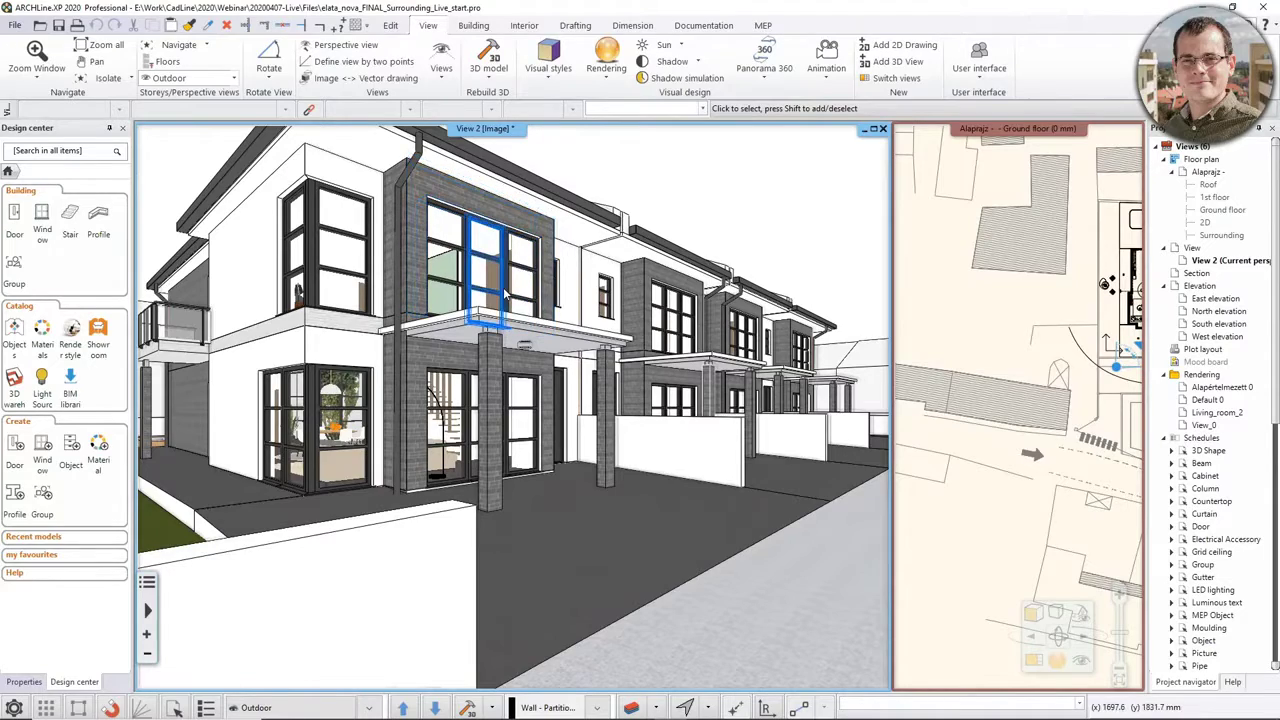
Step: Look through the saved perspective views from Atrium, the bedrooms, Hall and the living rooms back to Outdoor
{"action": "middle_click_drag", "start_coordinate": [505, 293], "coordinate": [525, 293]}
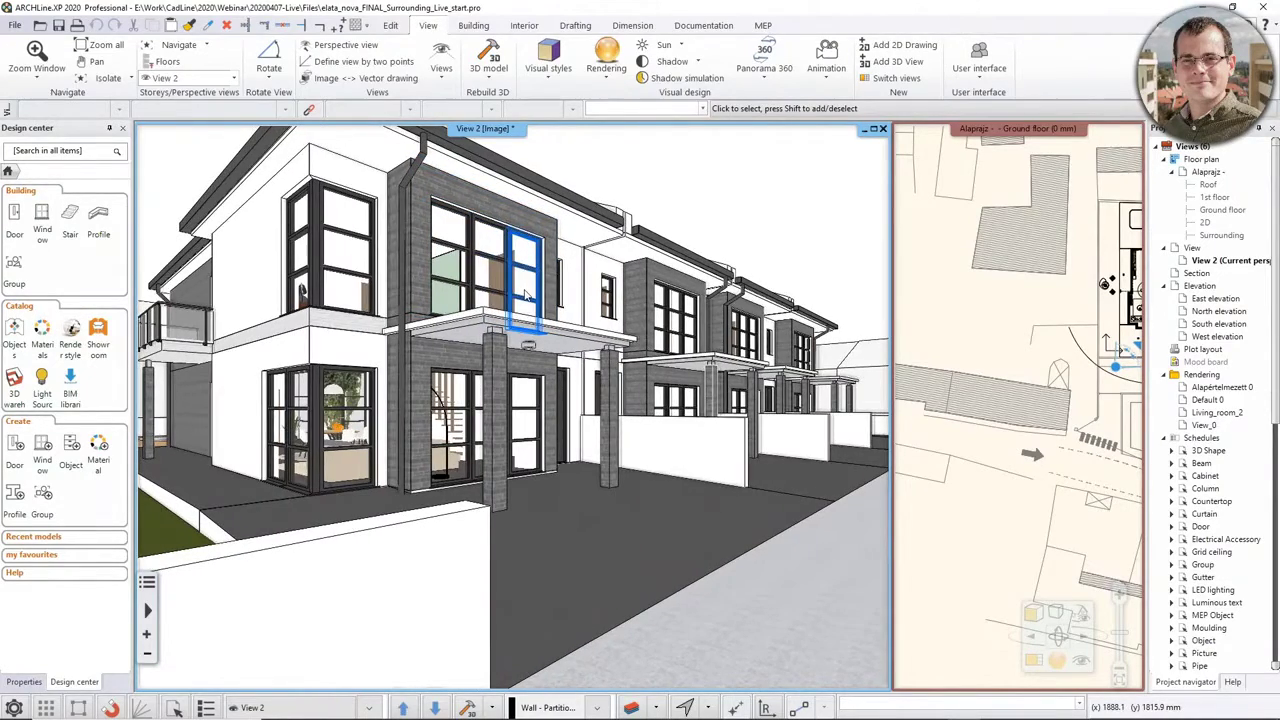
{"action": "key", "text": "Page_Down"}
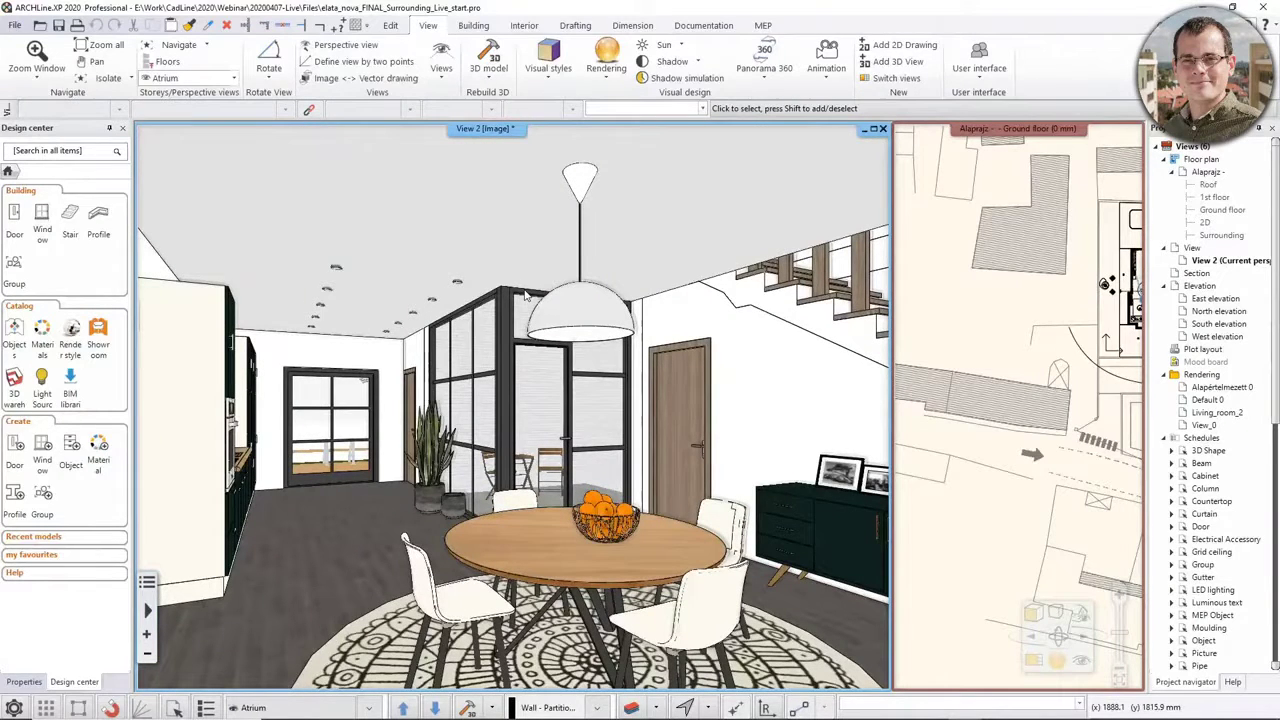
{"action": "key", "text": "Page_Down"}
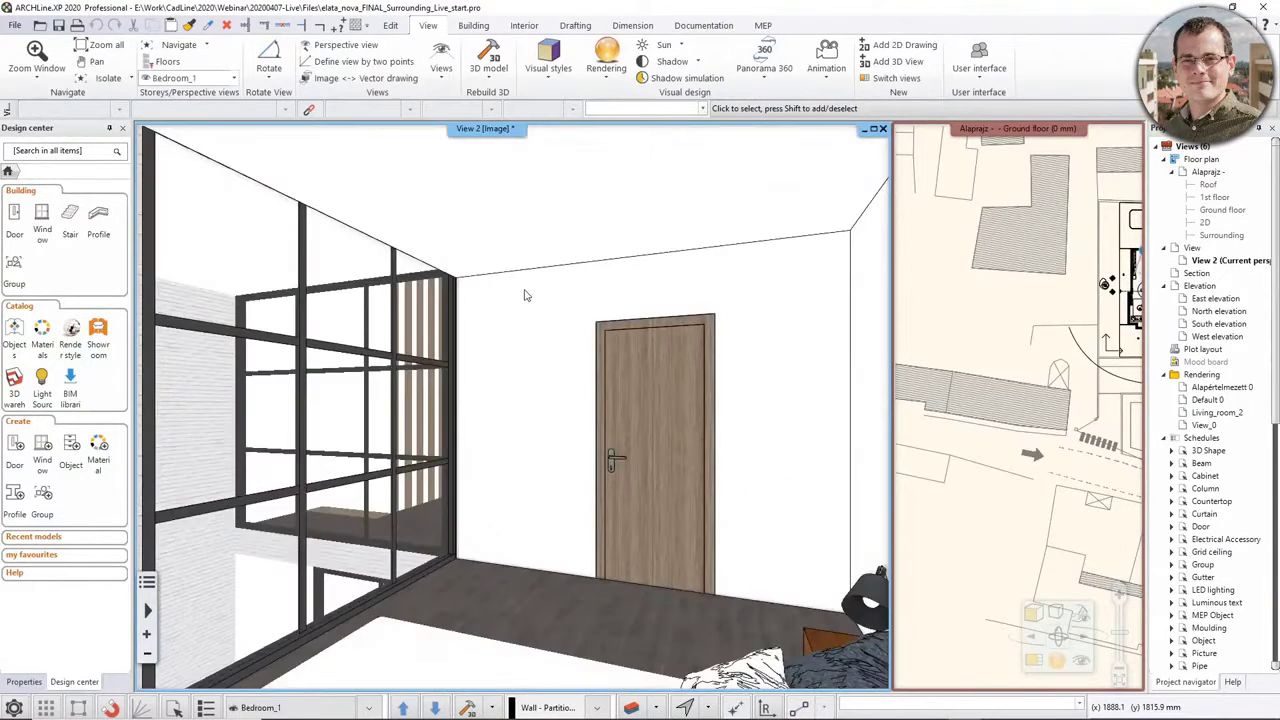
{"action": "key", "text": "Page_Down"}
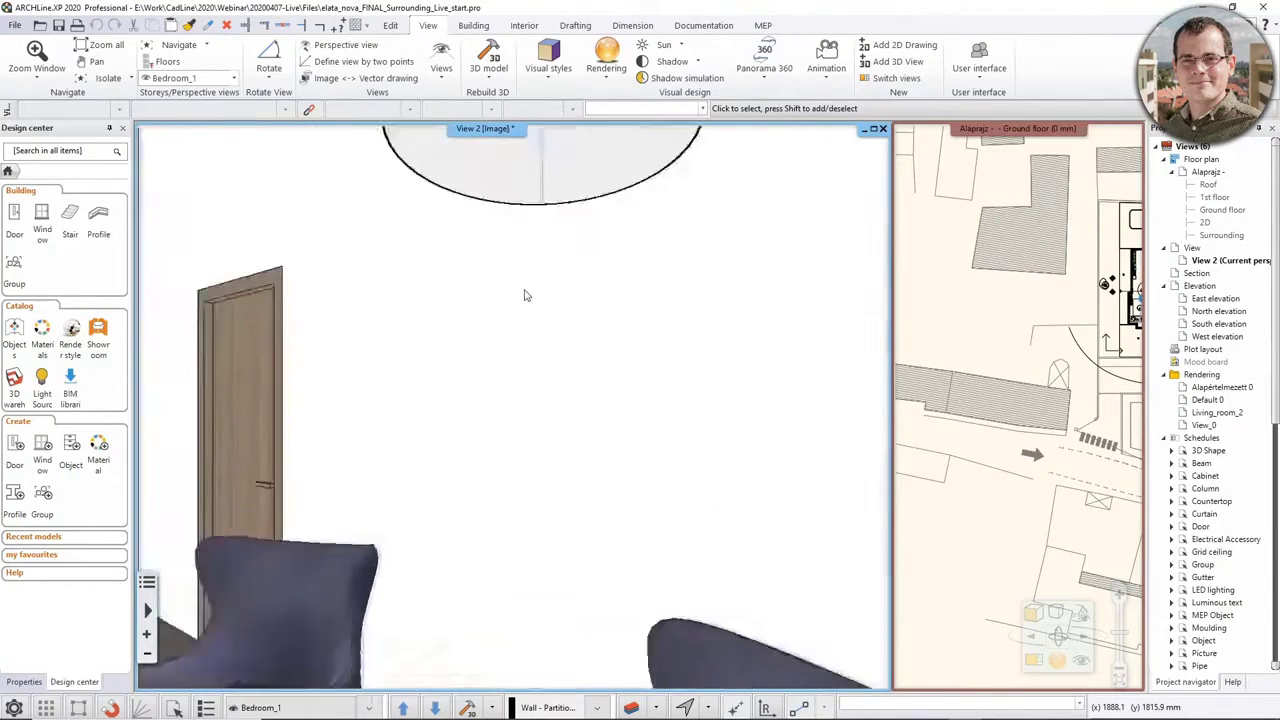
{"action": "key", "text": "Page_Down"}
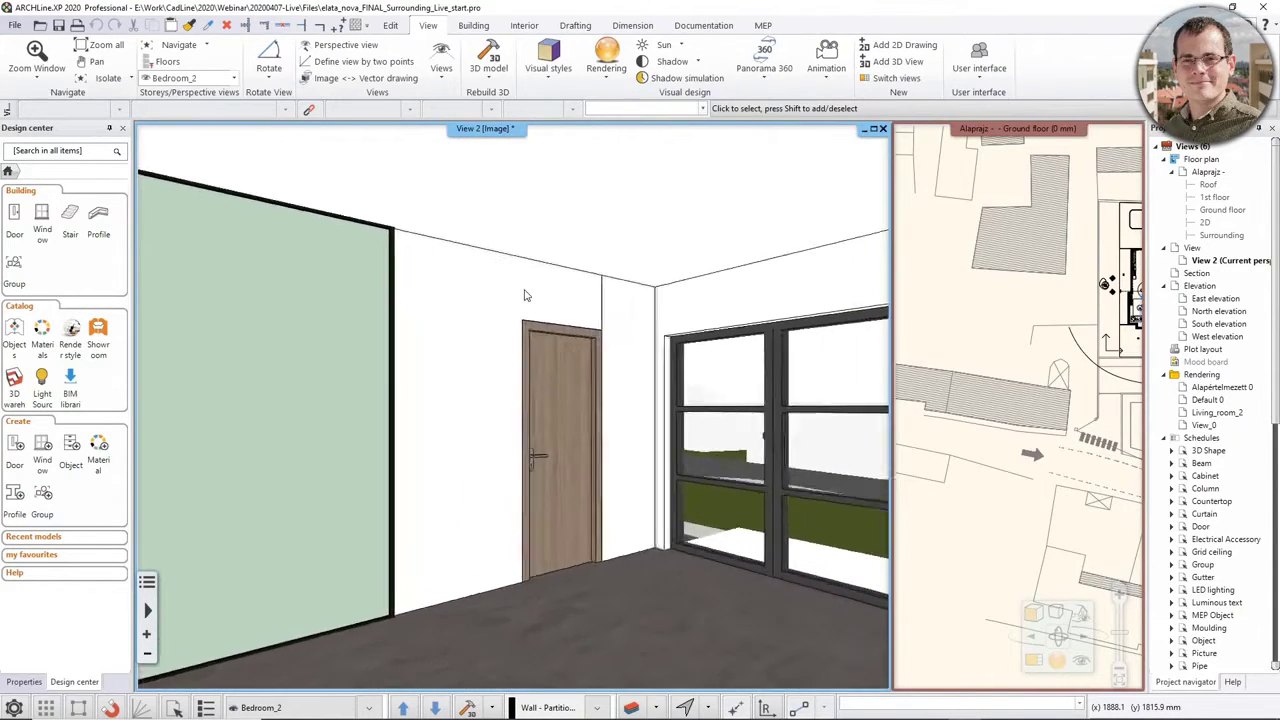
{"action": "key", "text": "Page_Down"}
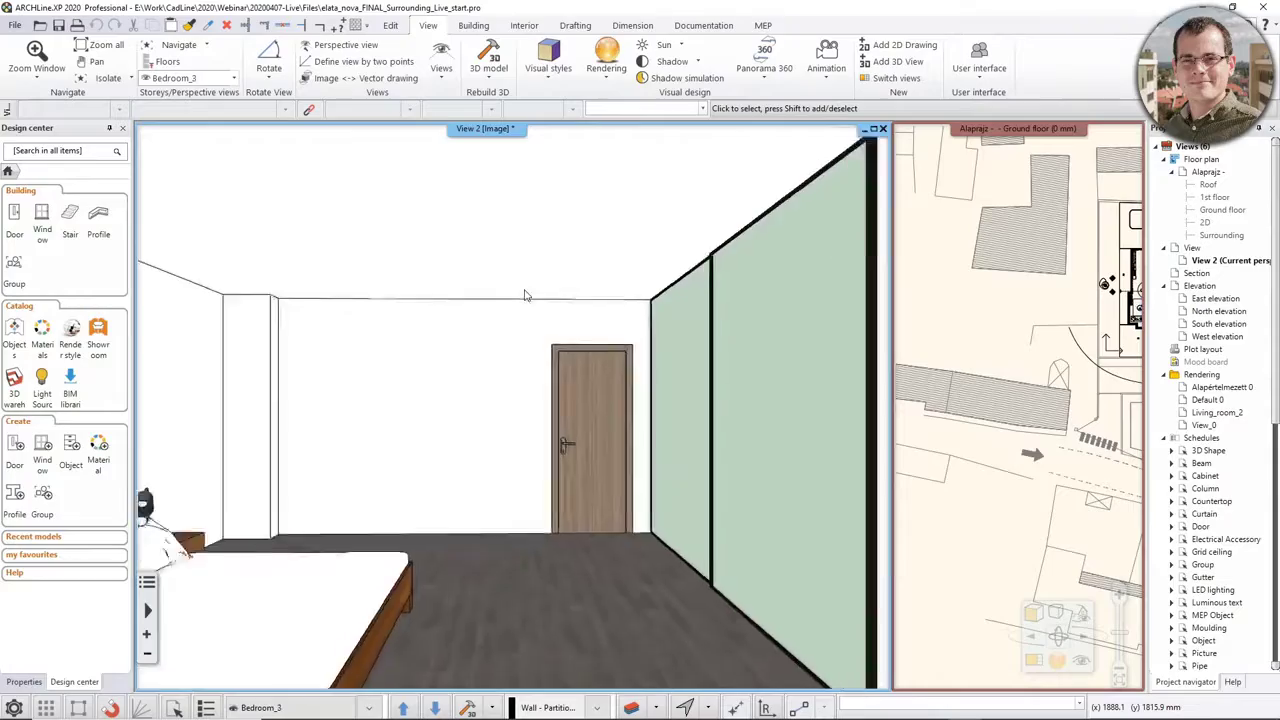
{"action": "key", "text": "Page_Down"}
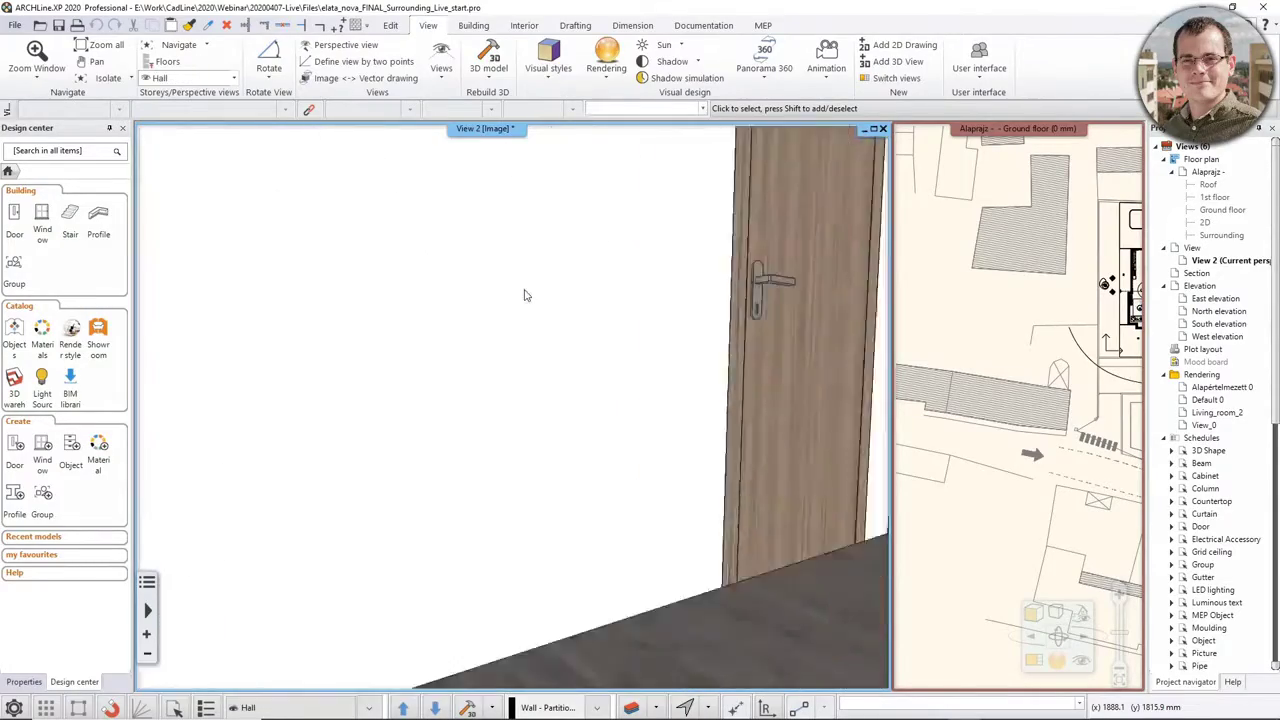
{"action": "key", "text": "Page_Down"}
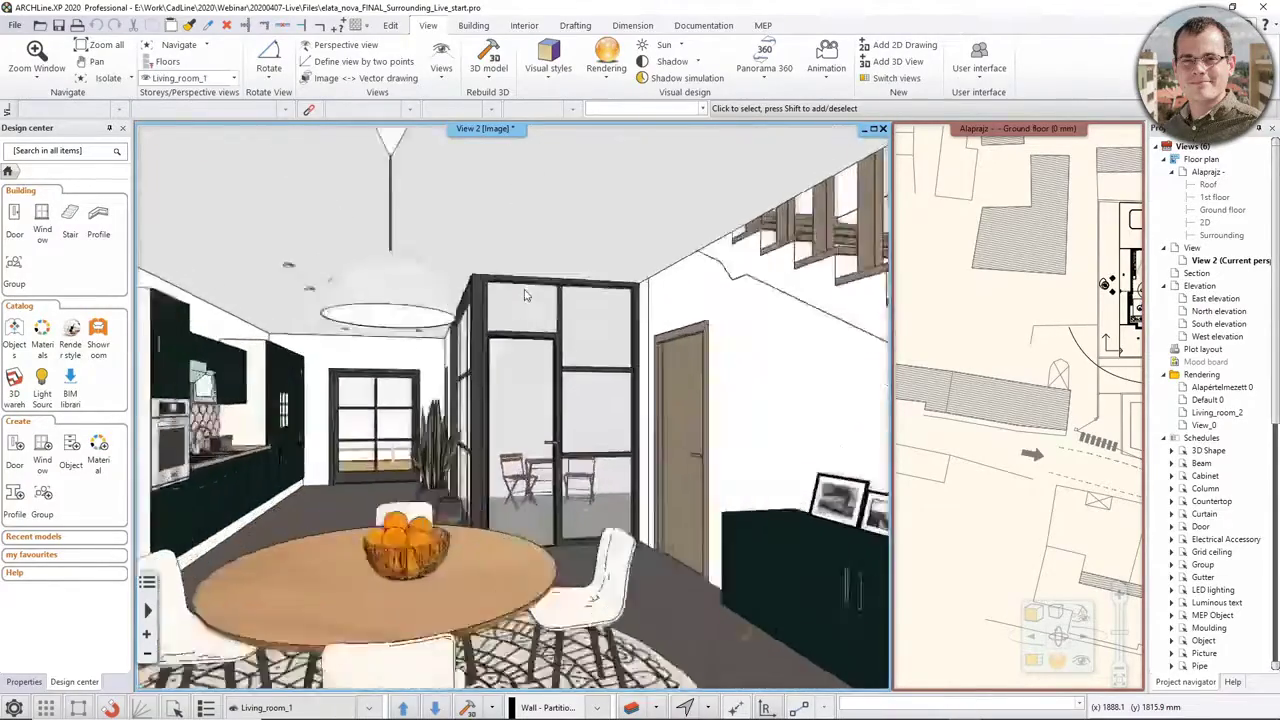
{"action": "key", "text": "Page_Down"}
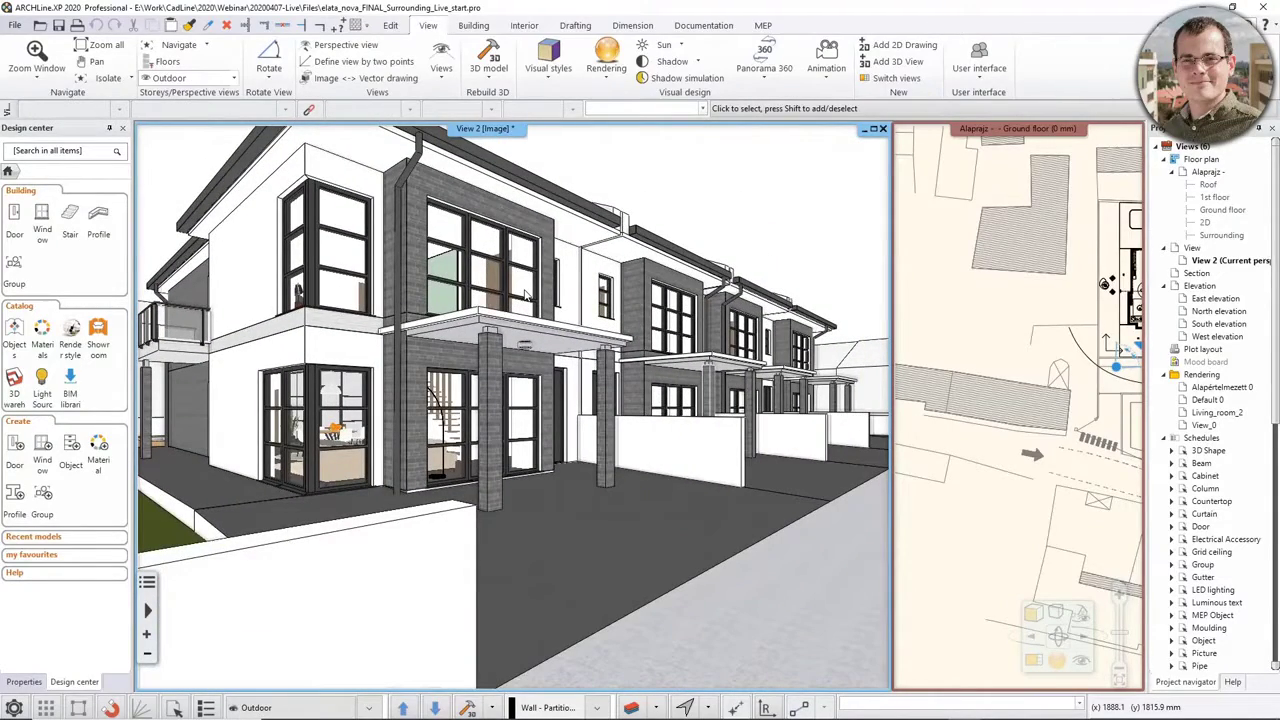
Step: Check the finish face material assigned to the ground-floor corner wall and leave it as it is
{"action": "left_click", "coordinate": [276, 362]}
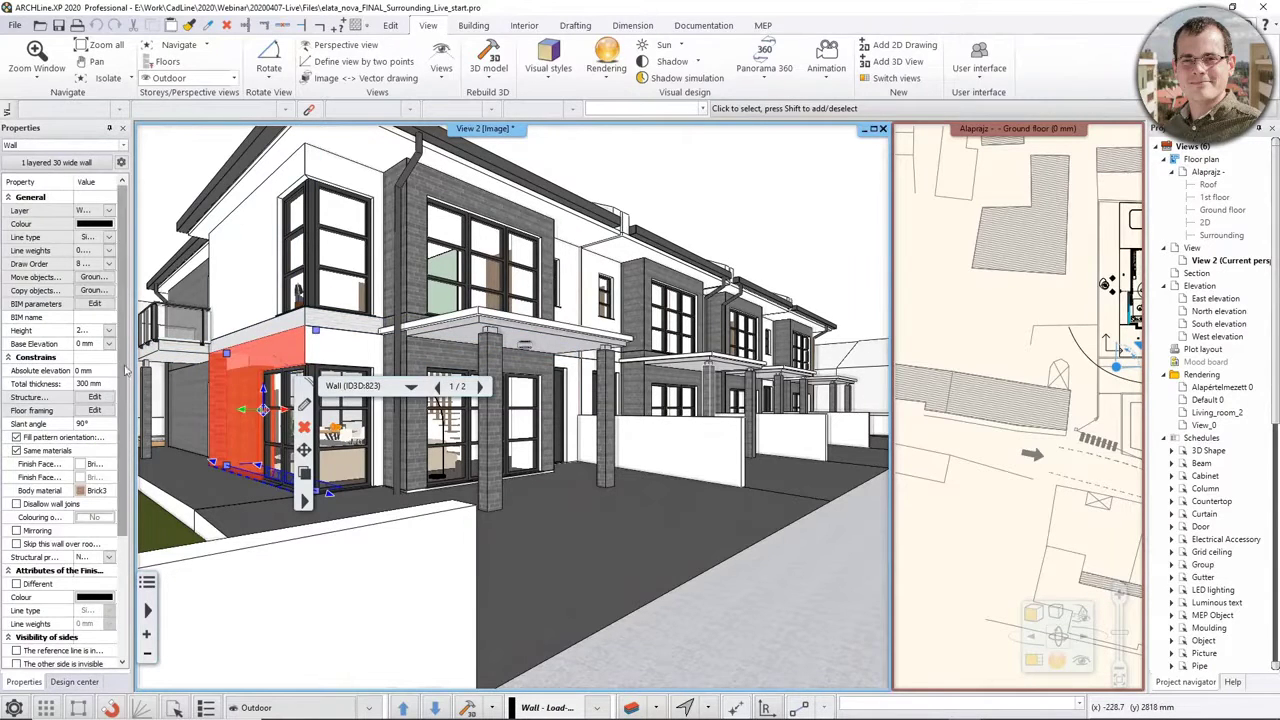
{"action": "left_click", "coordinate": [82, 465]}
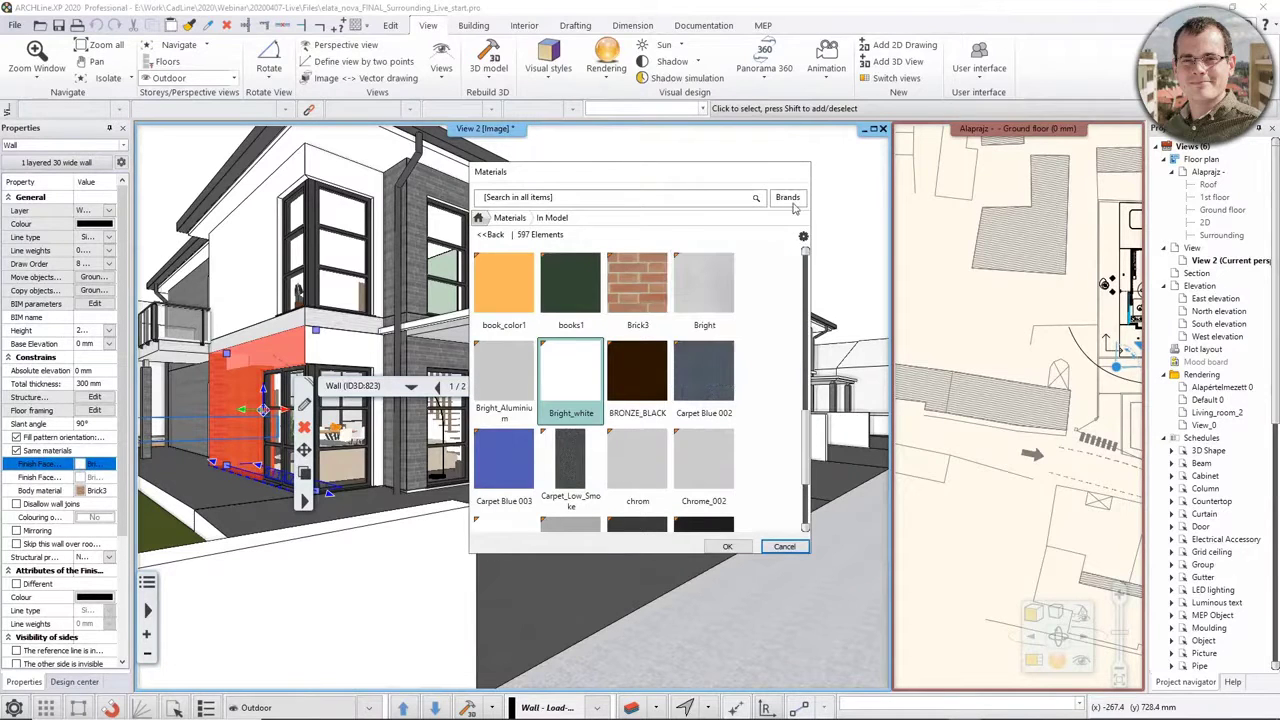
{"action": "left_click", "coordinate": [785, 547]}
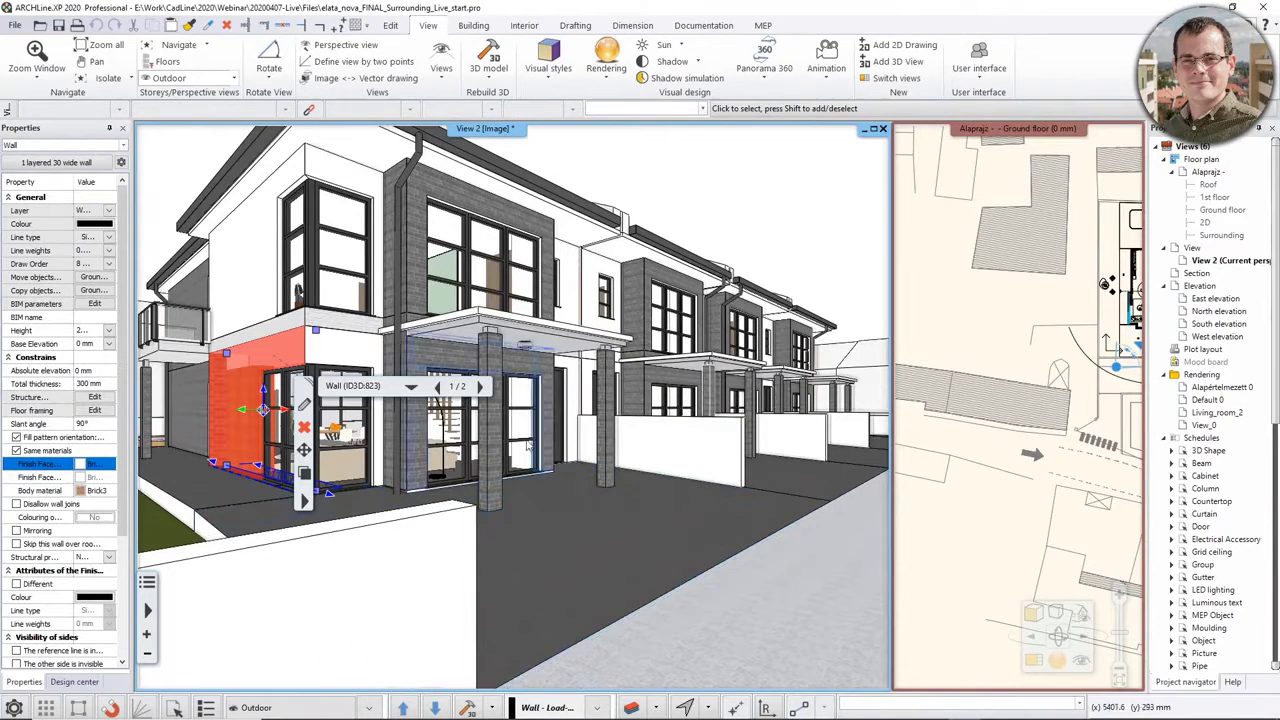
Step: Open the render styles catalog and display the 3D model color coded by render style
{"action": "middle_click_drag", "start_coordinate": [350, 343], "coordinate": [497, 360]}
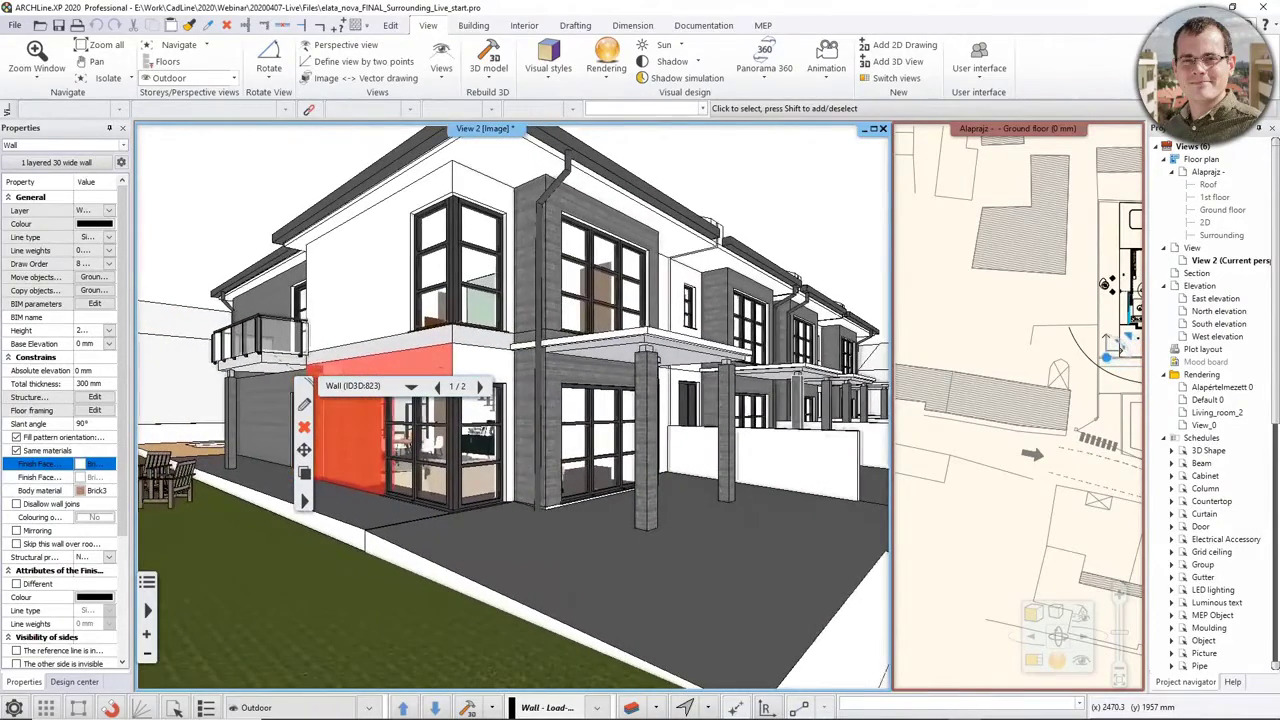
{"action": "left_click", "coordinate": [57, 678]}
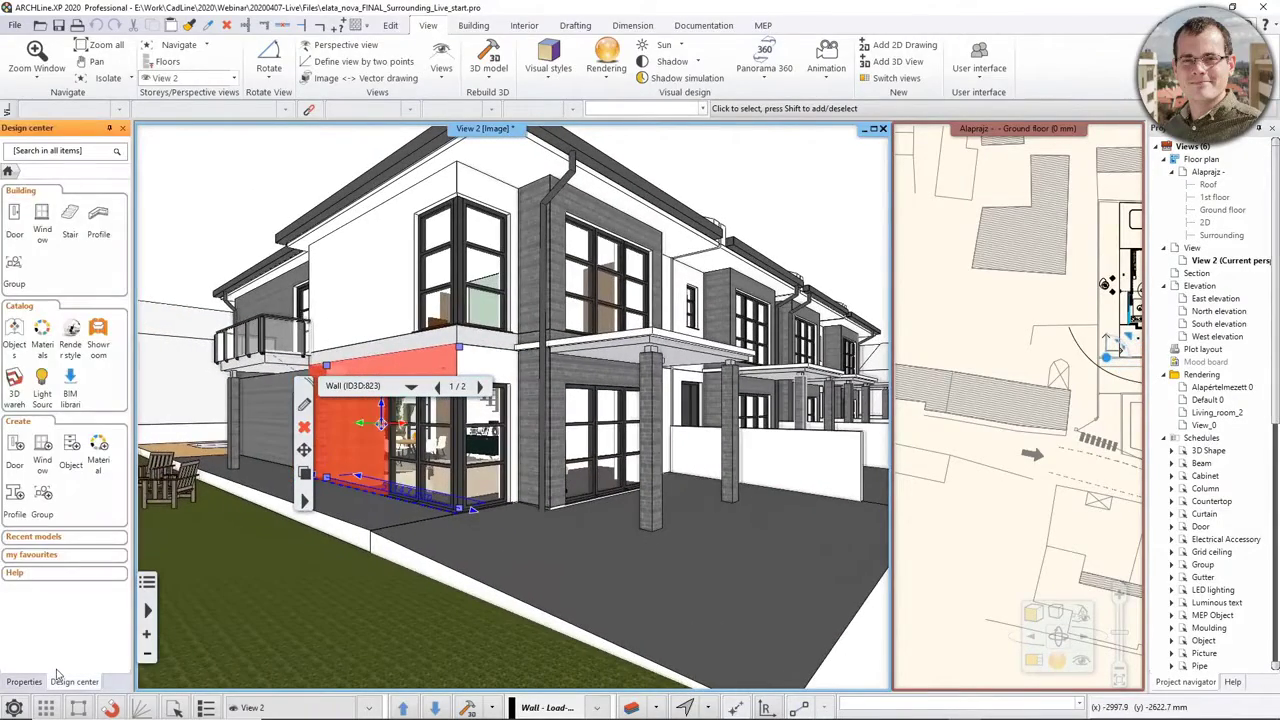
{"action": "left_click", "coordinate": [72, 338]}
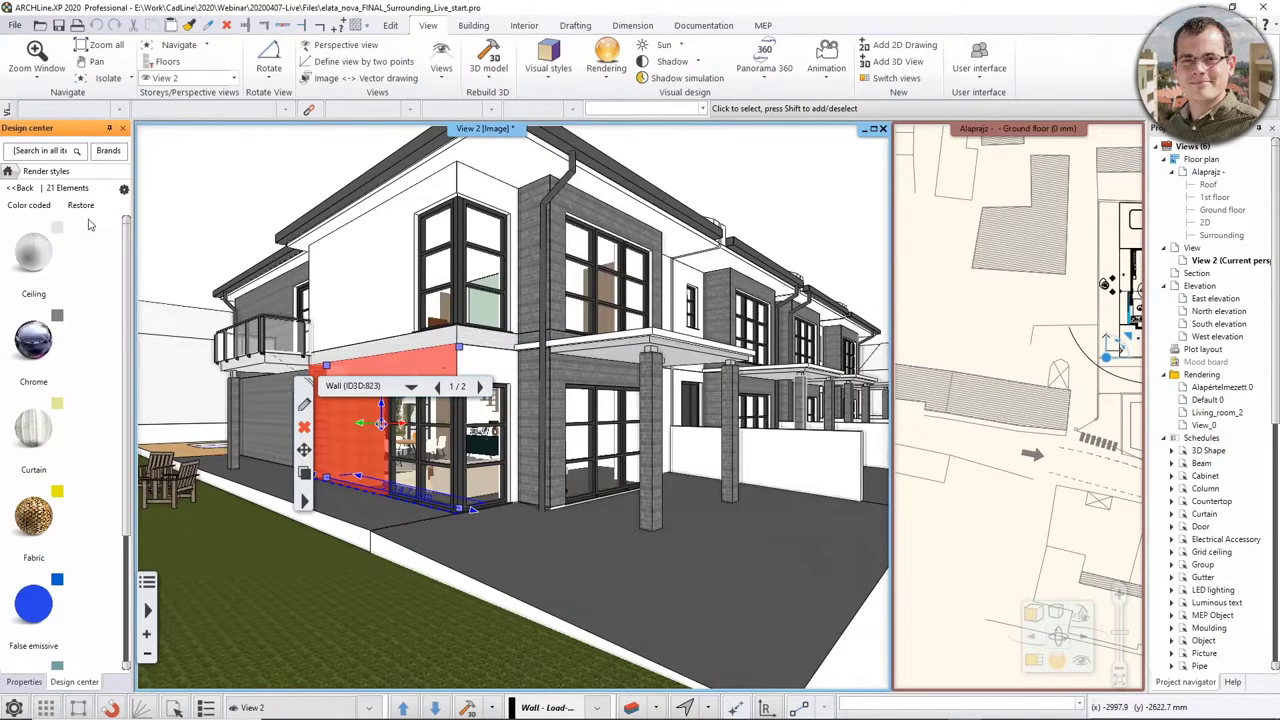
{"action": "left_click", "coordinate": [29, 205]}
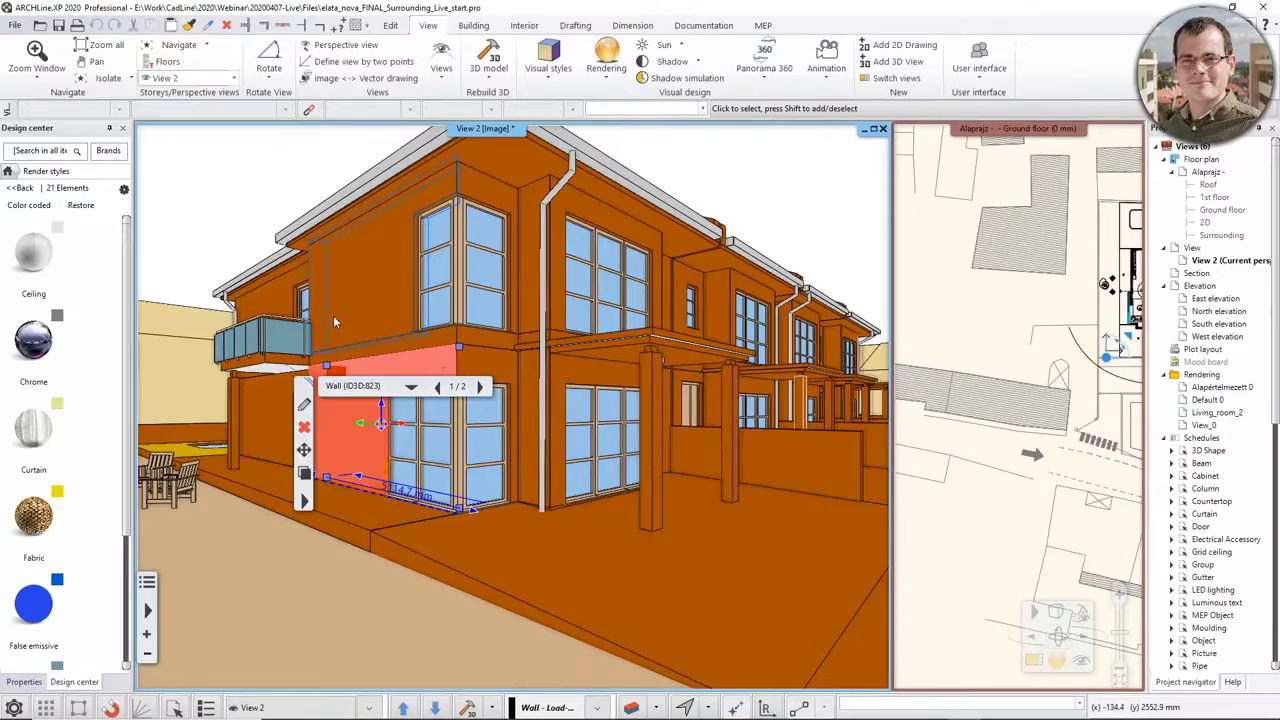
Step: Examine the color-coded surfaces of the house, garden and pool terrace, and return to the normal material display
{"action": "middle_click_drag", "start_coordinate": [333, 315], "coordinate": [403, 614]}
{"action": "scroll", "coordinate": [406, 617], "scroll_direction": "down", "scroll_amount": 1}
{"action": "key", "text": "Escape"}
{"action": "scroll", "coordinate": [470, 625], "scroll_direction": "down", "scroll_amount": 8}
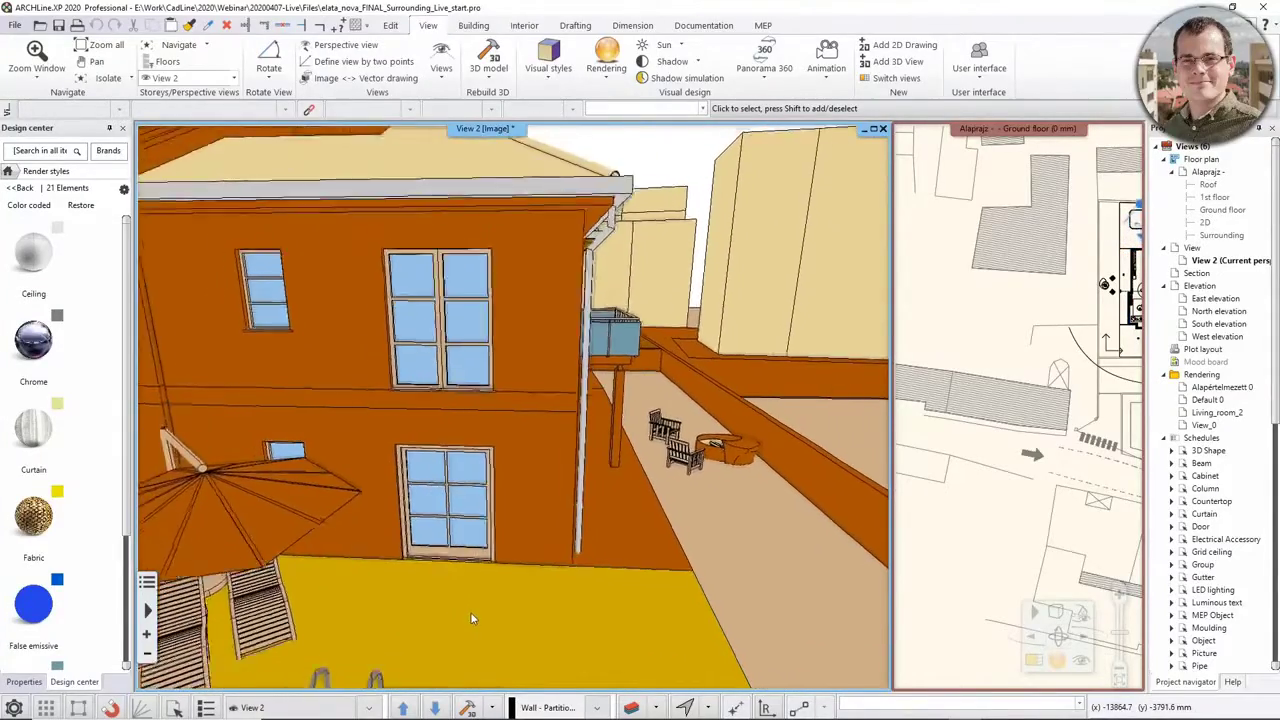
{"action": "middle_click_drag", "start_coordinate": [470, 625], "coordinate": [494, 566]}
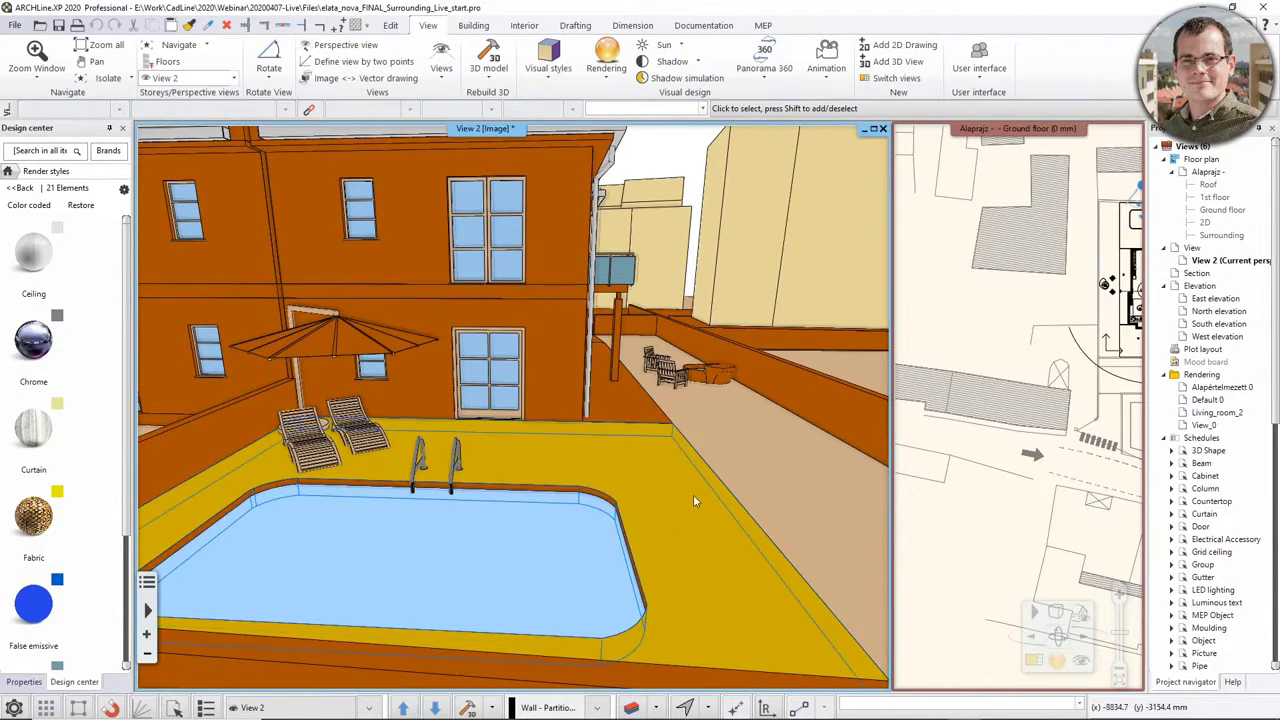
{"action": "middle_click_drag", "start_coordinate": [693, 494], "coordinate": [591, 521]}
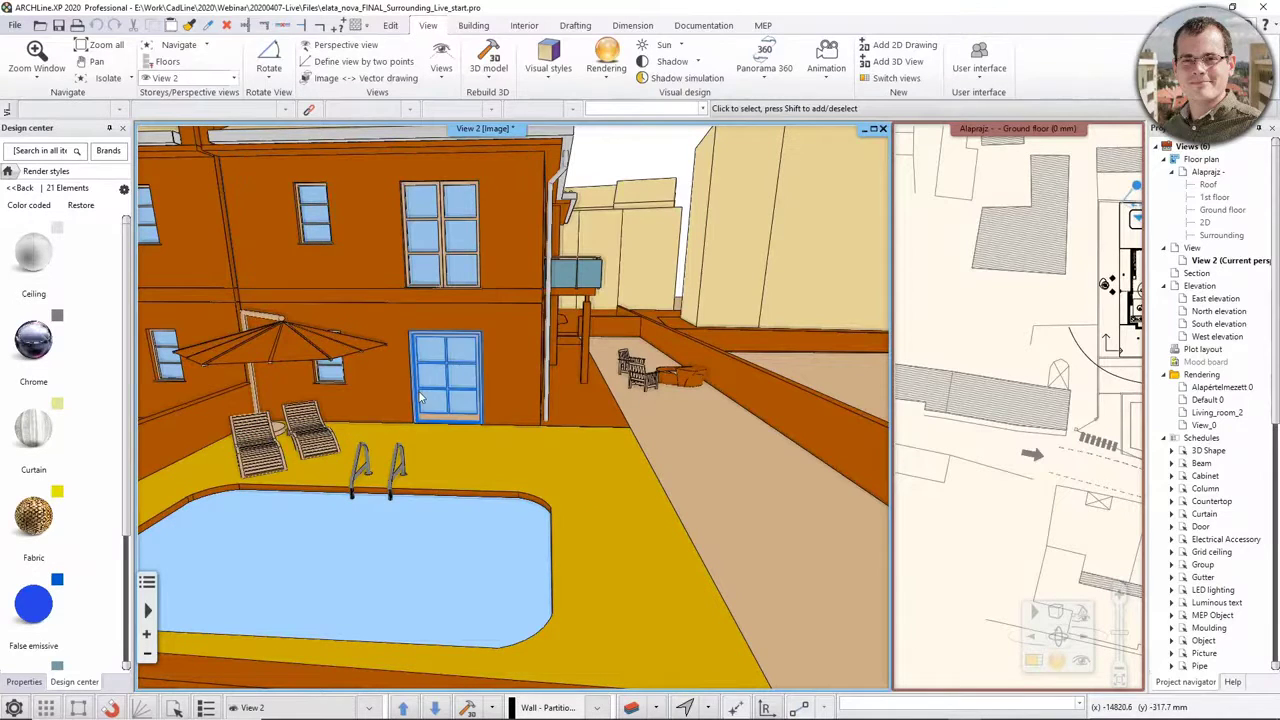
{"action": "left_click", "coordinate": [20, 188]}
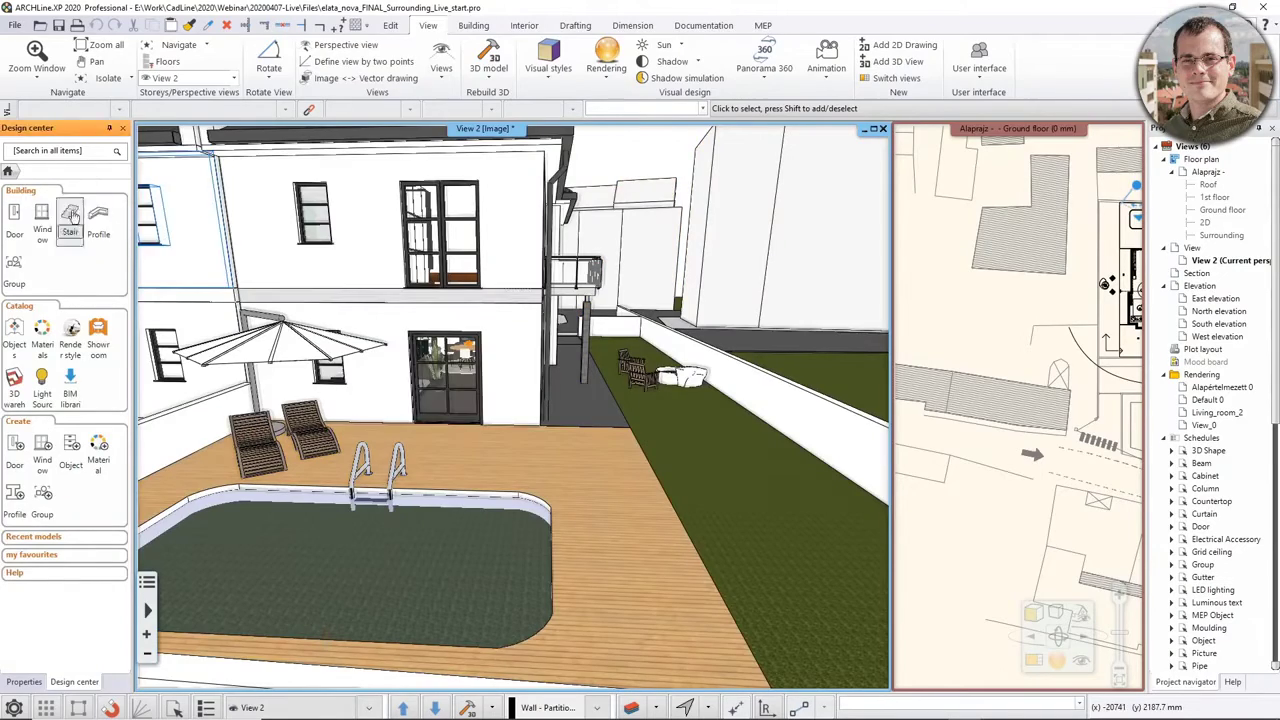
Step: Restore the saved Outdoor perspective in the 3D view using the Perspective dialog
{"action": "scroll", "coordinate": [490, 354], "scroll_direction": "up", "scroll_amount": 2}
{"action": "double_click", "coordinate": [483, 355]}
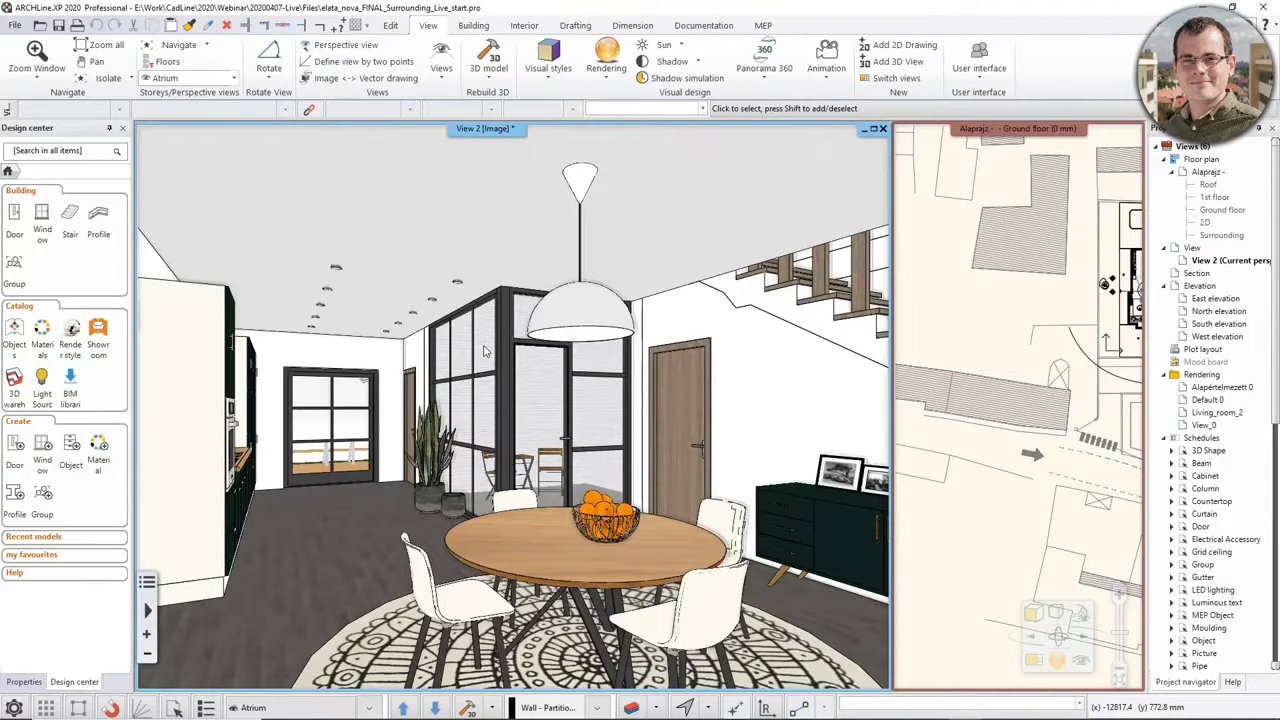
{"action": "left_click", "coordinate": [548, 678]}
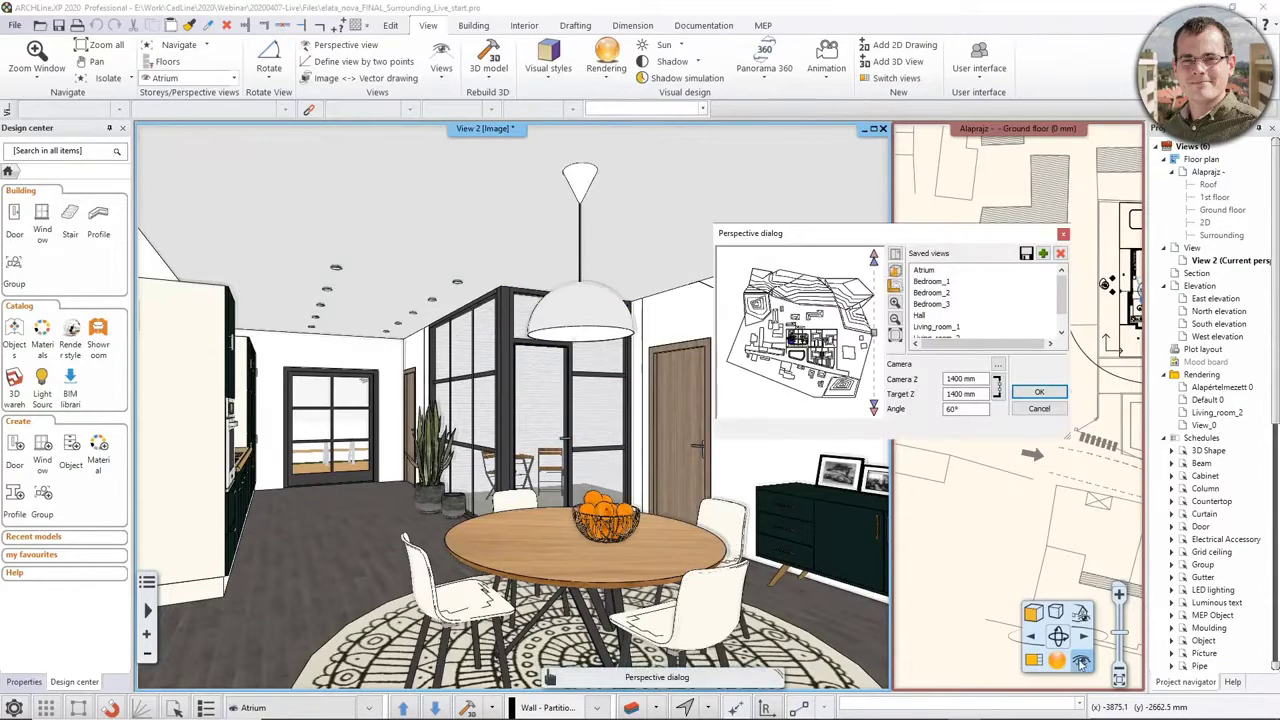
{"action": "scroll", "coordinate": [950, 320], "scroll_direction": "down", "scroll_amount": 2}
{"action": "left_click", "coordinate": [928, 327]}
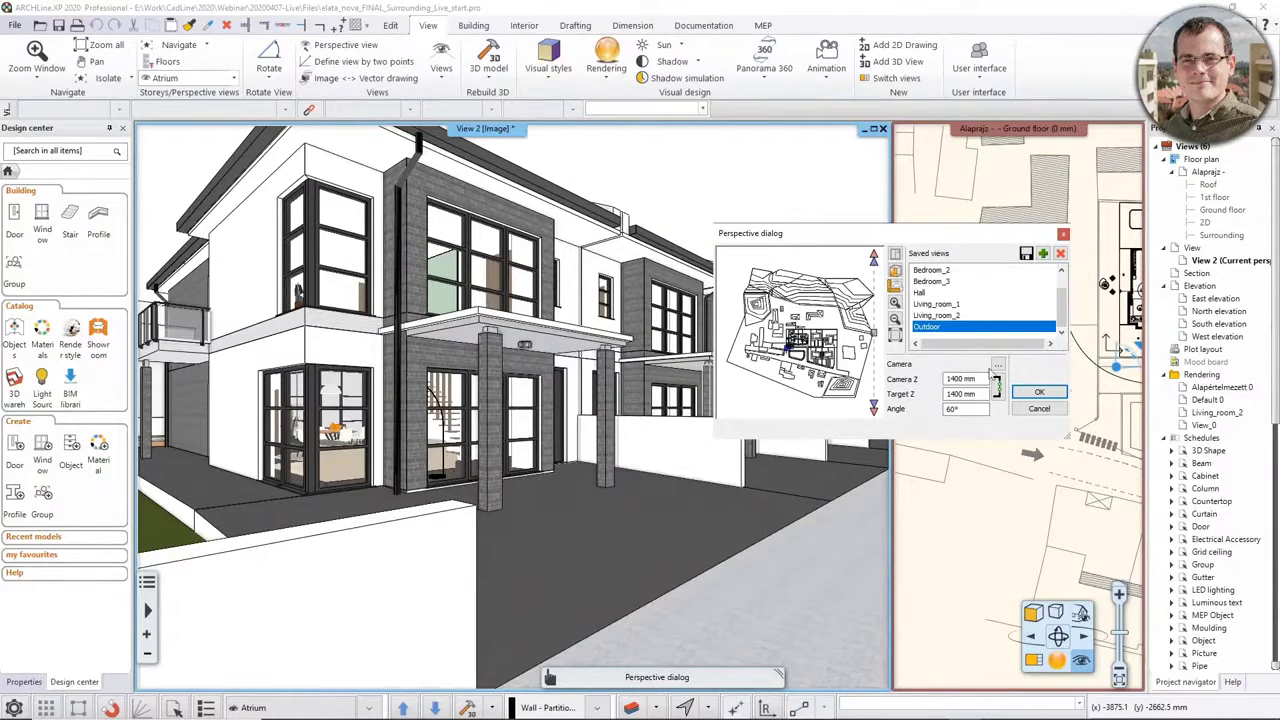
{"action": "left_click", "coordinate": [1039, 391]}
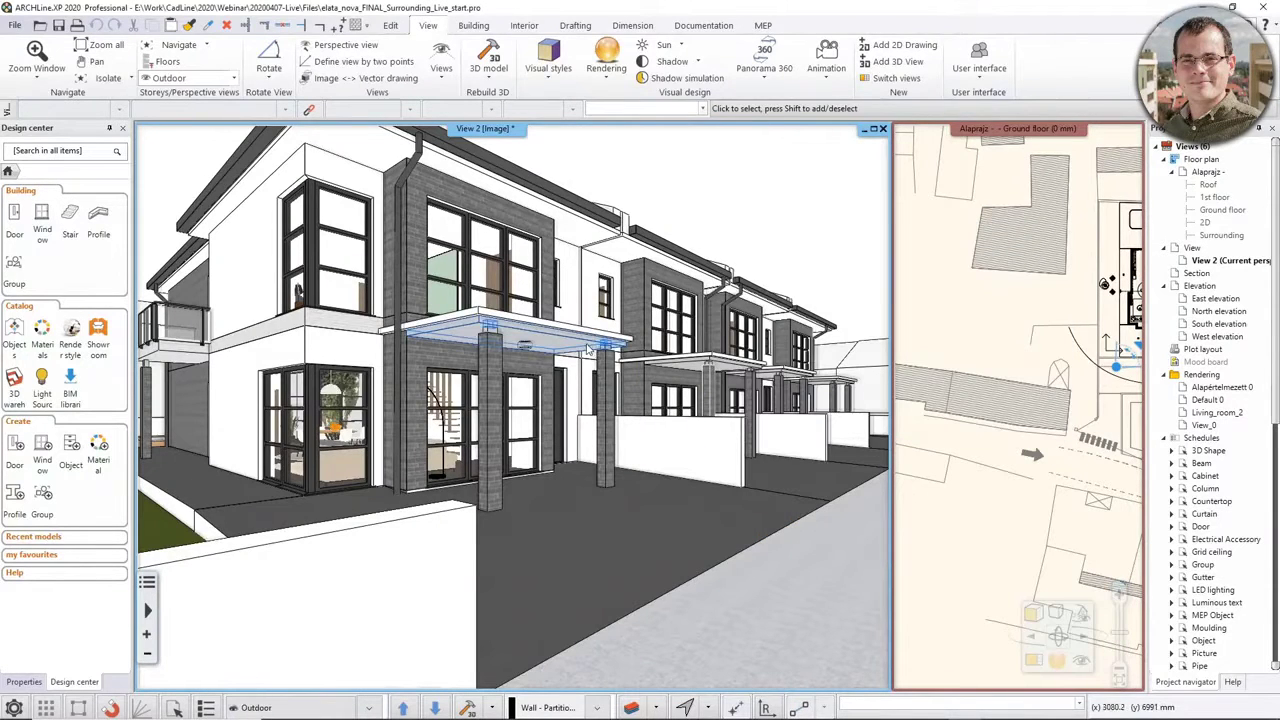
Step: Turn on shadows in the Outdoor view and check the north direction setting without changing it
{"action": "left_click", "coordinate": [1056, 613]}
{"action": "left_click", "coordinate": [1090, 654]}
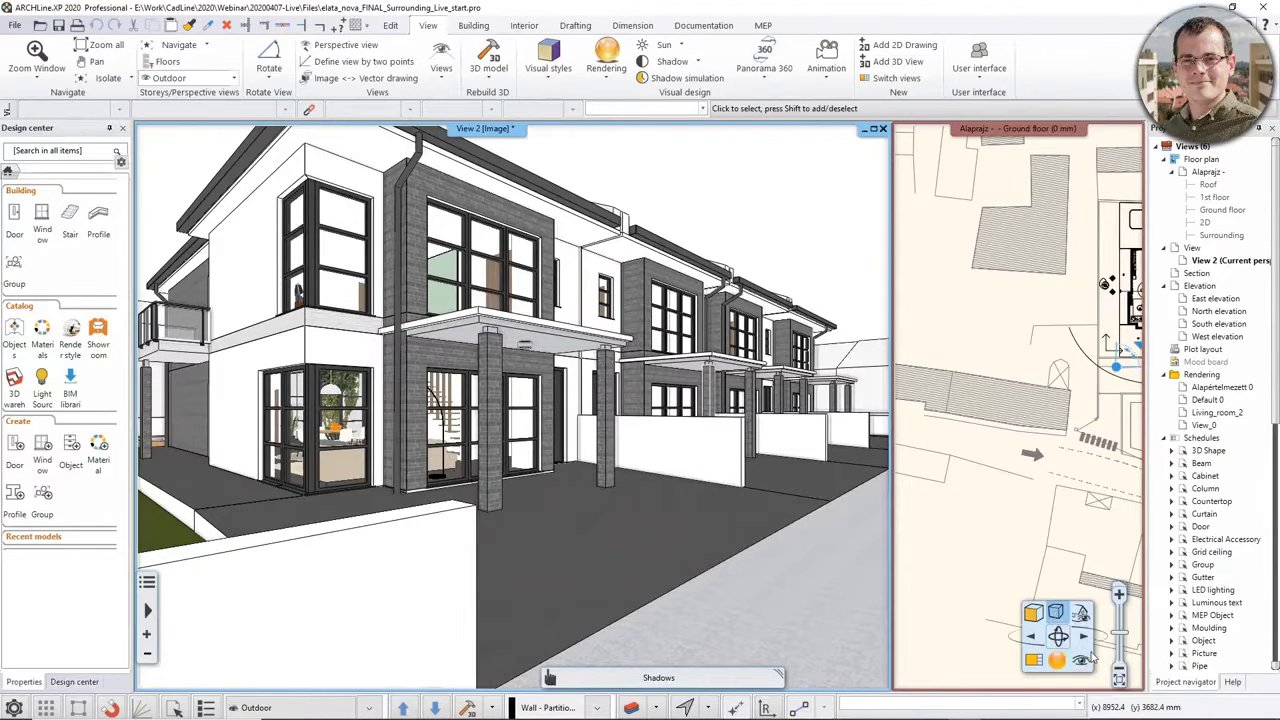
{"action": "left_click", "coordinate": [1091, 656]}
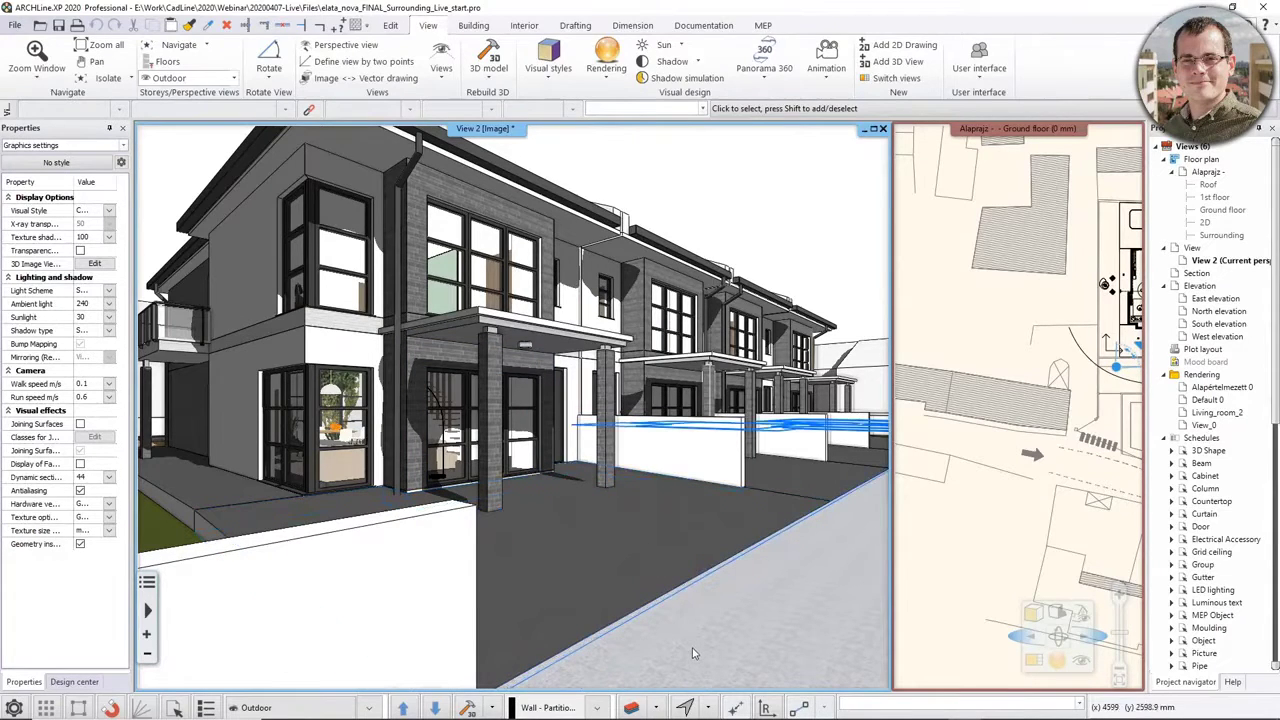
{"action": "left_click", "coordinate": [685, 707]}
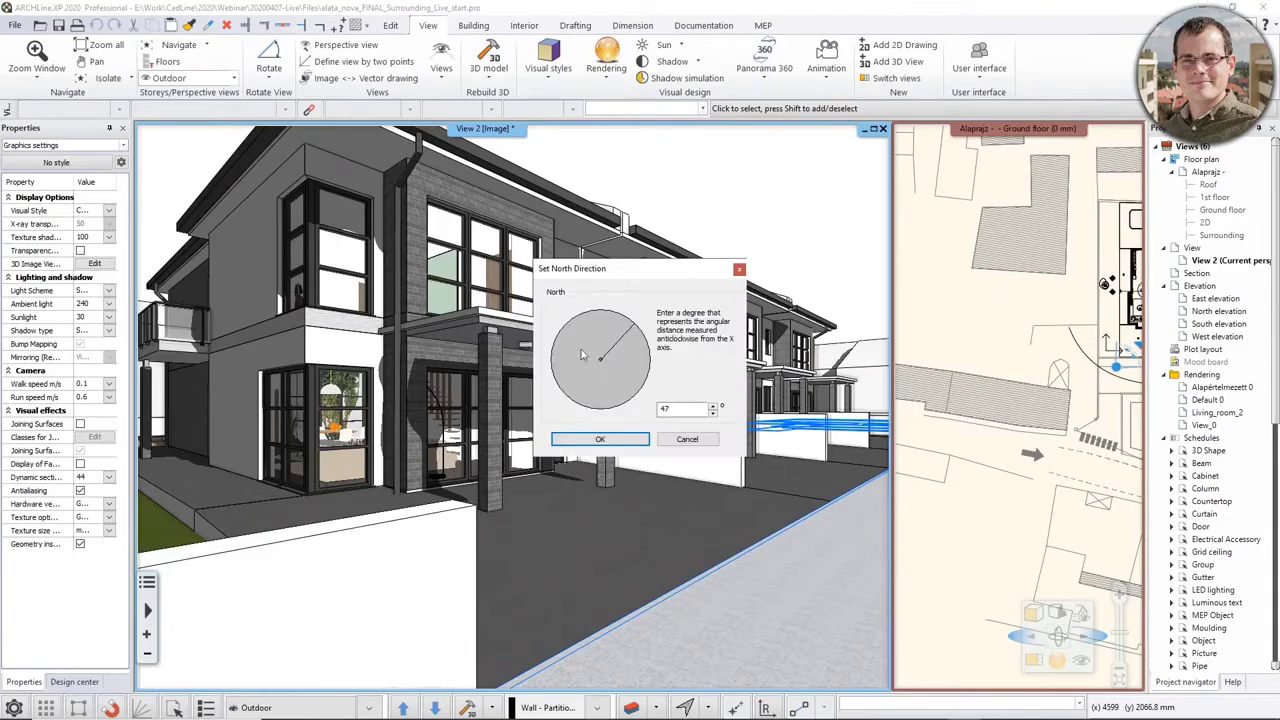
{"action": "left_click", "coordinate": [739, 269]}
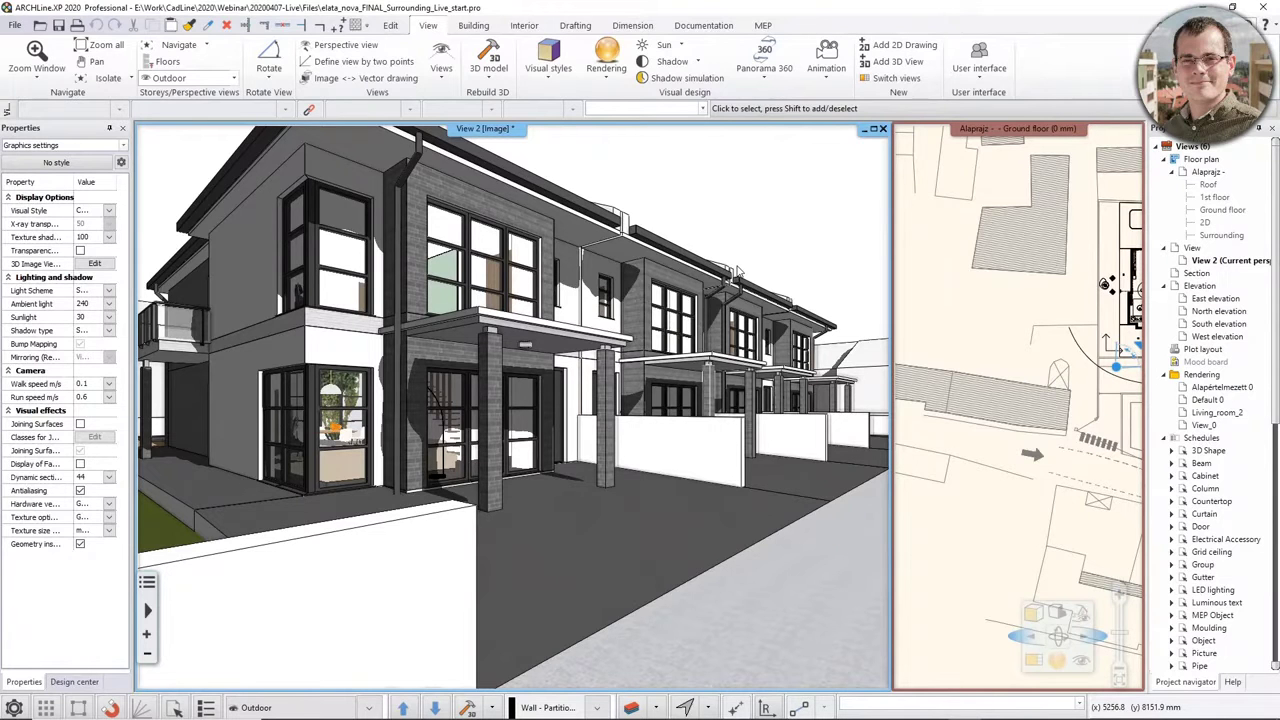
Step: Create an animation from the curved spline path in front of the houses on the ground floor plan
{"action": "middle_click_drag", "start_coordinate": [1126, 380], "coordinate": [1058, 402]}
{"action": "scroll", "coordinate": [1056, 398], "scroll_direction": "up", "scroll_amount": 1}
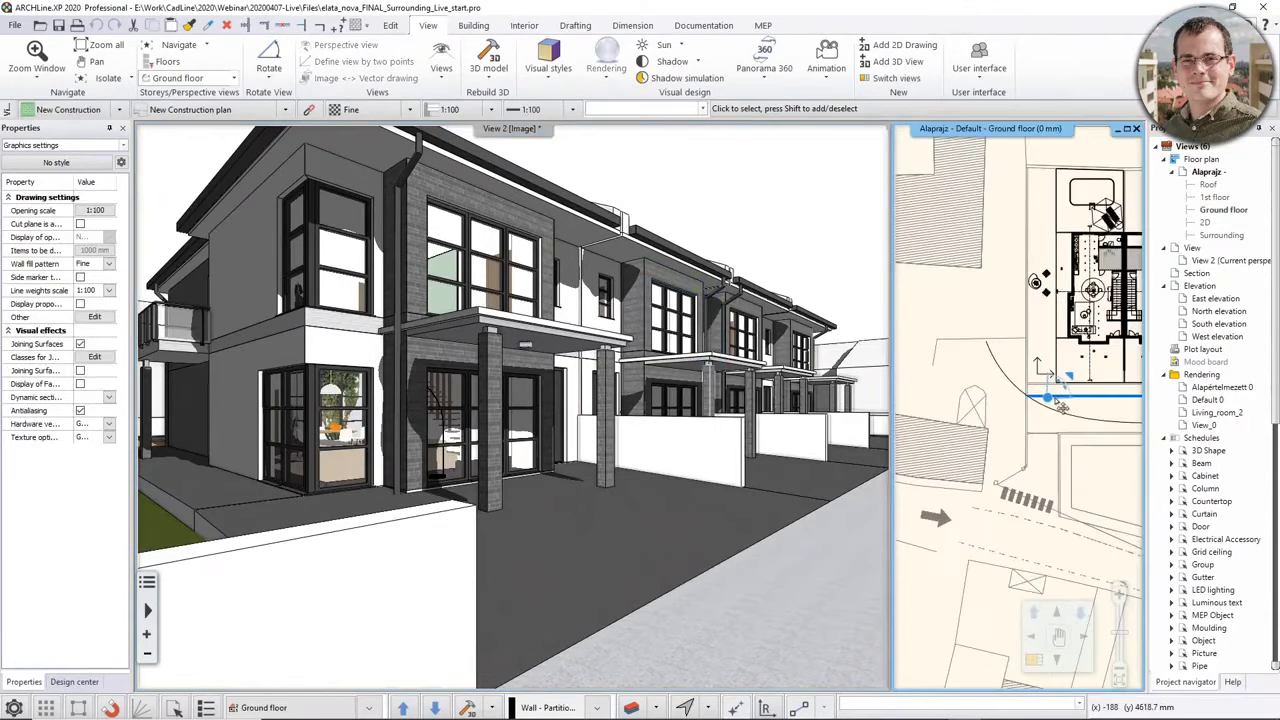
{"action": "left_click", "coordinate": [1045, 420]}
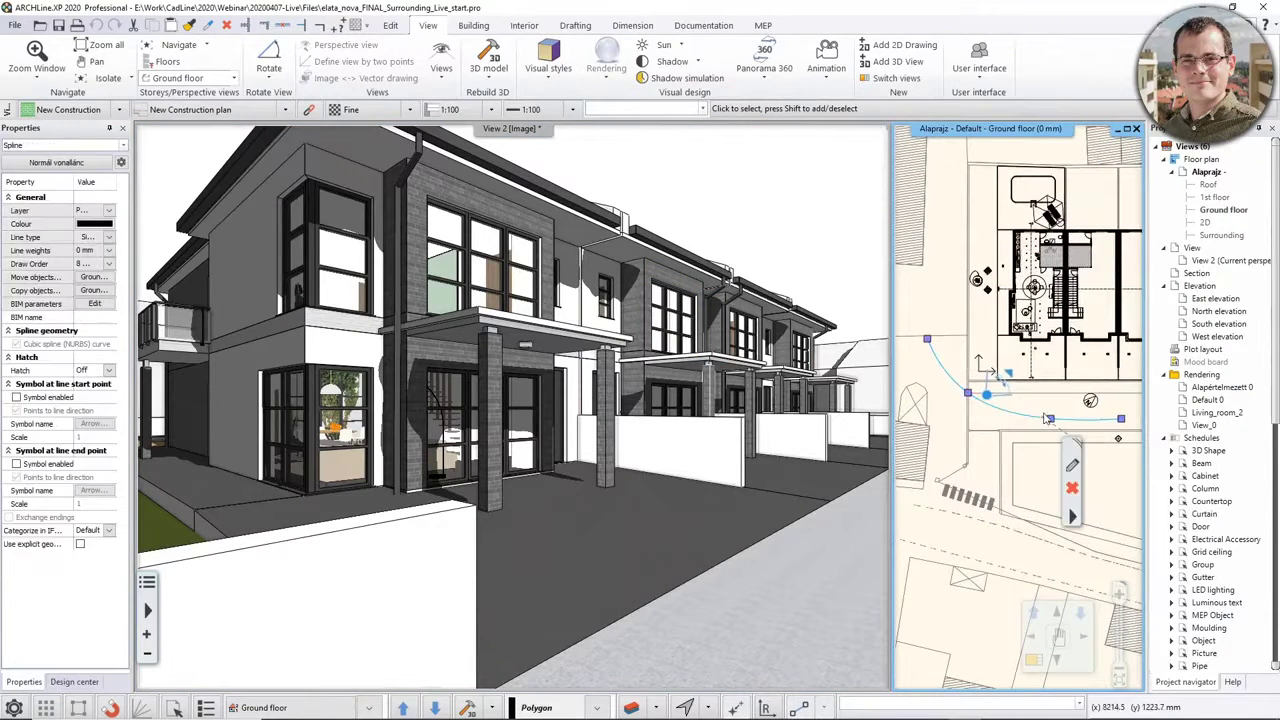
{"action": "right_click", "coordinate": [1068, 524]}
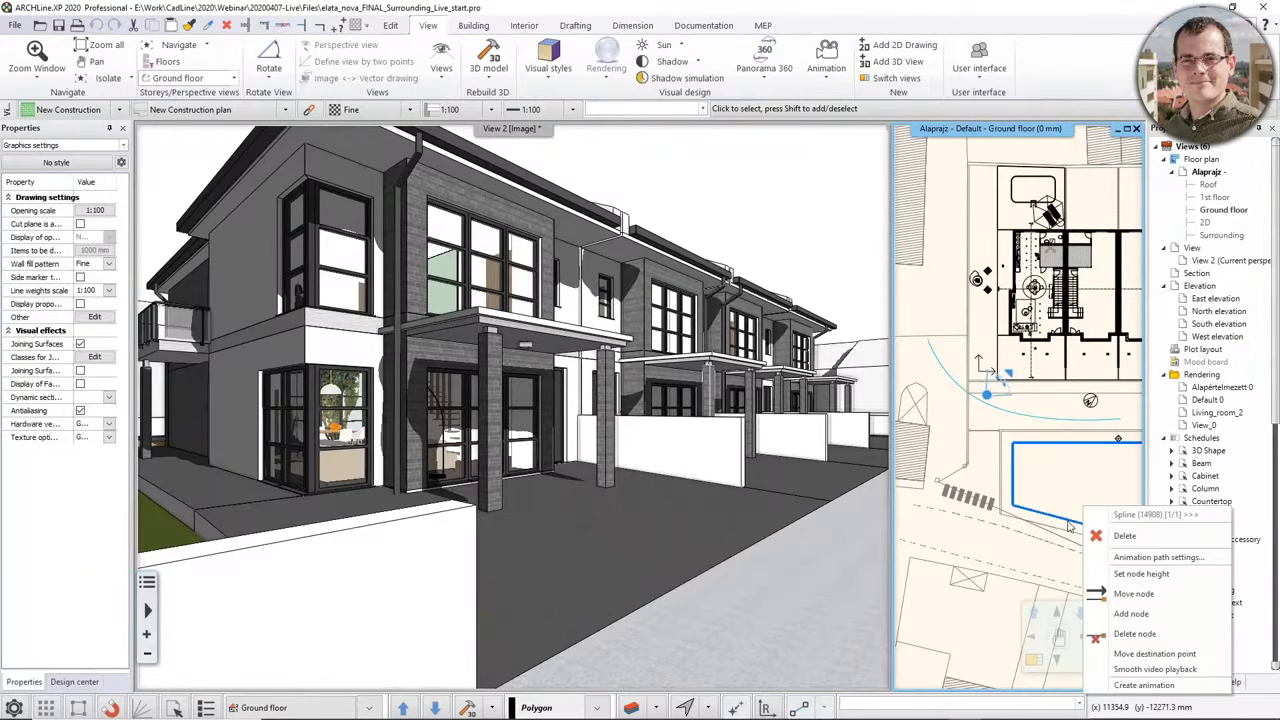
{"action": "left_click", "coordinate": [1117, 686]}
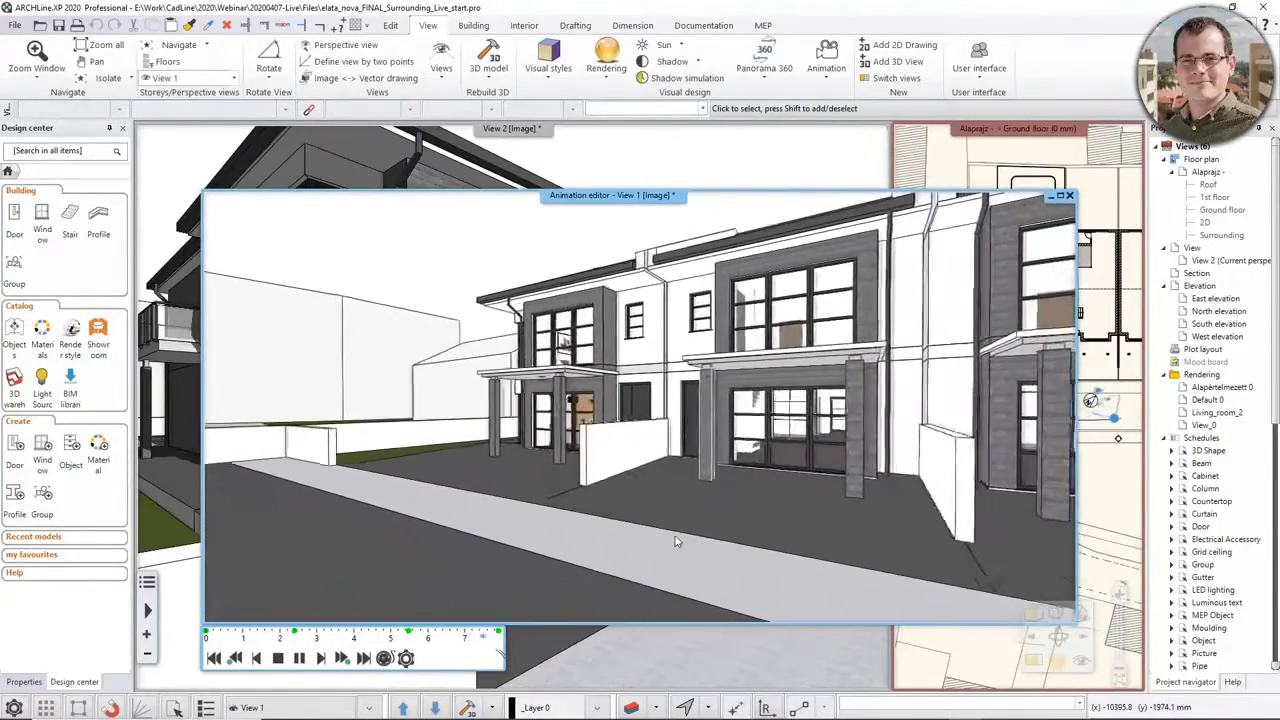
Step: Return from the animation to View 2 and turn off its shadows
{"action": "left_click", "coordinate": [808, 162]}
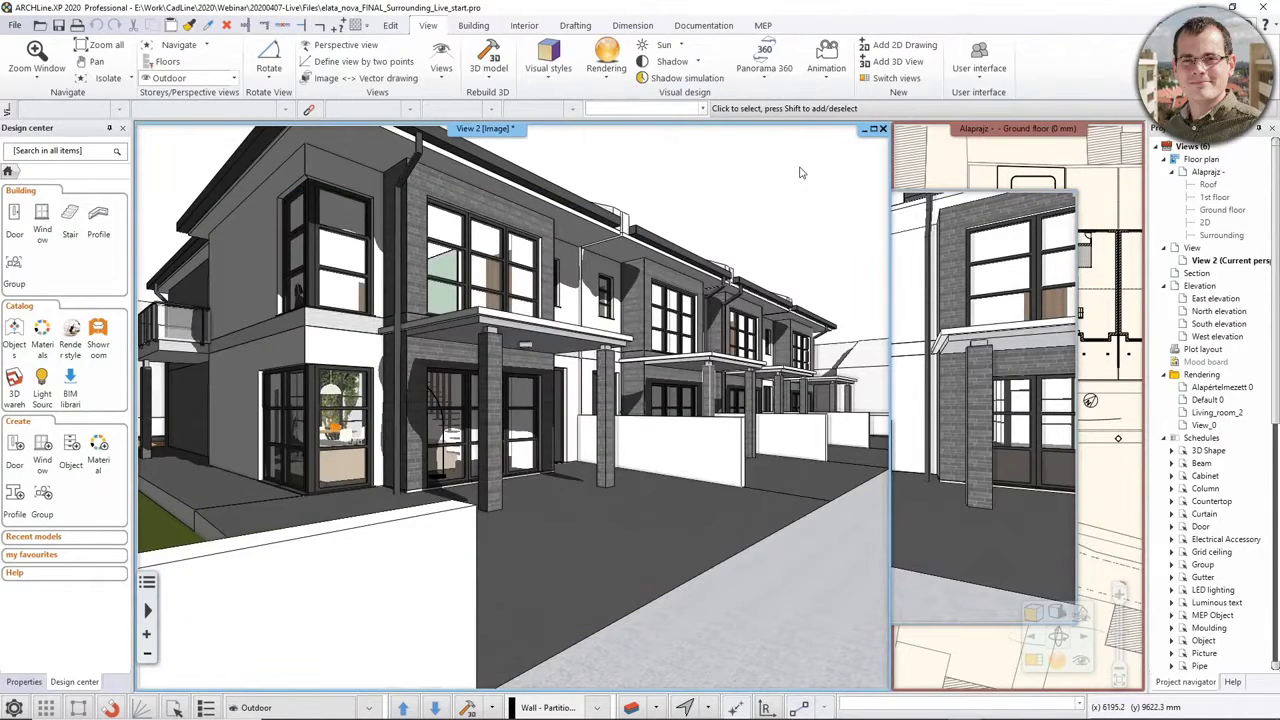
{"action": "left_click", "coordinate": [1057, 613]}
{"action": "left_click", "coordinate": [1100, 627]}
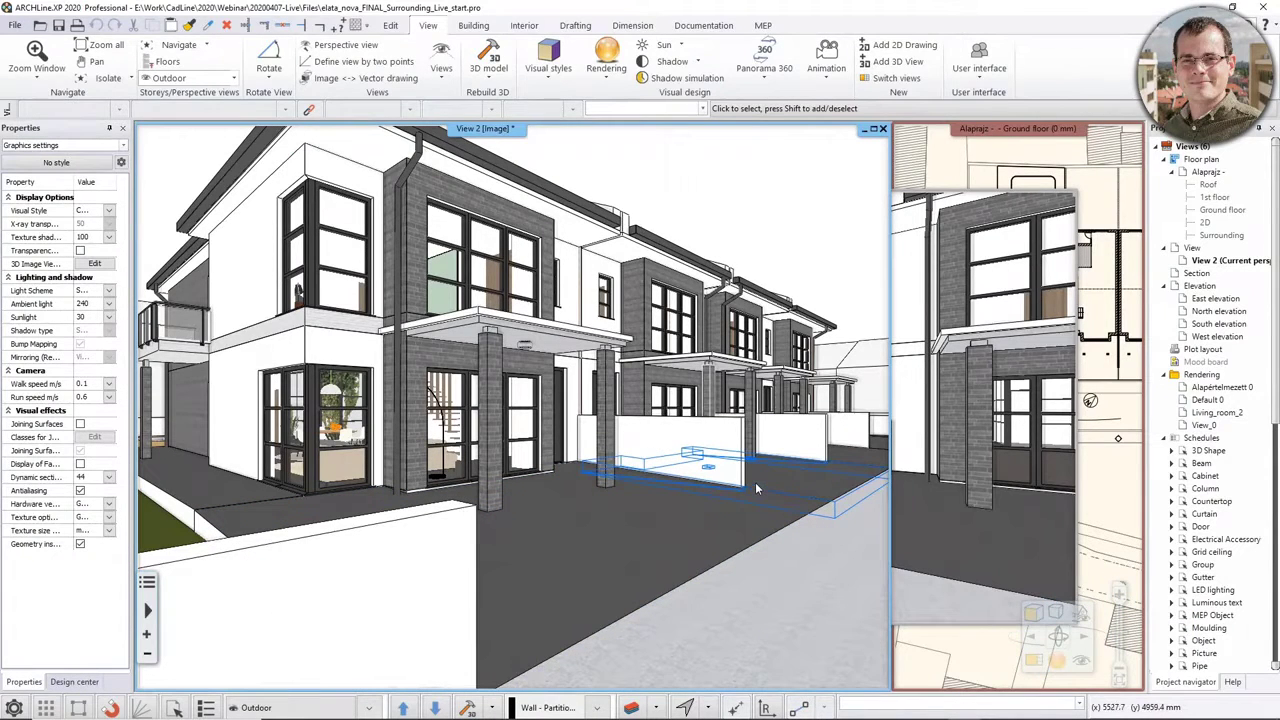
Step: Transfer the current 3D model to ARCHLine.XP Live and confirm the transfer
{"action": "left_click", "coordinate": [606, 58]}
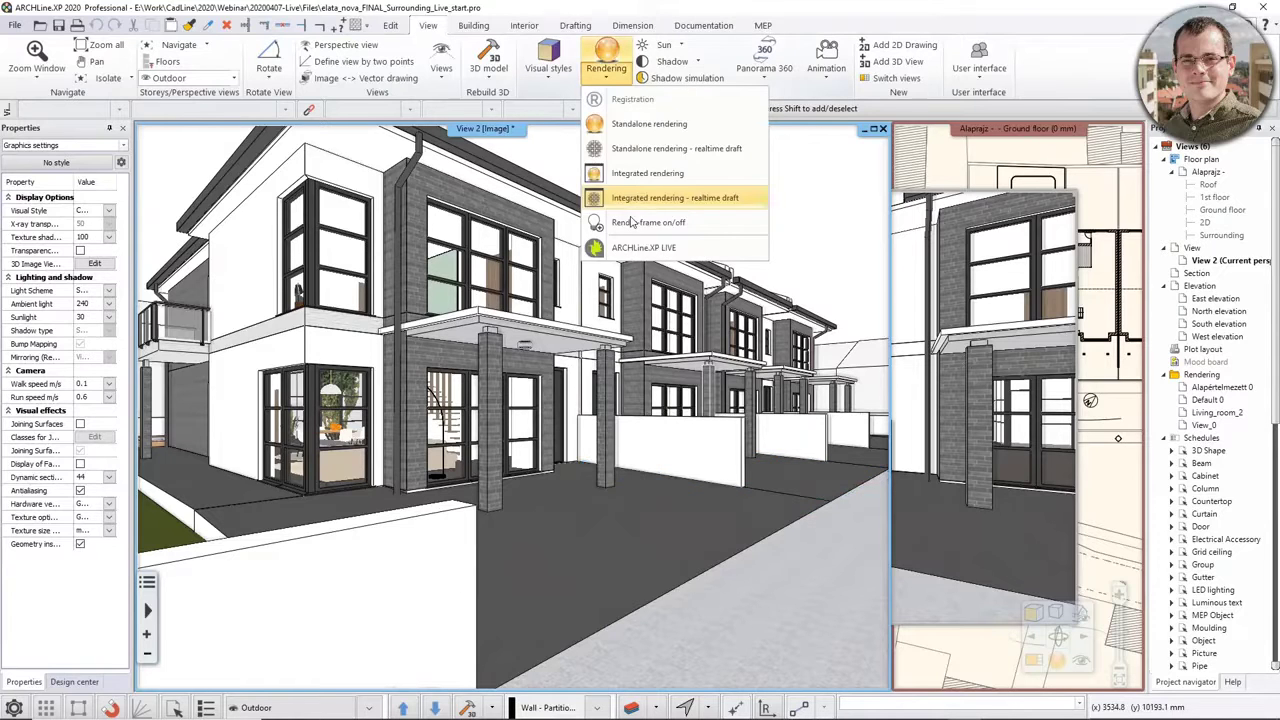
{"action": "left_click", "coordinate": [642, 247]}
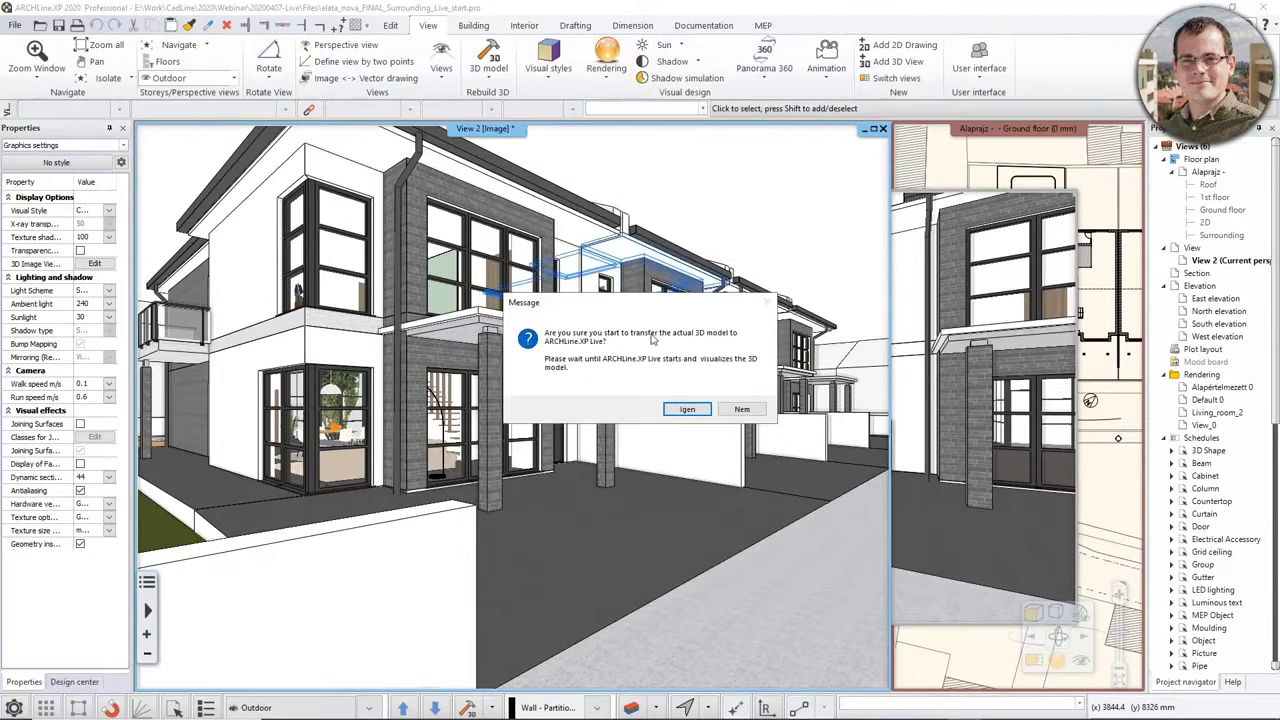
{"action": "left_click", "coordinate": [687, 410]}
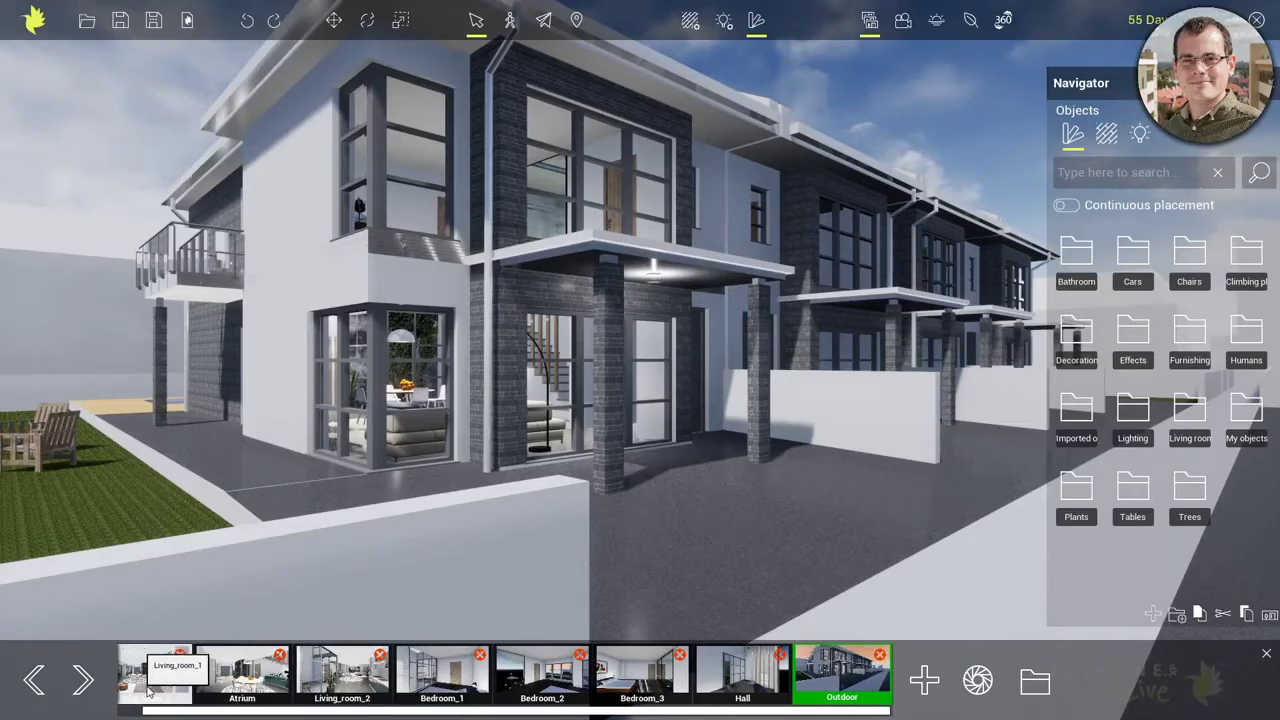
Step: Go through the saved views Living_room_1, Atrium, Living_room_2, Bedroom_1, Bedroom_2, Bedroom_3 and Hall, ending on Outdoor
{"action": "left_click", "coordinate": [148, 688]}
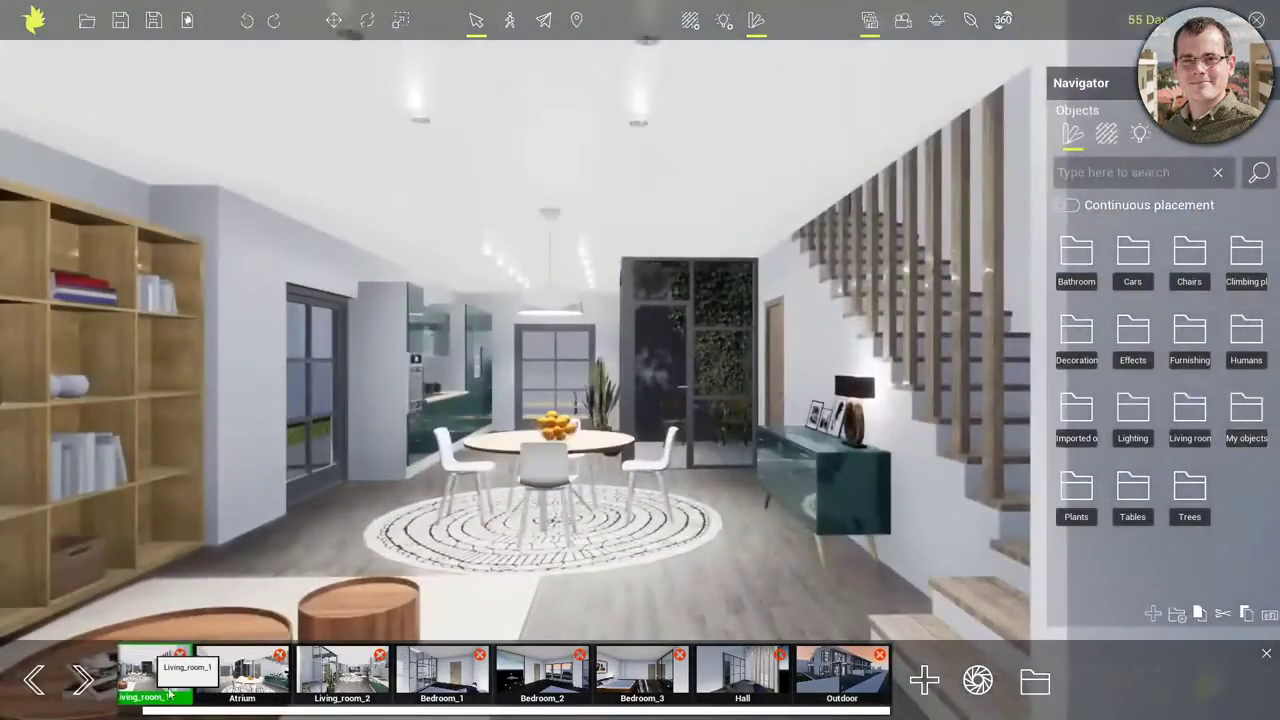
{"action": "left_click", "coordinate": [227, 690]}
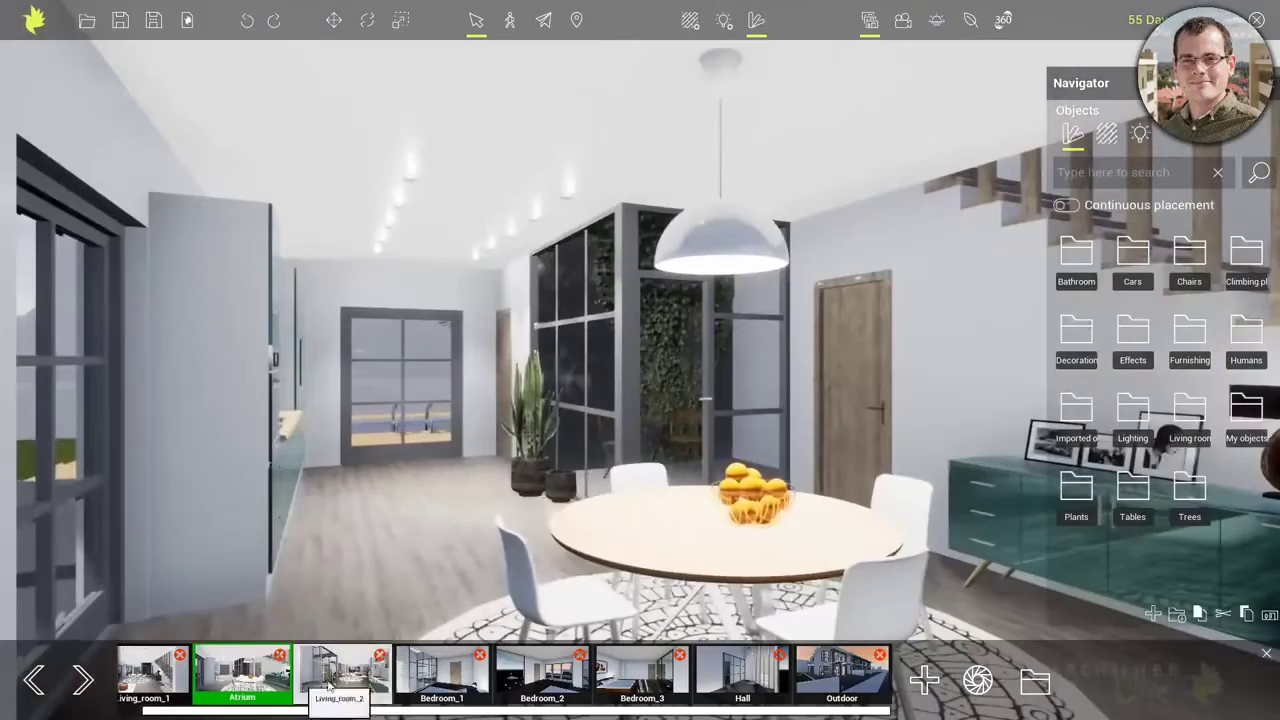
{"action": "left_click", "coordinate": [368, 686]}
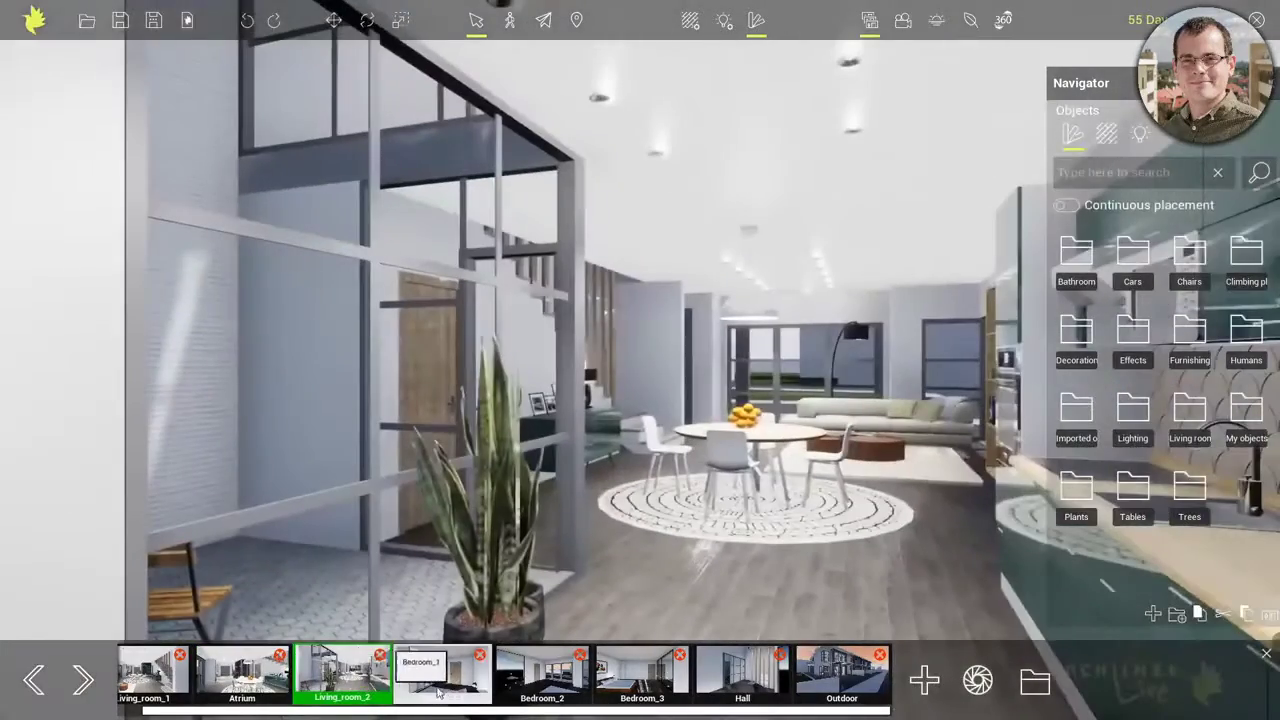
{"action": "left_click", "coordinate": [452, 688]}
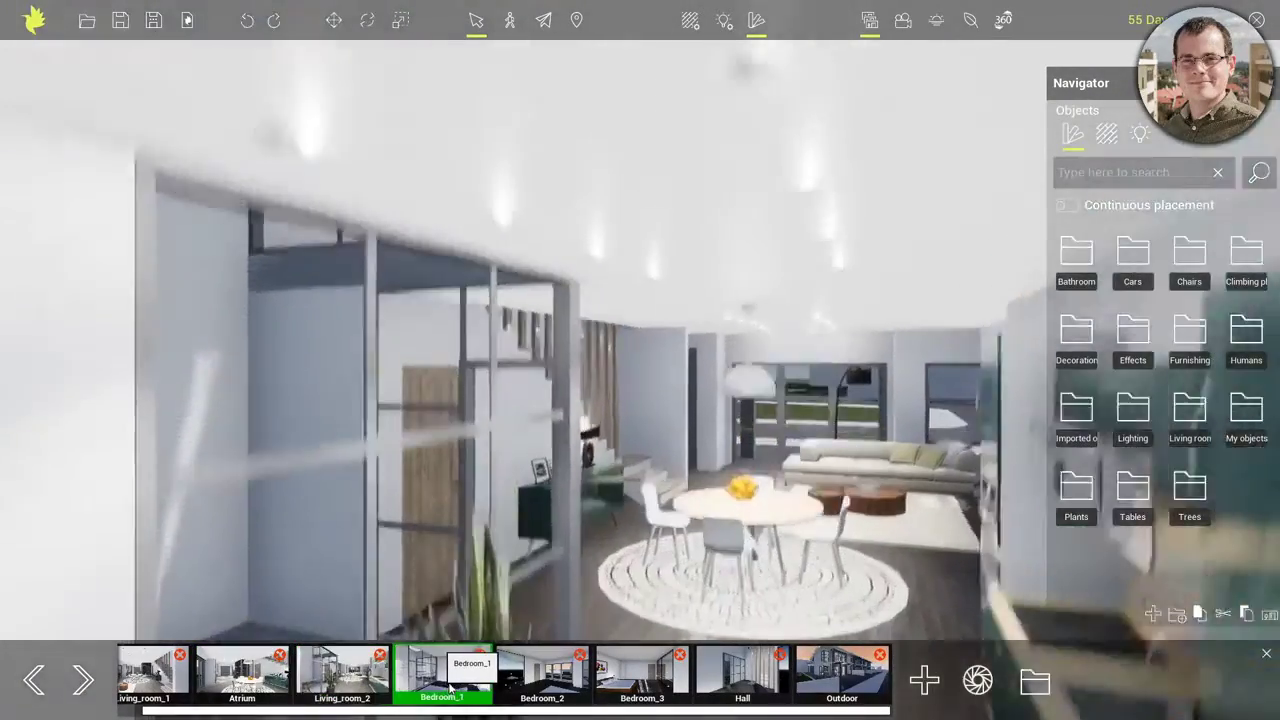
{"action": "left_click", "coordinate": [538, 684]}
{"action": "left_click", "coordinate": [645, 688]}
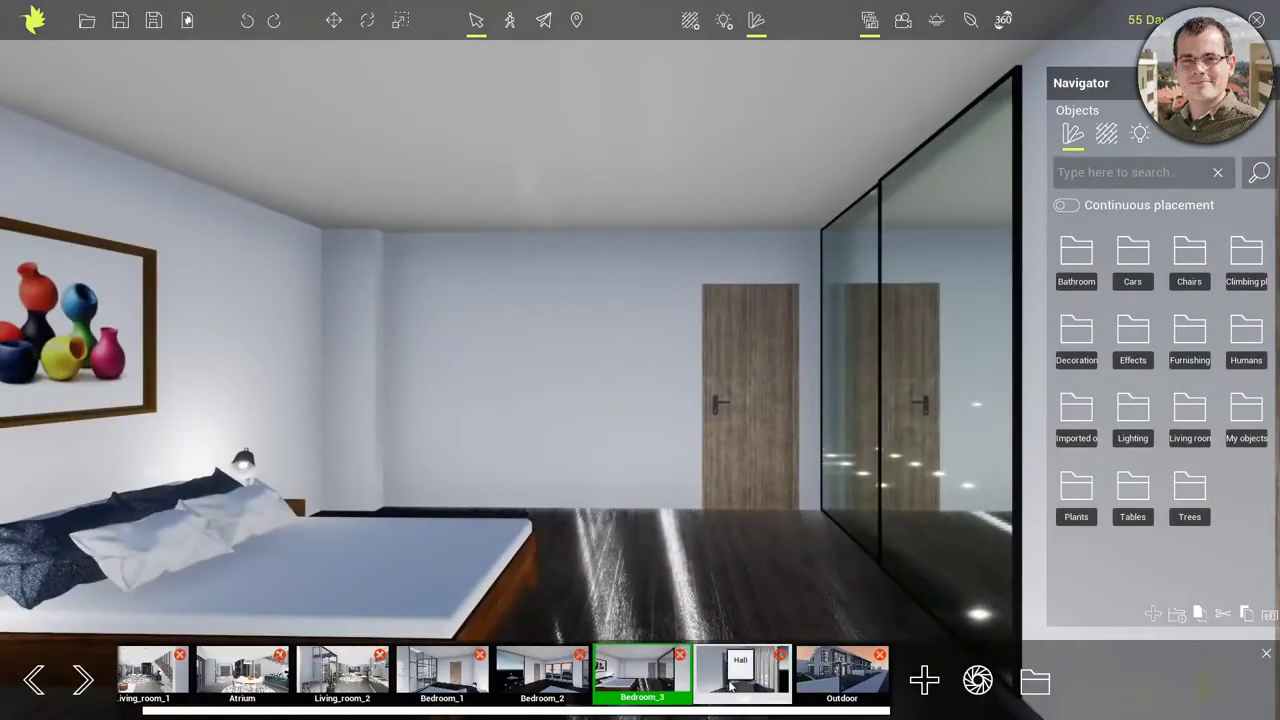
{"action": "left_click", "coordinate": [731, 686]}
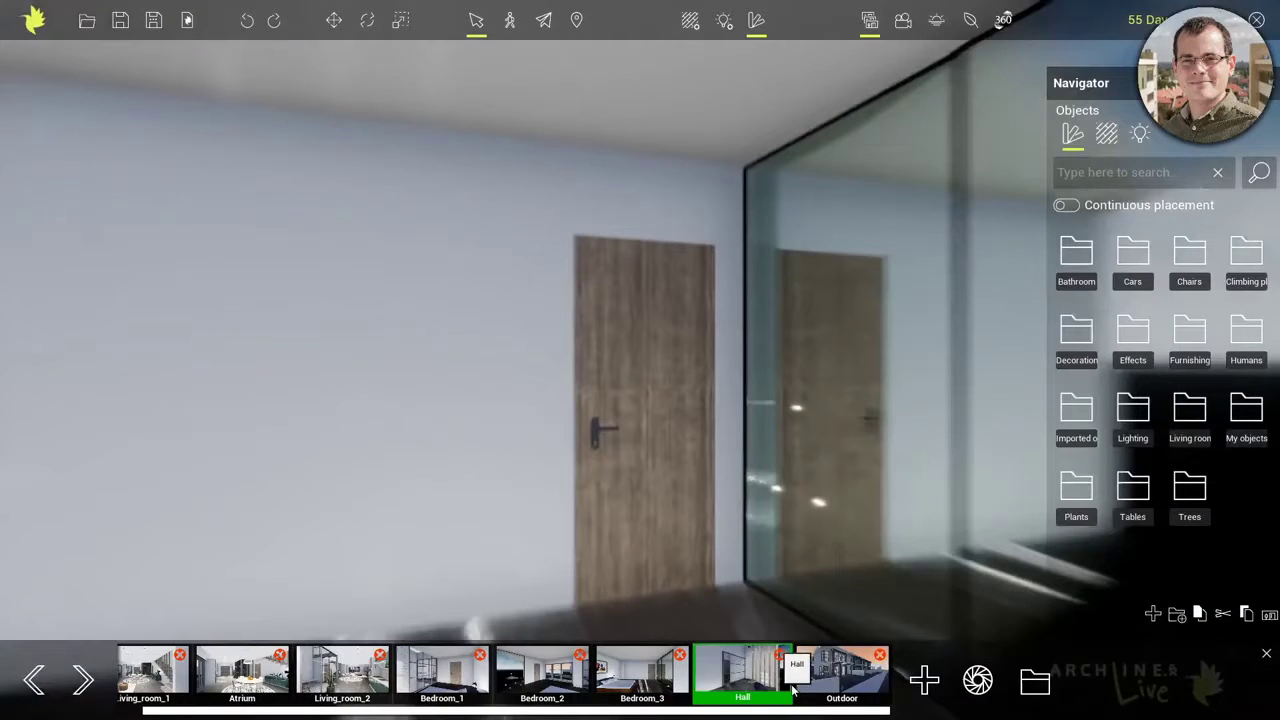
{"action": "left_click", "coordinate": [845, 690]}
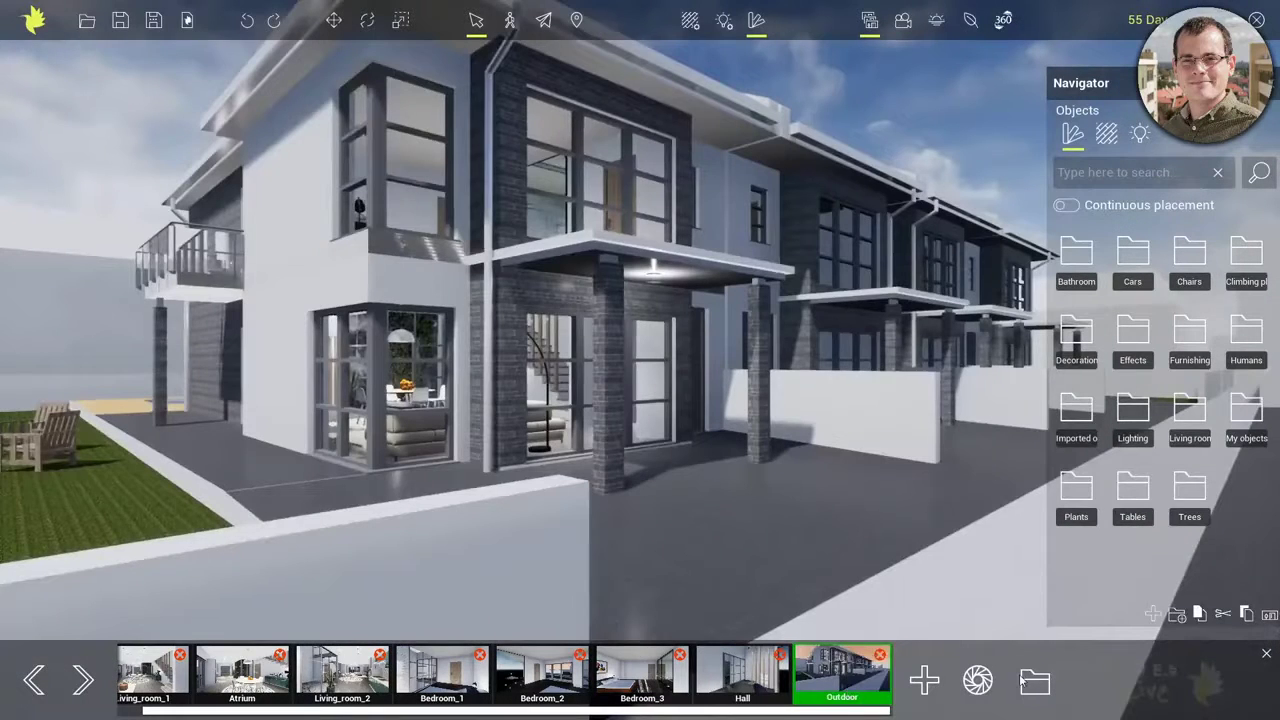
Step: Open the project's snapshot folder, browse the images from Atrium.png to Bedroom_3.png, and return to the Outdoor view
{"action": "left_click", "coordinate": [1047, 683]}
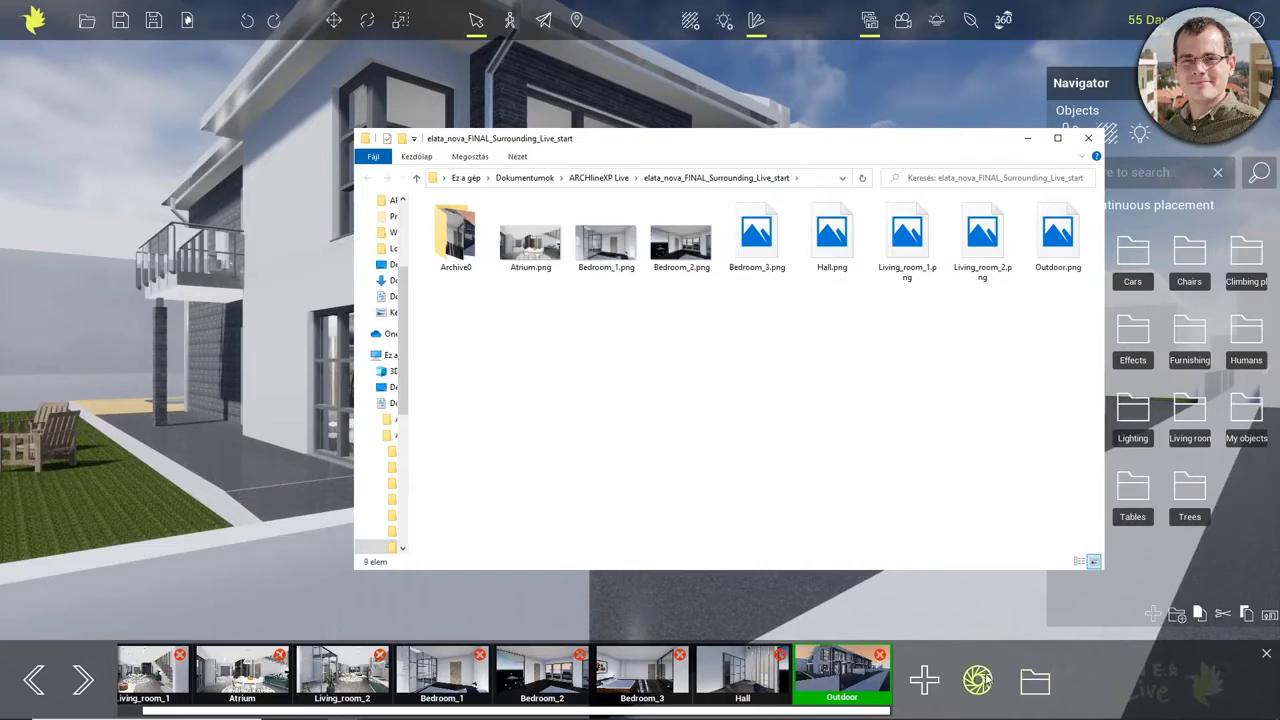
{"action": "double_click", "coordinate": [529, 240]}
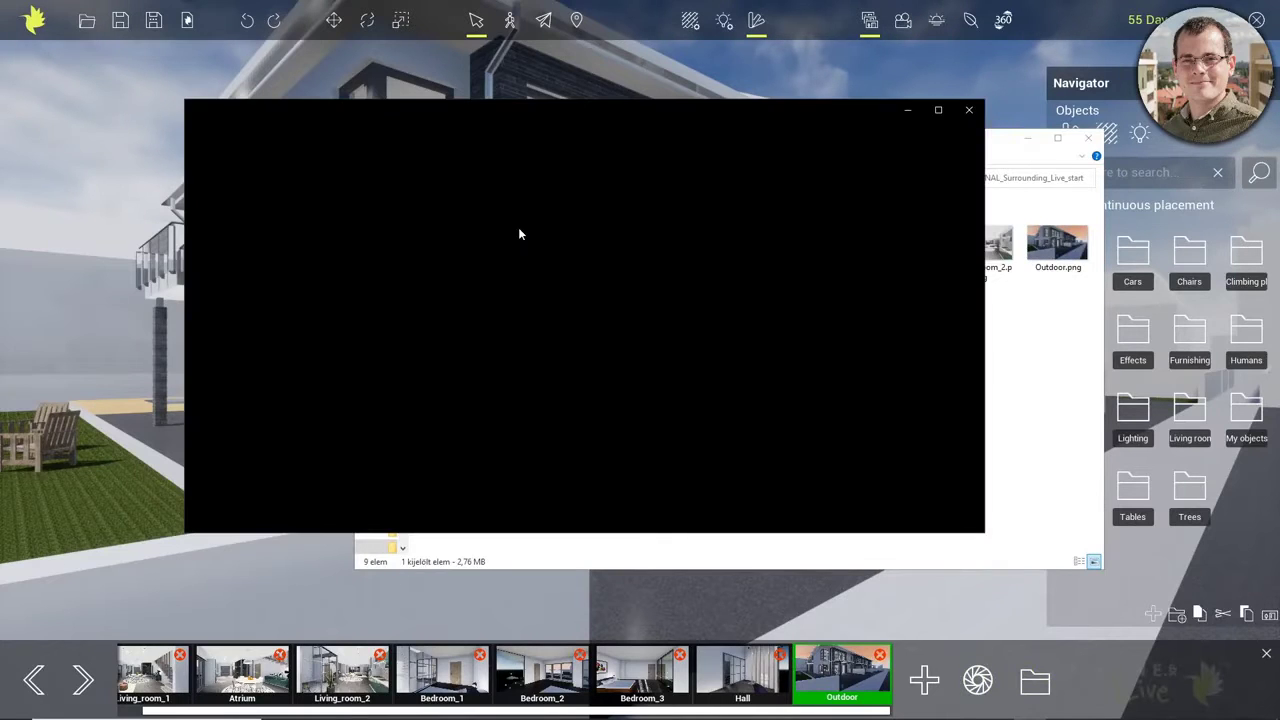
{"action": "key", "text": "Right"}
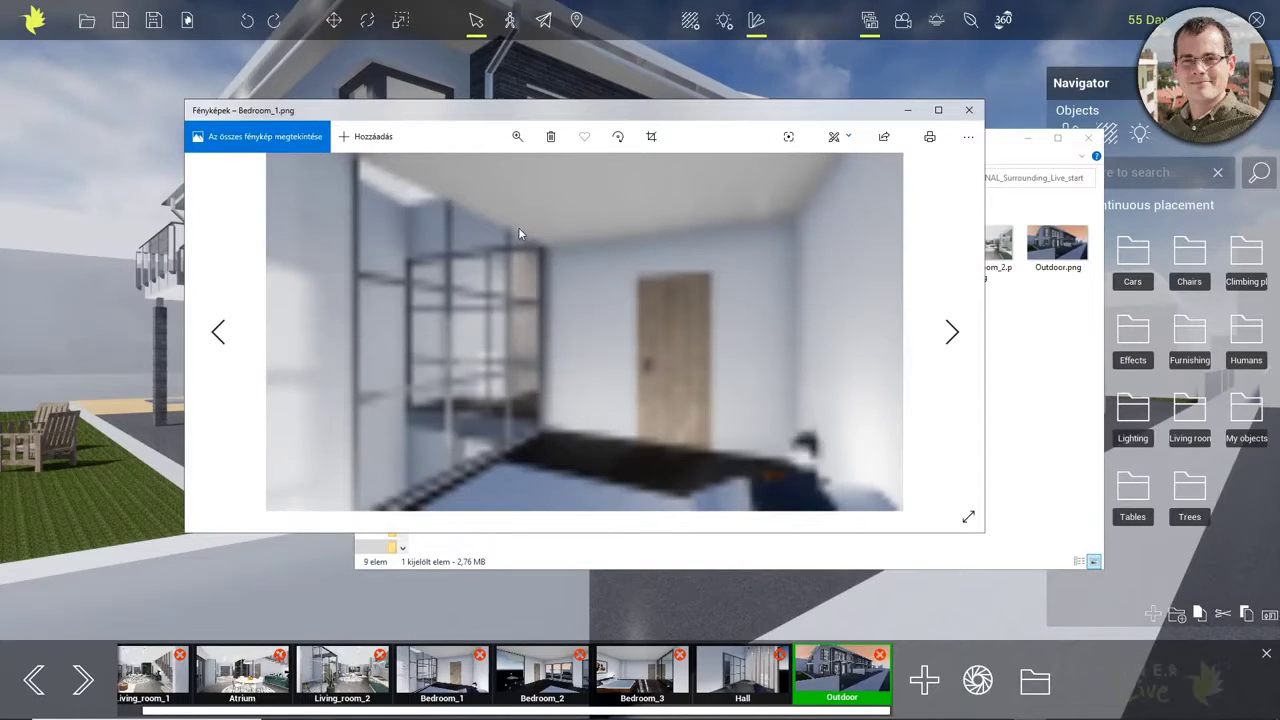
{"action": "key", "text": "Right"}
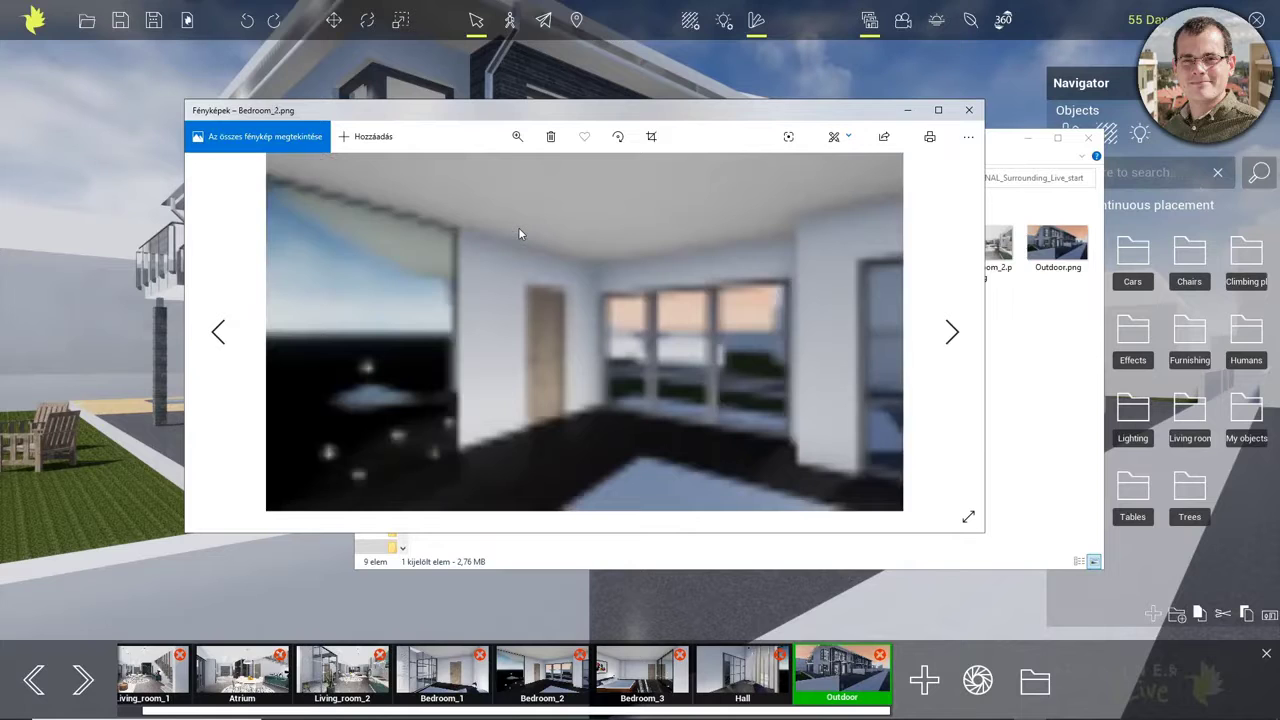
{"action": "key", "text": "Right"}
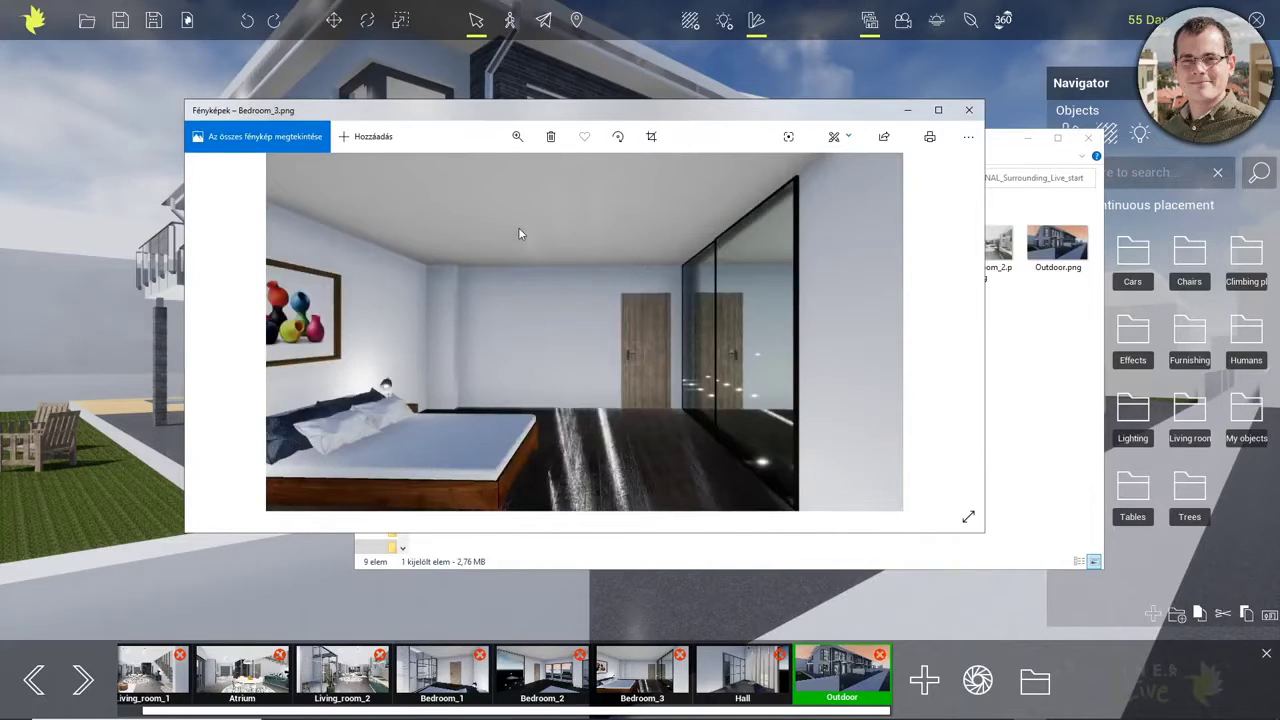
{"action": "left_click", "coordinate": [968, 110]}
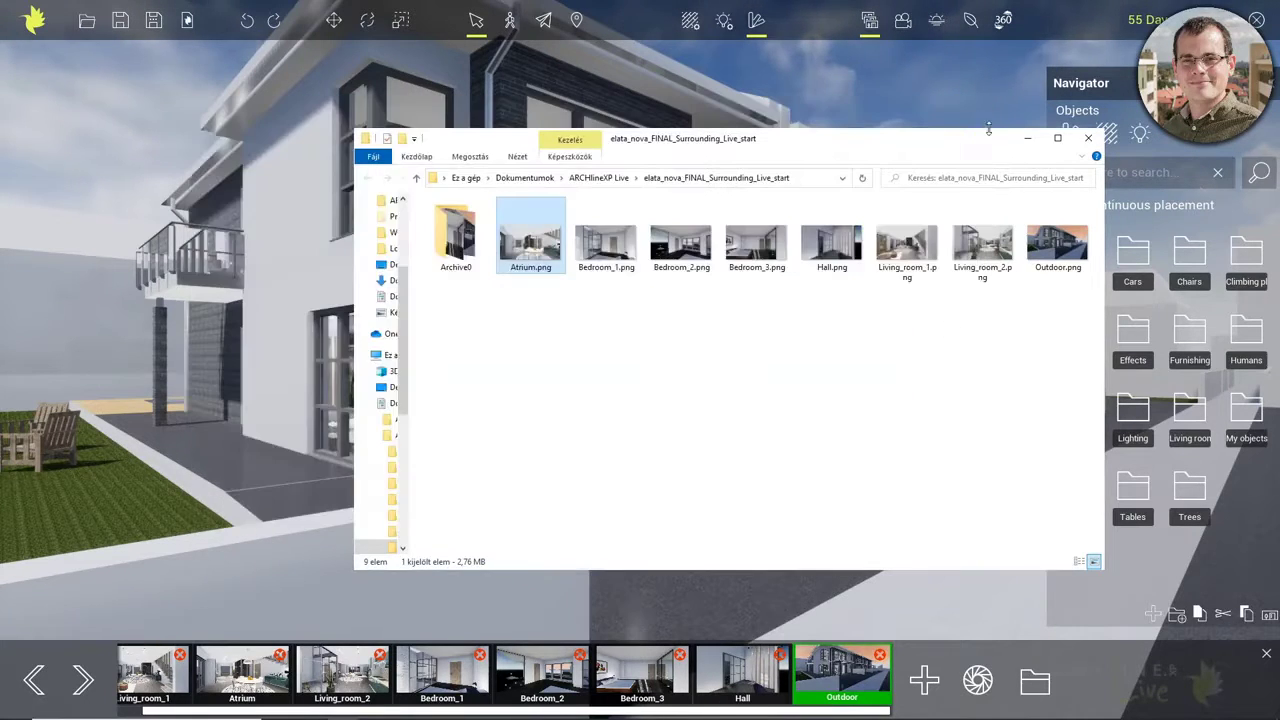
{"action": "left_click", "coordinate": [1029, 136]}
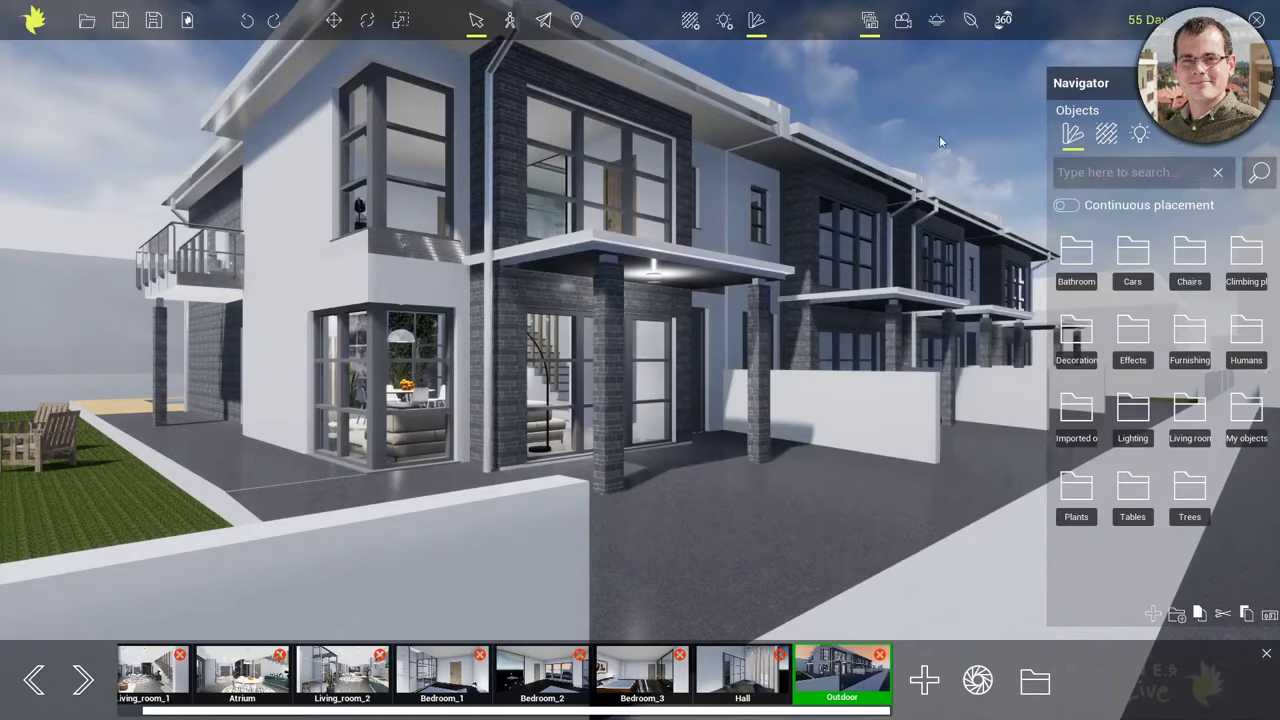
Step: Shift the sun's time of day further into the afternoon for the Outdoor scene
{"action": "left_click", "coordinate": [936, 20]}
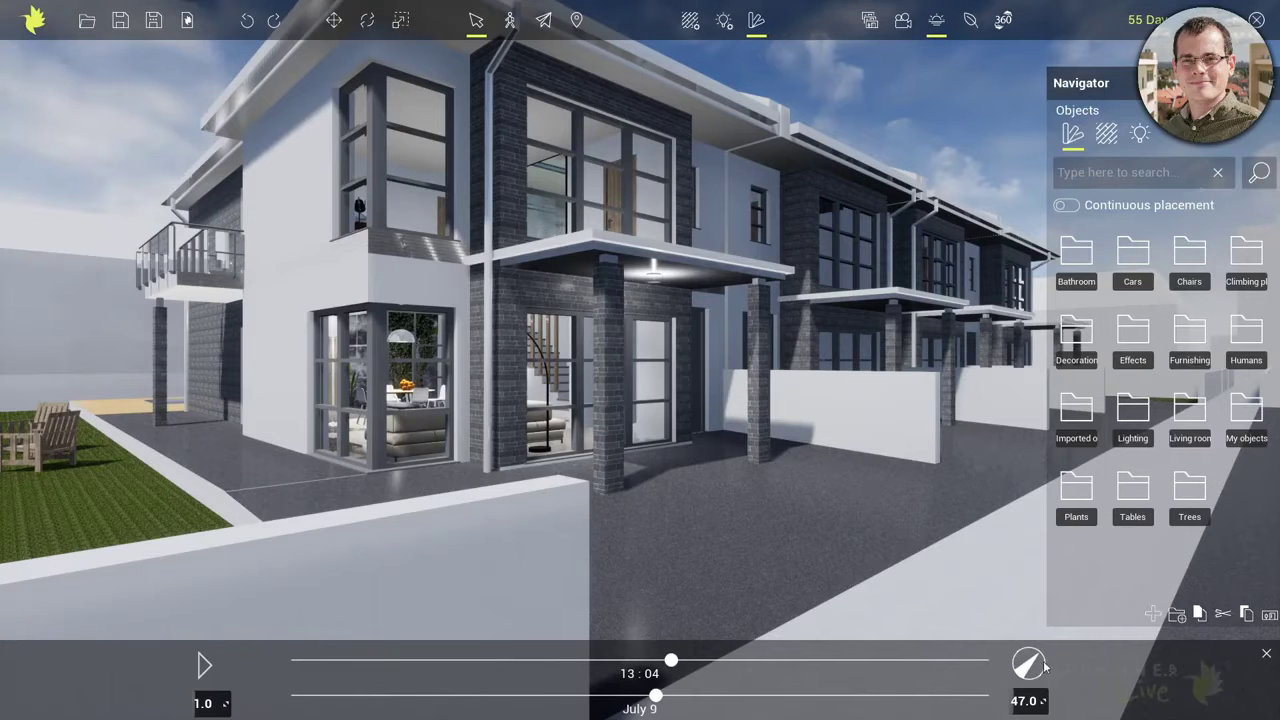
{"action": "left_click_drag", "start_coordinate": [672, 665], "coordinate": [730, 661]}
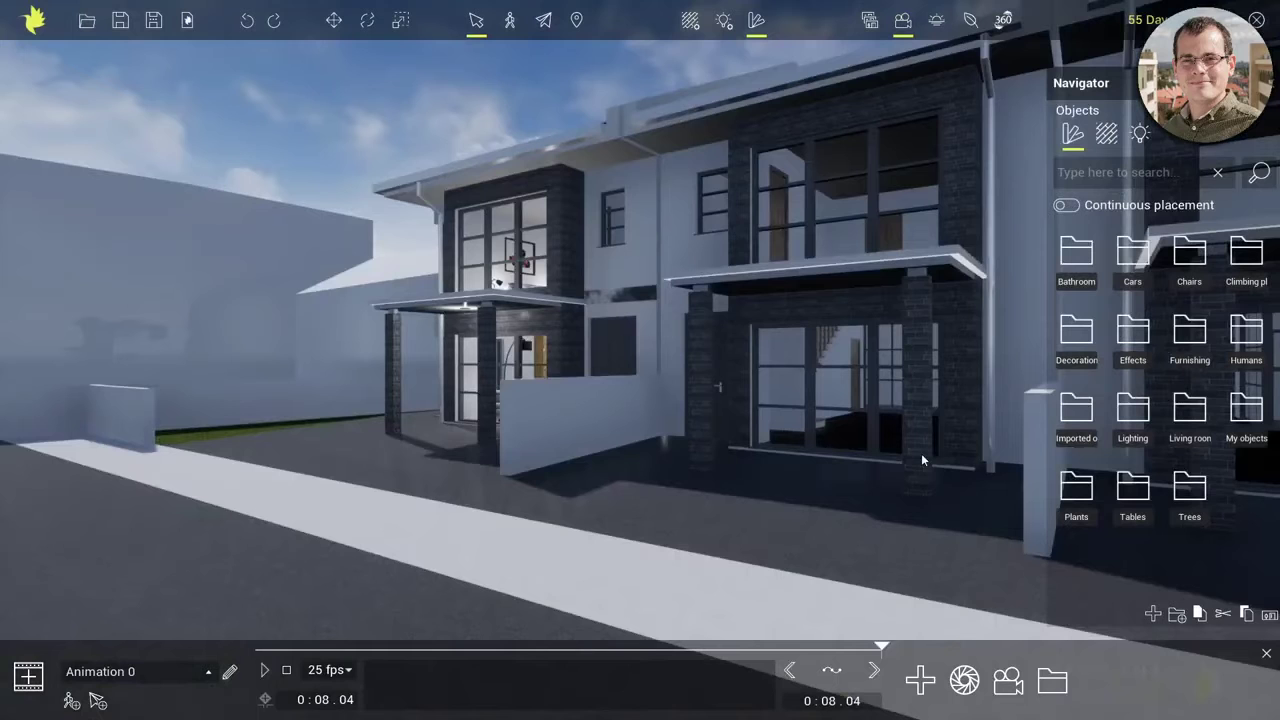
Step: Check the animation list, play Animation 0, and return to the saved Outdoor view
{"action": "left_click", "coordinate": [208, 673]}
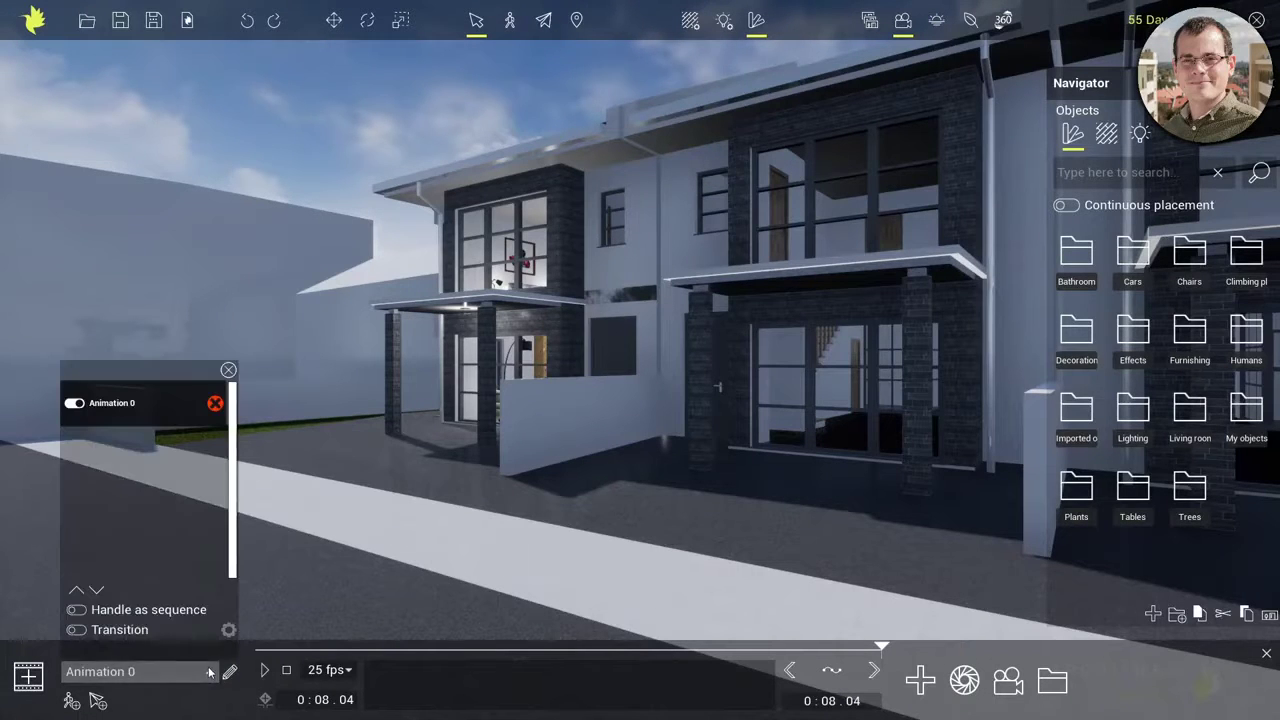
{"action": "left_click", "coordinate": [265, 671]}
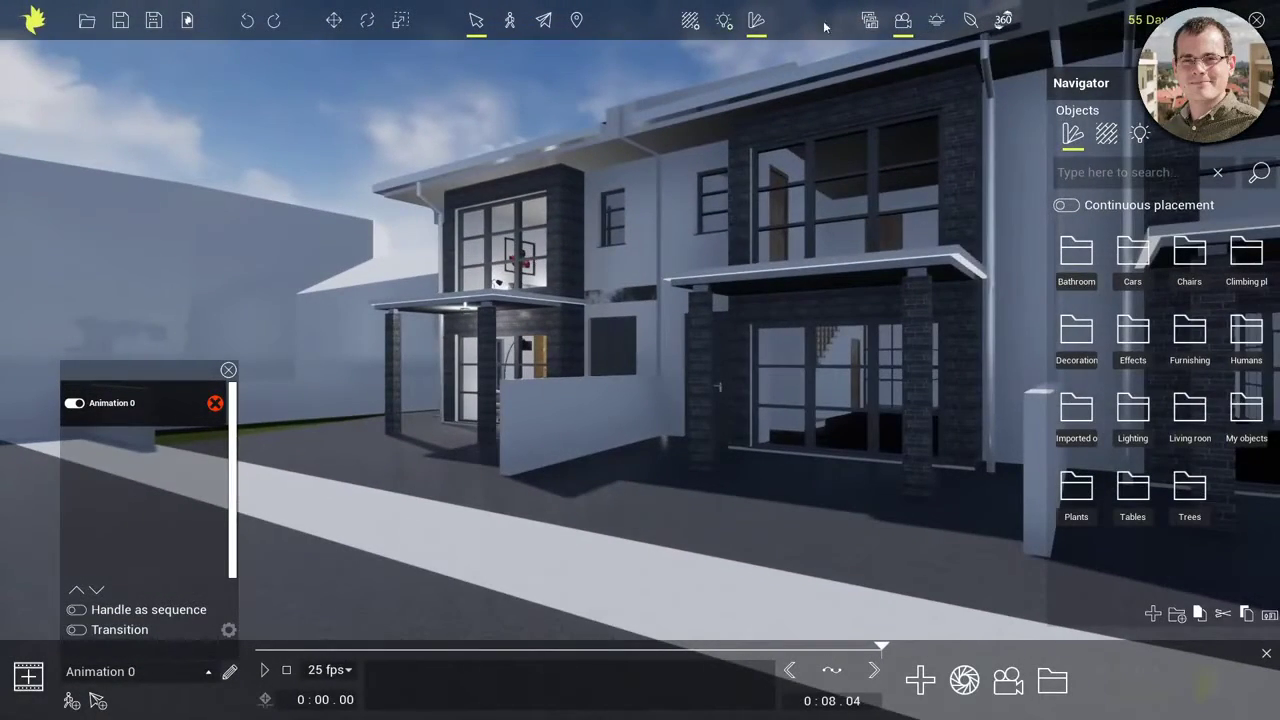
{"action": "left_click", "coordinate": [869, 20]}
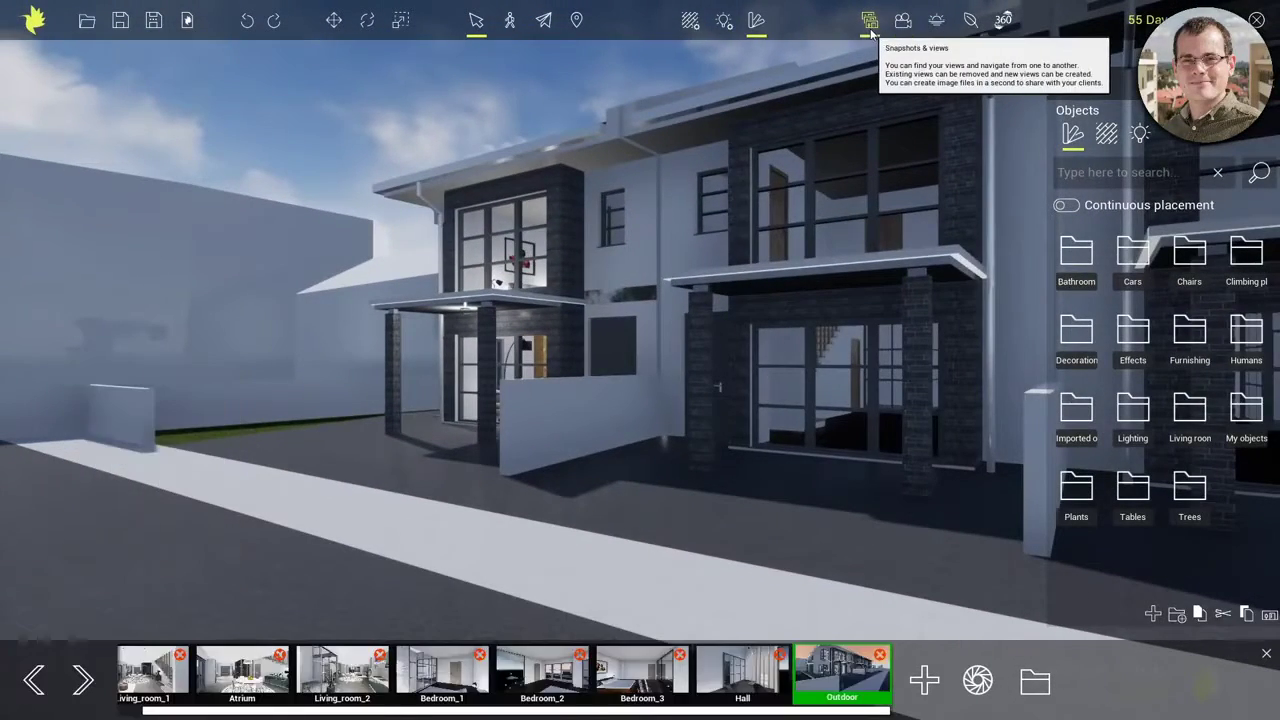
{"action": "left_click", "coordinate": [826, 654]}
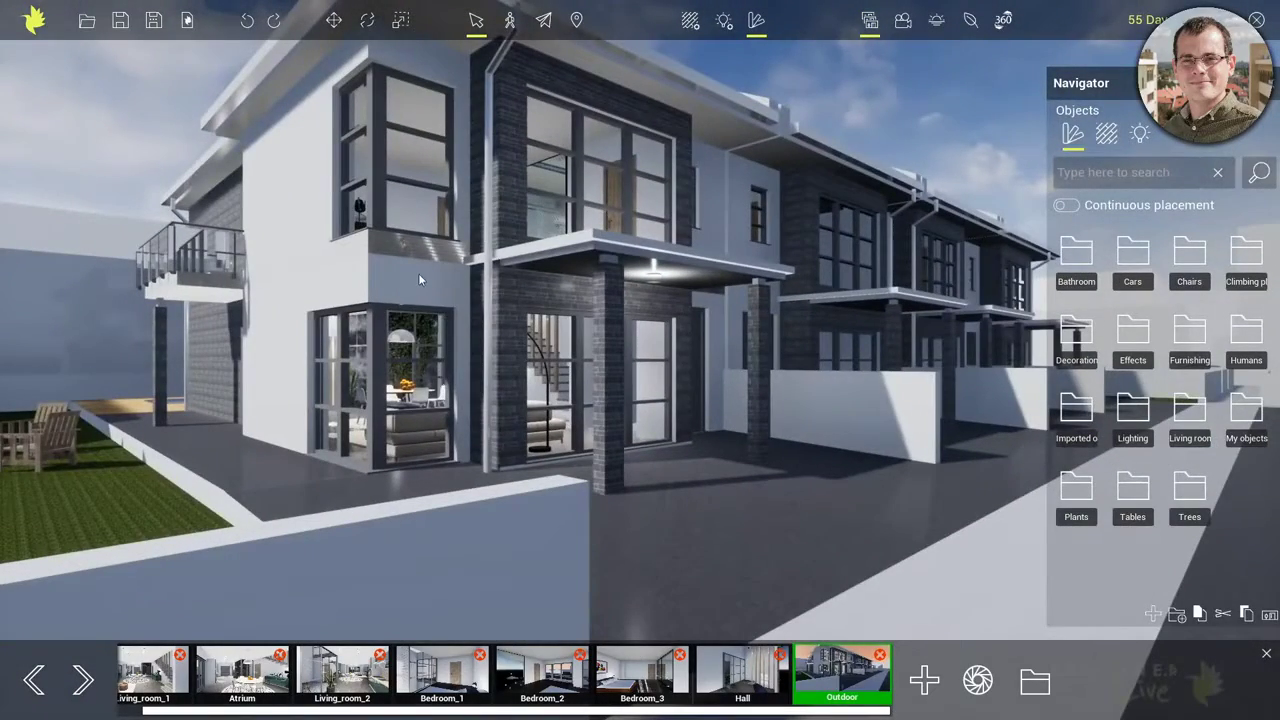
Step: Select the white ground-floor wall beside the corner window and show its material properties
{"action": "middle_click_drag", "start_coordinate": [539, 405], "coordinate": [1031, 459]}
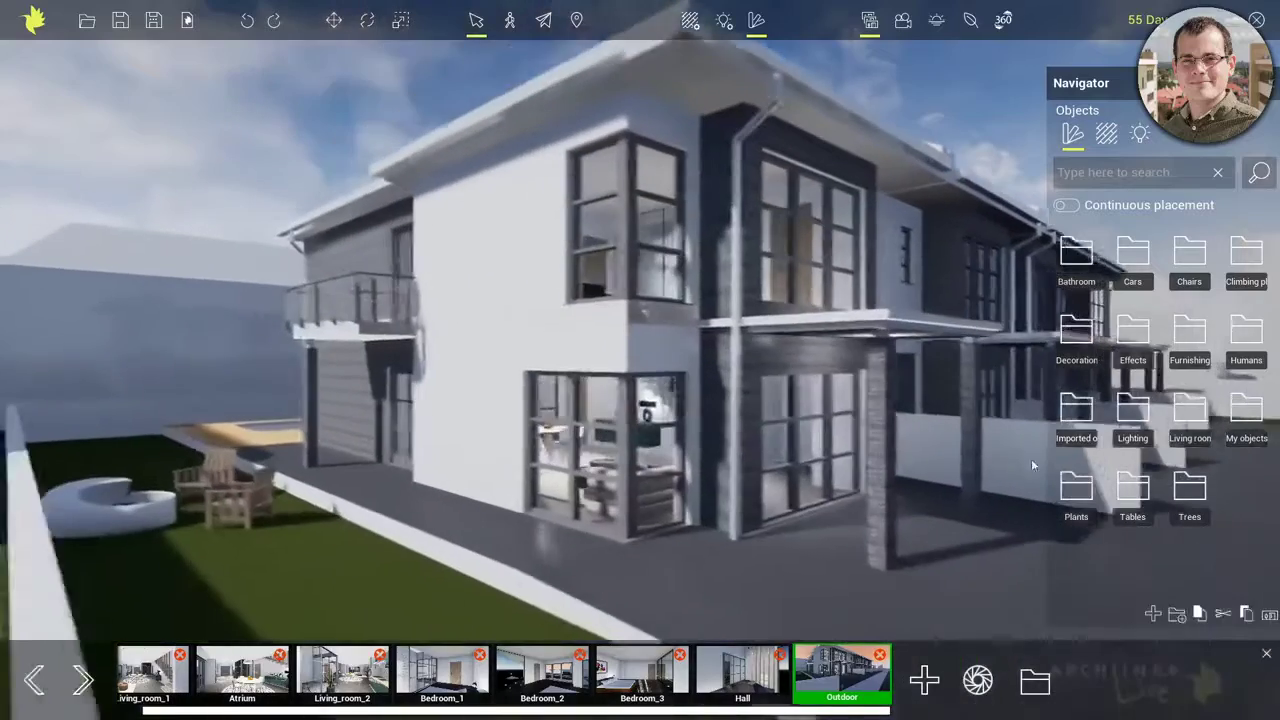
{"action": "scroll", "coordinate": [538, 418], "scroll_direction": "up", "scroll_amount": 3}
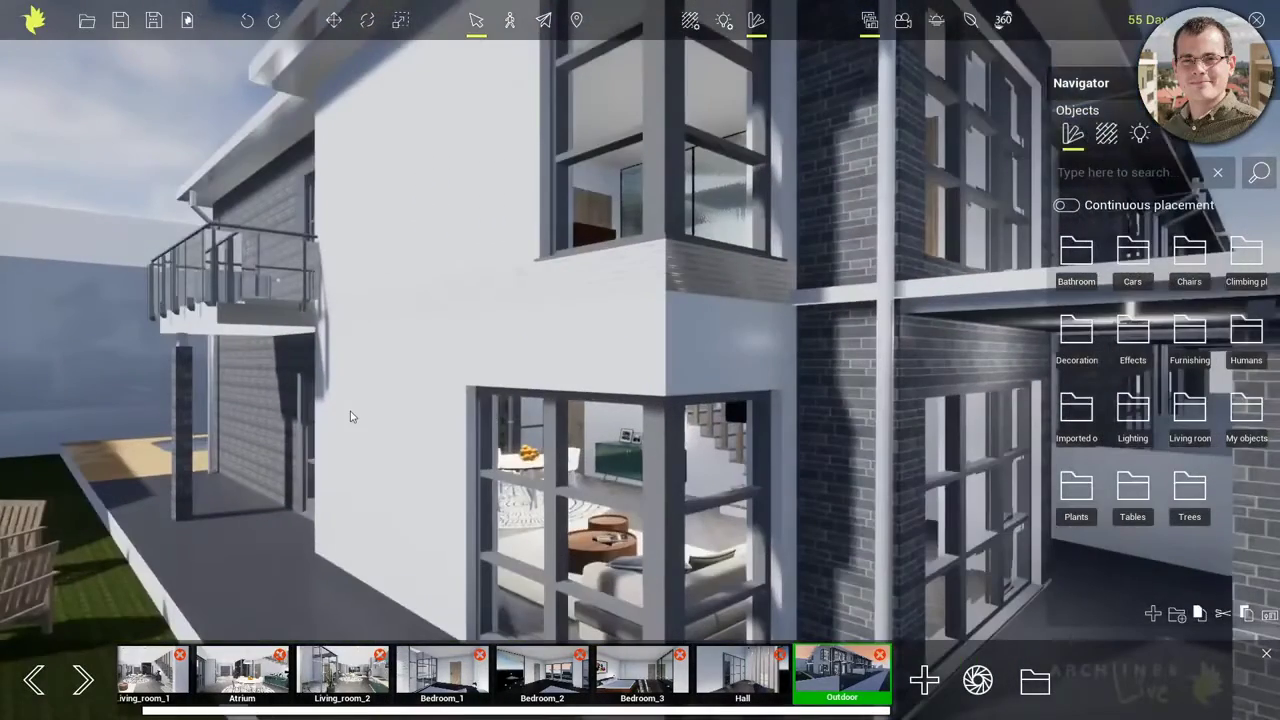
{"action": "left_click", "coordinate": [350, 420]}
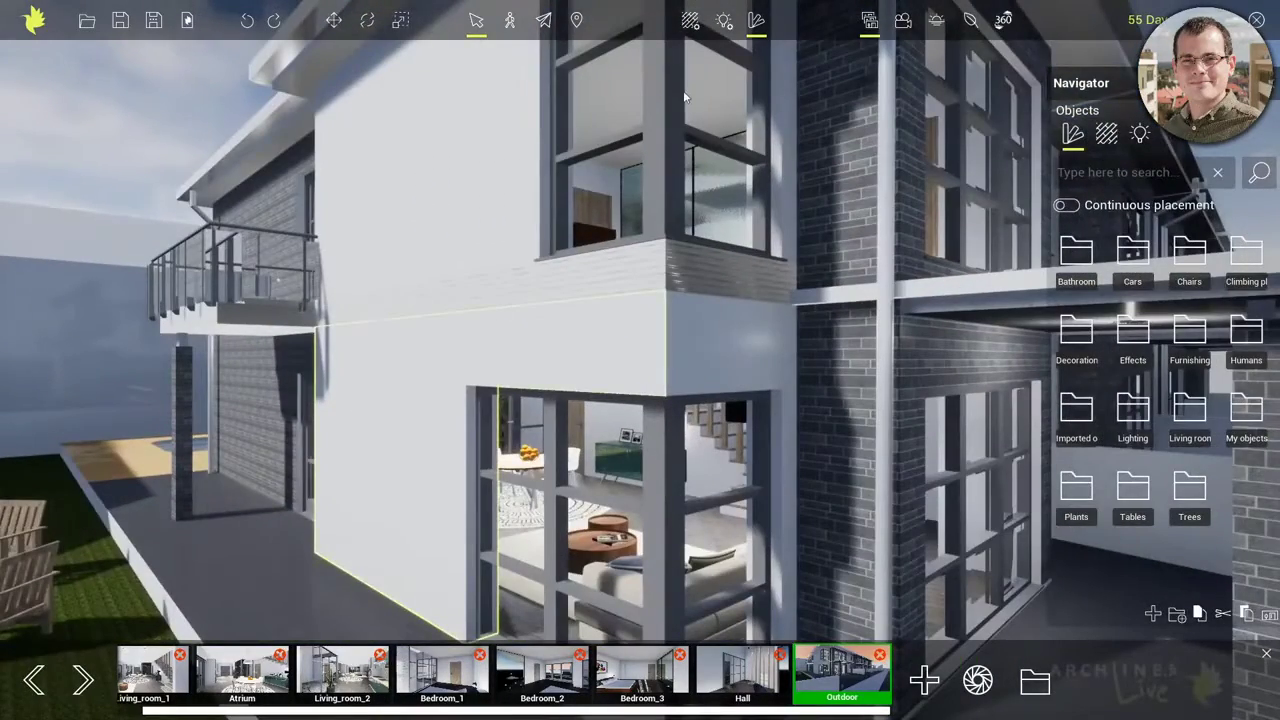
{"action": "left_click", "coordinate": [690, 20]}
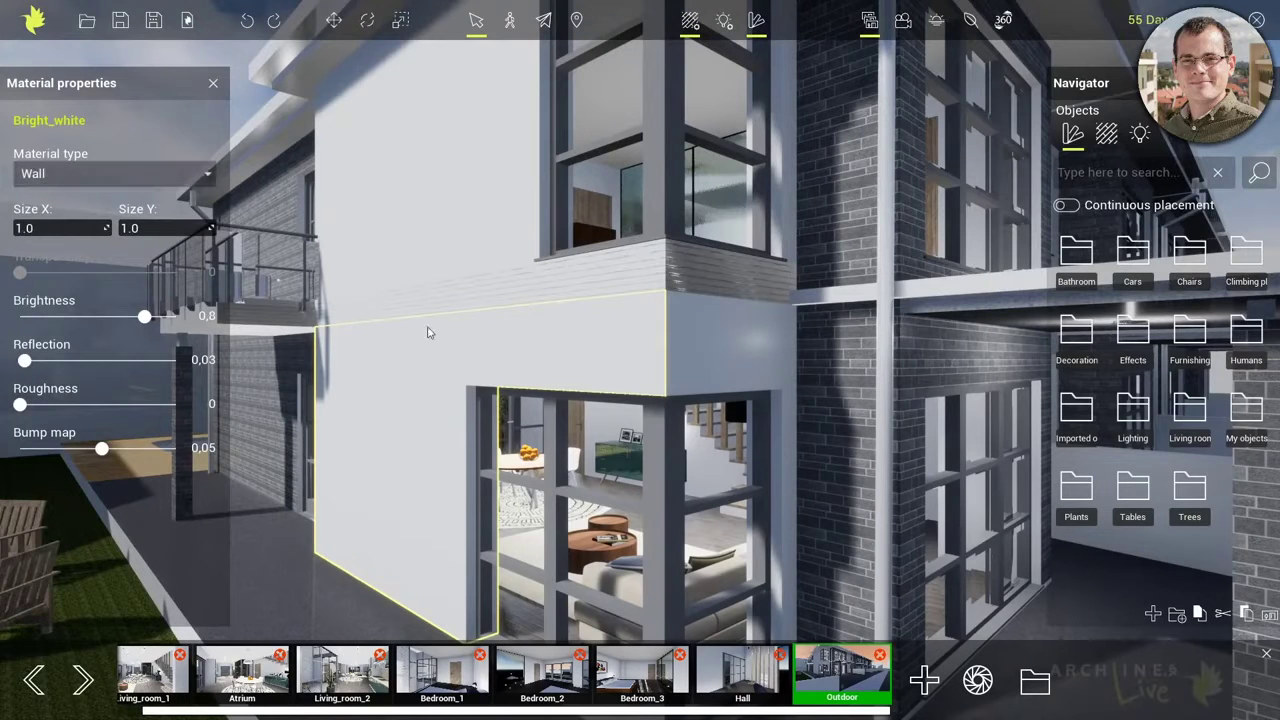
Step: Inspect the material properties of the corner window glass, the asphalt walkway beside the house and the pool water
{"action": "left_click", "coordinate": [632, 416]}
{"action": "middle_click_drag", "start_coordinate": [553, 424], "coordinate": [259, 587]}
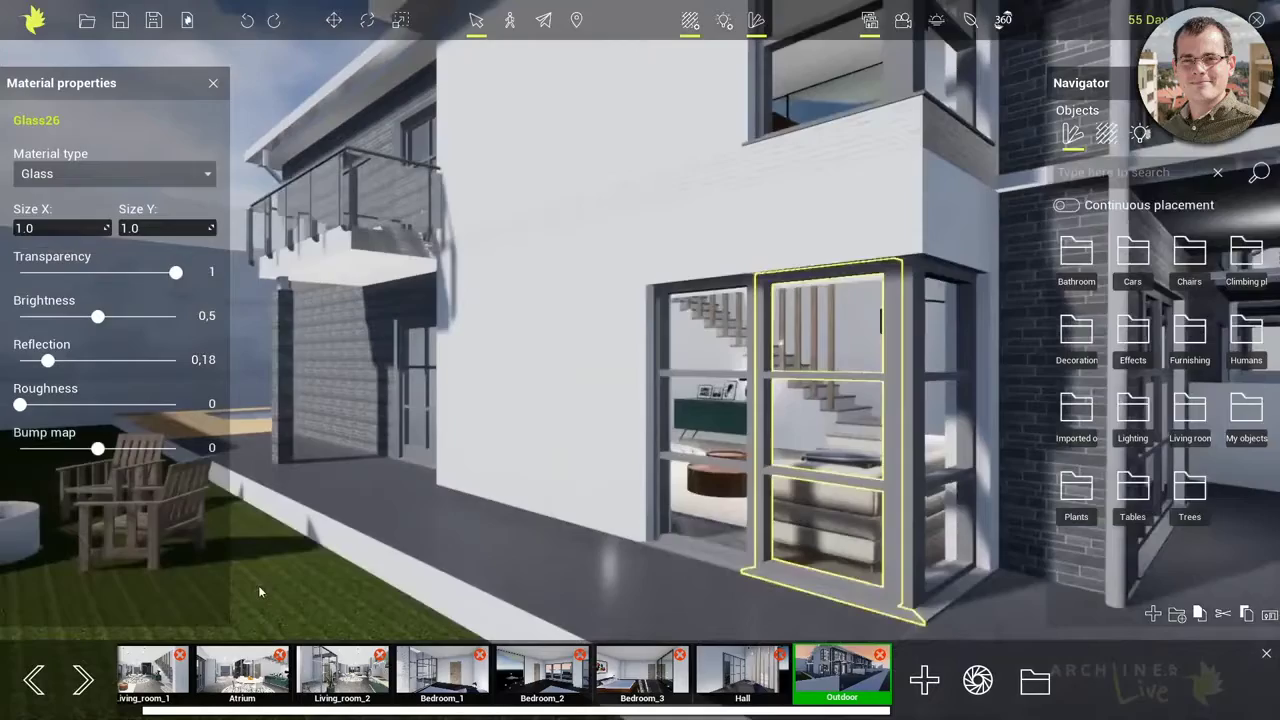
{"action": "left_click", "coordinate": [396, 535]}
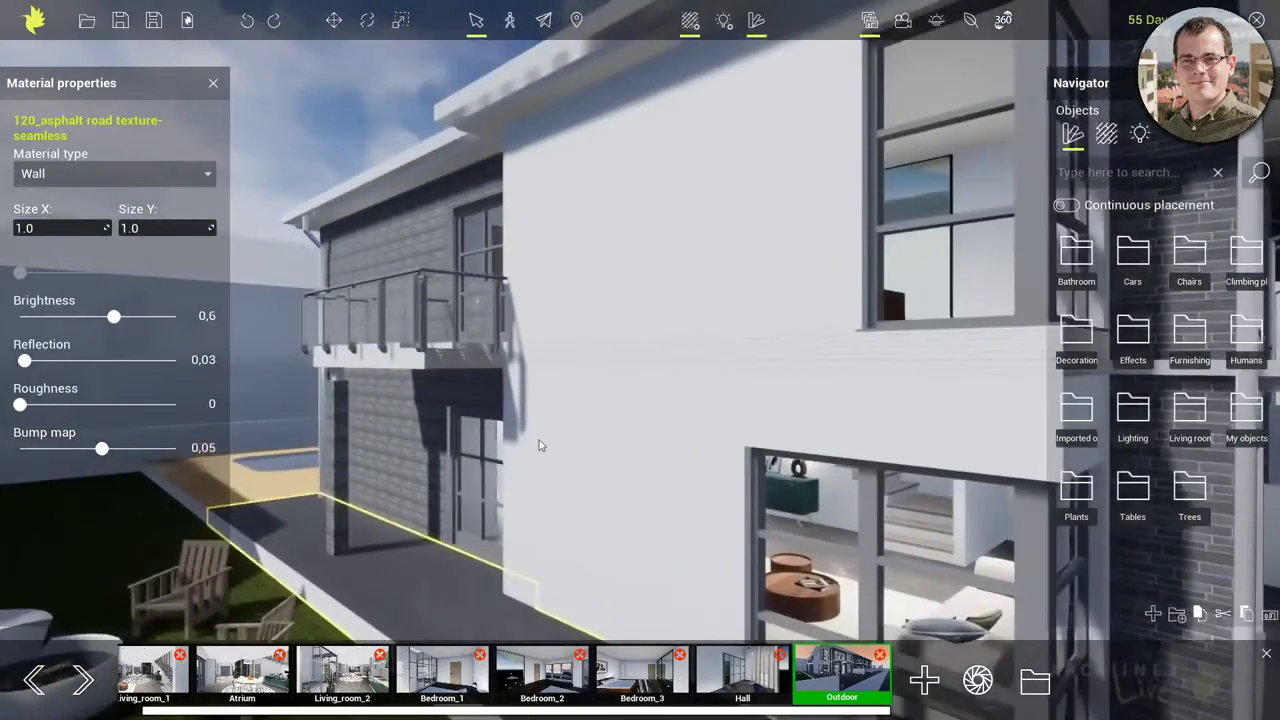
{"action": "middle_click_drag", "start_coordinate": [534, 428], "coordinate": [638, 437]}
{"action": "scroll", "coordinate": [639, 430], "scroll_direction": "down", "scroll_amount": 5}
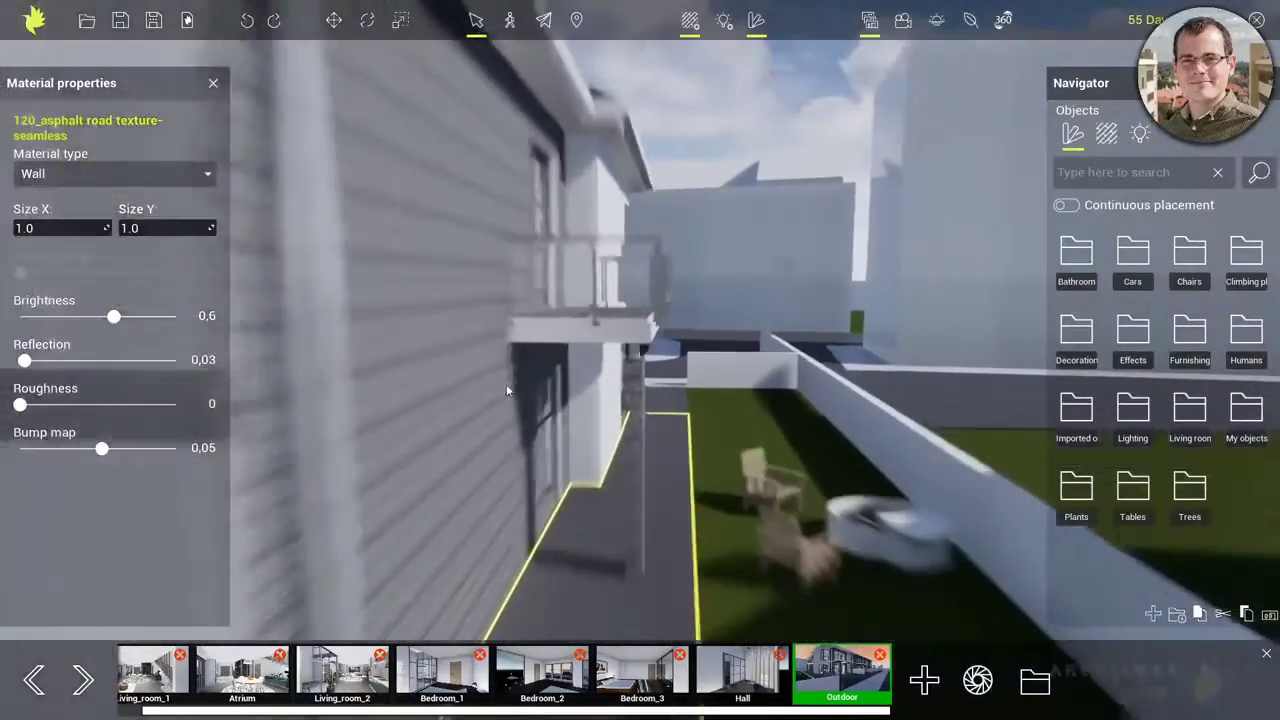
{"action": "left_click_drag", "start_coordinate": [506, 384], "coordinate": [713, 327]}
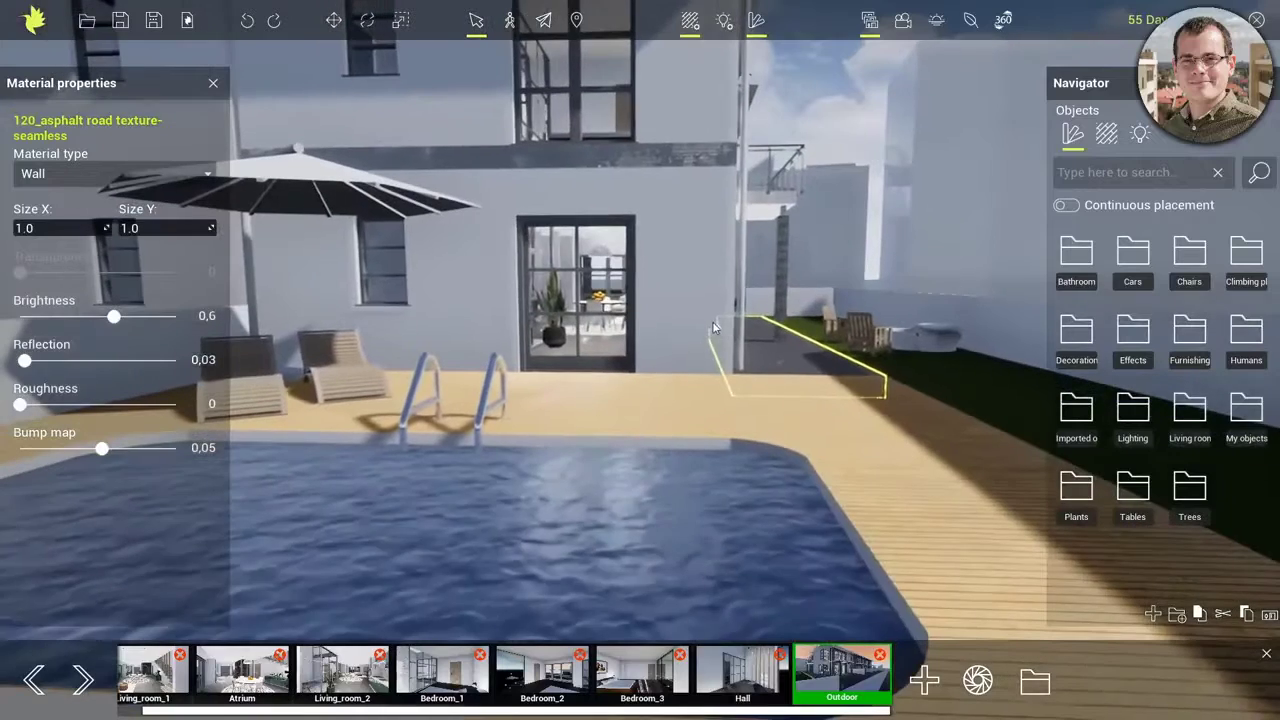
{"action": "left_click", "coordinate": [656, 516]}
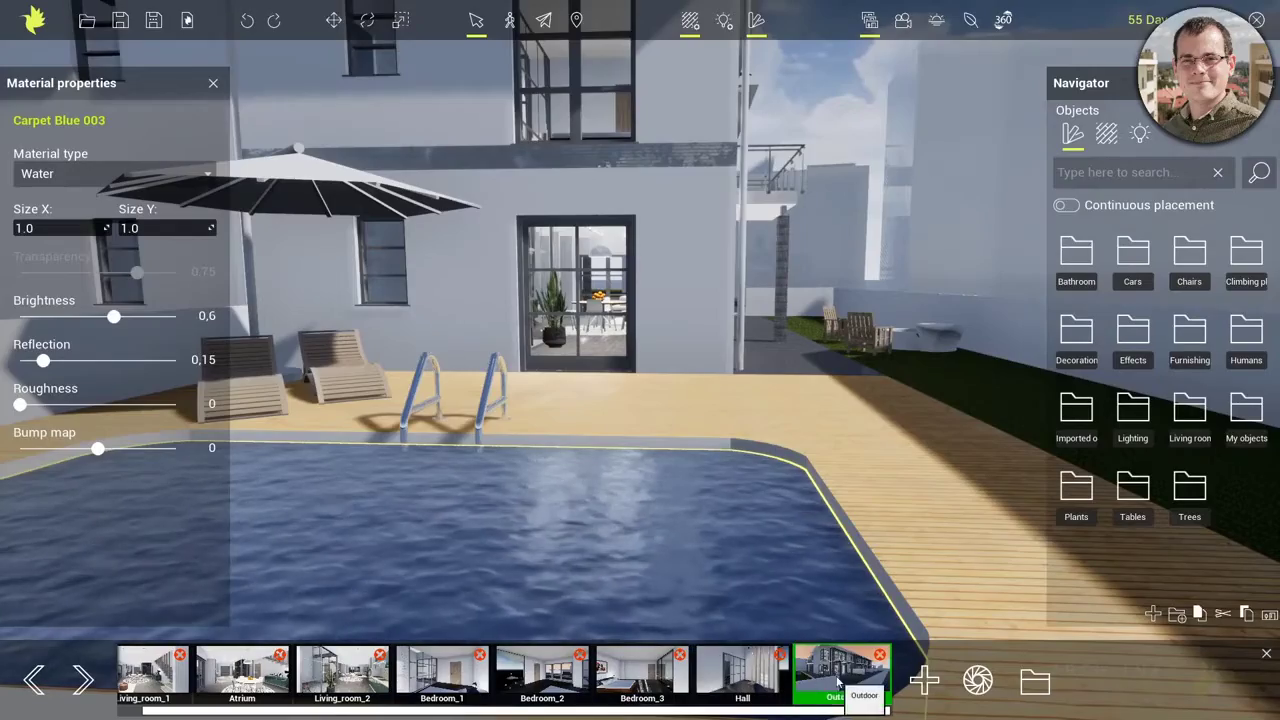
Step: Select the porch ceiling lamp's light source, switch it off and back on, and return to the saved Outdoor view
{"action": "left_click", "coordinate": [805, 660]}
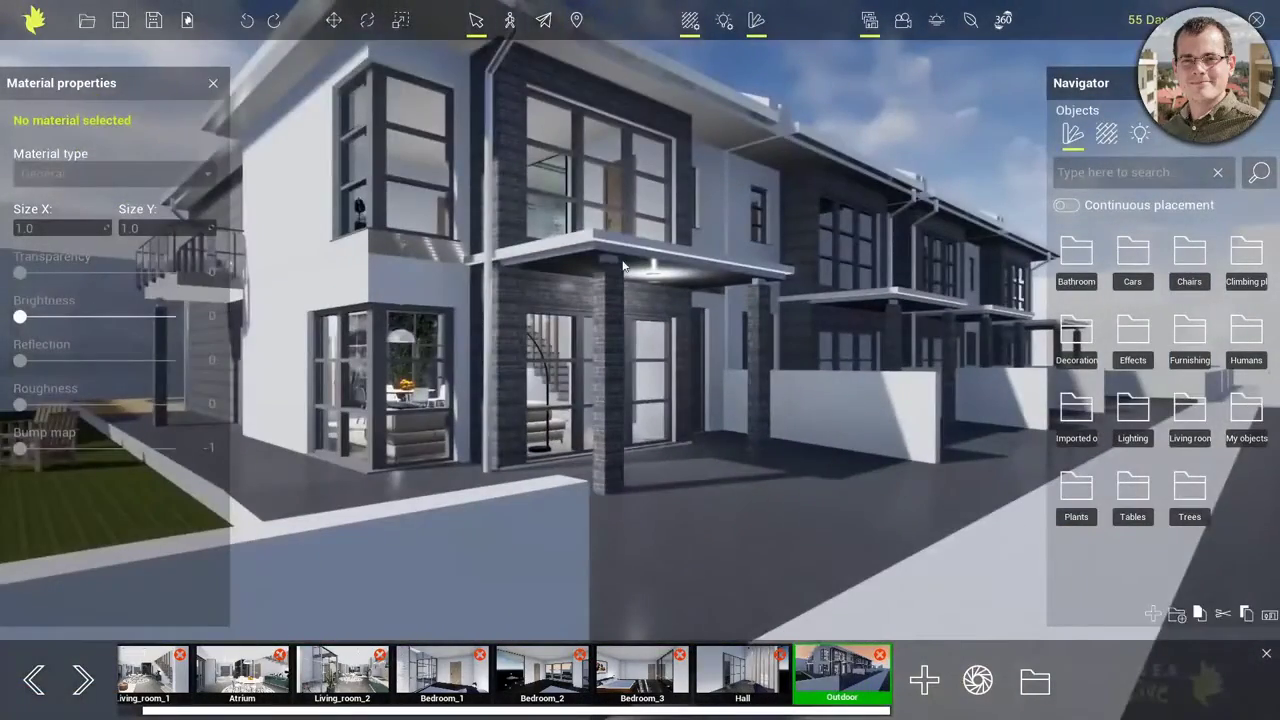
{"action": "scroll", "coordinate": [656, 283], "scroll_direction": "up", "scroll_amount": 3}
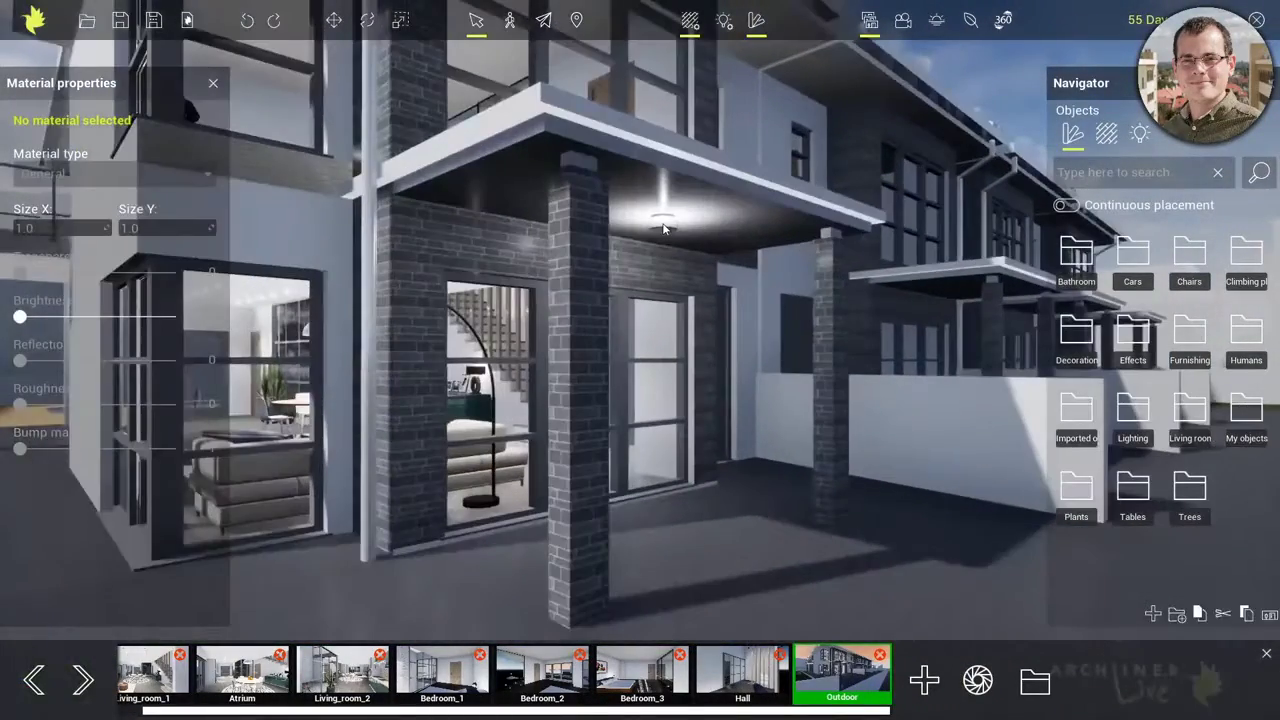
{"action": "left_click", "coordinate": [663, 223]}
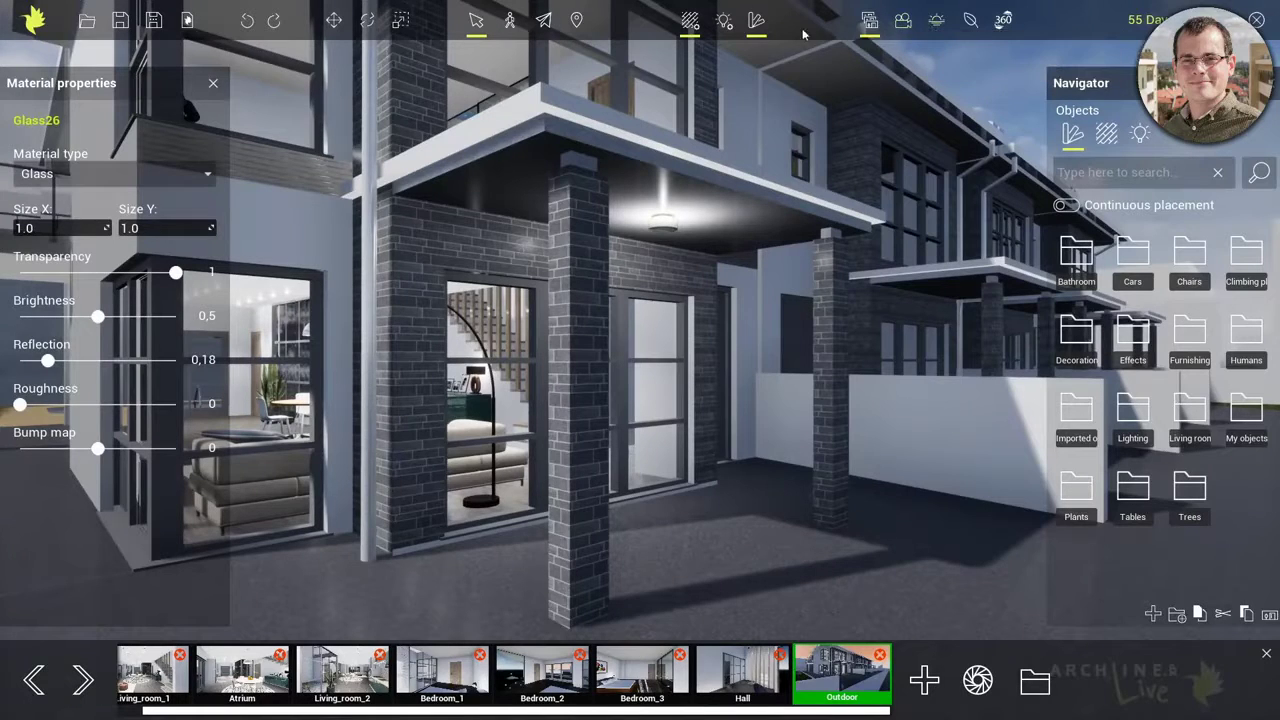
{"action": "left_click", "coordinate": [725, 22]}
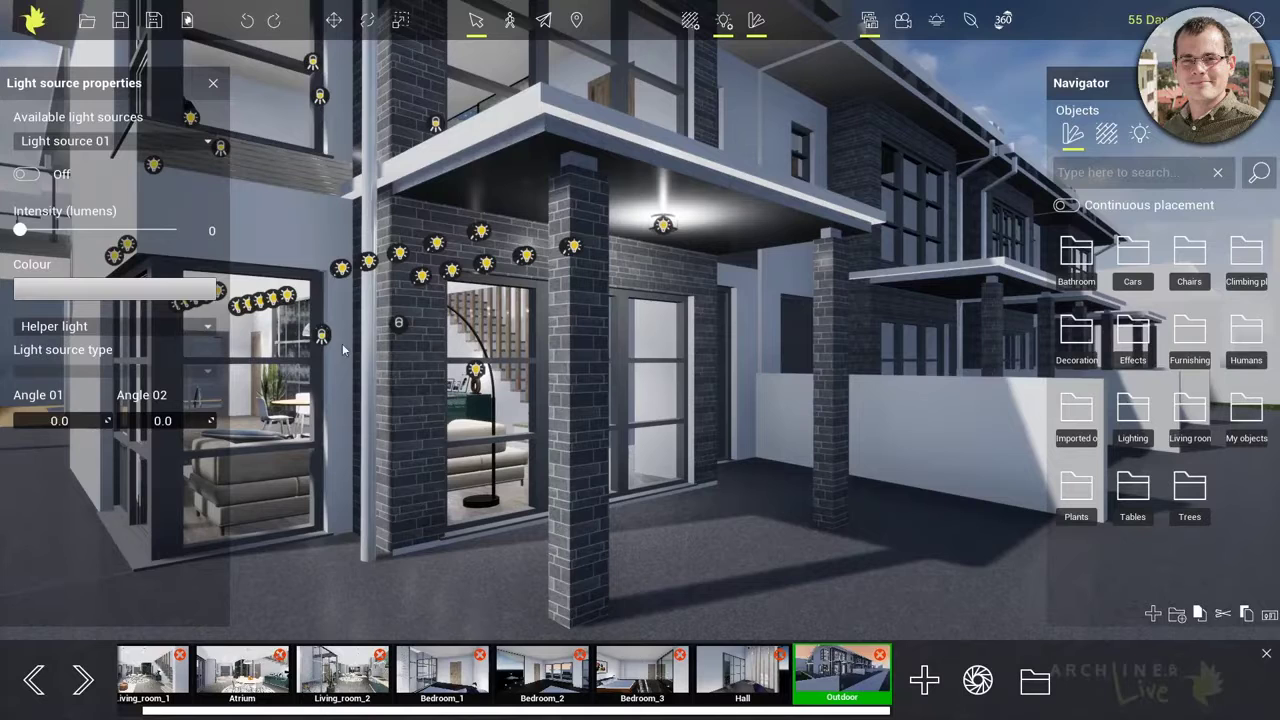
{"action": "left_click", "coordinate": [663, 225]}
{"action": "left_click", "coordinate": [28, 175]}
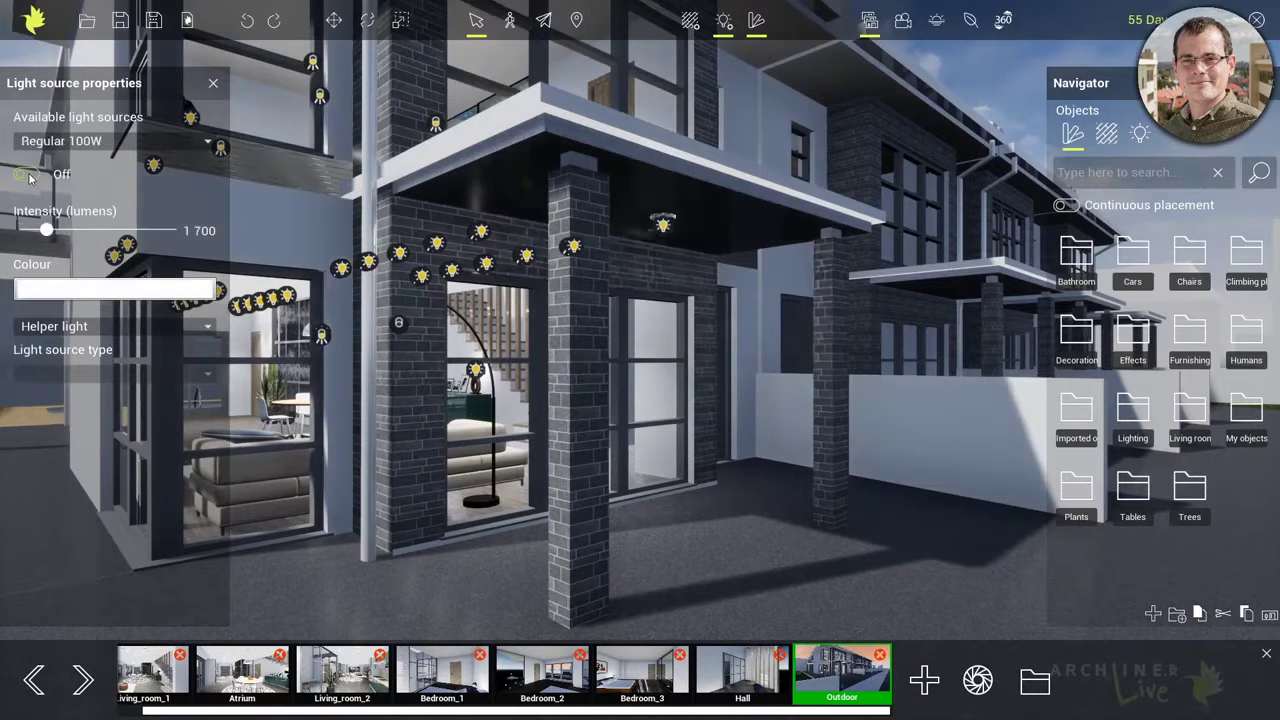
{"action": "left_click", "coordinate": [28, 175]}
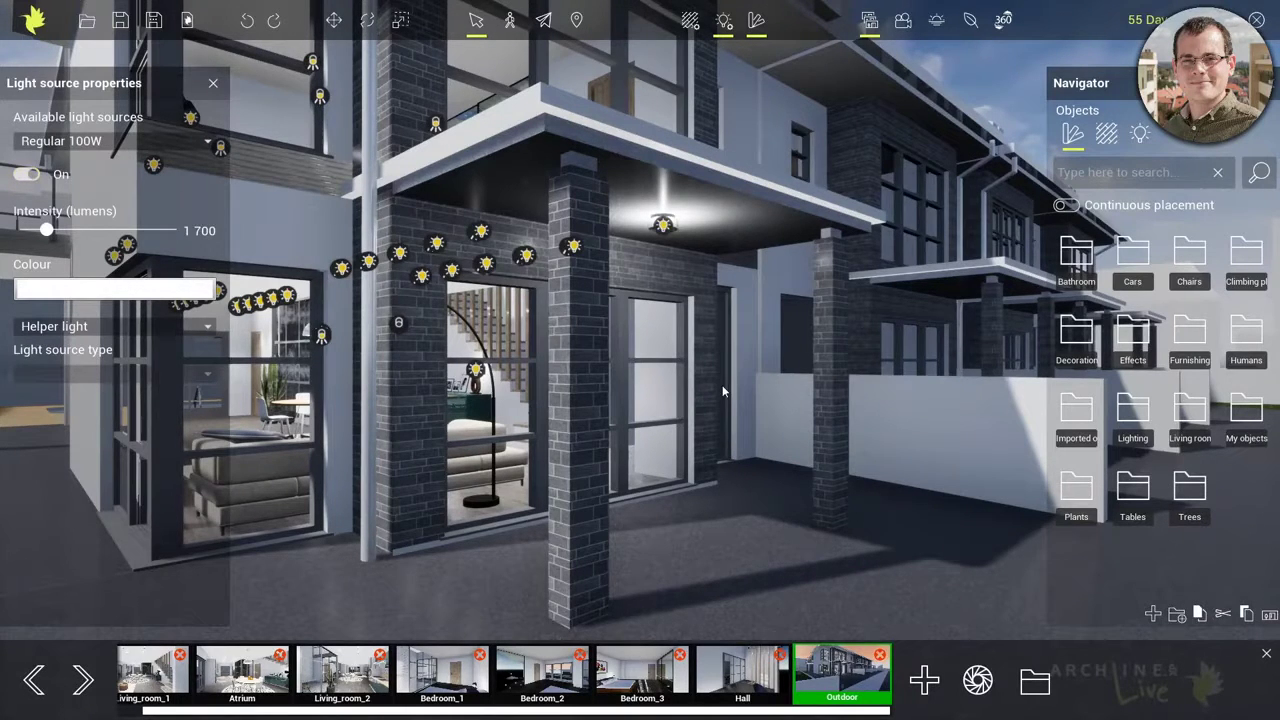
{"action": "left_click", "coordinate": [837, 688]}
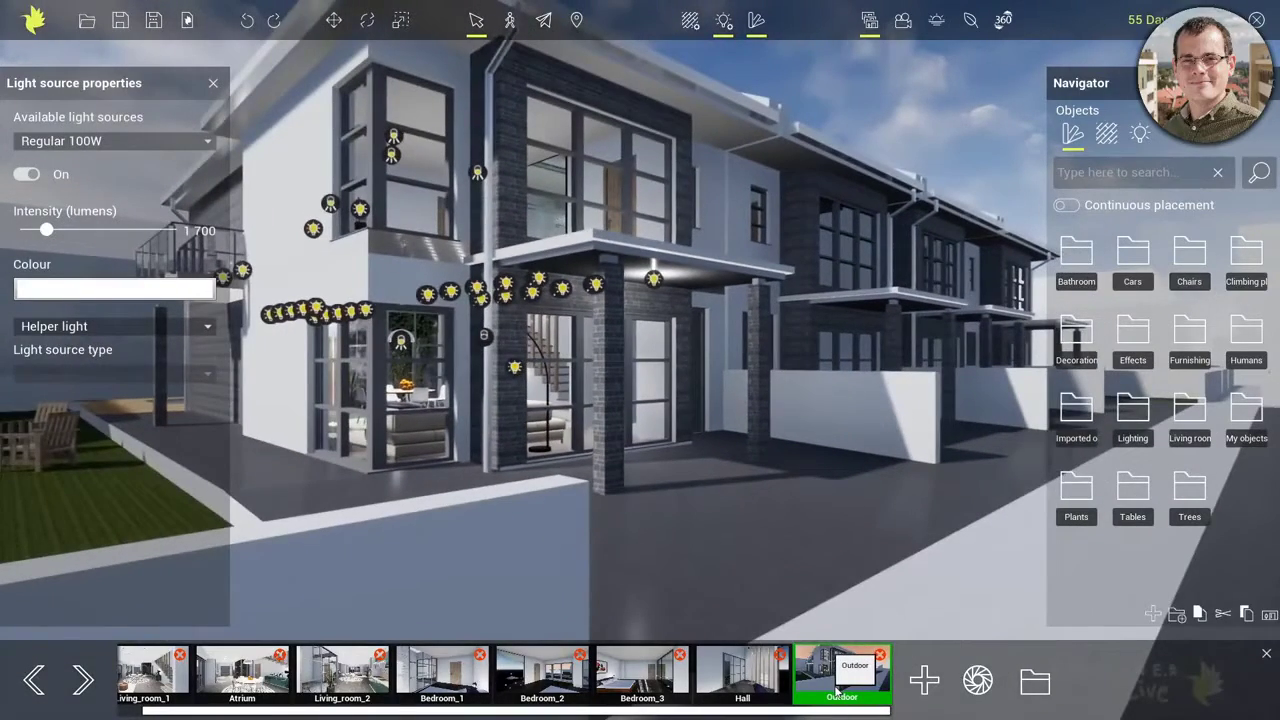
{"action": "left_click", "coordinate": [724, 20]}
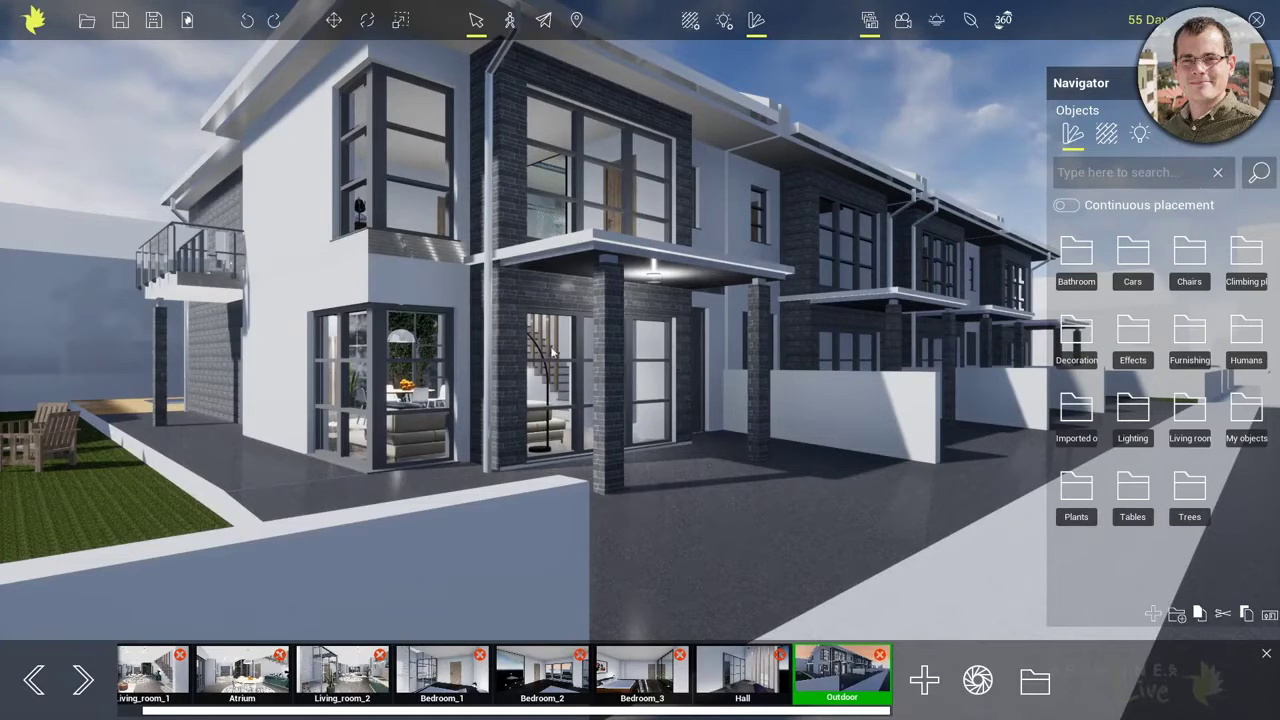
Step: Set the wooden pool deck material's brightness to 0.559 and its reflection to 0.282
{"action": "middle_click_drag", "start_coordinate": [400, 395], "coordinate": [420, 519]}
{"action": "scroll", "coordinate": [418, 518], "scroll_direction": "up", "scroll_amount": 3}
{"action": "middle_click_drag", "start_coordinate": [324, 490], "coordinate": [800, 541]}
{"action": "scroll", "coordinate": [335, 439], "scroll_direction": "up", "scroll_amount": 3}
{"action": "left_click_drag", "start_coordinate": [335, 438], "coordinate": [411, 515]}
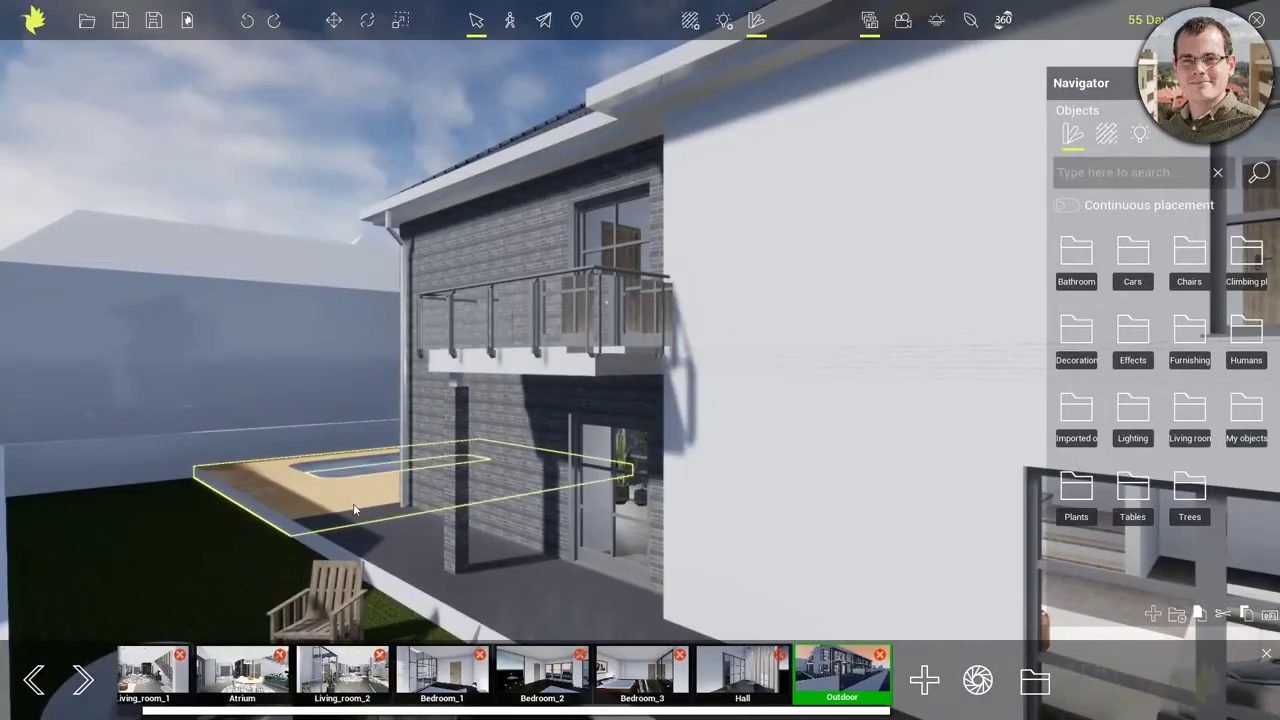
{"action": "left_click_drag", "start_coordinate": [339, 491], "coordinate": [436, 490]}
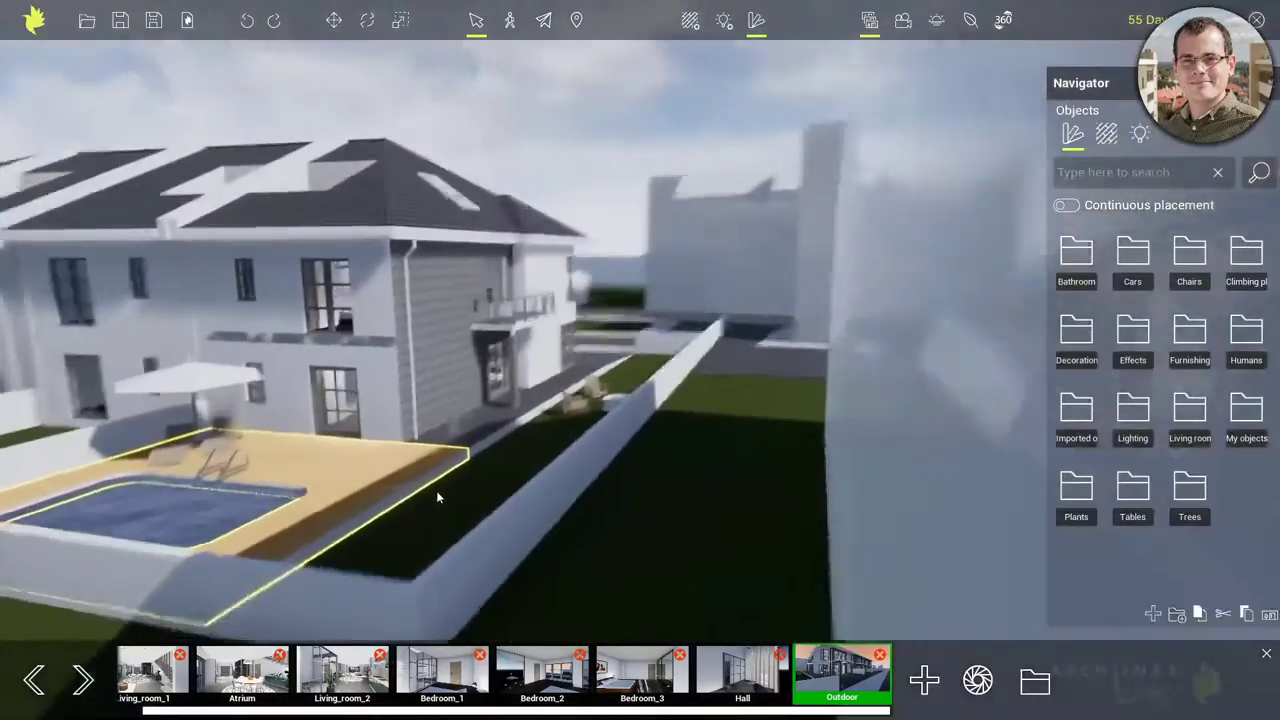
{"action": "scroll", "coordinate": [299, 488], "scroll_direction": "up", "scroll_amount": 3}
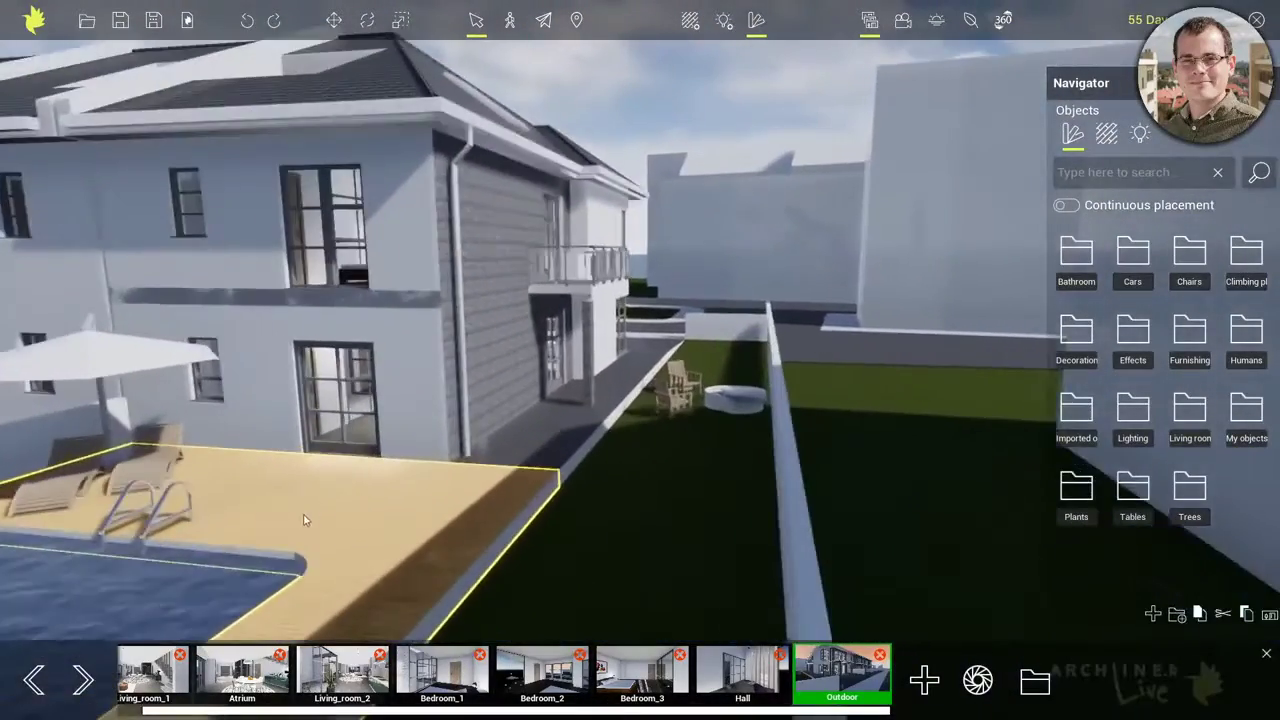
{"action": "left_click_drag", "start_coordinate": [305, 519], "coordinate": [418, 528]}
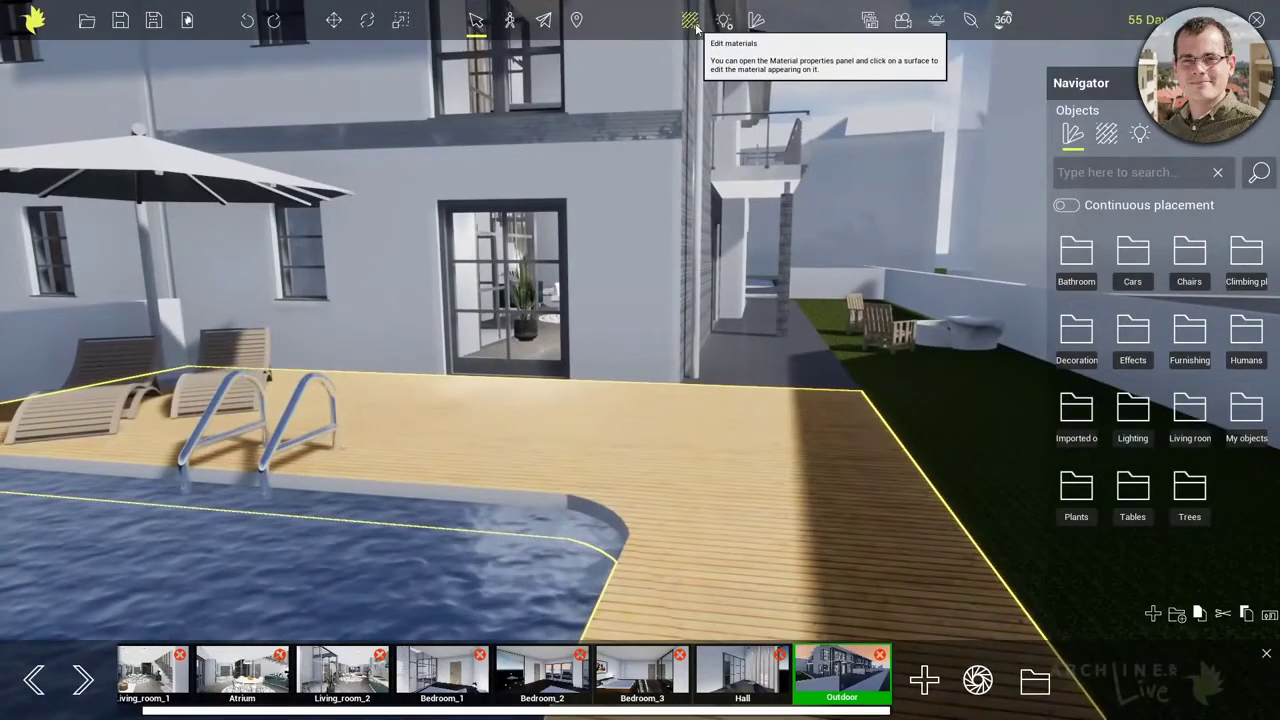
{"action": "left_click", "coordinate": [692, 22]}
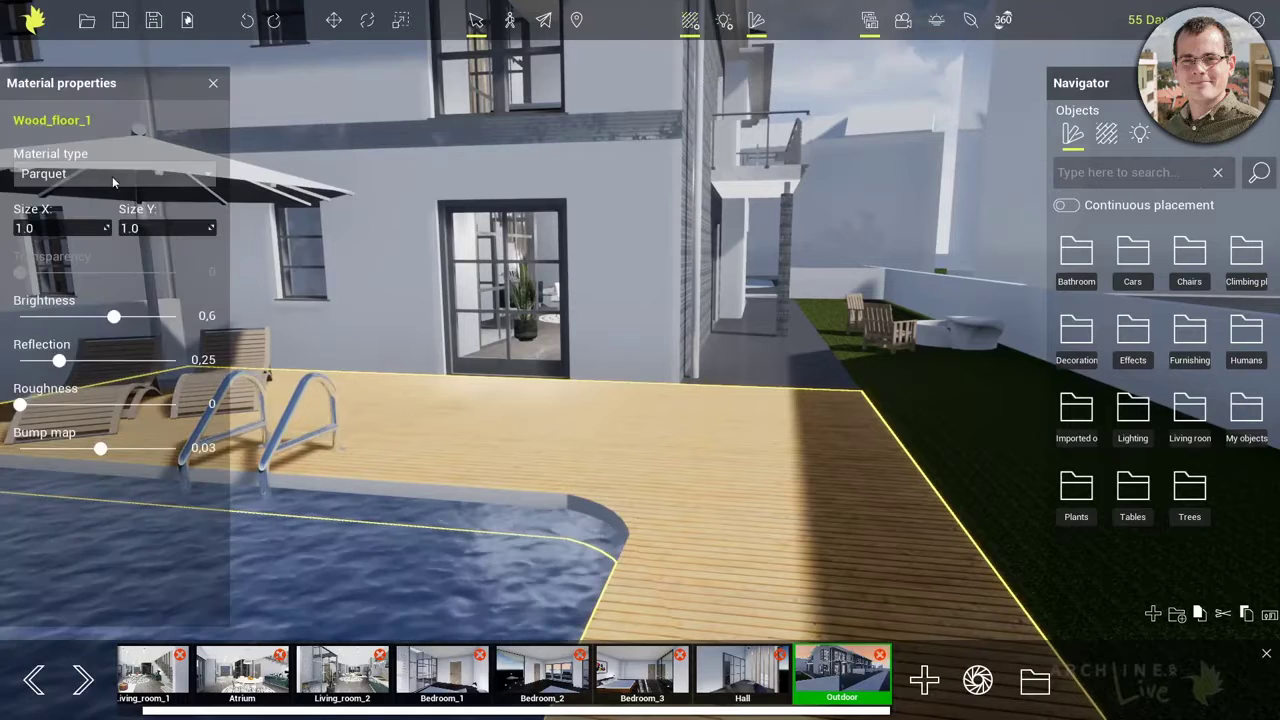
{"action": "mouse_move", "coordinate": [113, 316]}
{"action": "left_mouse_down"}
{"action": "mouse_move", "coordinate": [66, 316]}
{"action": "mouse_move", "coordinate": [107, 316]}
{"action": "left_mouse_up"}
{"action": "mouse_move", "coordinate": [59, 360]}
{"action": "left_mouse_down"}
{"action": "mouse_move", "coordinate": [89, 360]}
{"action": "mouse_move", "coordinate": [65, 360]}
{"action": "left_mouse_up"}
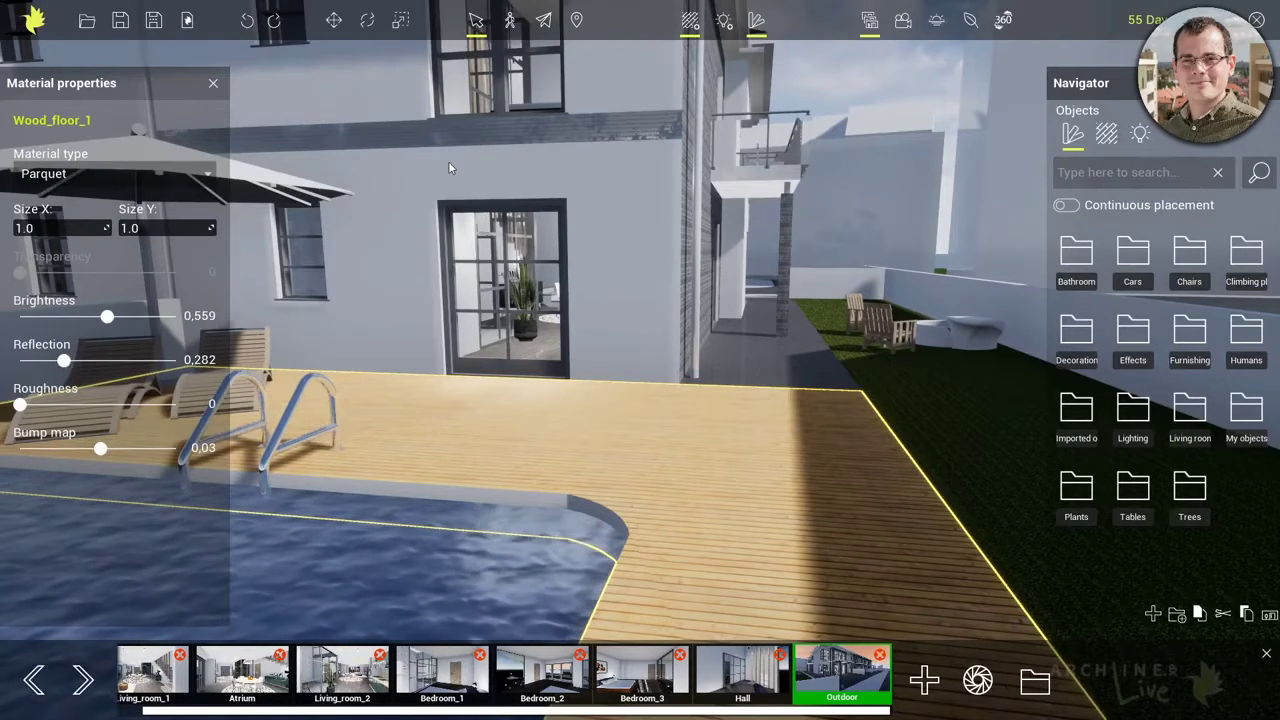
Step: Check which material covers the white ground-floor wall around the terrace door
{"action": "middle_click_drag", "start_coordinate": [566, 192], "coordinate": [586, 320]}
{"action": "left_click_drag", "start_coordinate": [585, 320], "coordinate": [581, 287]}
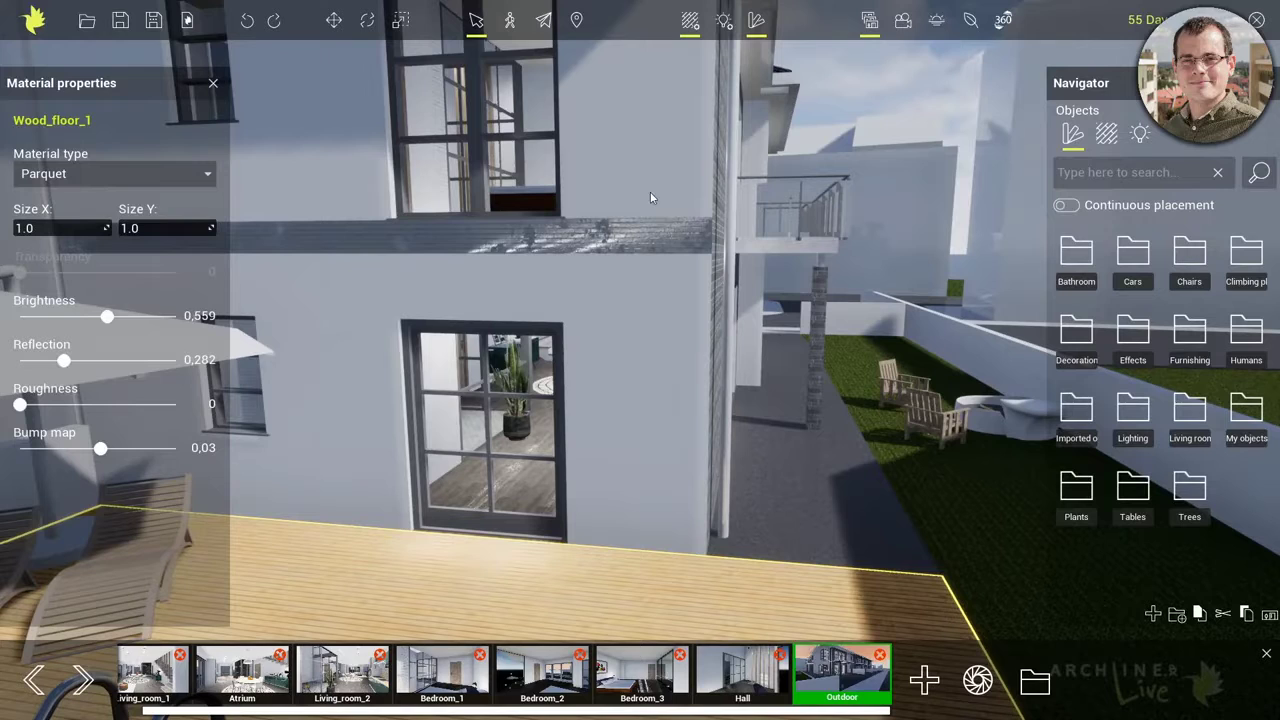
{"action": "left_click", "coordinate": [635, 299]}
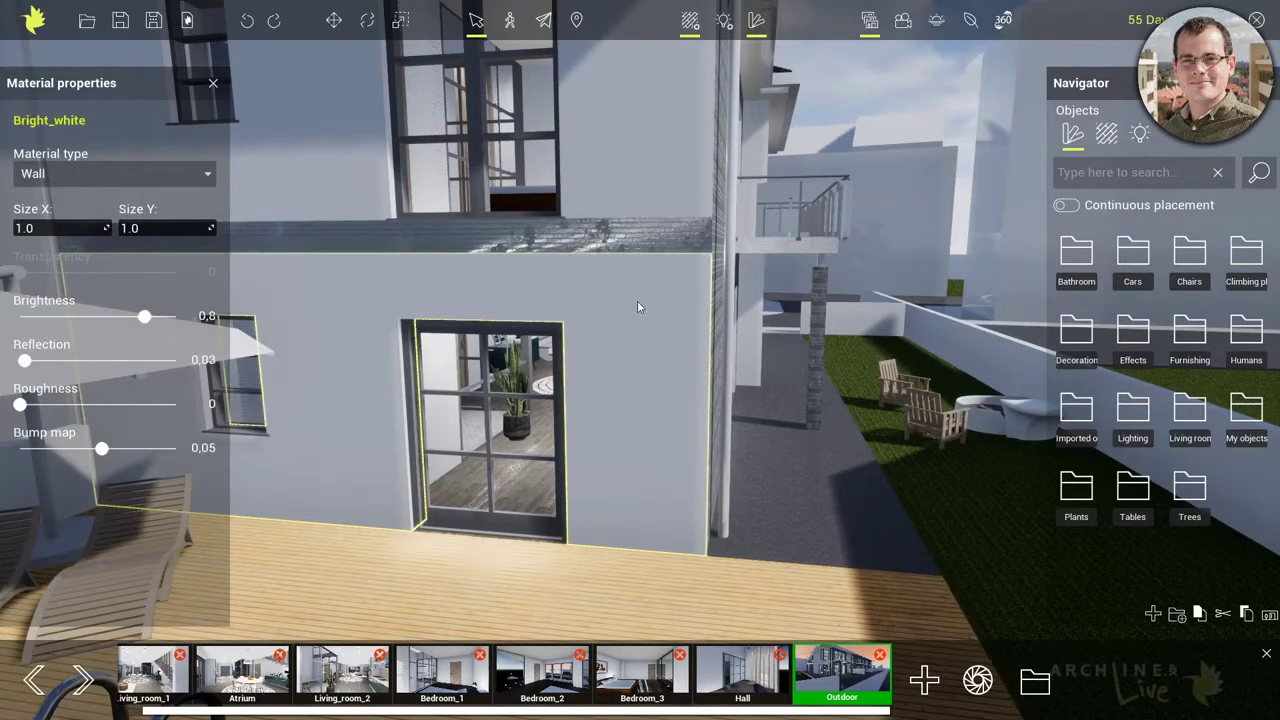
Step: Find the Bright_white material among the in-model materials by searching for "bright" and apply it to the brick band between the floors
{"action": "left_click", "coordinate": [1106, 135]}
{"action": "double_click", "coordinate": [1080, 274]}
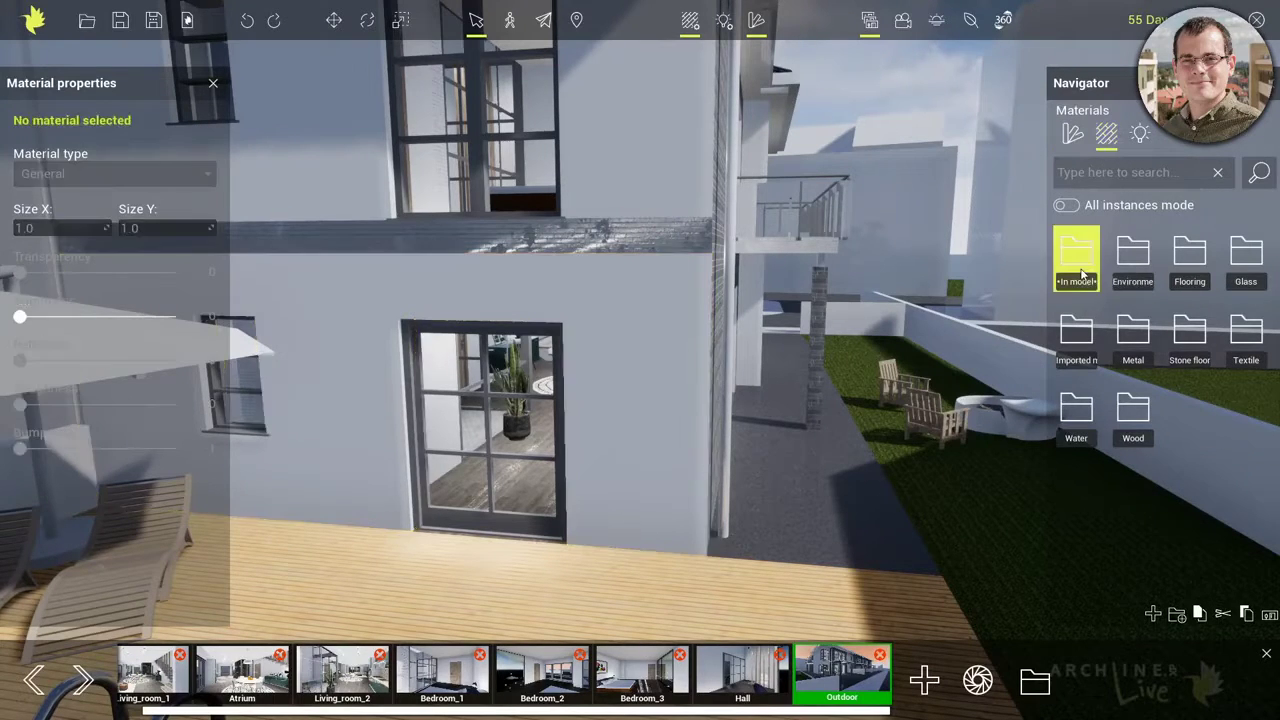
{"action": "left_click", "coordinate": [1129, 174]}
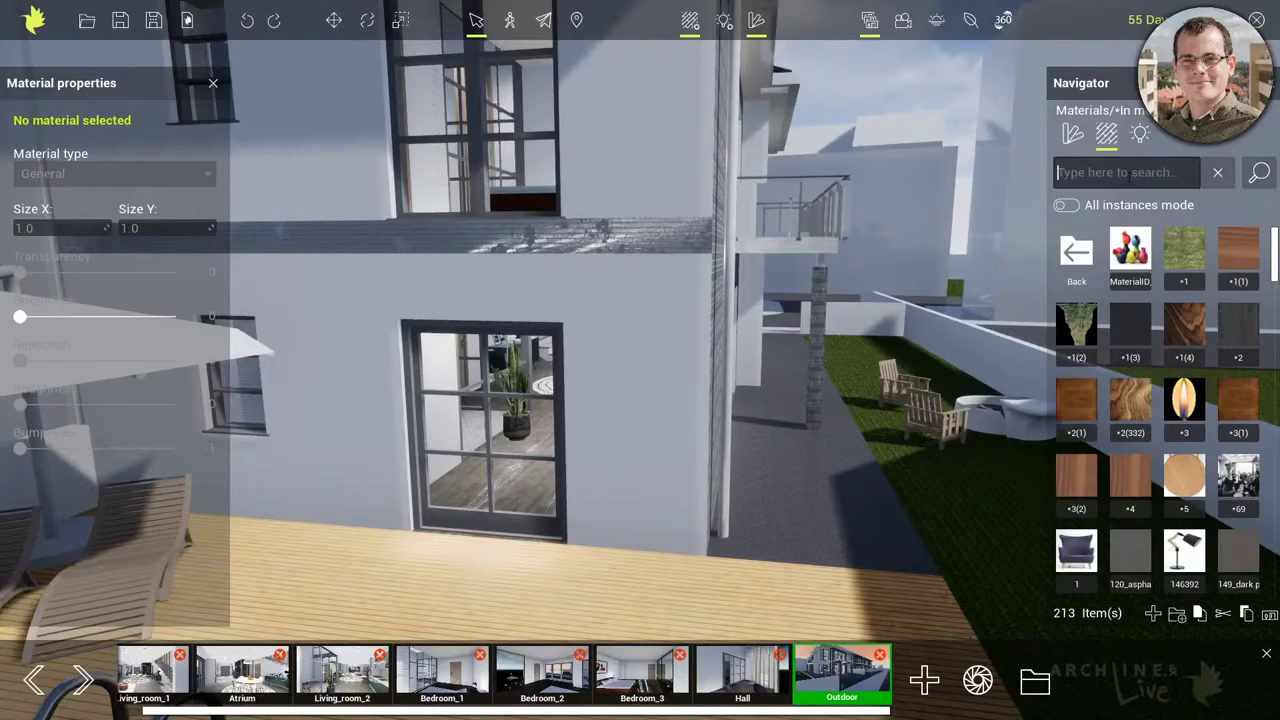
{"action": "type", "text": "bright"}
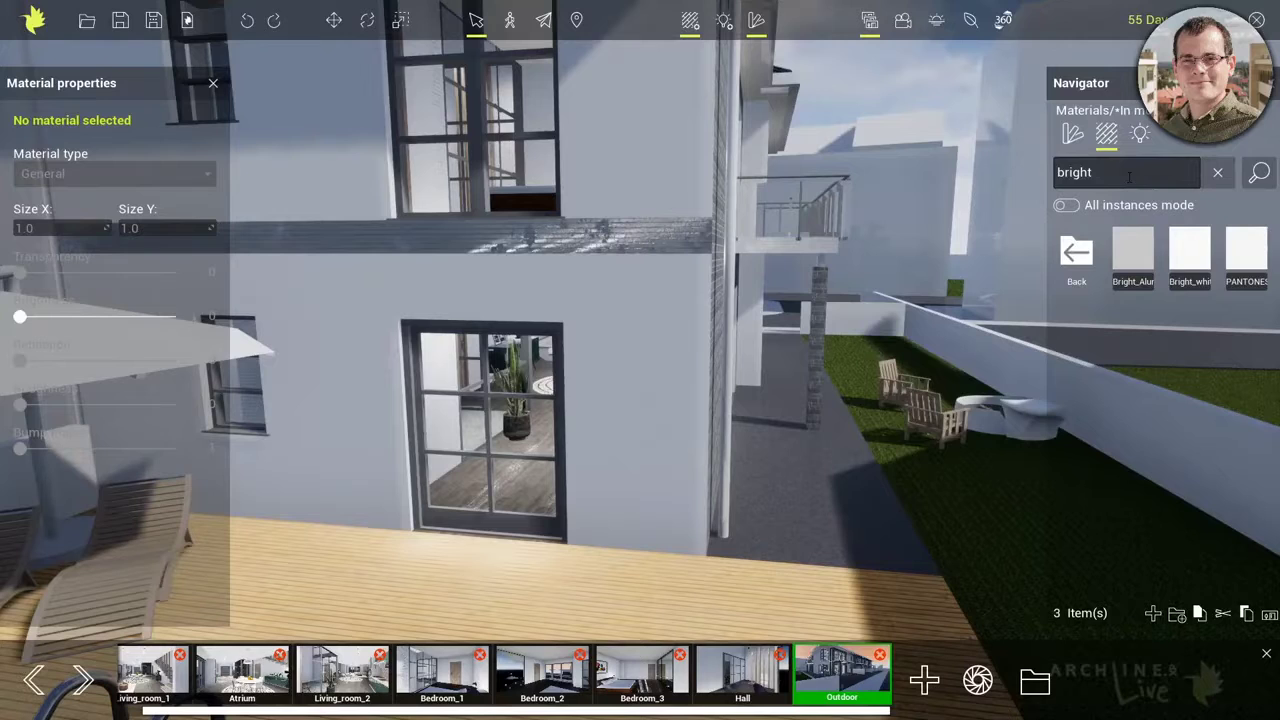
{"action": "left_click_drag", "start_coordinate": [1189, 252], "coordinate": [670, 248]}
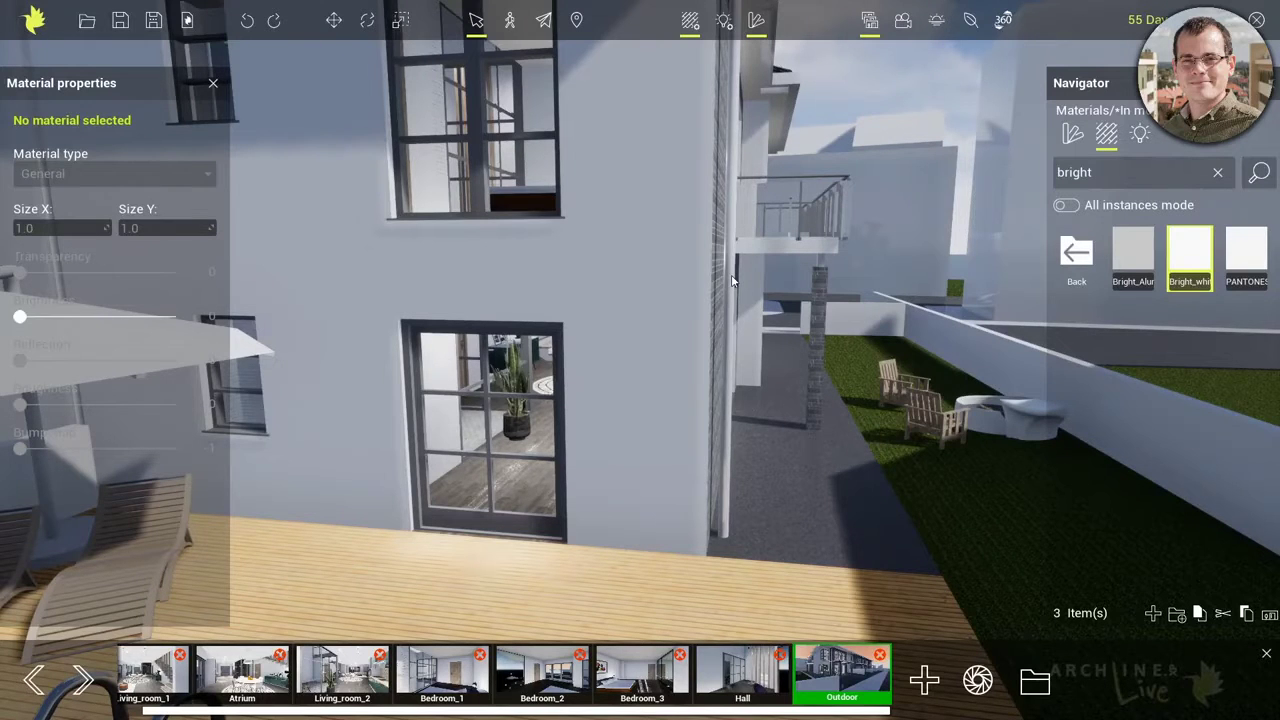
Step: Search all materials for "grass" and apply Ground grass 02 to the lawn beside the house
{"action": "middle_click_drag", "start_coordinate": [716, 322], "coordinate": [582, 231]}
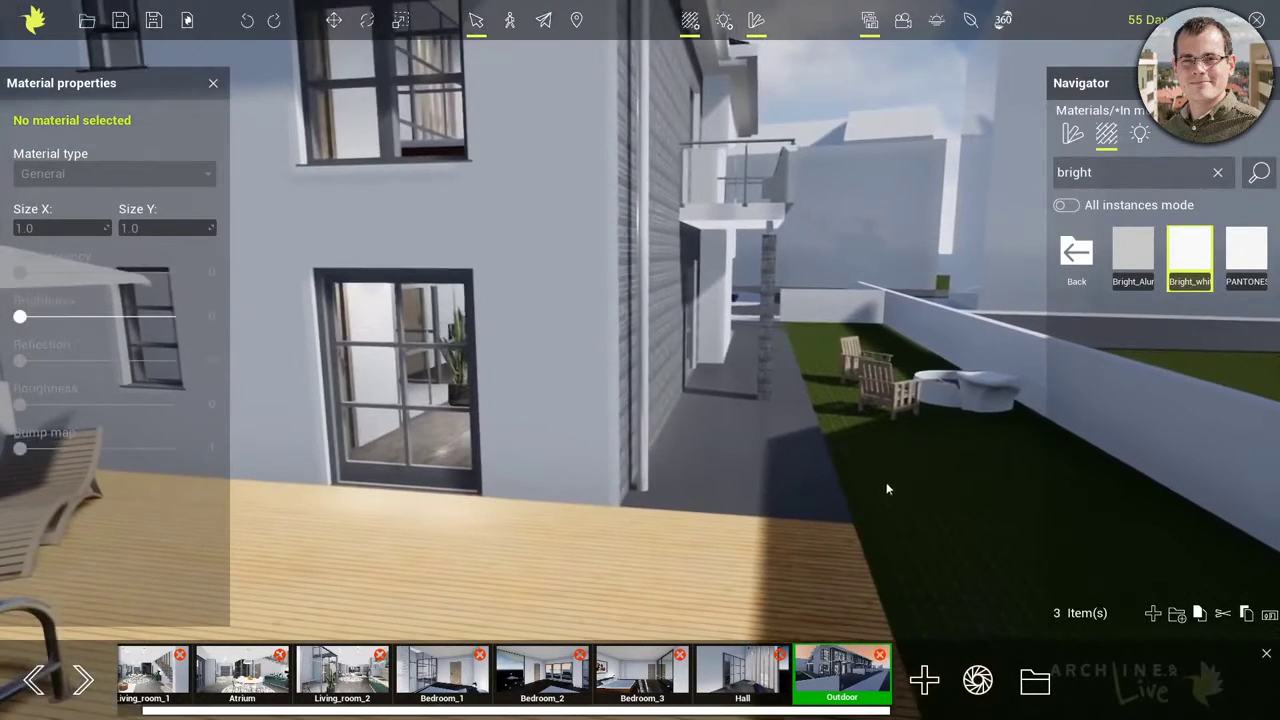
{"action": "scroll", "coordinate": [886, 482], "scroll_direction": "up", "scroll_amount": 2}
{"action": "middle_click_drag", "start_coordinate": [782, 418], "coordinate": [548, 319]}
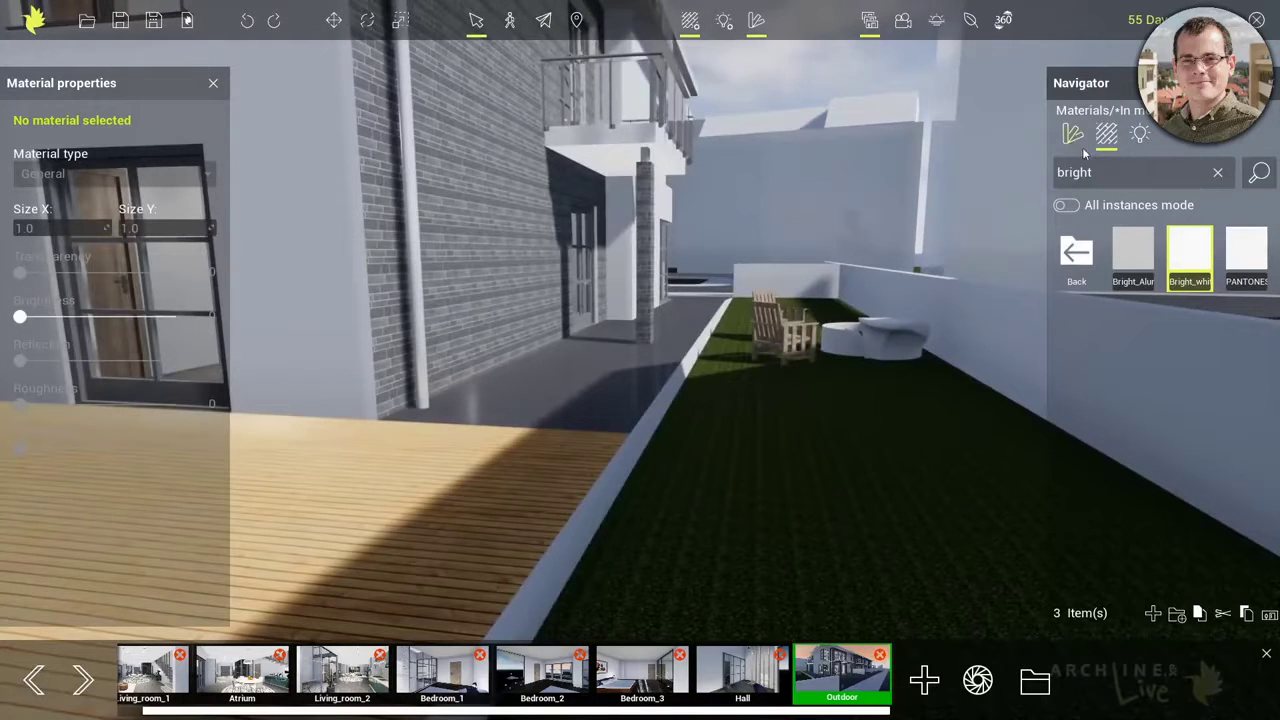
{"action": "left_click", "coordinate": [1076, 272]}
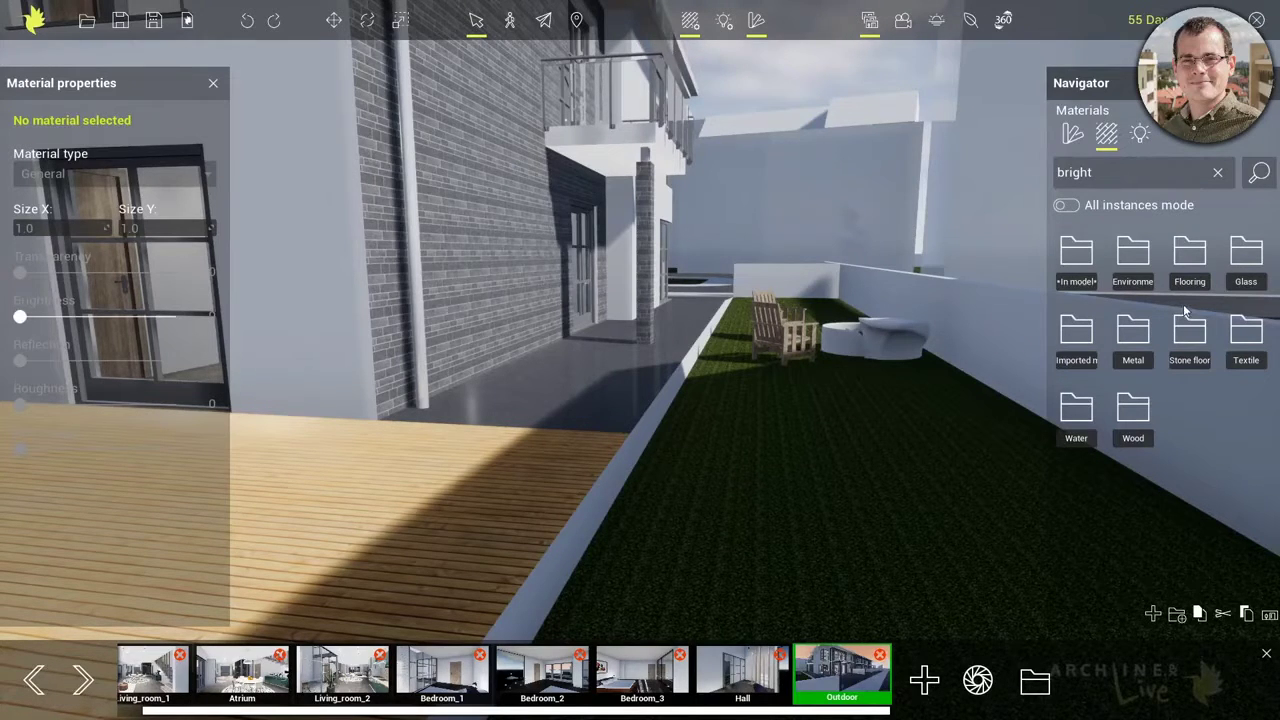
{"action": "left_click", "coordinate": [1122, 173]}
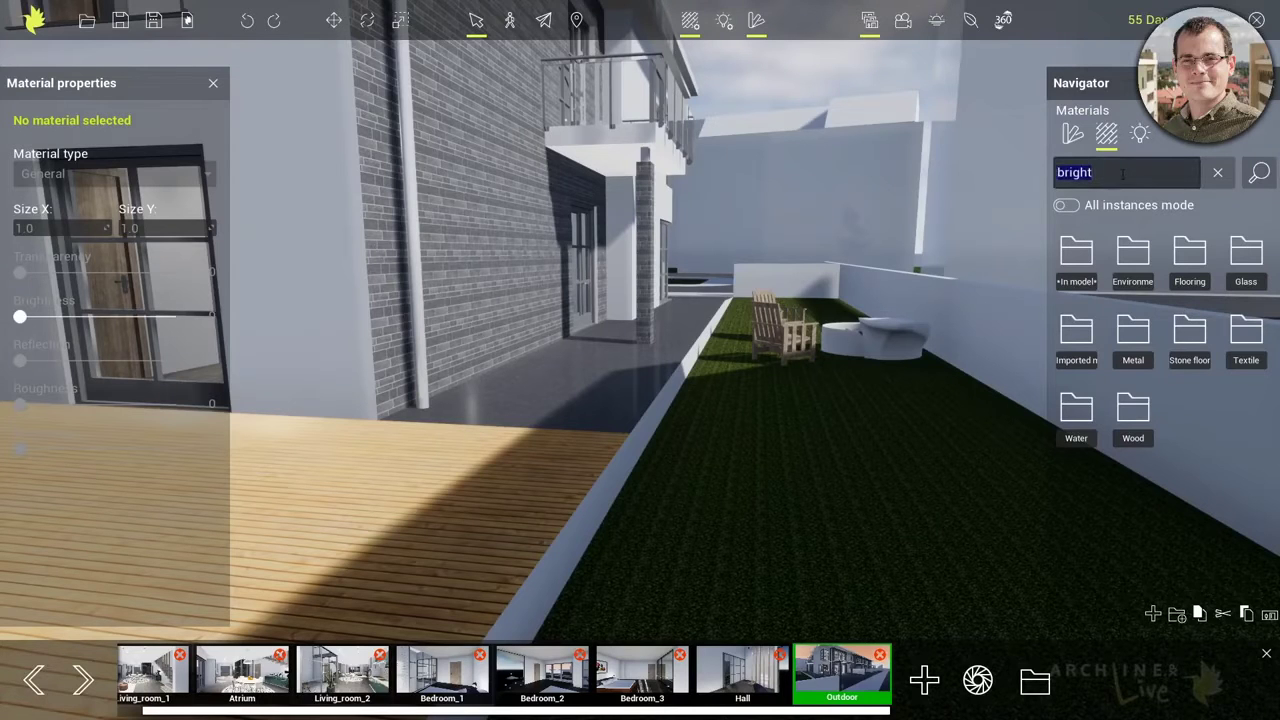
{"action": "type", "text": "grass"}
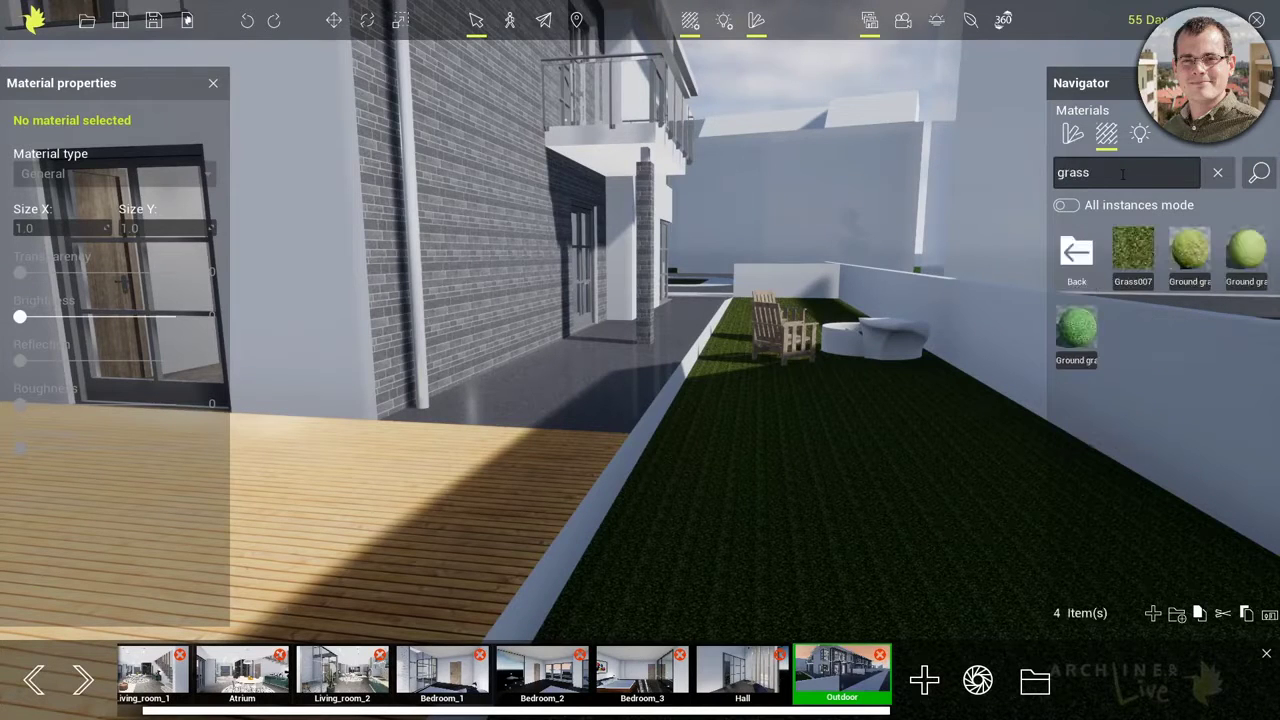
{"action": "mouse_move", "coordinate": [1250, 260]}
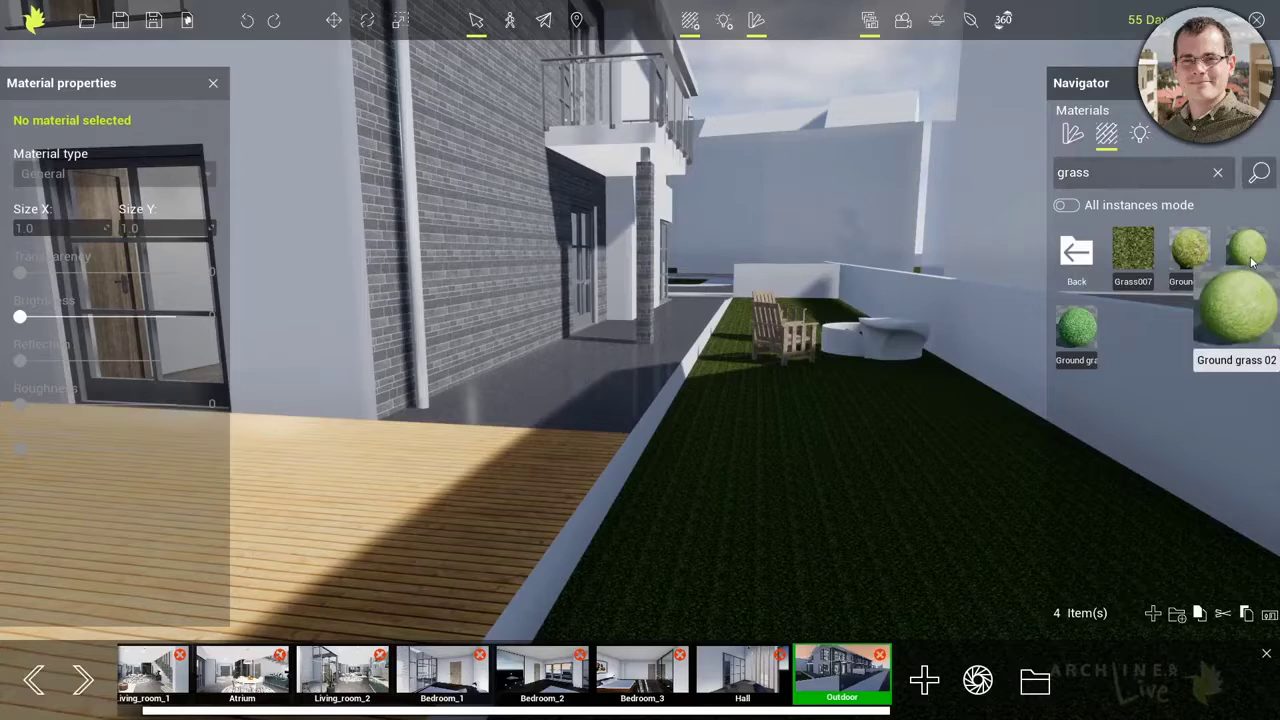
{"action": "left_click_drag", "start_coordinate": [1251, 262], "coordinate": [851, 505]}
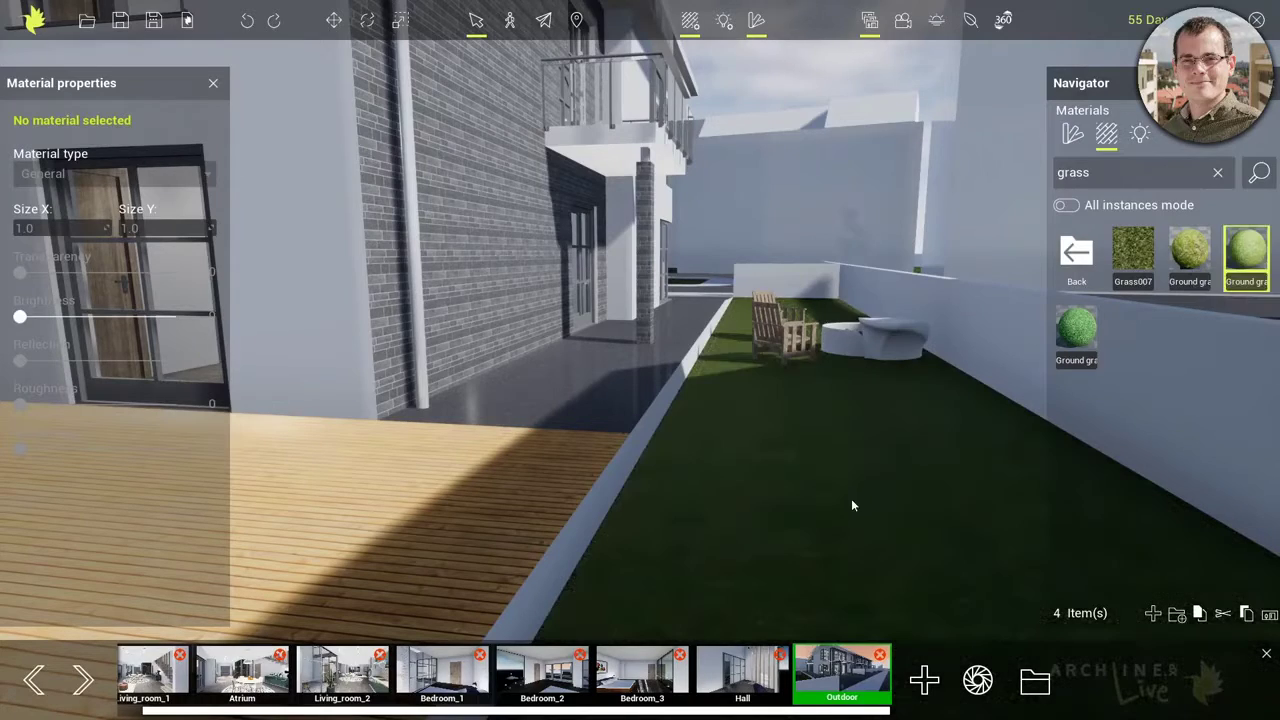
Step: Apply the cobblestone material from the Stone floor category to the driveway in front of the entrance porch
{"action": "left_click", "coordinate": [827, 683]}
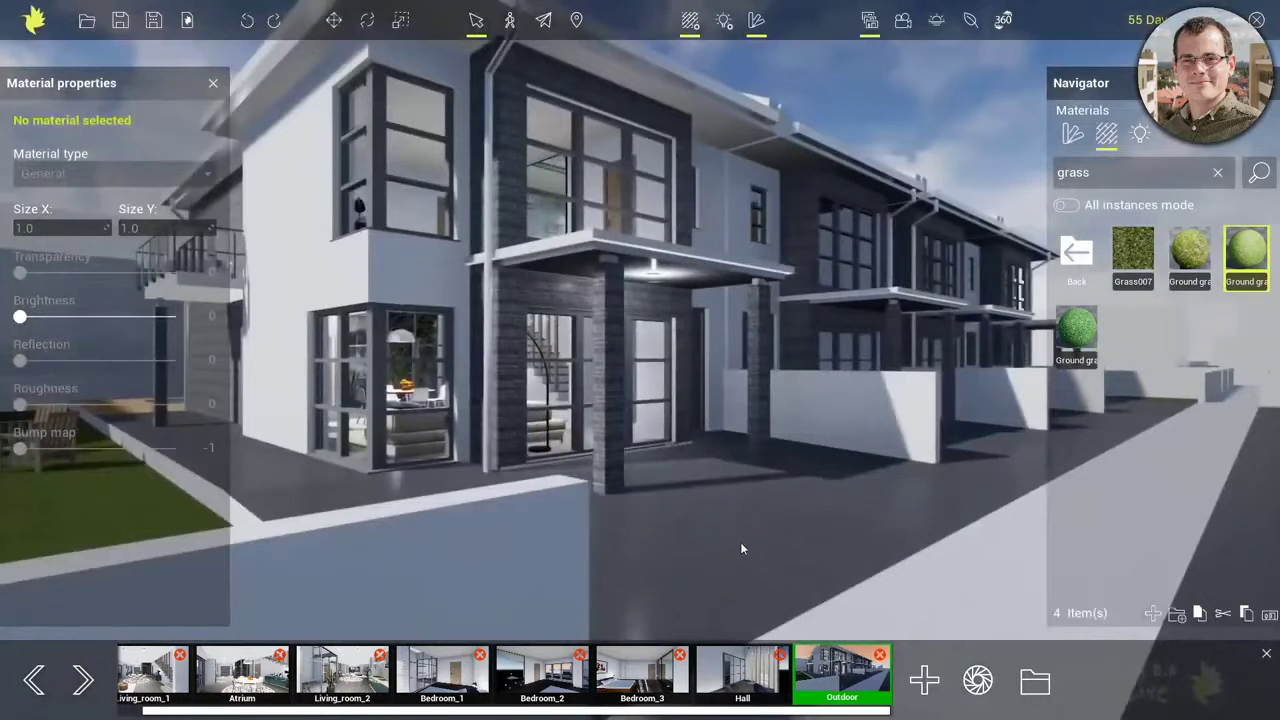
{"action": "key", "text": "w"}
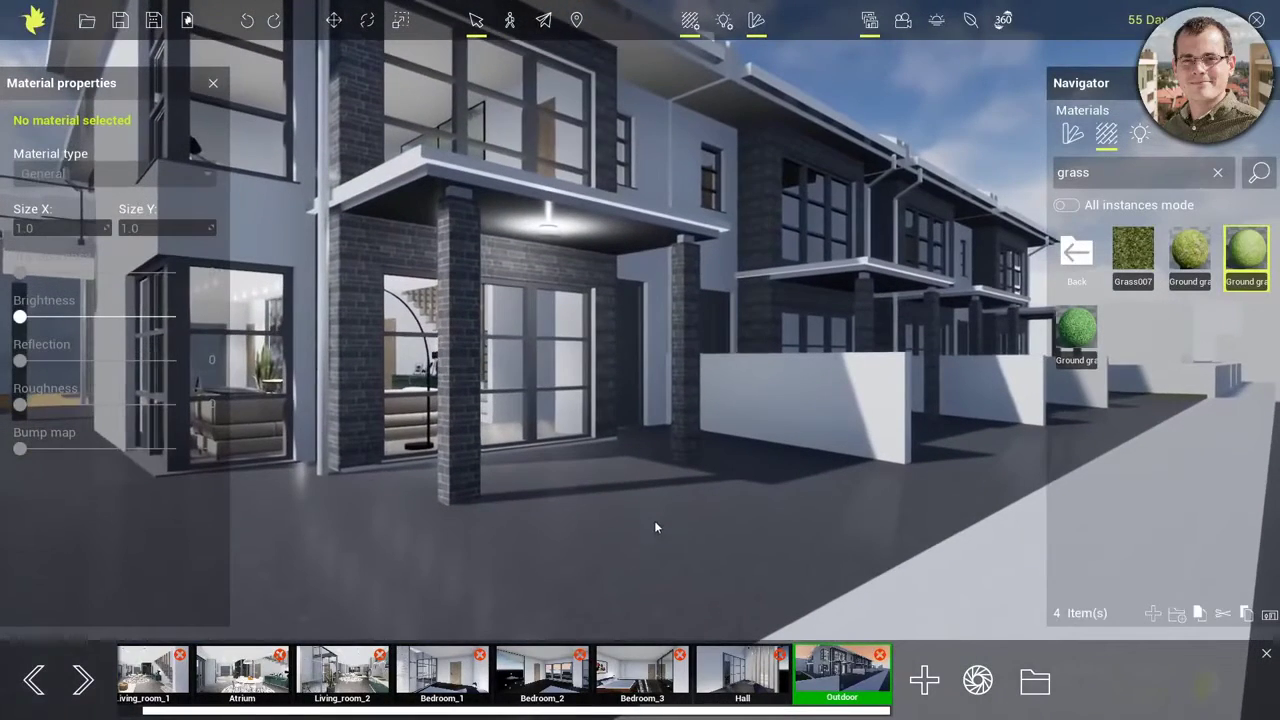
{"action": "left_click", "coordinate": [1074, 264]}
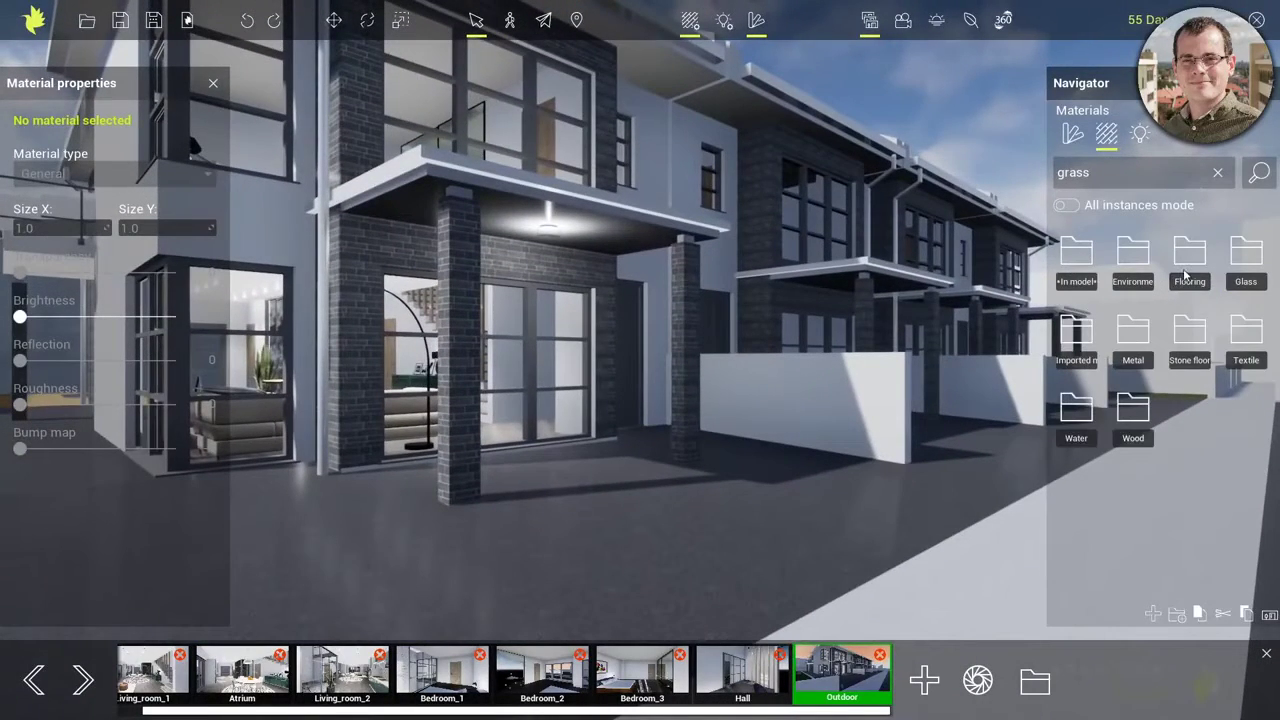
{"action": "left_click", "coordinate": [1178, 345]}
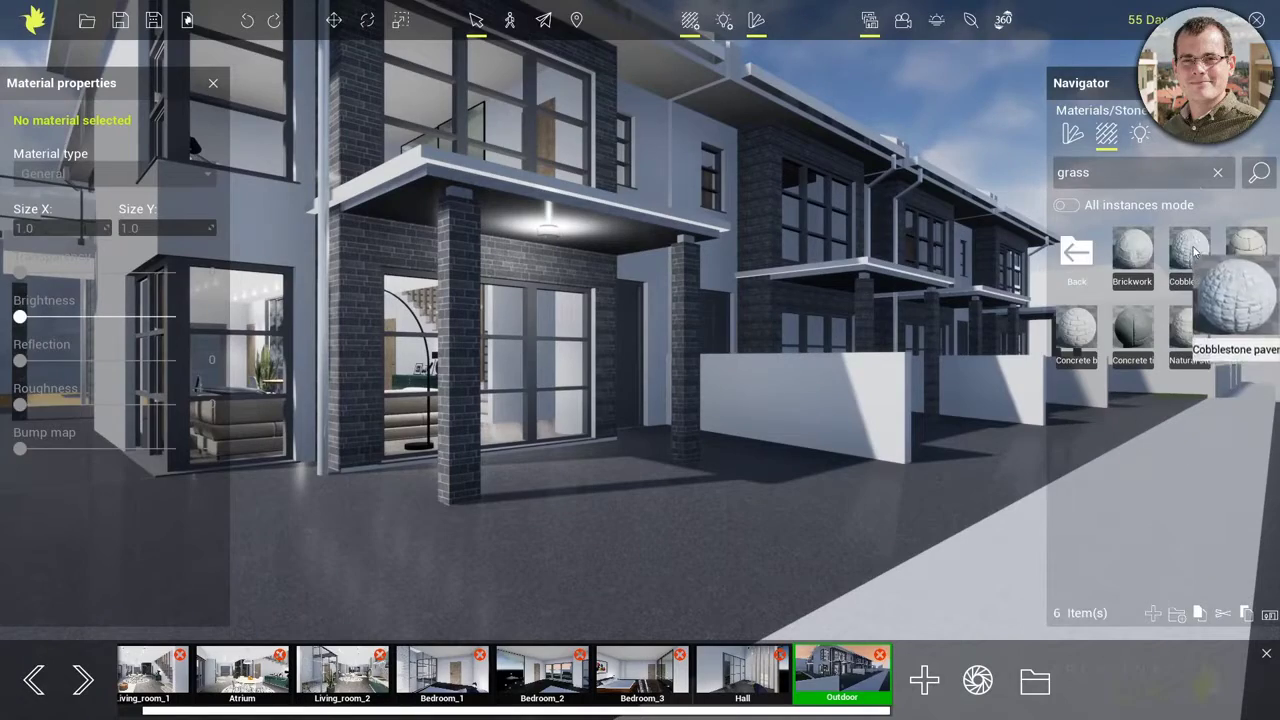
{"action": "left_click_drag", "start_coordinate": [1190, 252], "coordinate": [740, 540]}
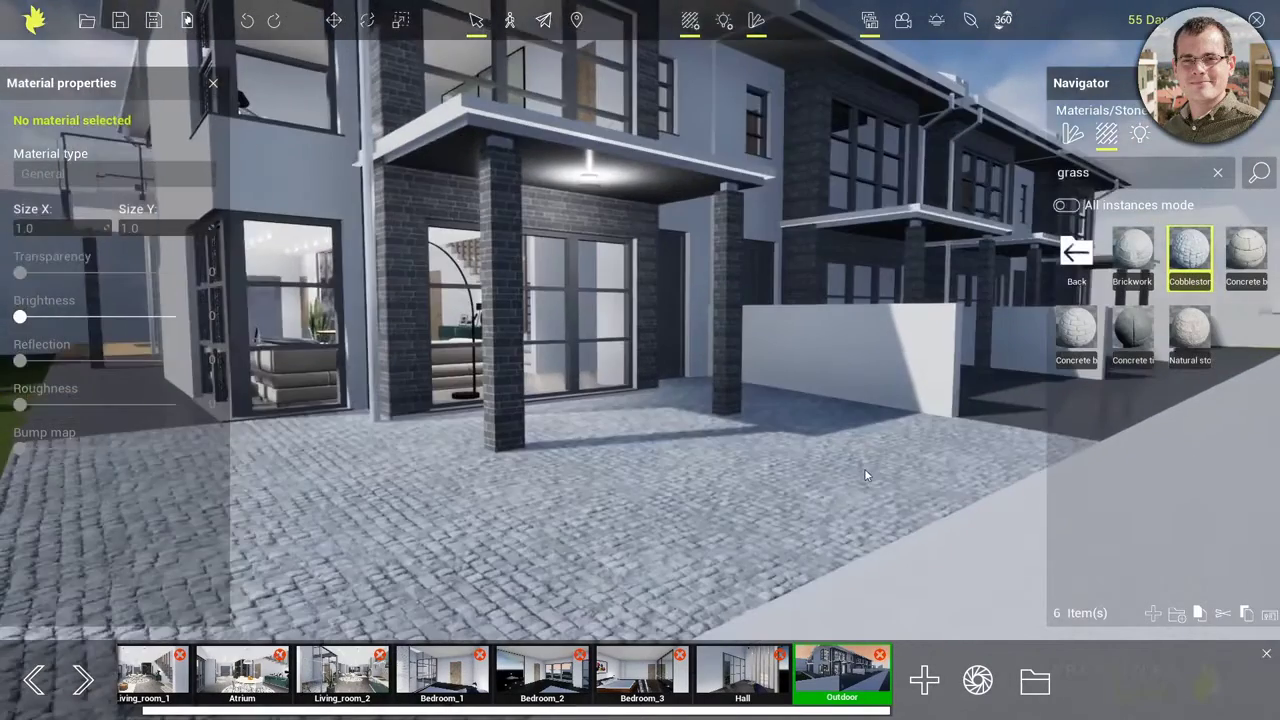
Step: Examine the cobblestone driveway surface up close and from farther back in front of the porch
{"action": "middle_click_drag", "start_coordinate": [865, 472], "coordinate": [890, 446]}
{"action": "middle_click_drag", "start_coordinate": [751, 485], "coordinate": [841, 396]}
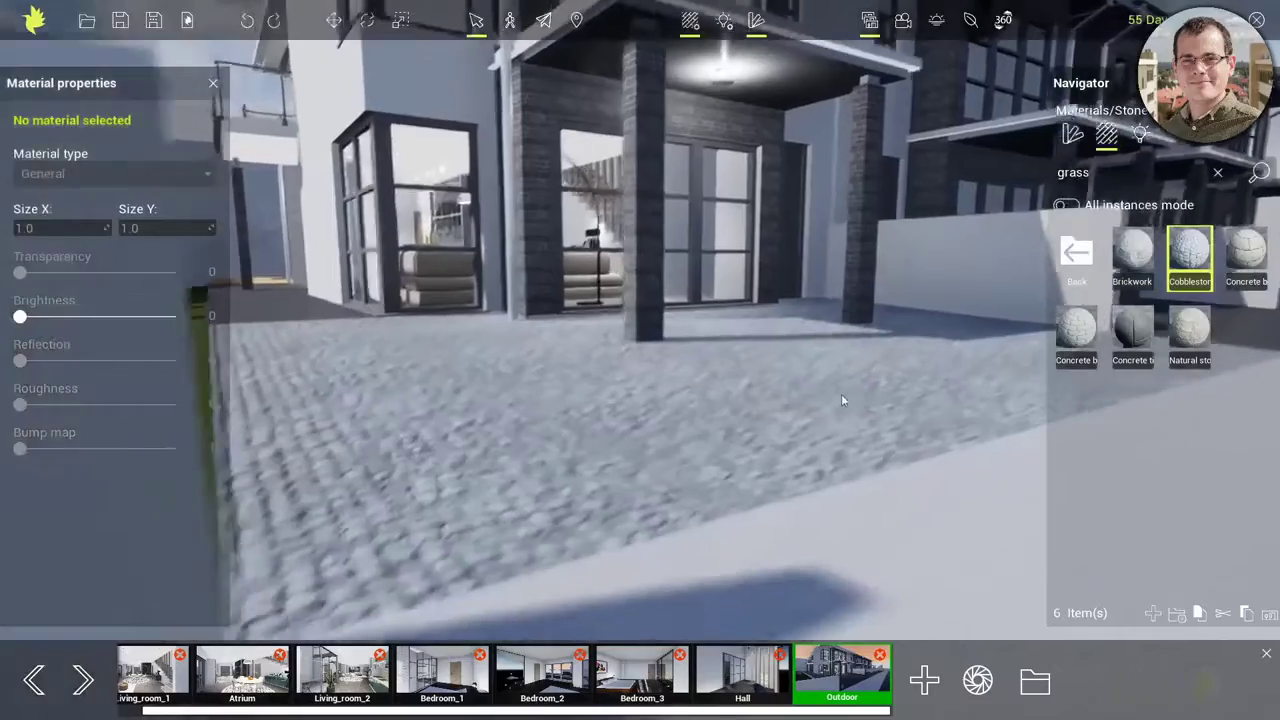
{"action": "middle_click_drag", "start_coordinate": [560, 530], "coordinate": [573, 514]}
{"action": "scroll", "coordinate": [574, 515], "scroll_direction": "up", "scroll_amount": 3}
{"action": "scroll", "coordinate": [598, 455], "scroll_direction": "down", "scroll_amount": 3}
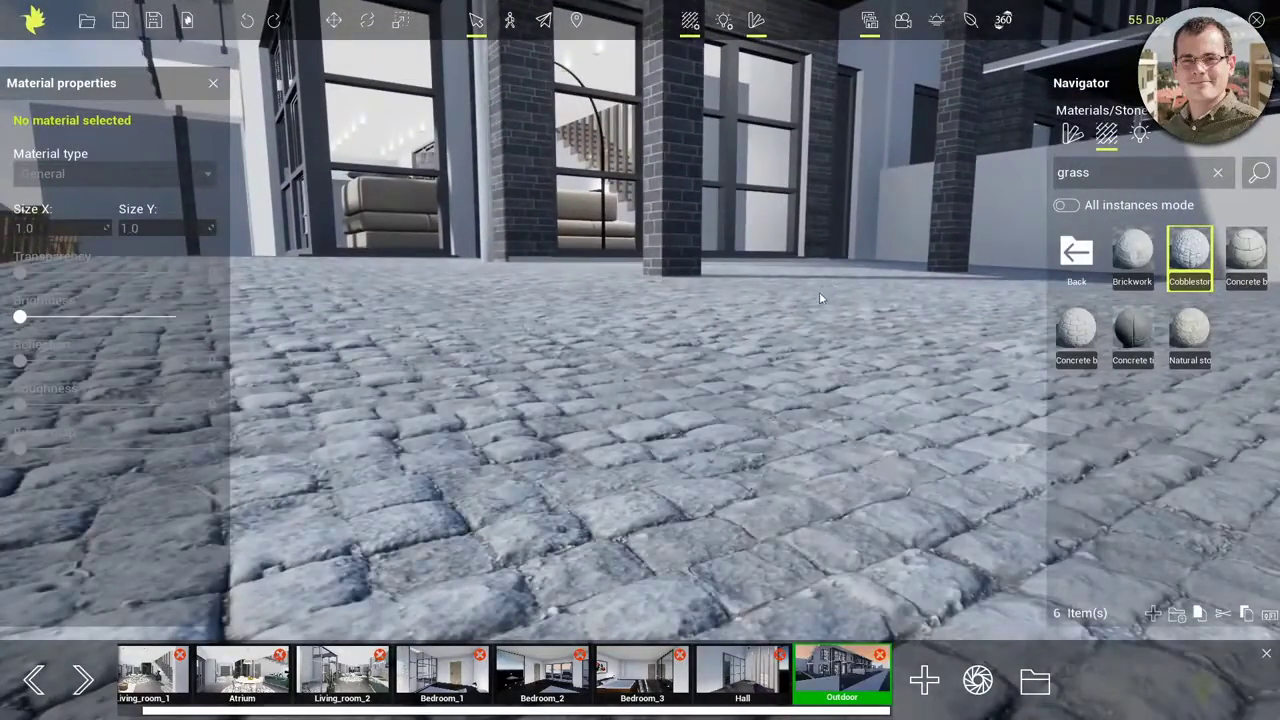
{"action": "middle_click_drag", "start_coordinate": [819, 298], "coordinate": [536, 545]}
{"action": "scroll", "coordinate": [837, 419], "scroll_direction": "down", "scroll_amount": 3}
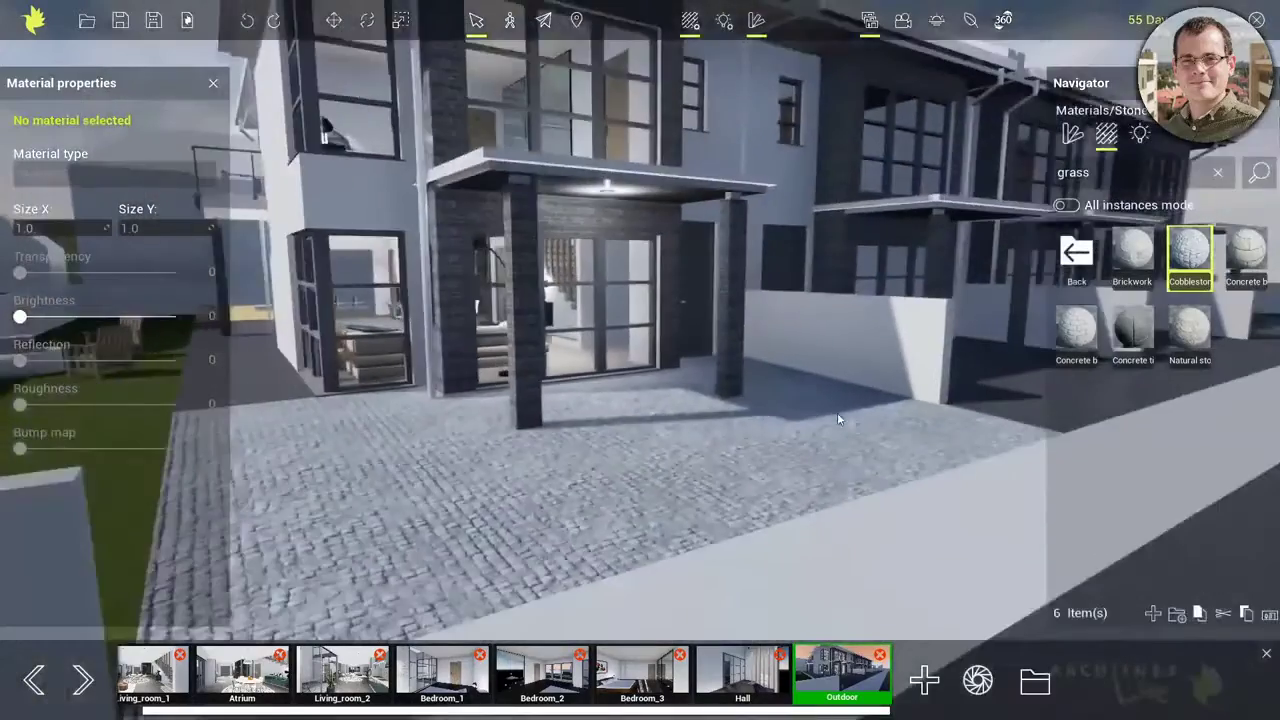
Step: Search all materials for "asphalt" and apply Asphalt 01 to the road in front of the terraced houses
{"action": "scroll", "coordinate": [837, 413], "scroll_direction": "down", "scroll_amount": 2}
{"action": "middle_click_drag", "start_coordinate": [970, 440], "coordinate": [758, 339]}
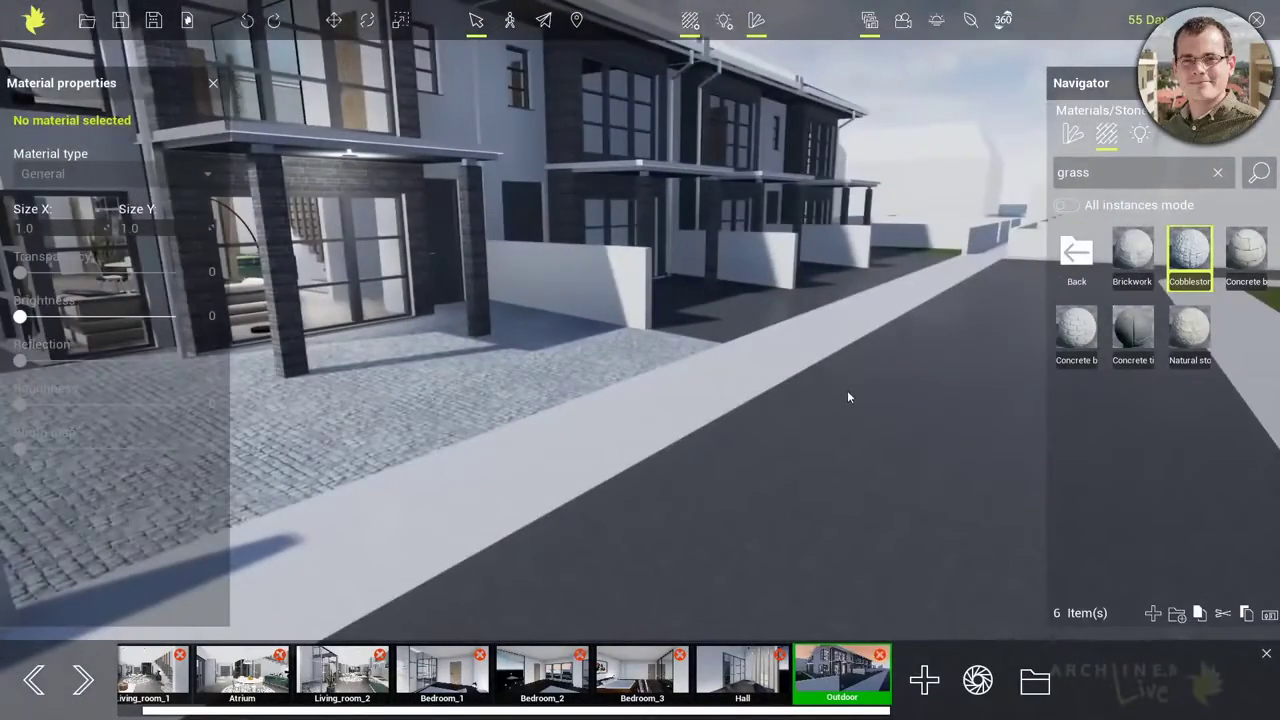
{"action": "left_click", "coordinate": [1080, 255]}
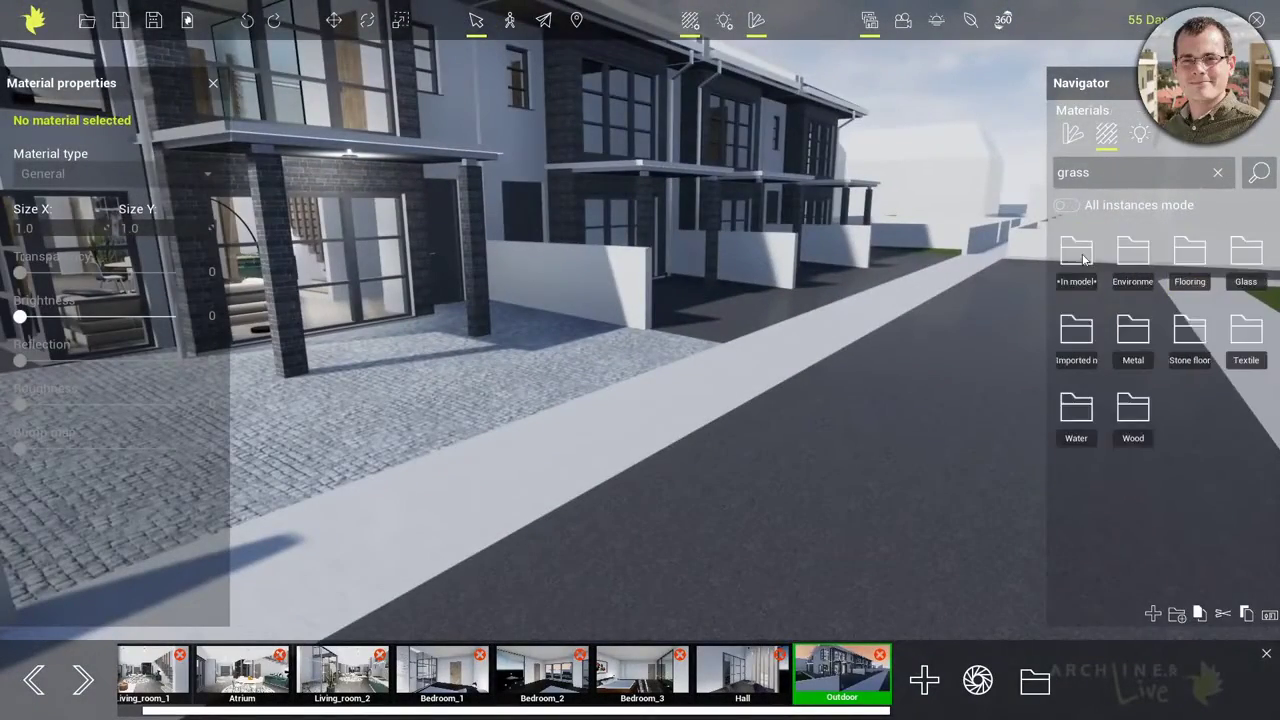
{"action": "double_click", "coordinate": [1119, 168]}
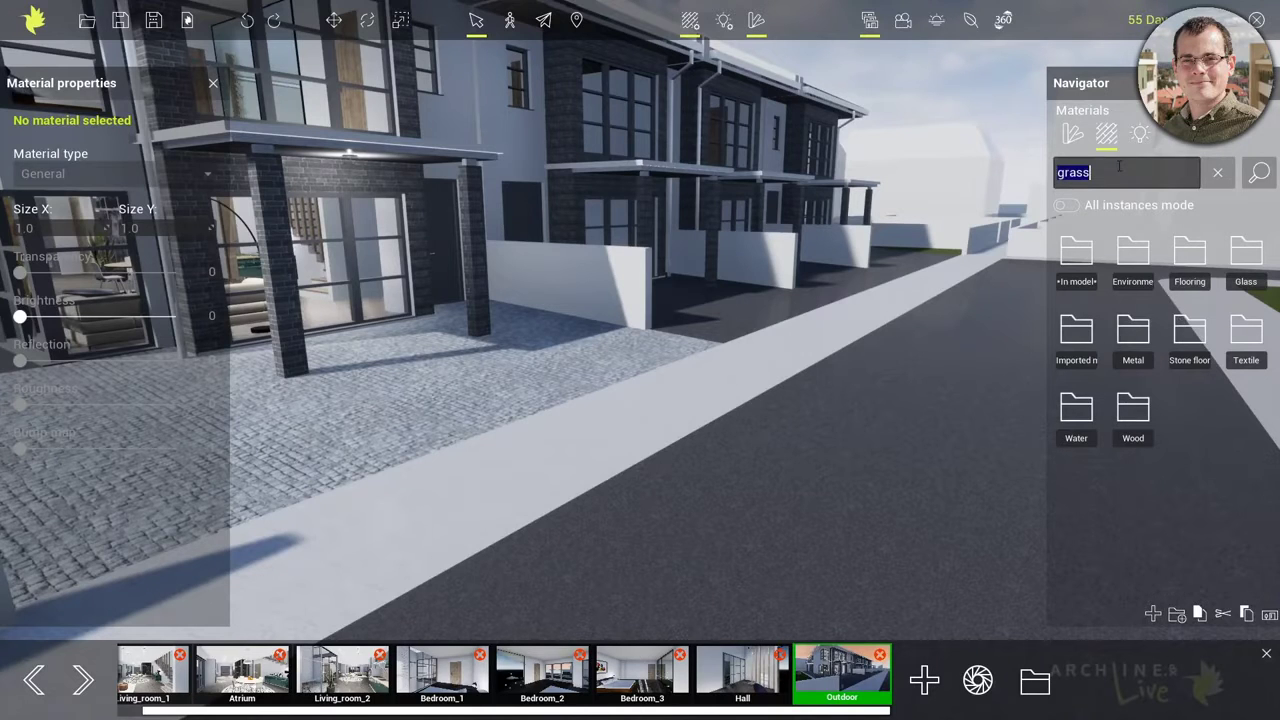
{"action": "type", "text": "asphalt"}
{"action": "key", "text": "Return"}
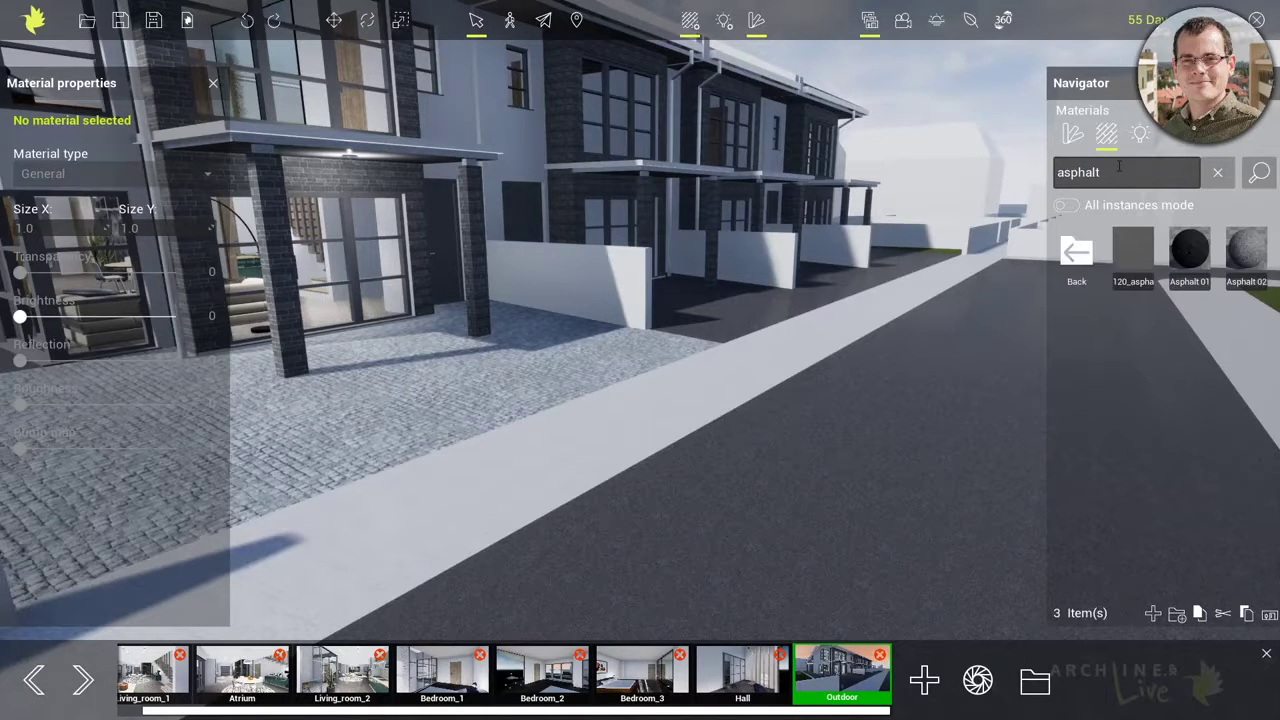
{"action": "left_click", "coordinate": [1036, 376]}
Step: Search the materials for "cobble" and apply the cobblestone to the neighbouring driveways with All instances mode on
{"action": "double_click", "coordinate": [1091, 172]}
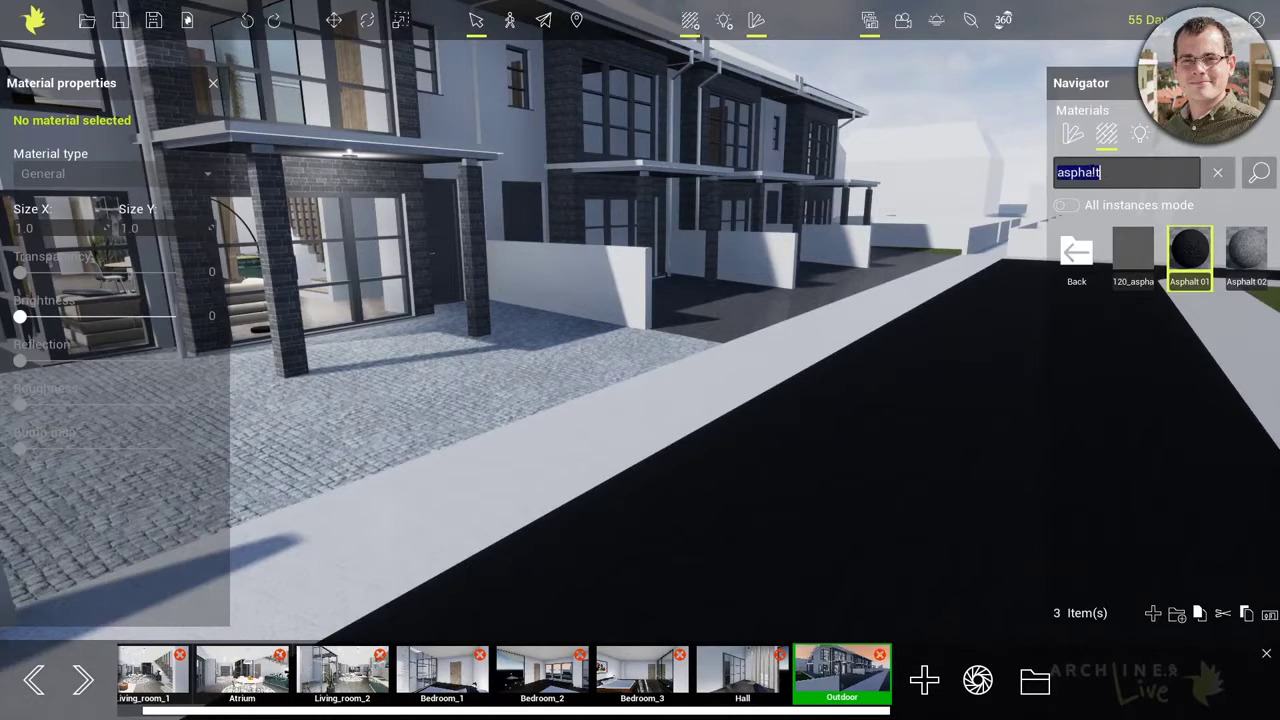
{"action": "type", "text": "cobble"}
{"action": "key", "text": "Return"}
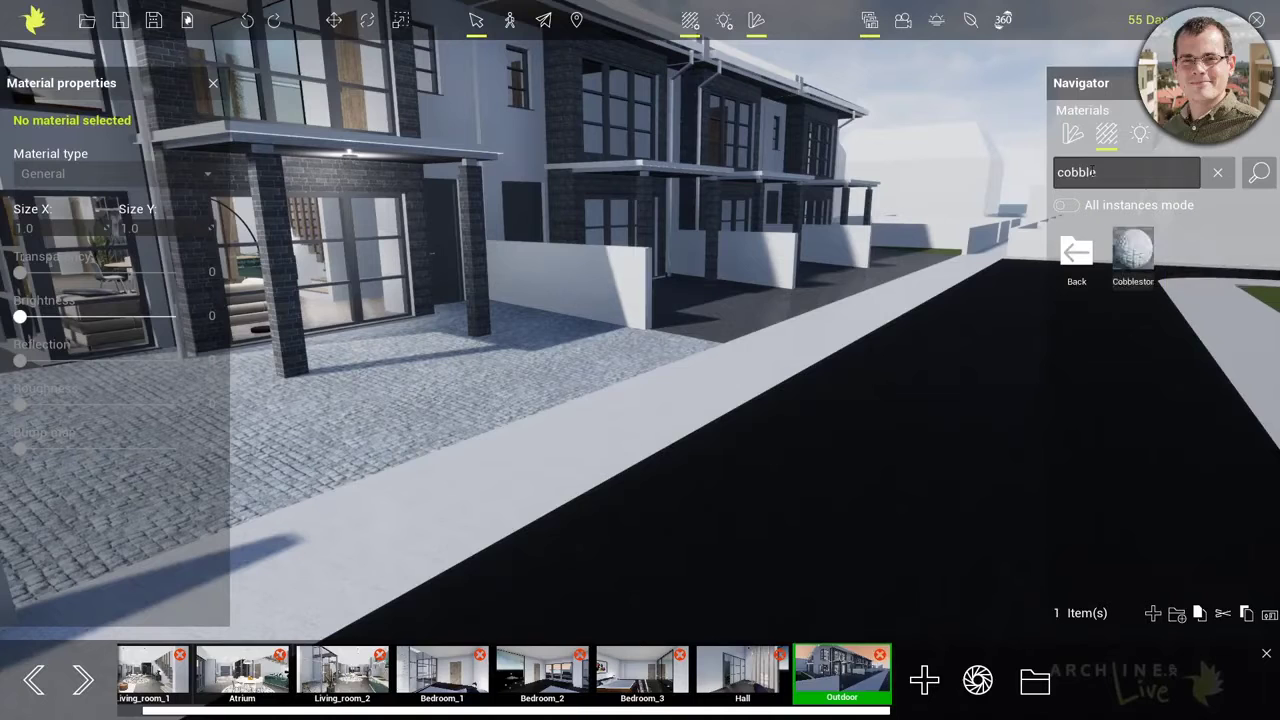
{"action": "left_click_drag", "start_coordinate": [1125, 250], "coordinate": [745, 325]}
Step: With All instances mode off, apply Concrete tiles from the Stone floor category to the path beside the house and inspect the surface
{"action": "middle_click_drag", "start_coordinate": [492, 416], "coordinate": [432, 397]}
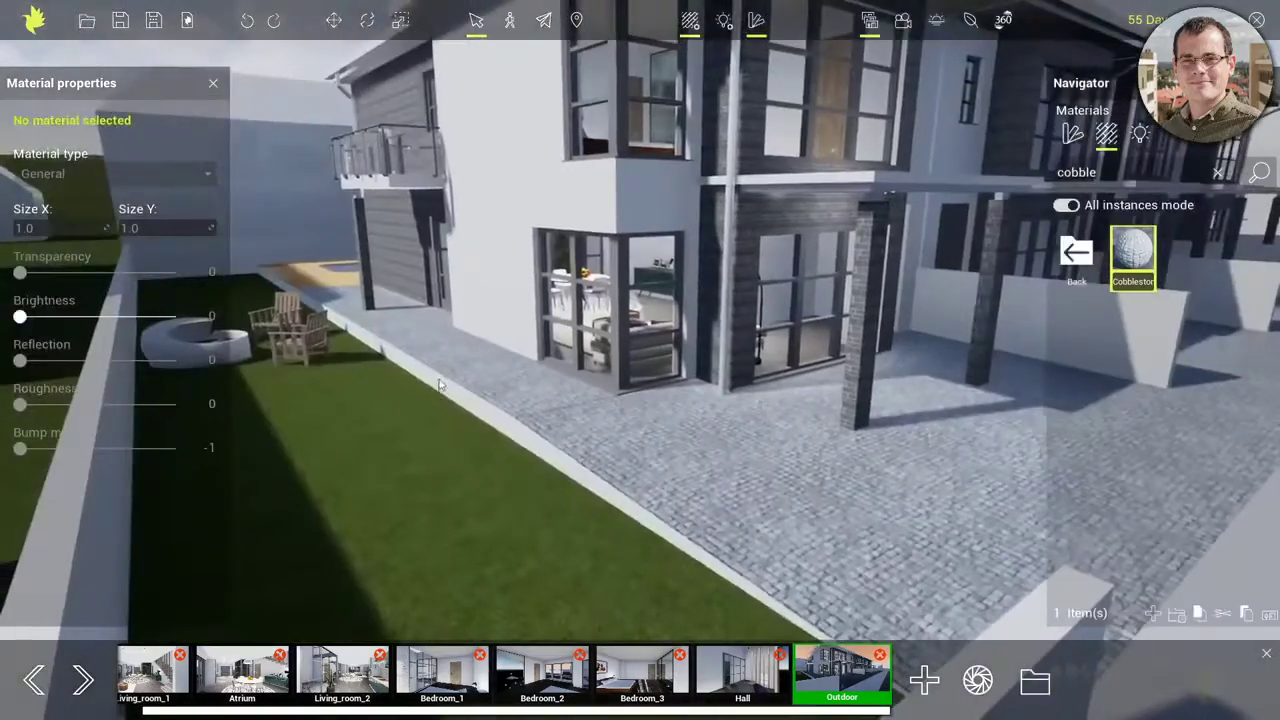
{"action": "scroll", "coordinate": [436, 371], "scroll_direction": "up", "scroll_amount": 3}
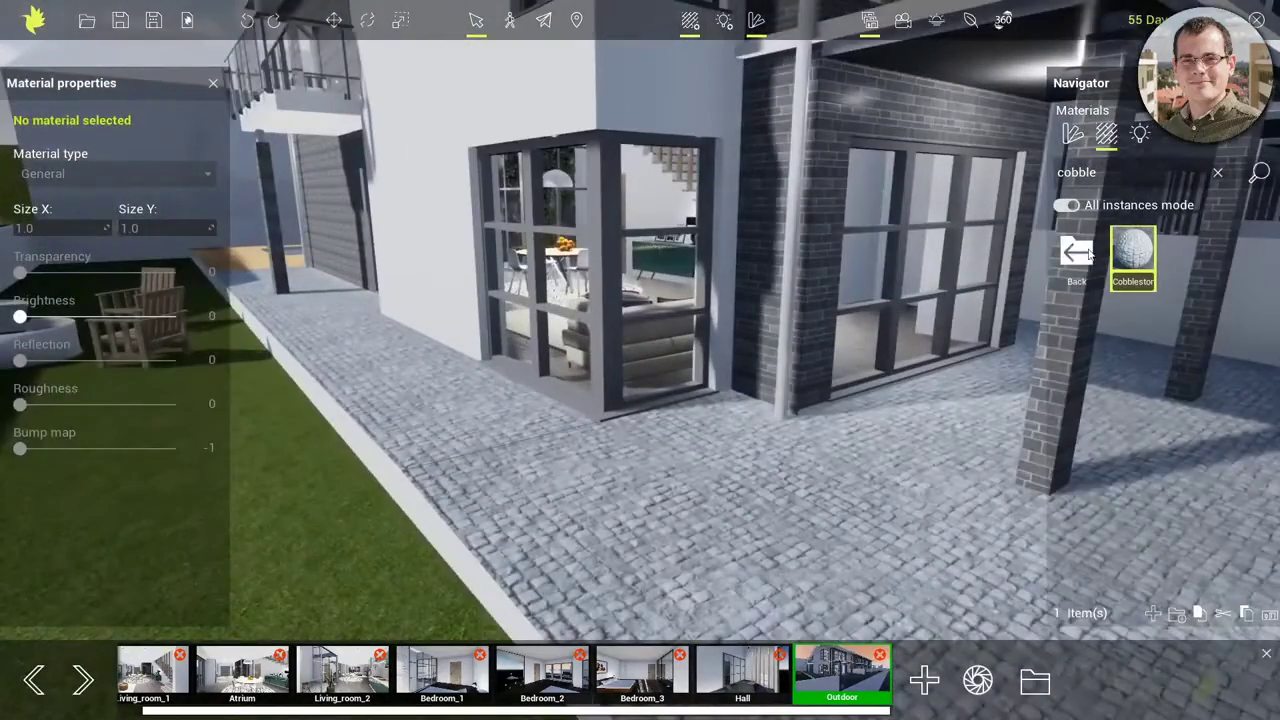
{"action": "left_click", "coordinate": [1090, 255]}
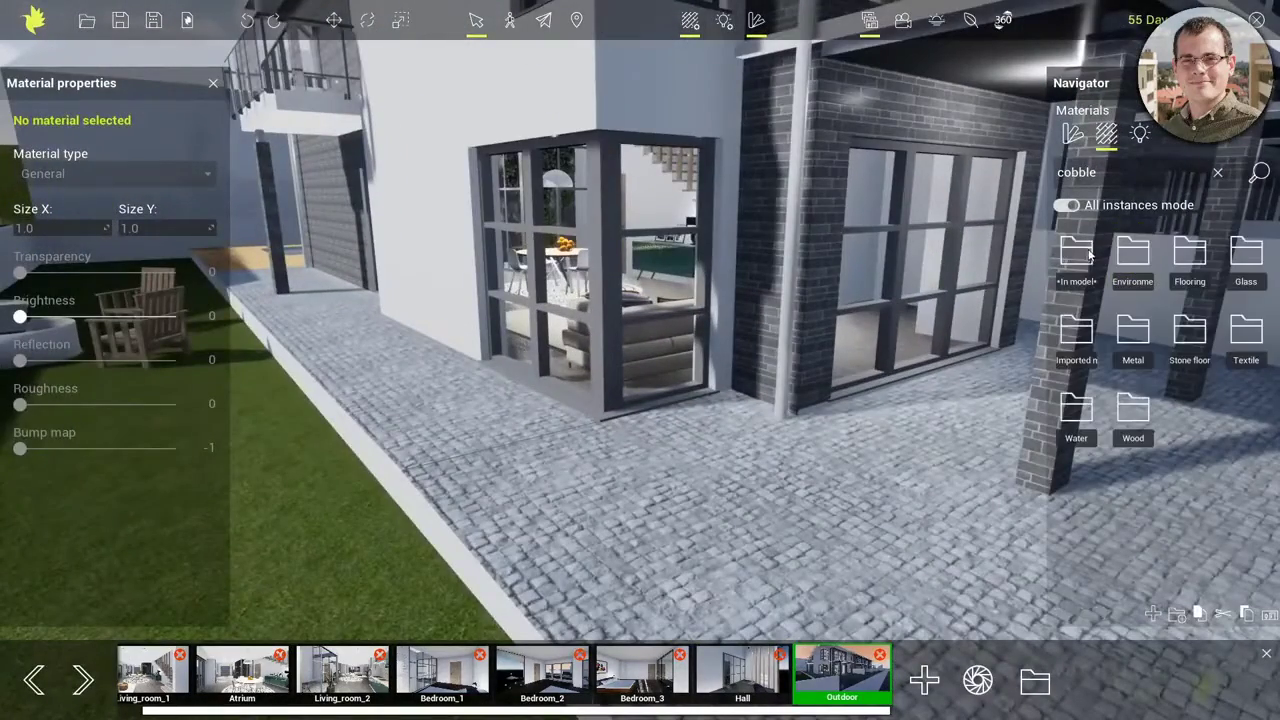
{"action": "left_click", "coordinate": [1190, 340]}
{"action": "mouse_move", "coordinate": [1145, 328]}
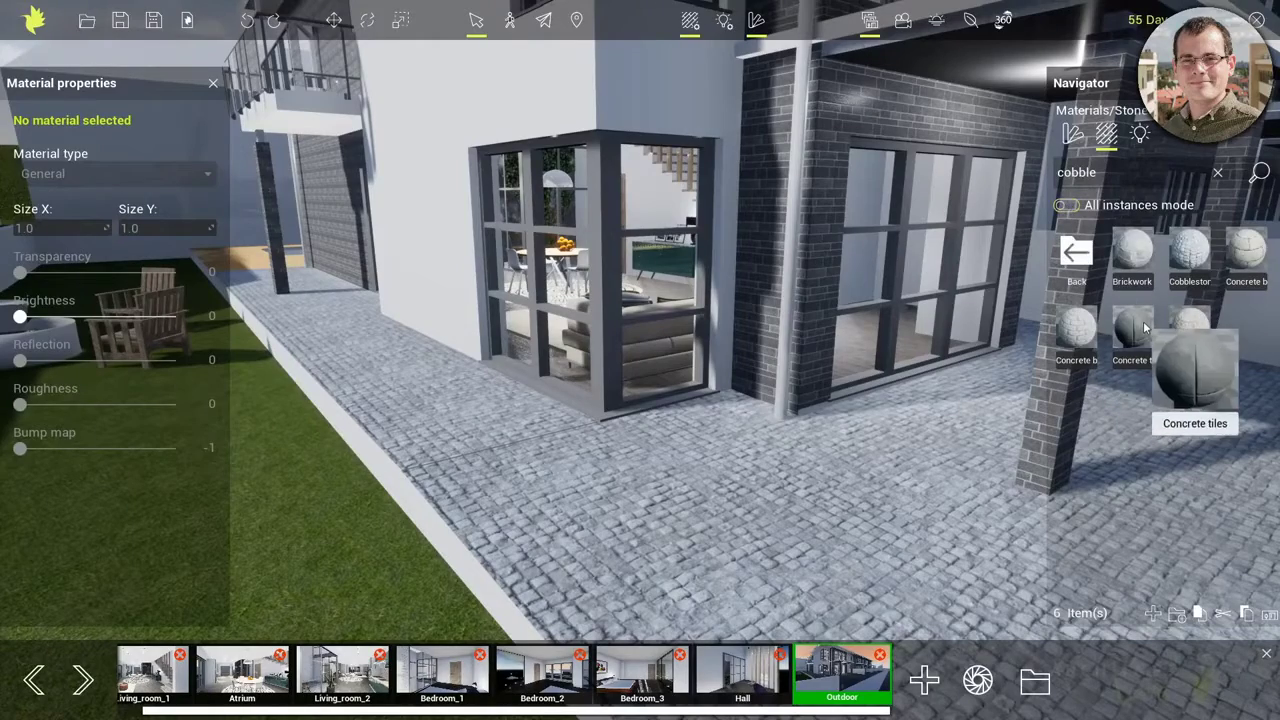
{"action": "left_click_drag", "start_coordinate": [1145, 328], "coordinate": [520, 365]}
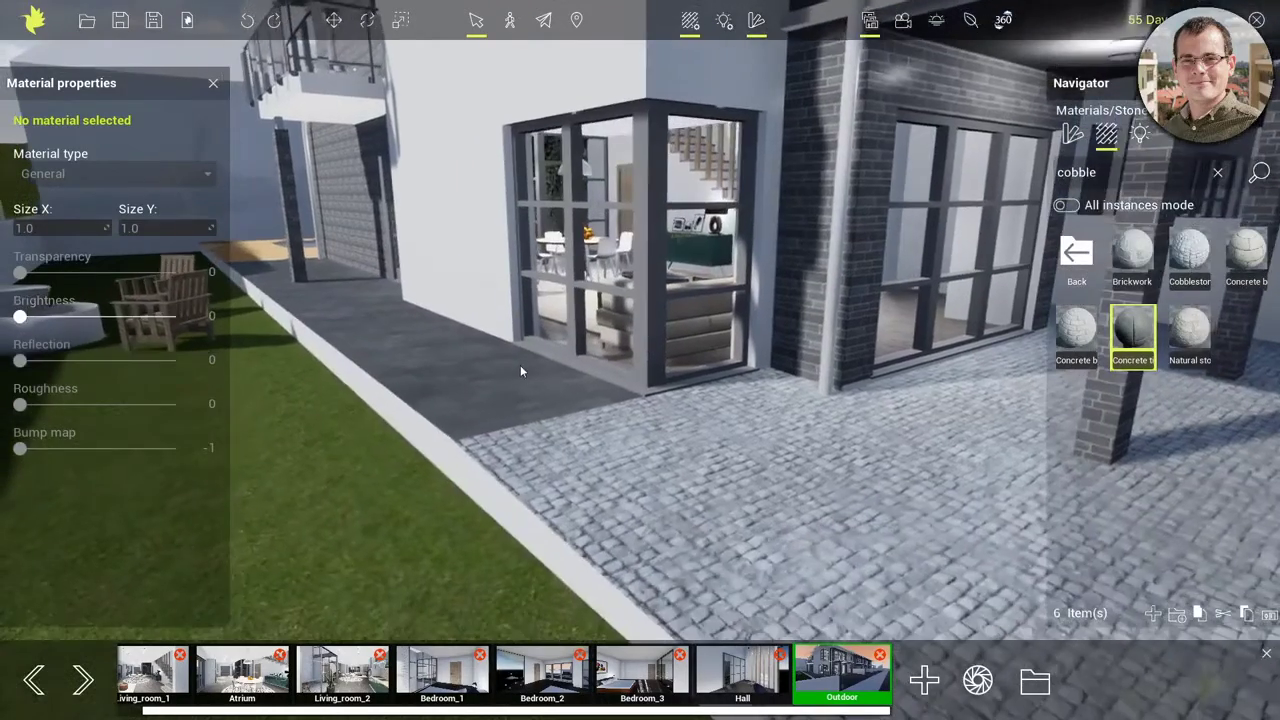
{"action": "scroll", "coordinate": [486, 445], "scroll_direction": "up", "scroll_amount": 3}
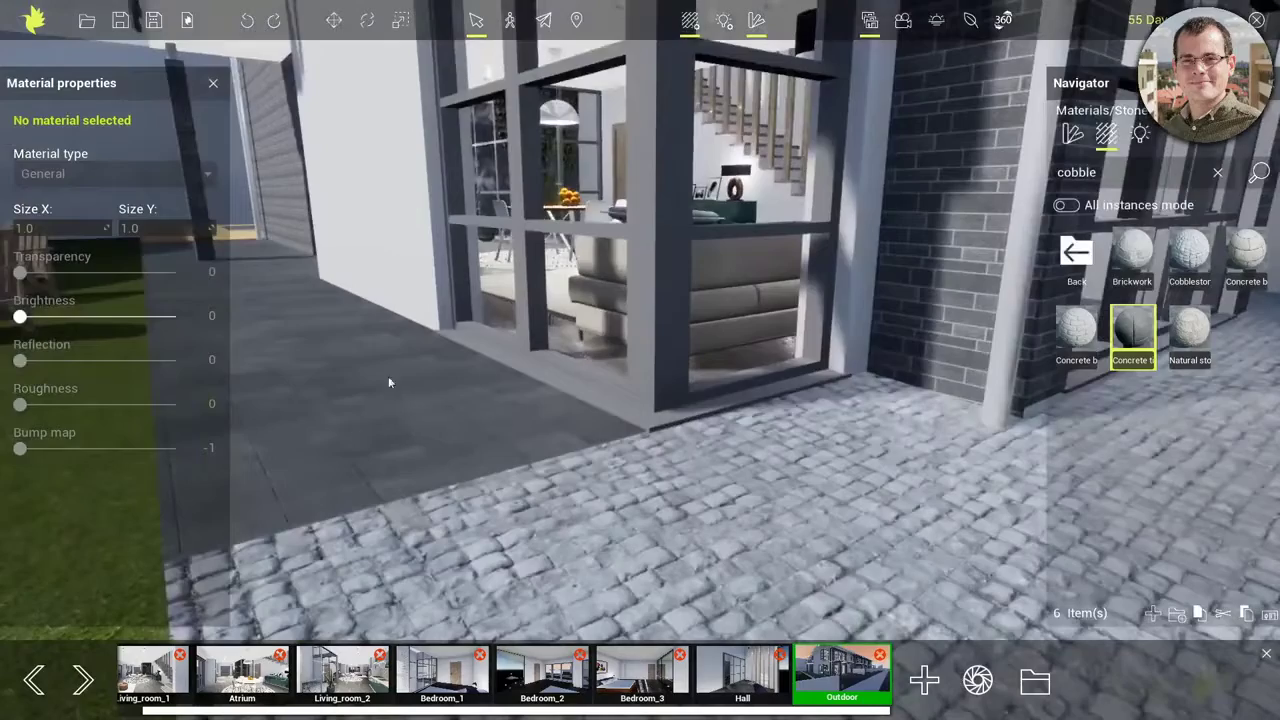
{"action": "scroll", "coordinate": [569, 449], "scroll_direction": "down", "scroll_amount": 4}
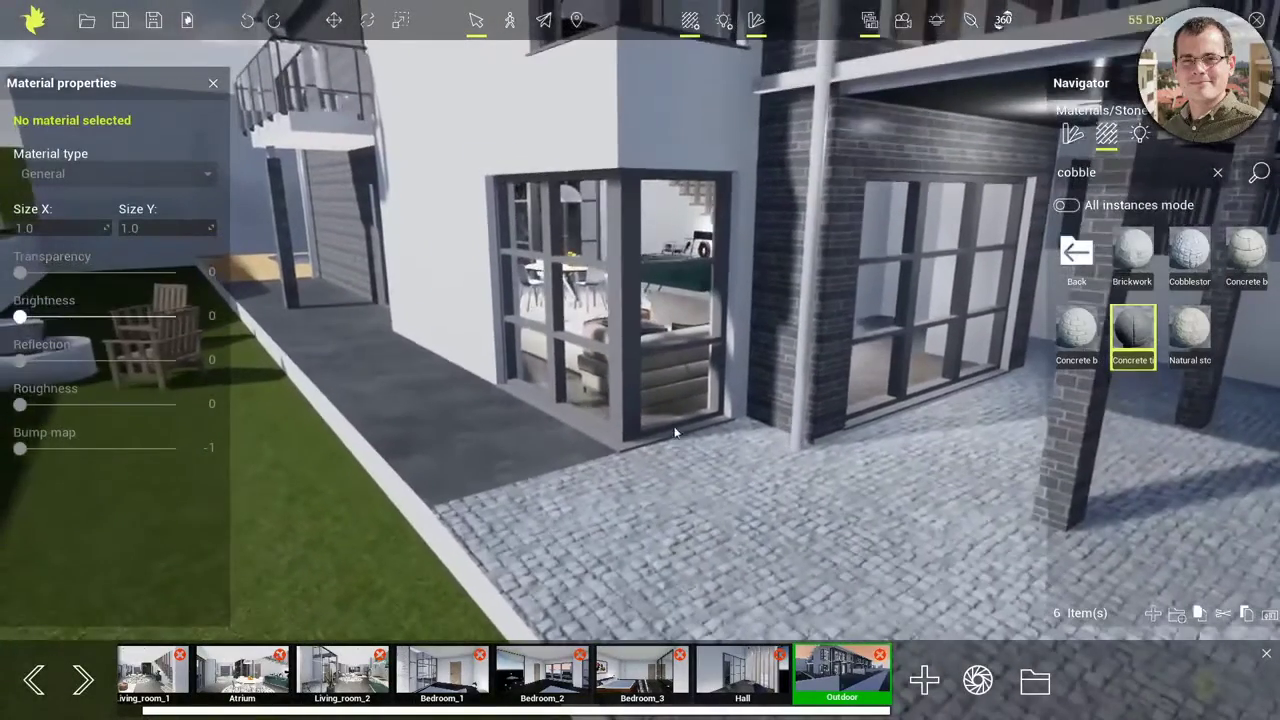
Step: Examine the rear of the terrace from above in fly mode, covering the roofs, back gardens and pool
{"action": "middle_click_drag", "start_coordinate": [479, 256], "coordinate": [971, 520]}
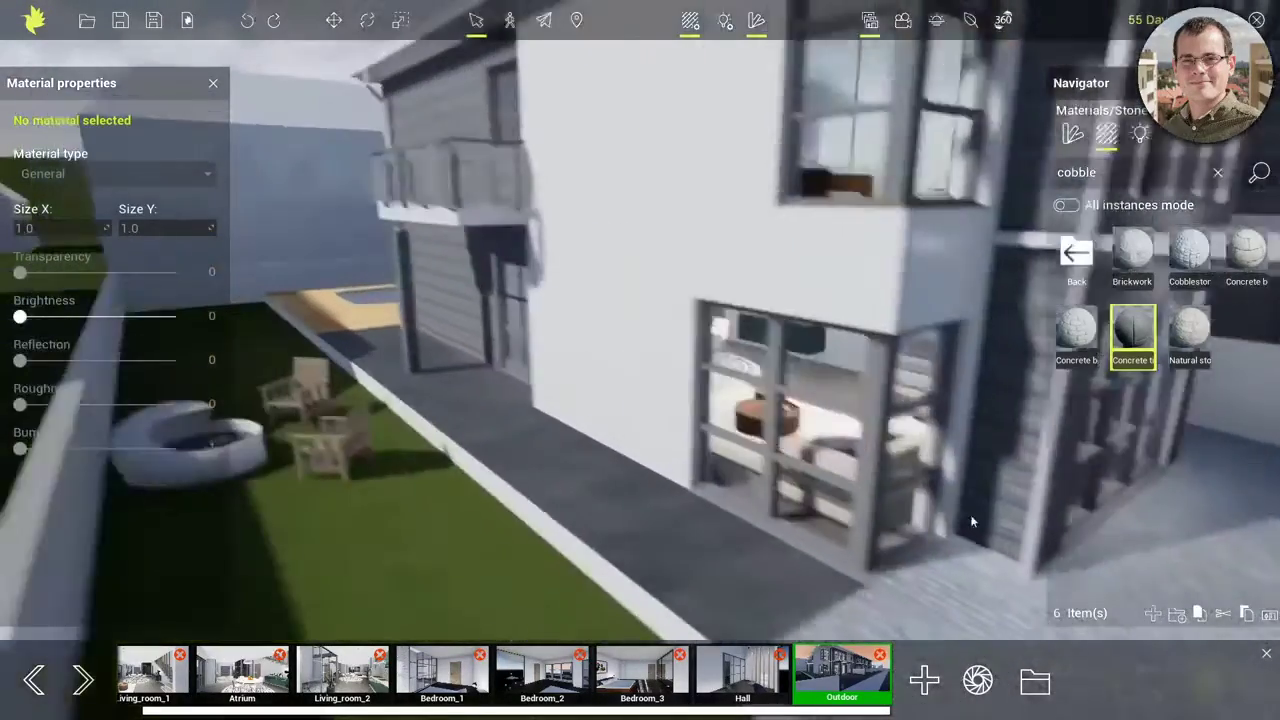
{"action": "right_click_drag", "start_coordinate": [365, 211], "coordinate": [460, 248]}
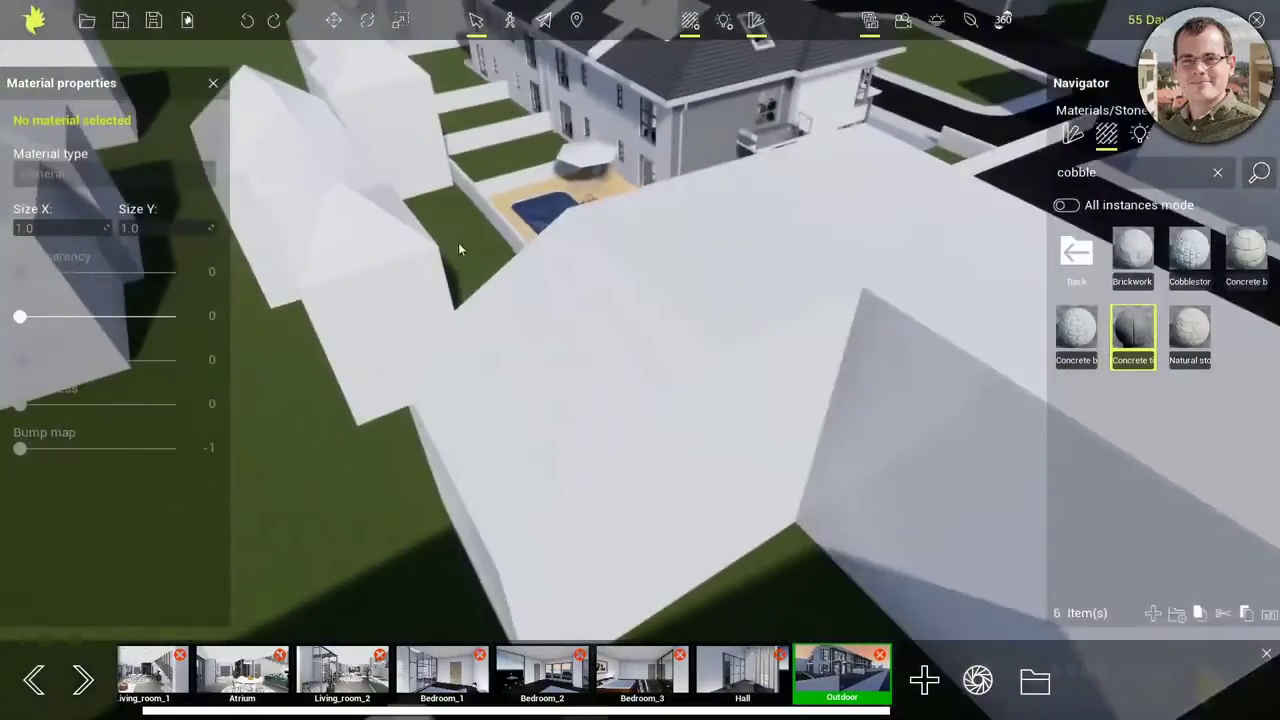
{"action": "scroll", "coordinate": [522, 177], "scroll_direction": "up", "scroll_amount": 3}
{"action": "middle_click_drag", "start_coordinate": [522, 177], "coordinate": [757, 449]}
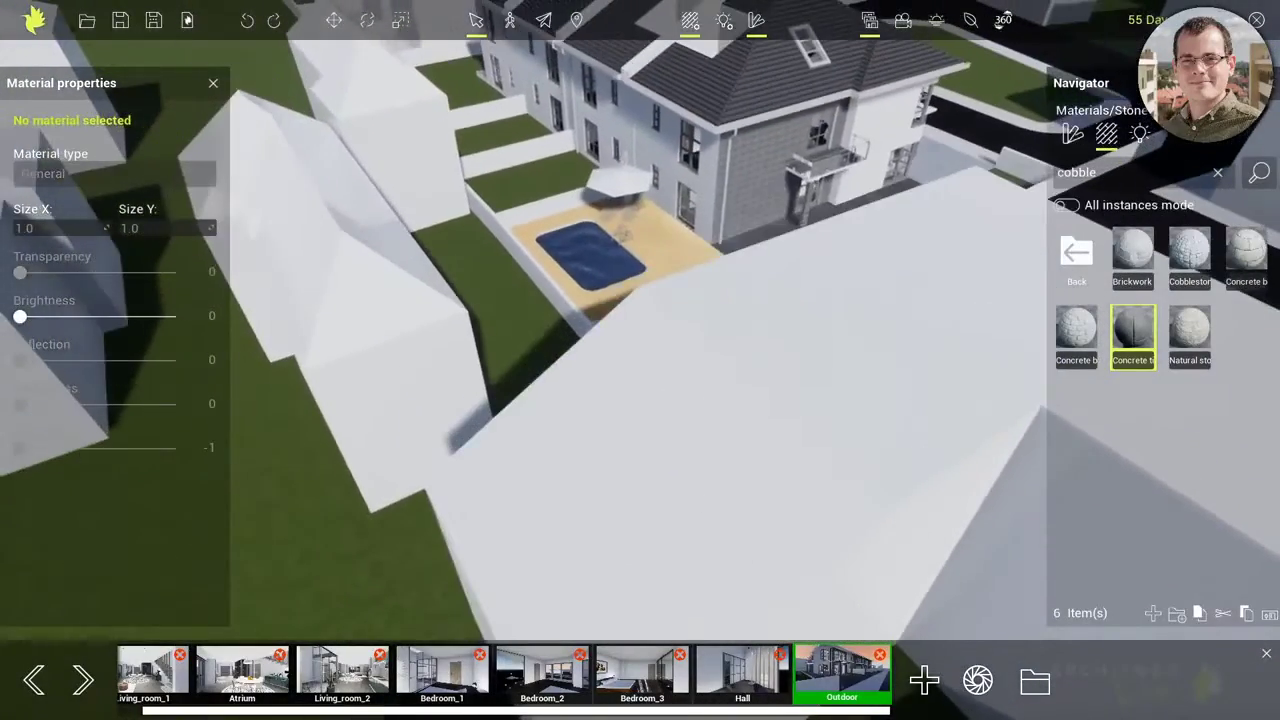
{"action": "right_click_drag", "start_coordinate": [760, 449], "coordinate": [735, 279]}
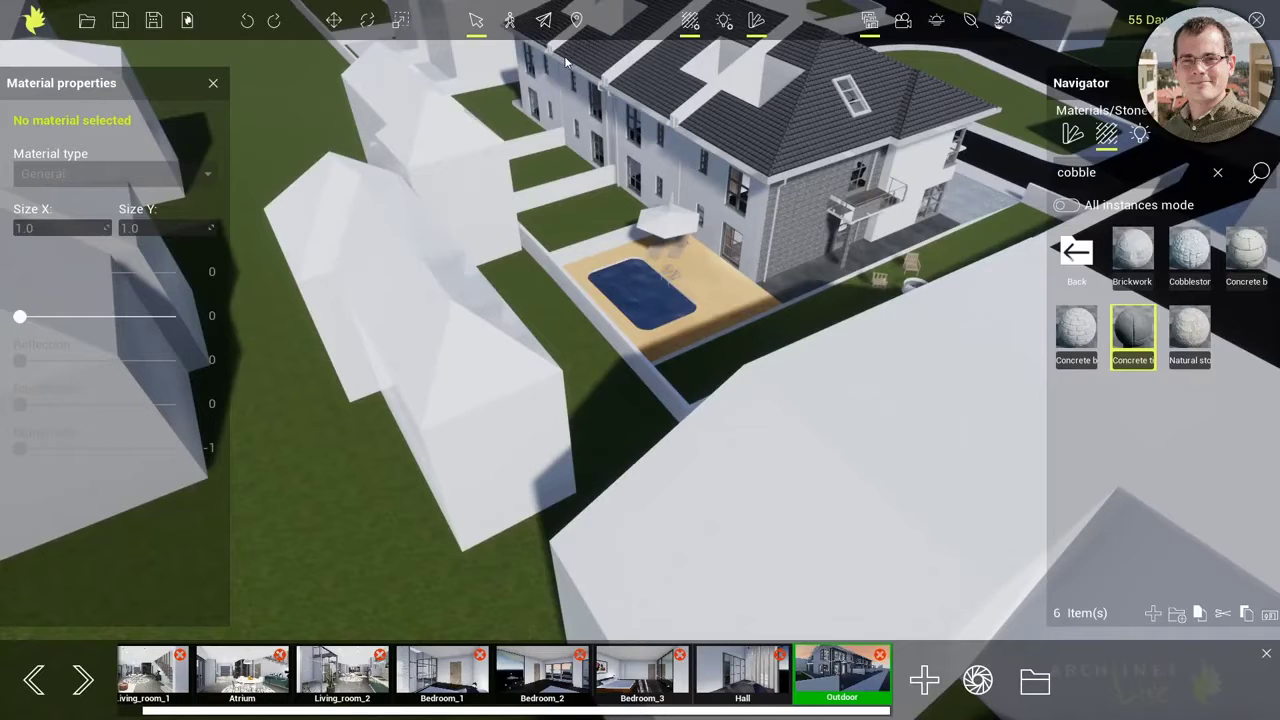
{"action": "left_click", "coordinate": [543, 20]}
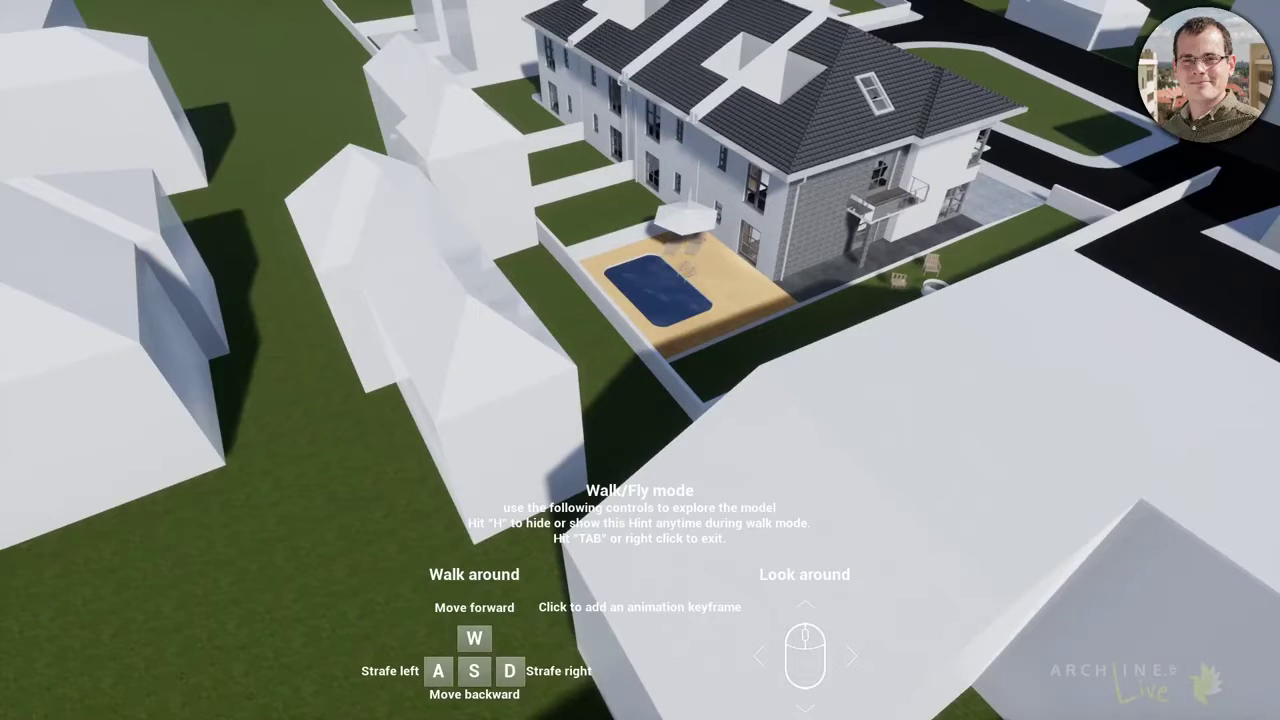
{"action": "key", "text": "w"}
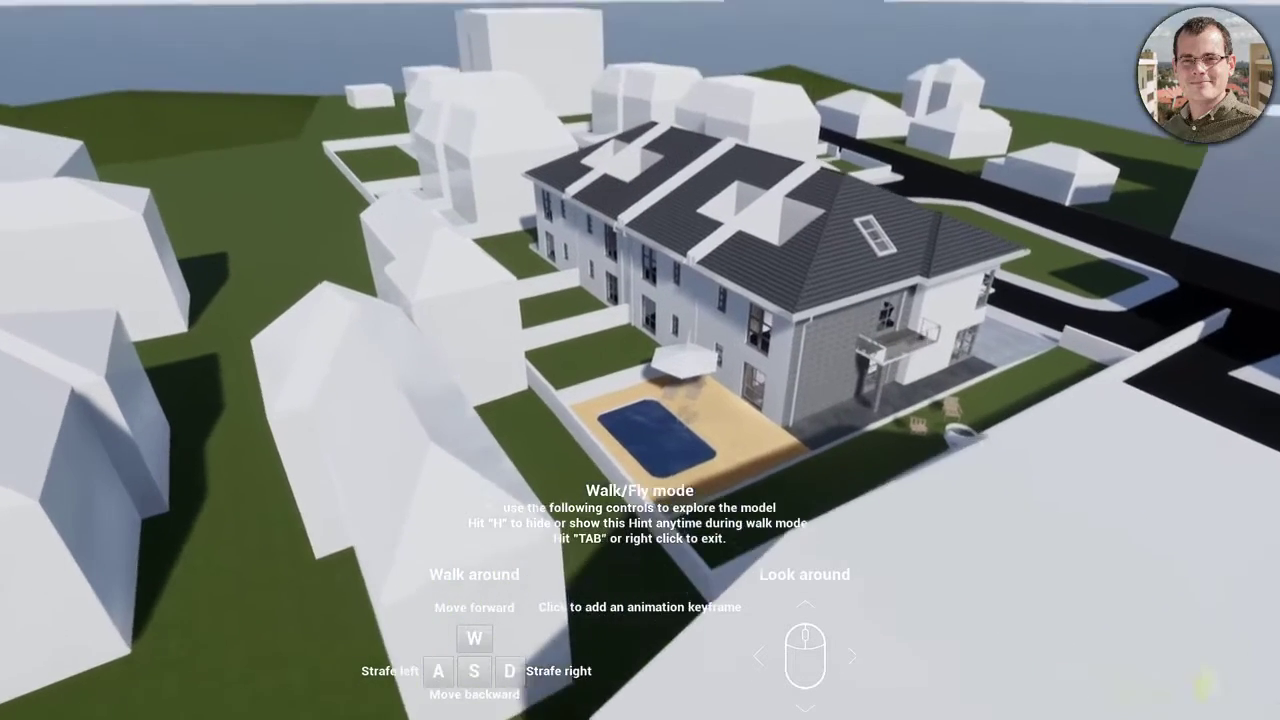
{"action": "key", "text": "w"}
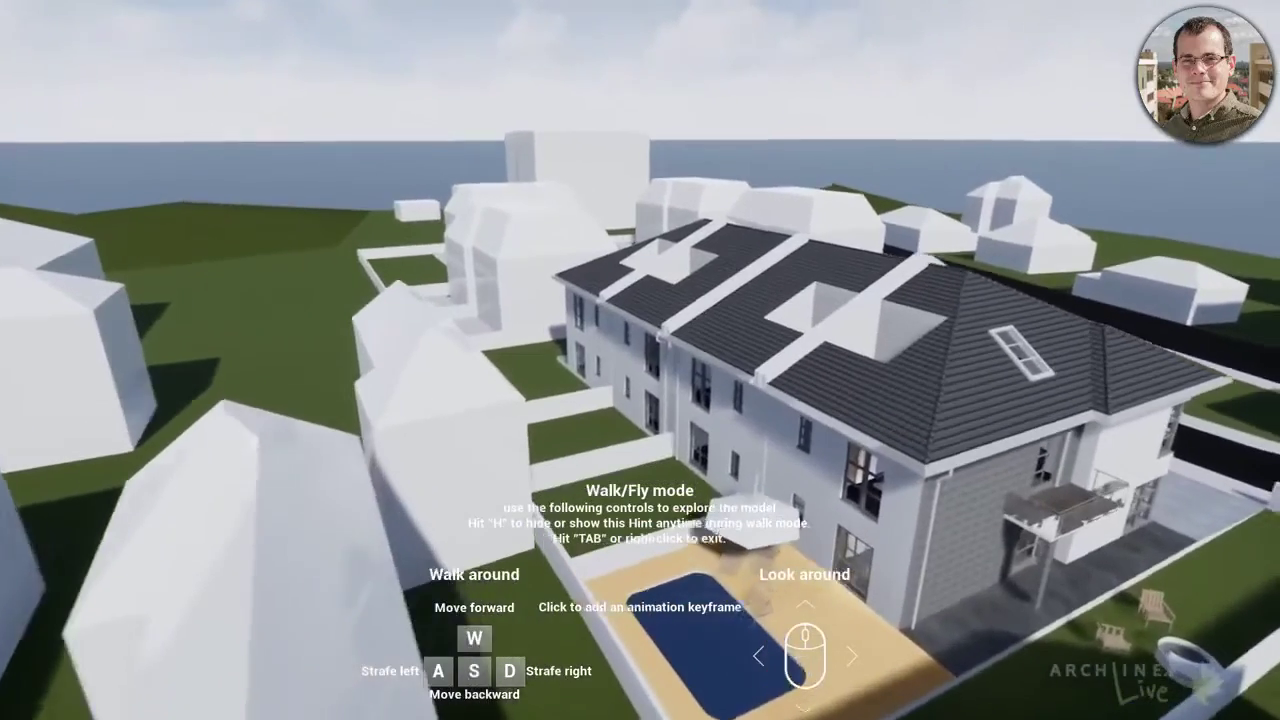
{"action": "key", "text": "w"}
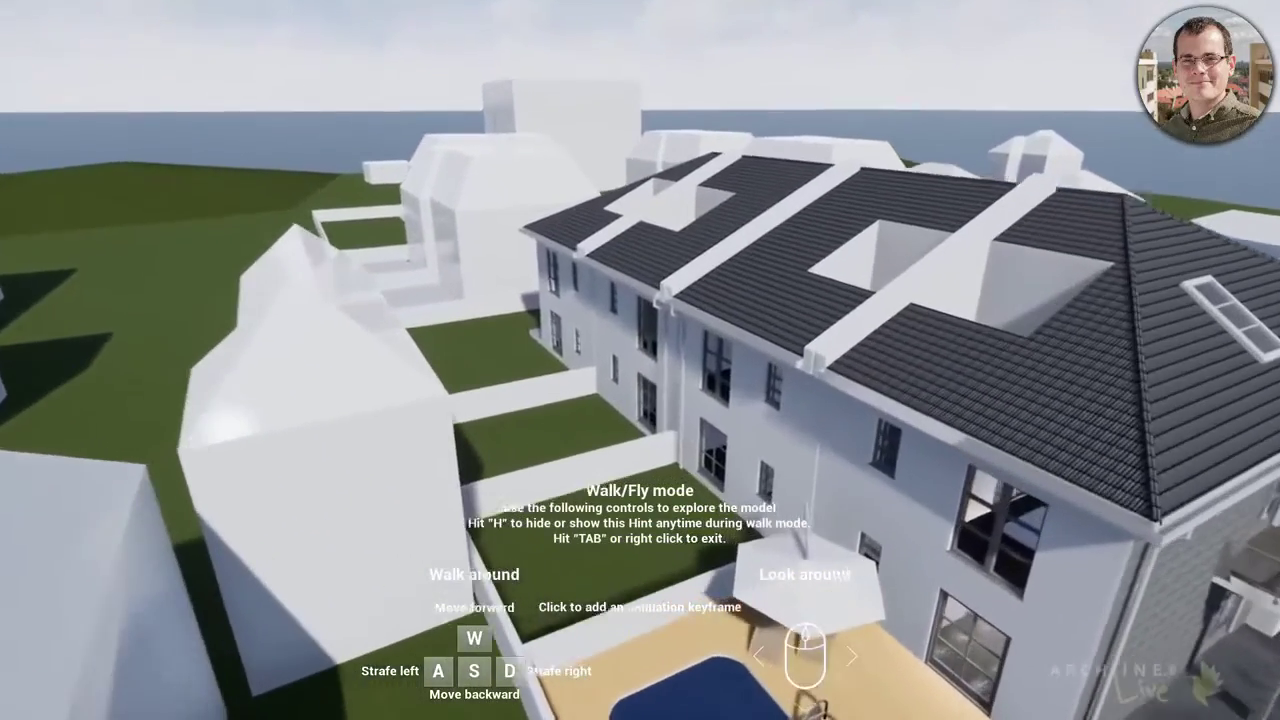
{"action": "key", "text": "s"}
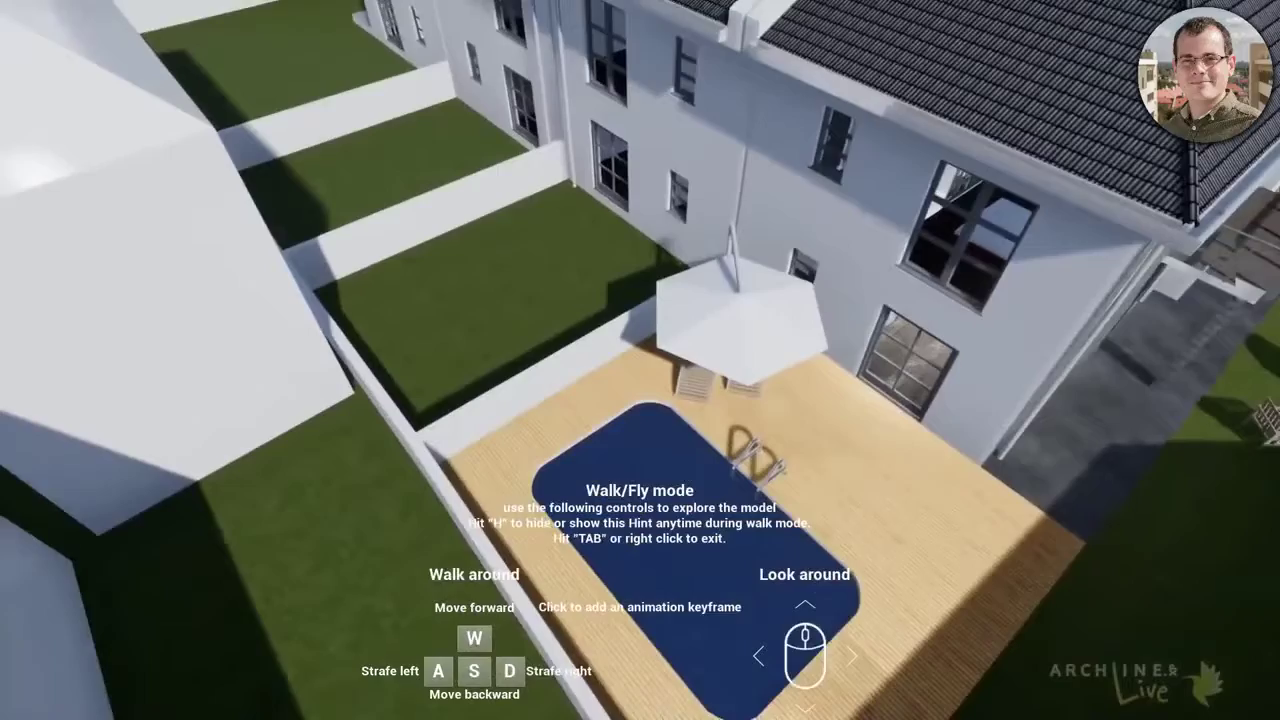
{"action": "key", "text": "Tab"}
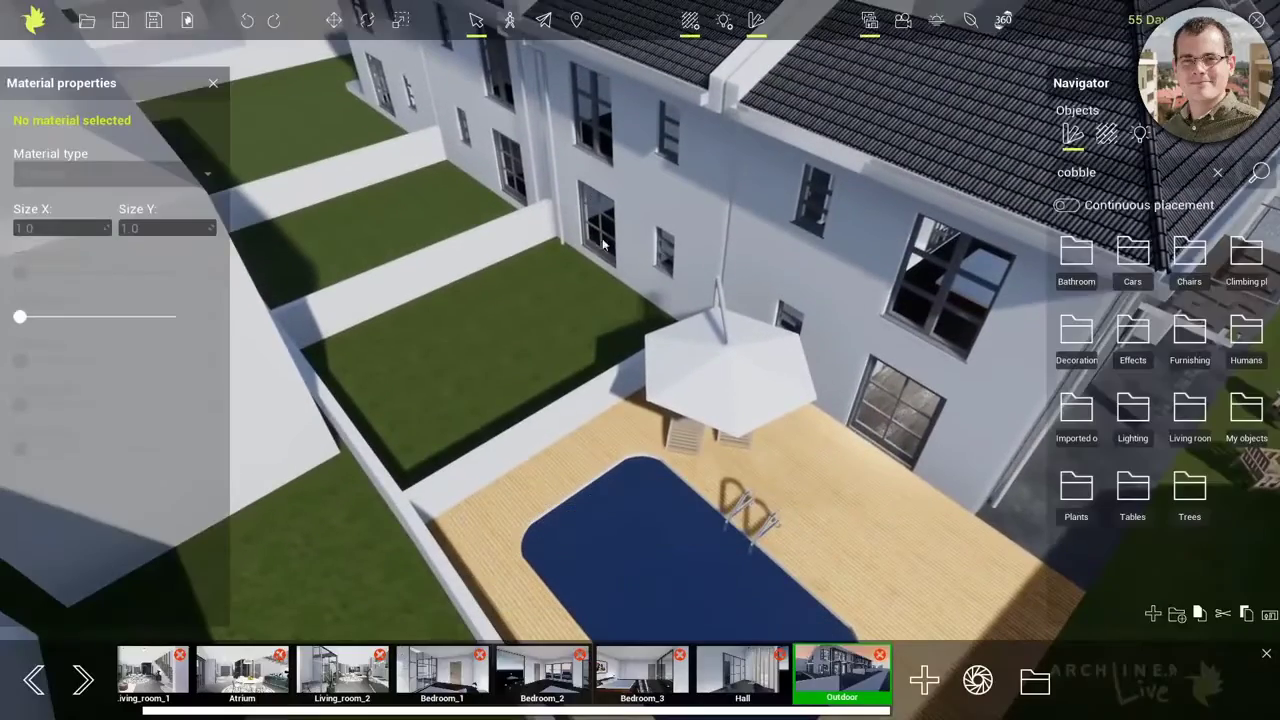
Step: Try Water ocean from the Water materials on the pool surface and replace it with Water pool
{"action": "key", "text": "q"}
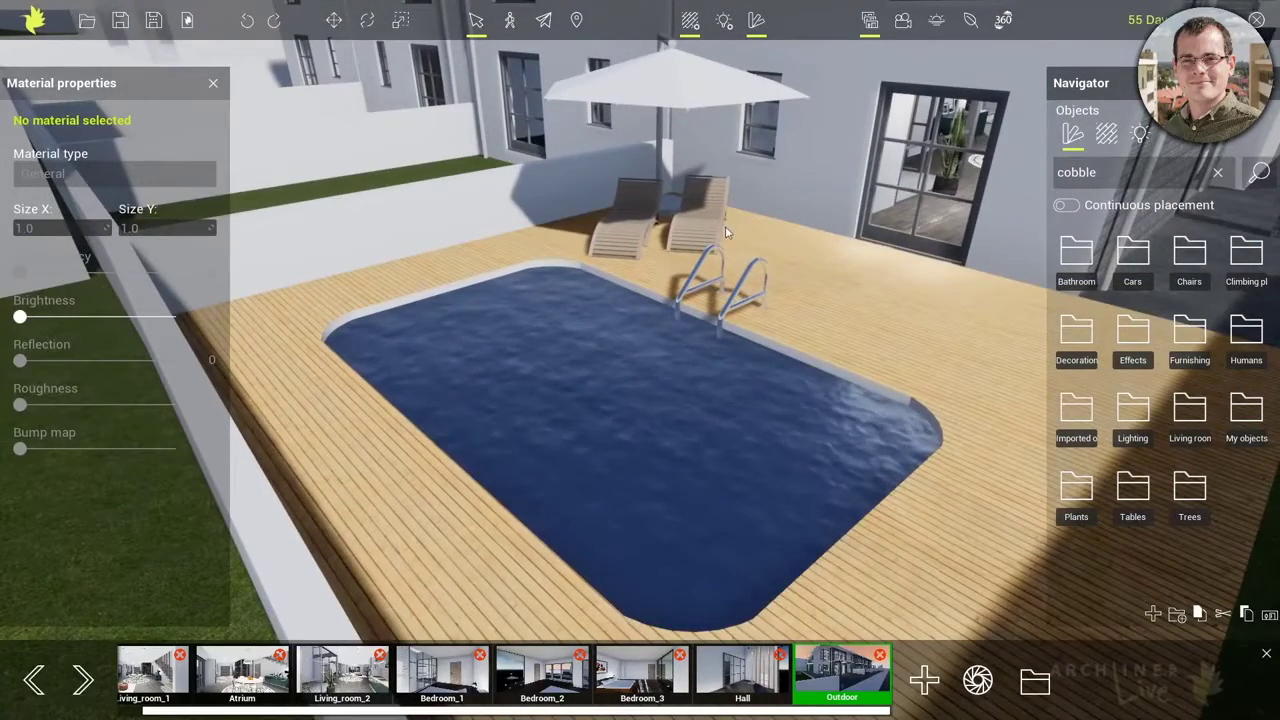
{"action": "left_click", "coordinate": [1106, 133]}
{"action": "left_click", "coordinate": [1080, 422]}
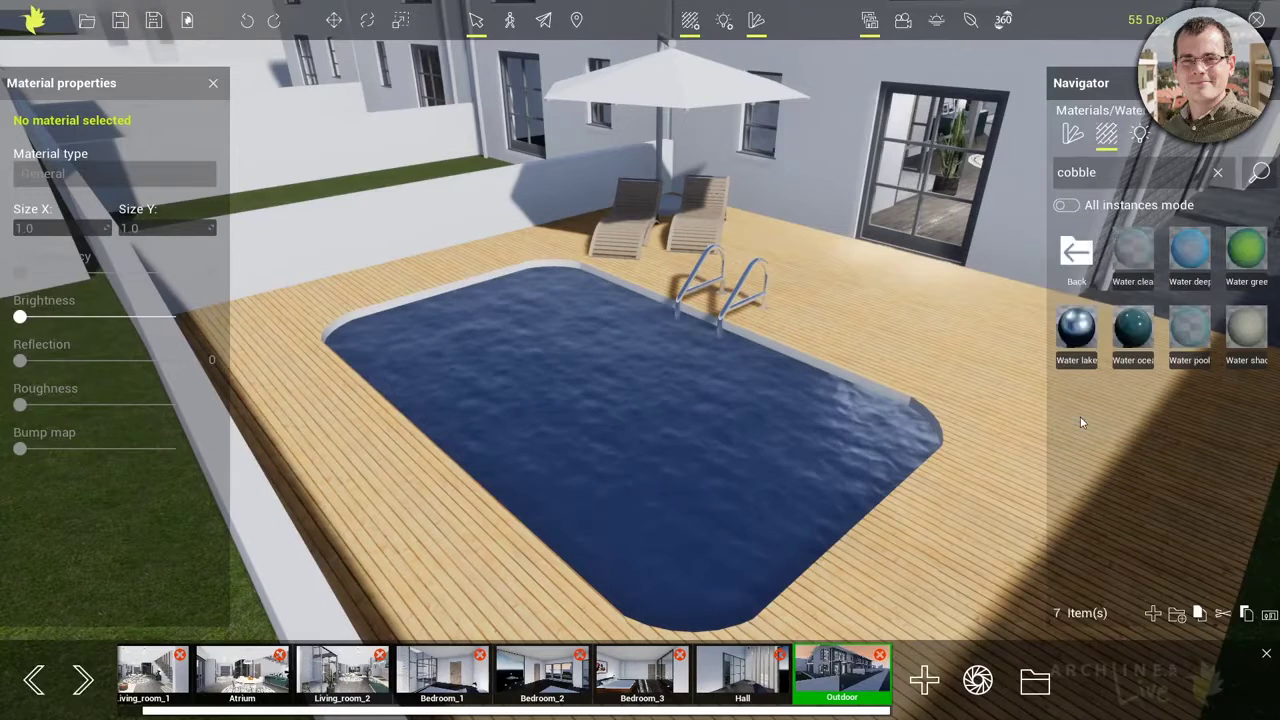
{"action": "mouse_move", "coordinate": [1130, 338]}
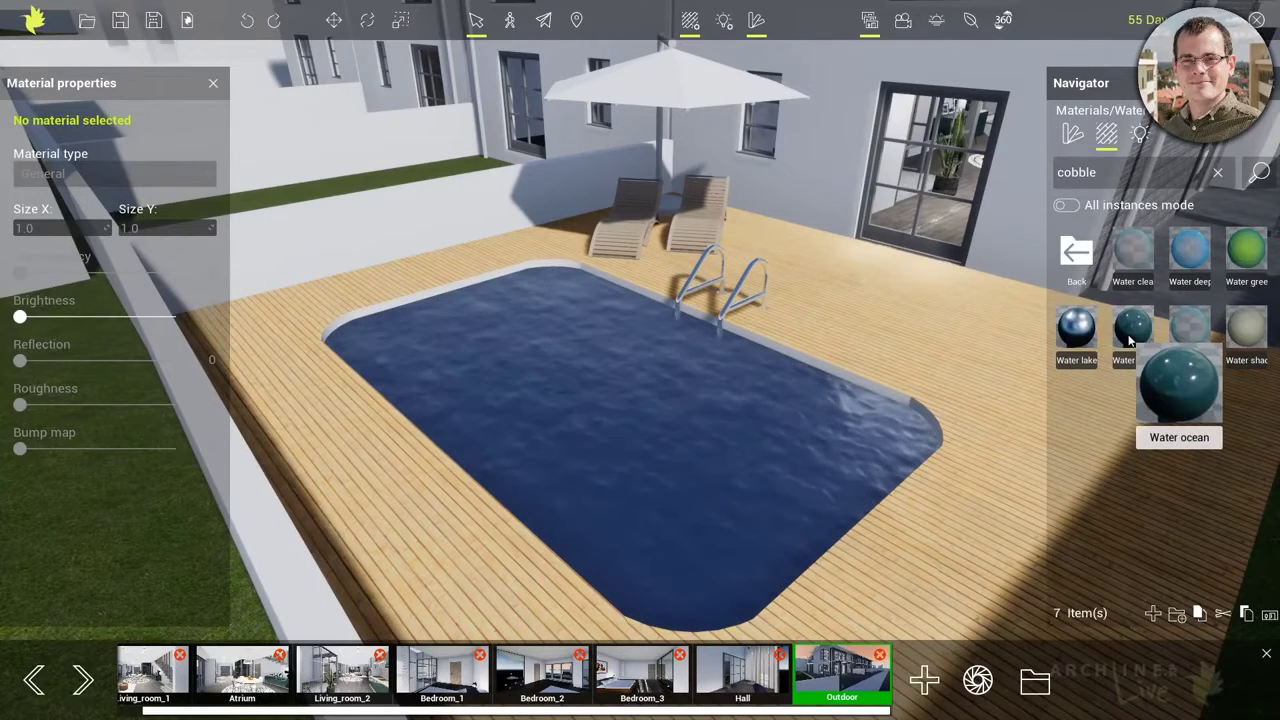
{"action": "left_click_drag", "start_coordinate": [1132, 332], "coordinate": [786, 419]}
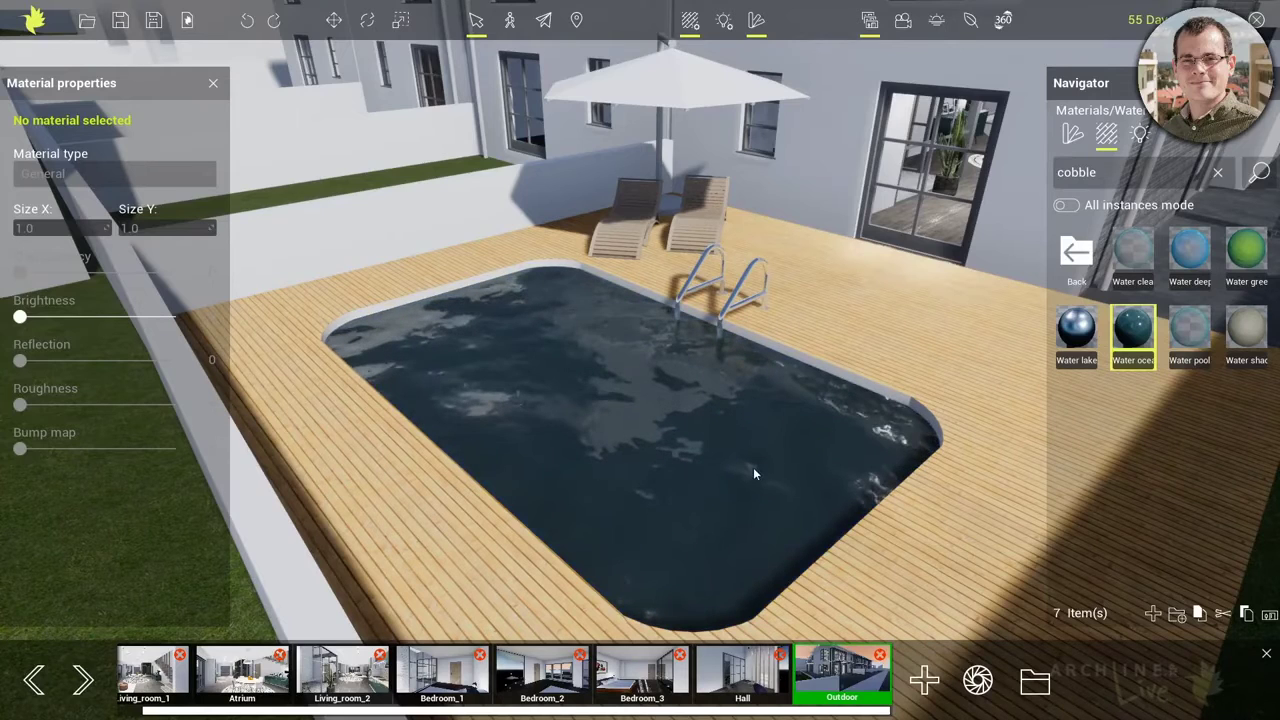
{"action": "scroll", "coordinate": [753, 474], "scroll_direction": "up", "scroll_amount": 3}
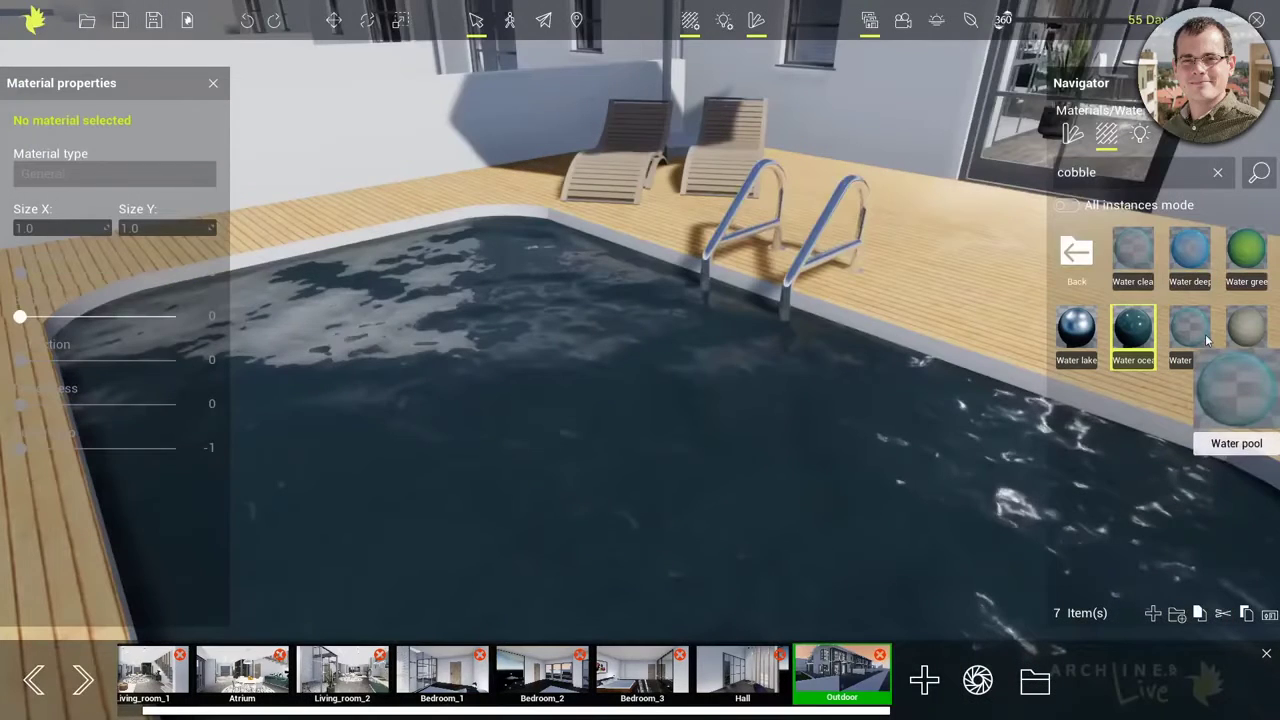
{"action": "left_click_drag", "start_coordinate": [1205, 334], "coordinate": [830, 410]}
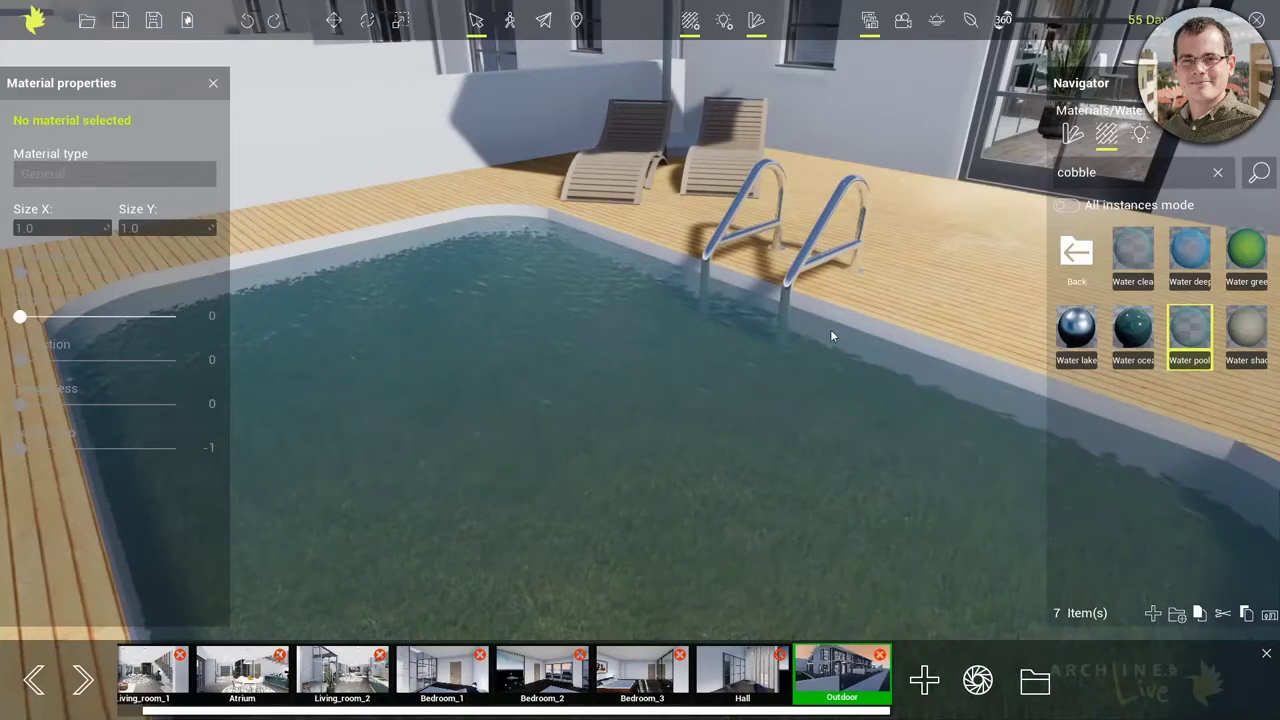
Step: Apply the dark anodized metal from the Metal category to both pool ladder rails, turning on All instances mode for the second
{"action": "left_click", "coordinate": [1076, 255]}
{"action": "left_click", "coordinate": [1133, 340]}
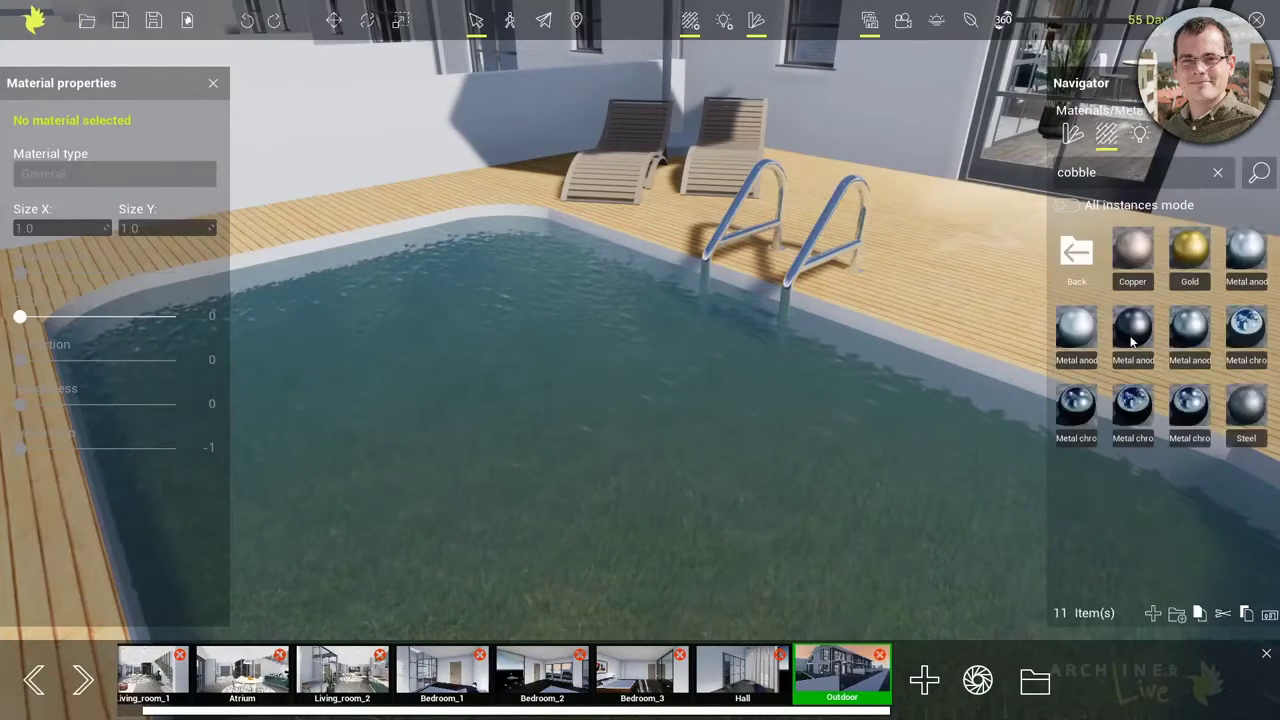
{"action": "left_click_drag", "start_coordinate": [1133, 330], "coordinate": [812, 261]}
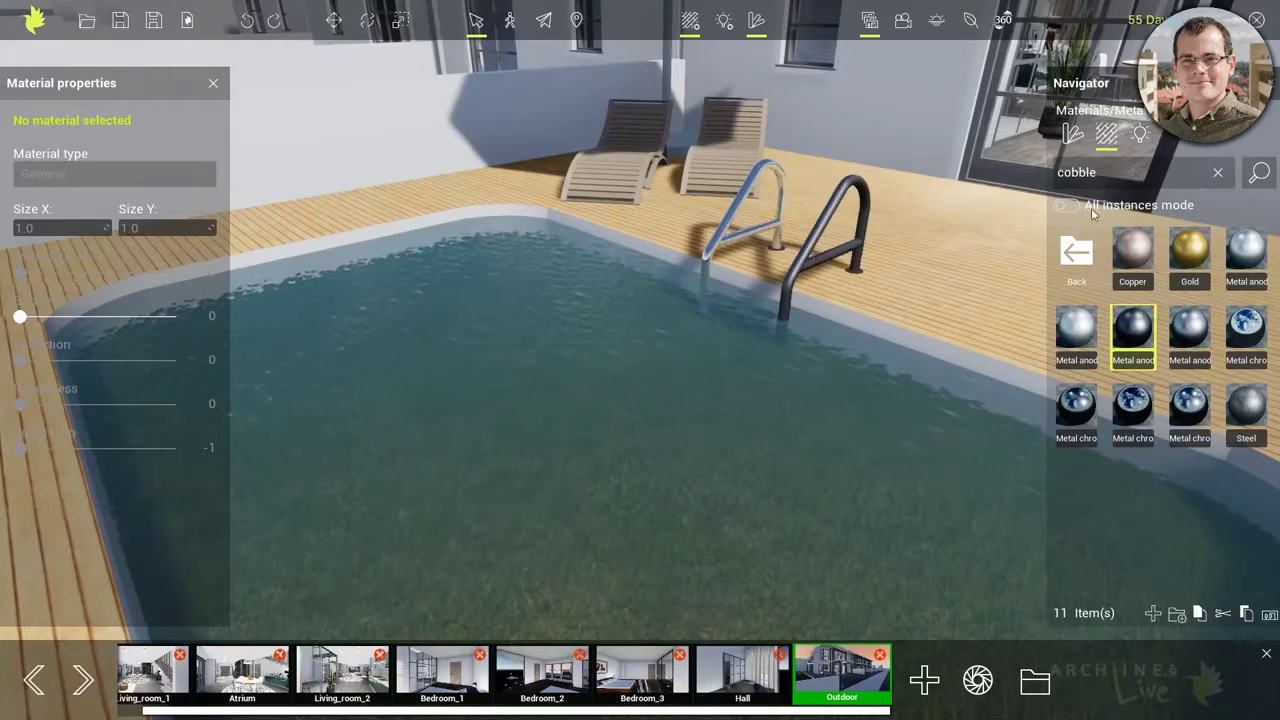
{"action": "left_click", "coordinate": [1066, 206]}
{"action": "left_click_drag", "start_coordinate": [1133, 328], "coordinate": [745, 236]}
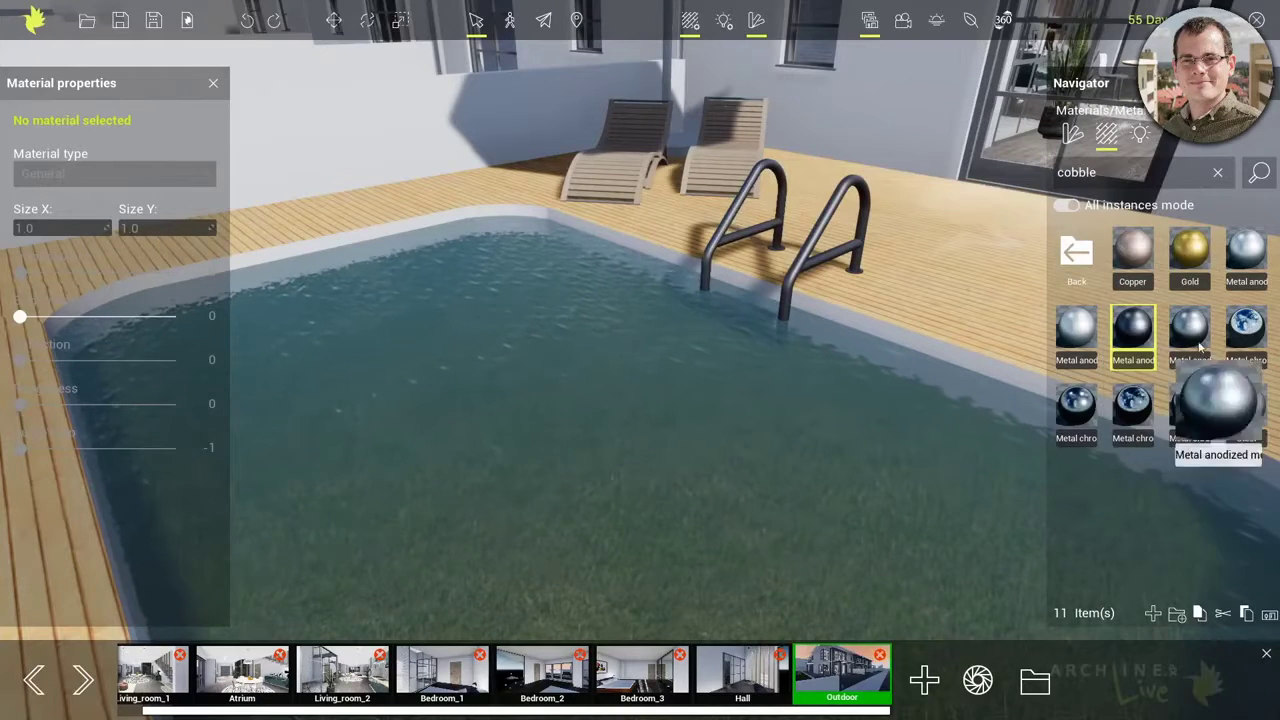
Step: Replace the finish of both pool ladder rails with chrome metal and return to the material categories
{"action": "left_click_drag", "start_coordinate": [1246, 325], "coordinate": [812, 266]}
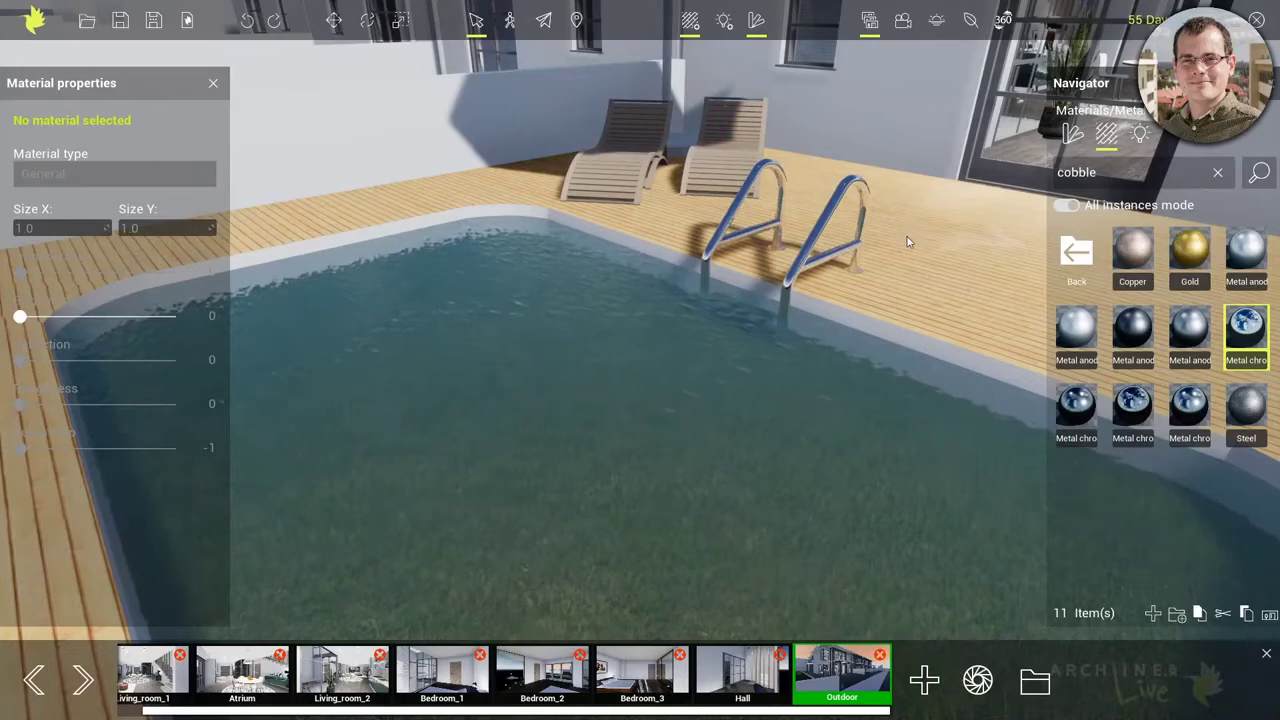
{"action": "middle_click_drag", "start_coordinate": [908, 240], "coordinate": [714, 351]}
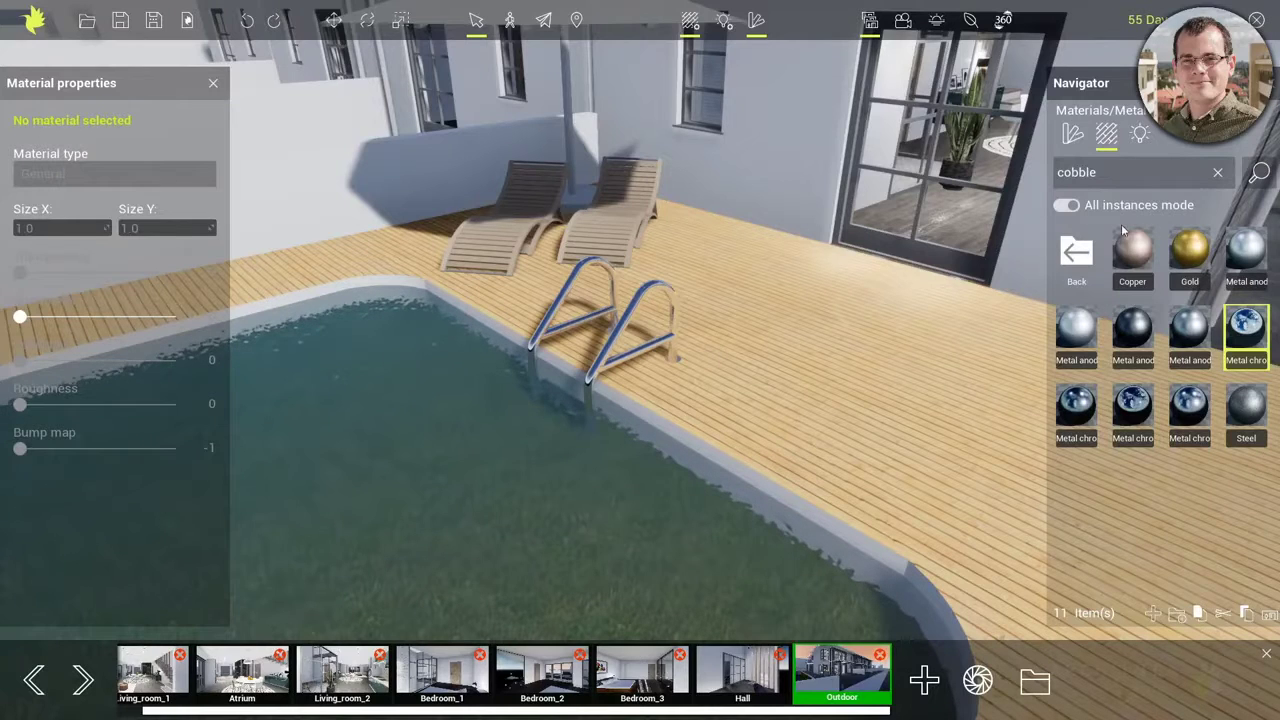
{"action": "left_click", "coordinate": [1089, 251]}
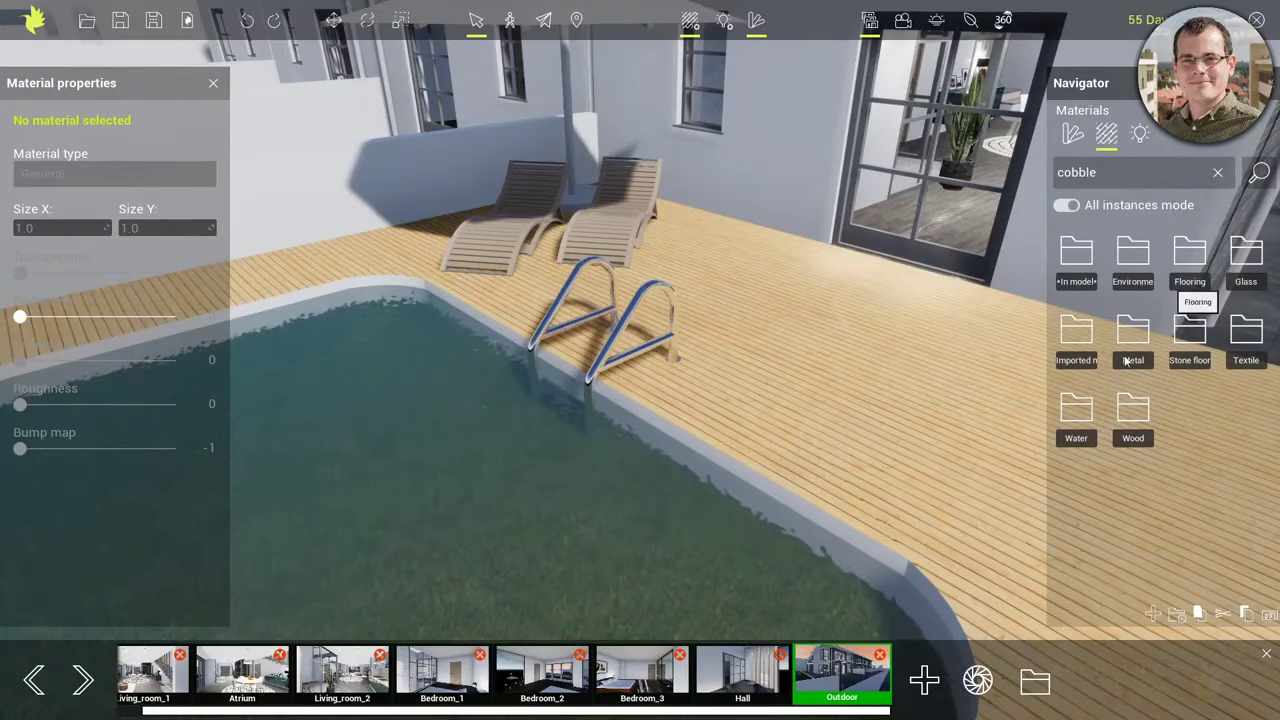
Step: Create a new folder called My materials in the material library
{"action": "left_click", "coordinate": [1176, 615]}
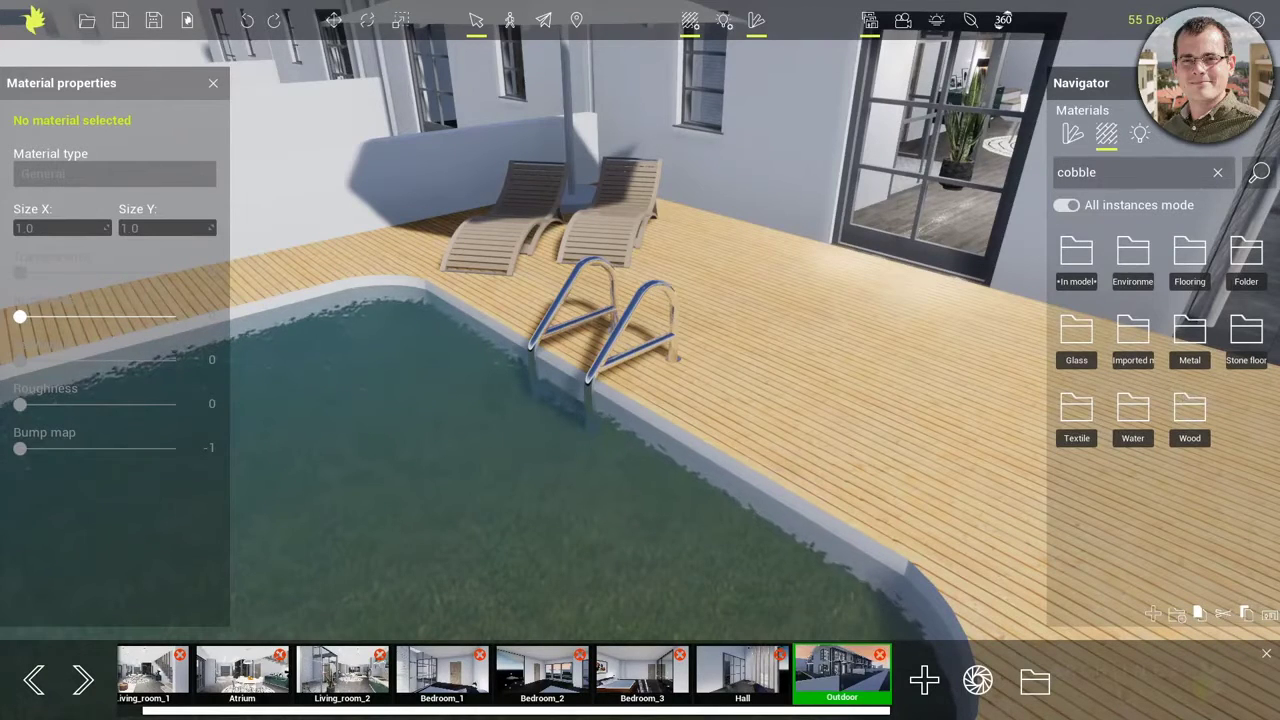
{"action": "double_click", "coordinate": [1247, 281]}
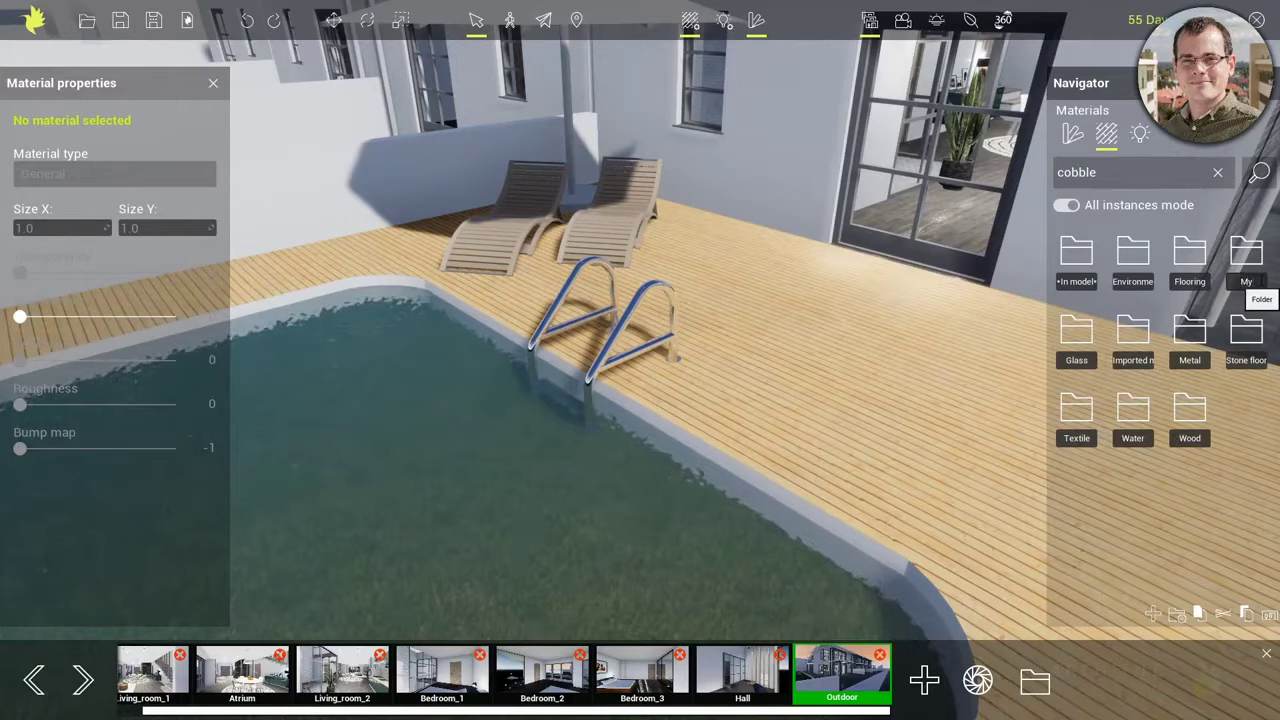
{"action": "type", "text": "materials"}
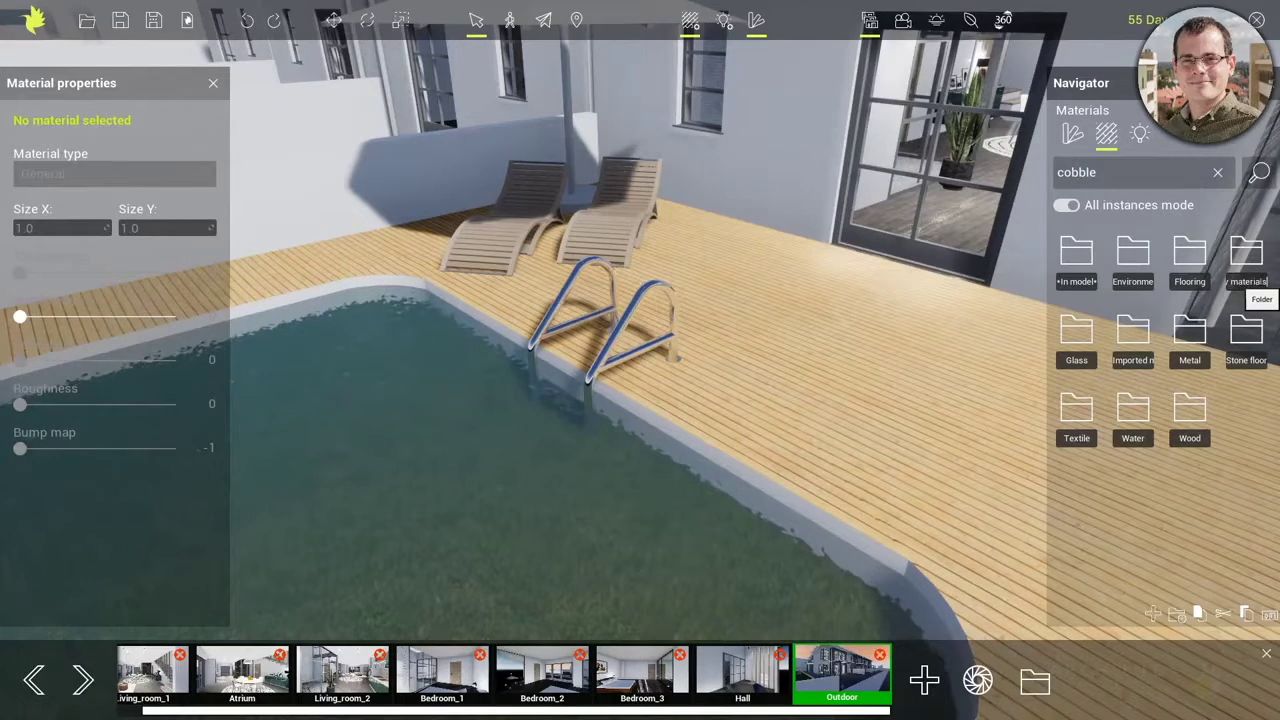
{"action": "key", "text": "Return"}
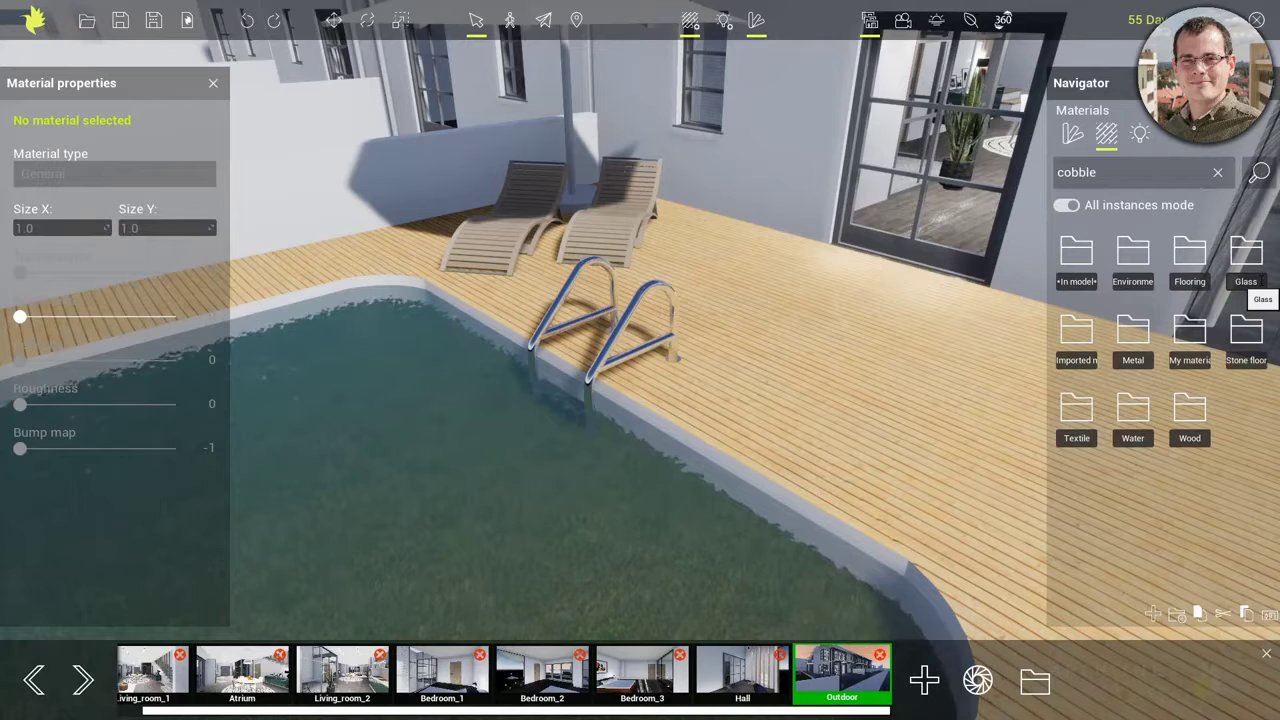
{"action": "double_click", "coordinate": [1200, 332]}
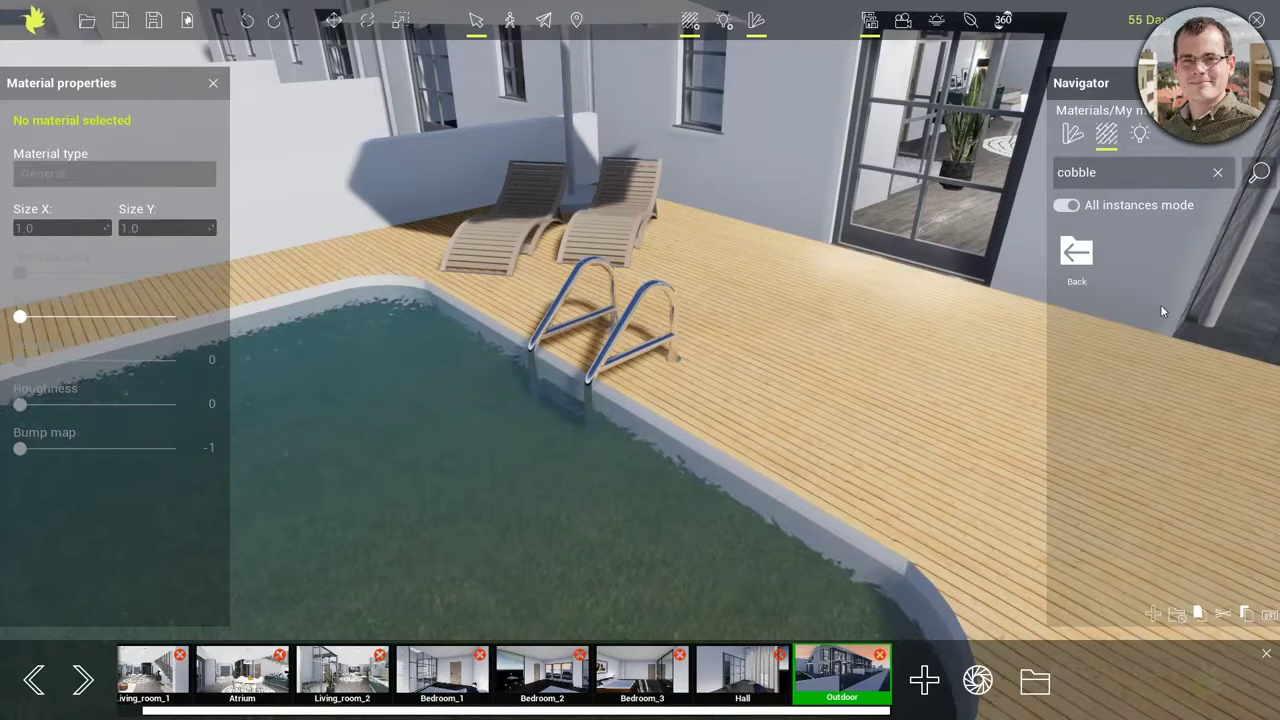
{"action": "left_click", "coordinate": [1155, 615]}
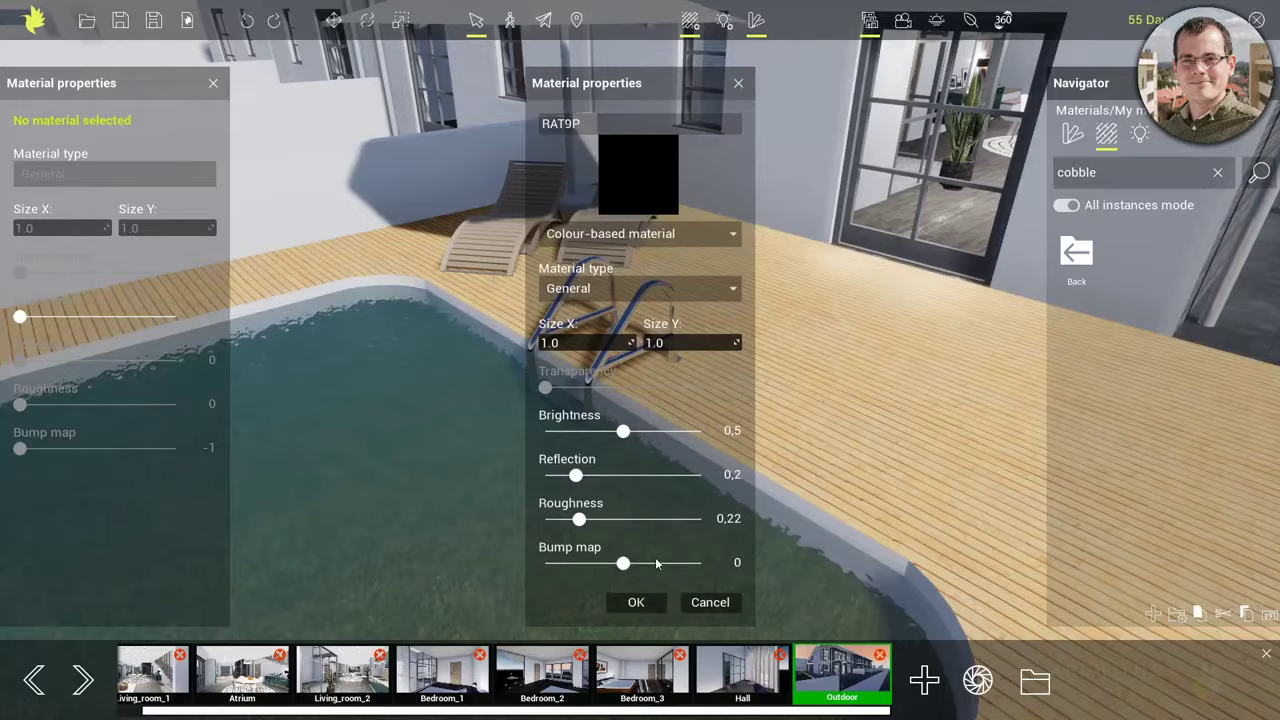
{"action": "left_click", "coordinate": [662, 234]}
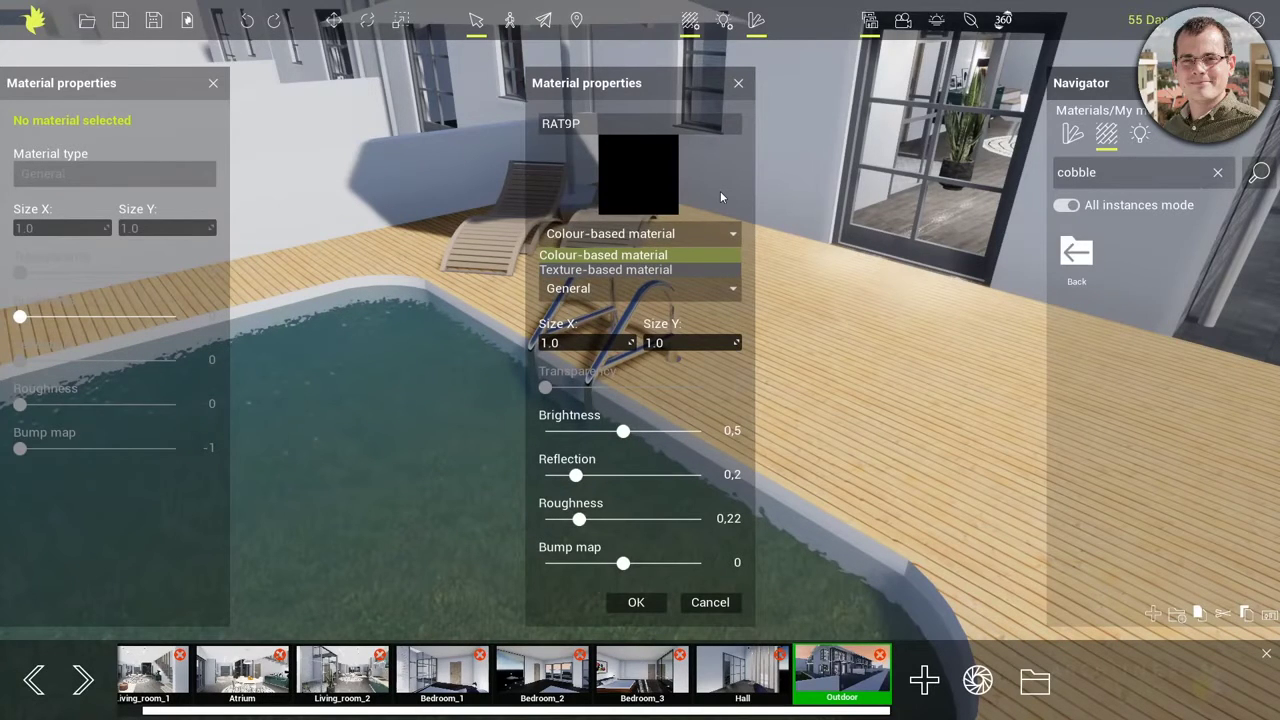
{"action": "left_click_drag", "start_coordinate": [610, 124], "coordinate": [491, 123]}
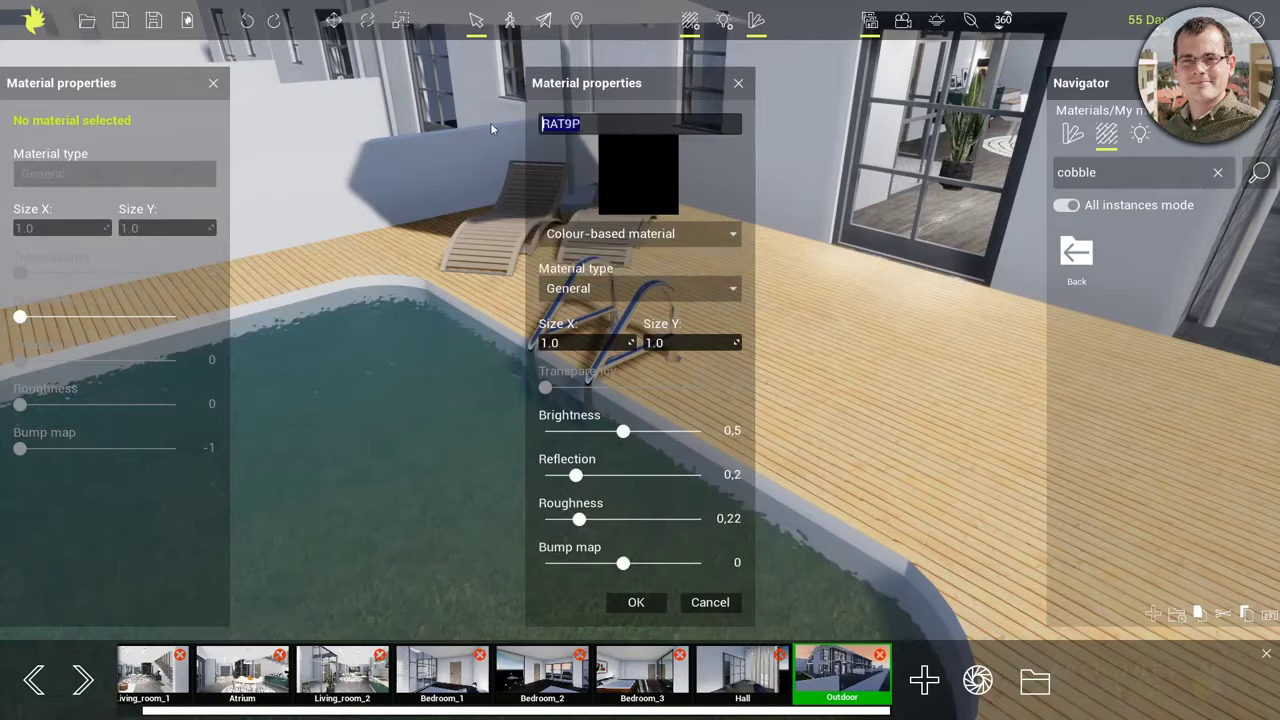
{"action": "left_click", "coordinate": [740, 86]}
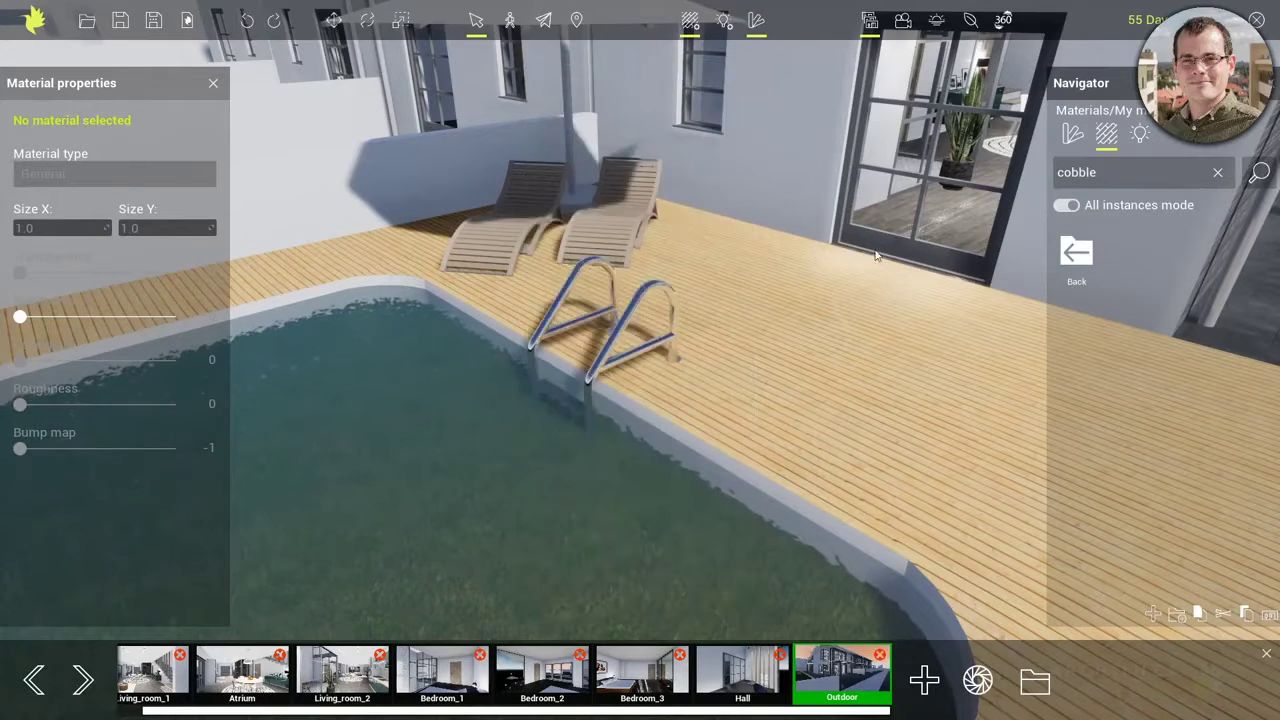
{"action": "left_click", "coordinate": [1077, 255]}
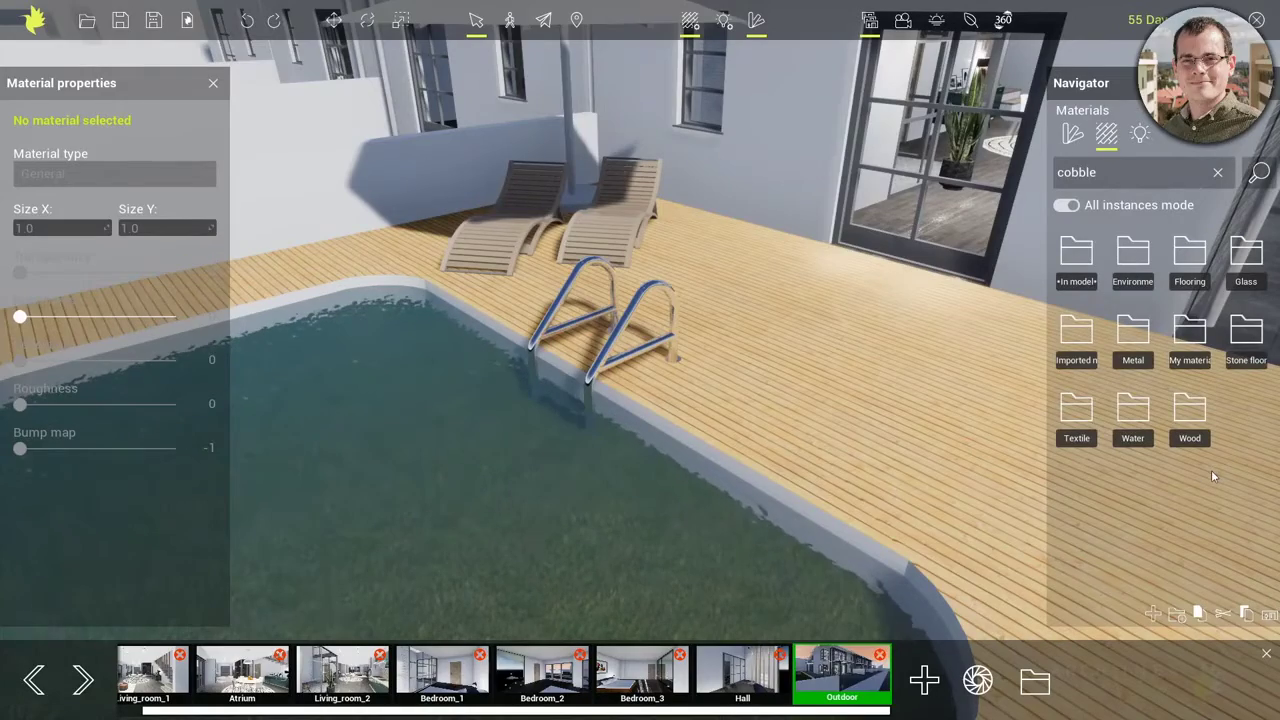
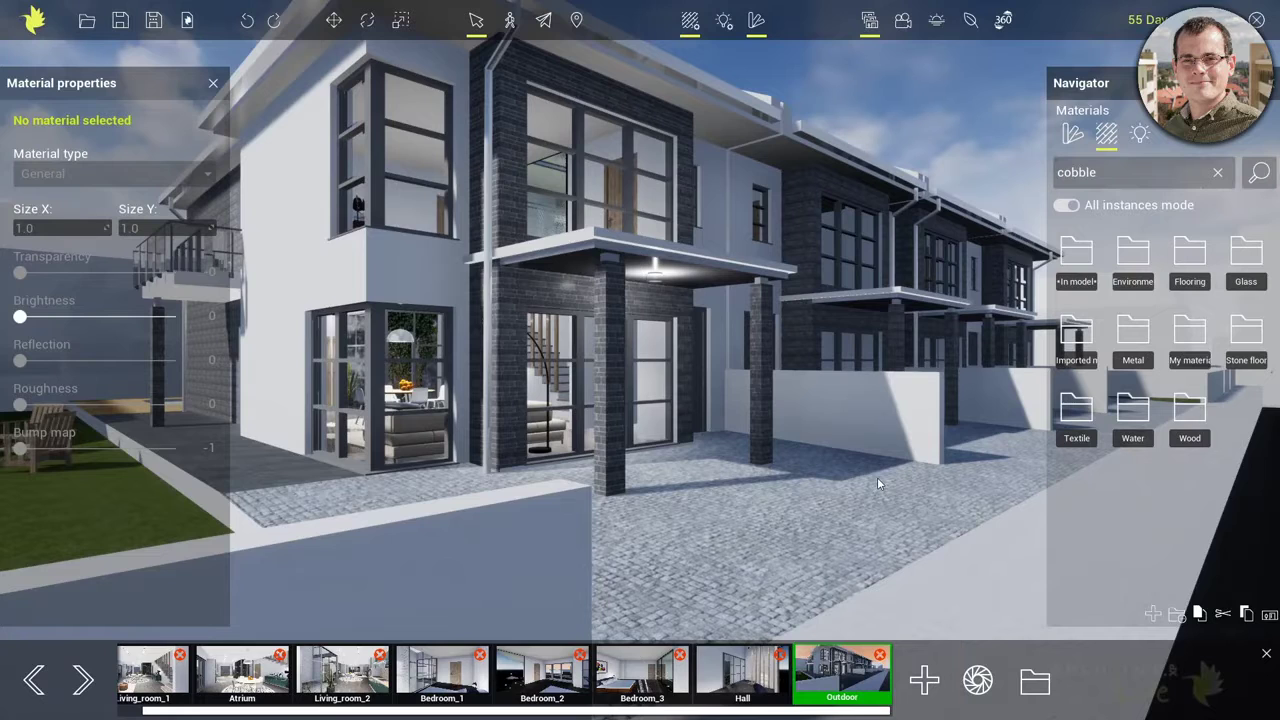
{"action": "left_click", "coordinate": [1097, 177]}
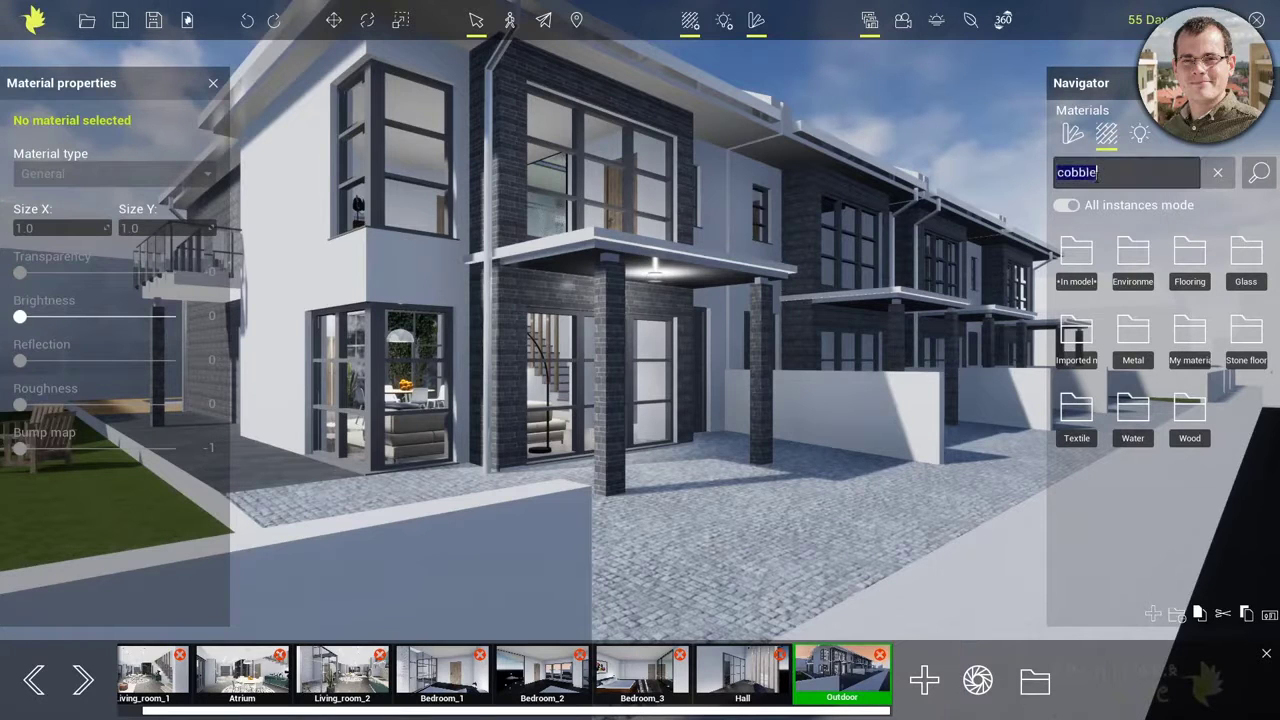
{"action": "type", "text": "c"}
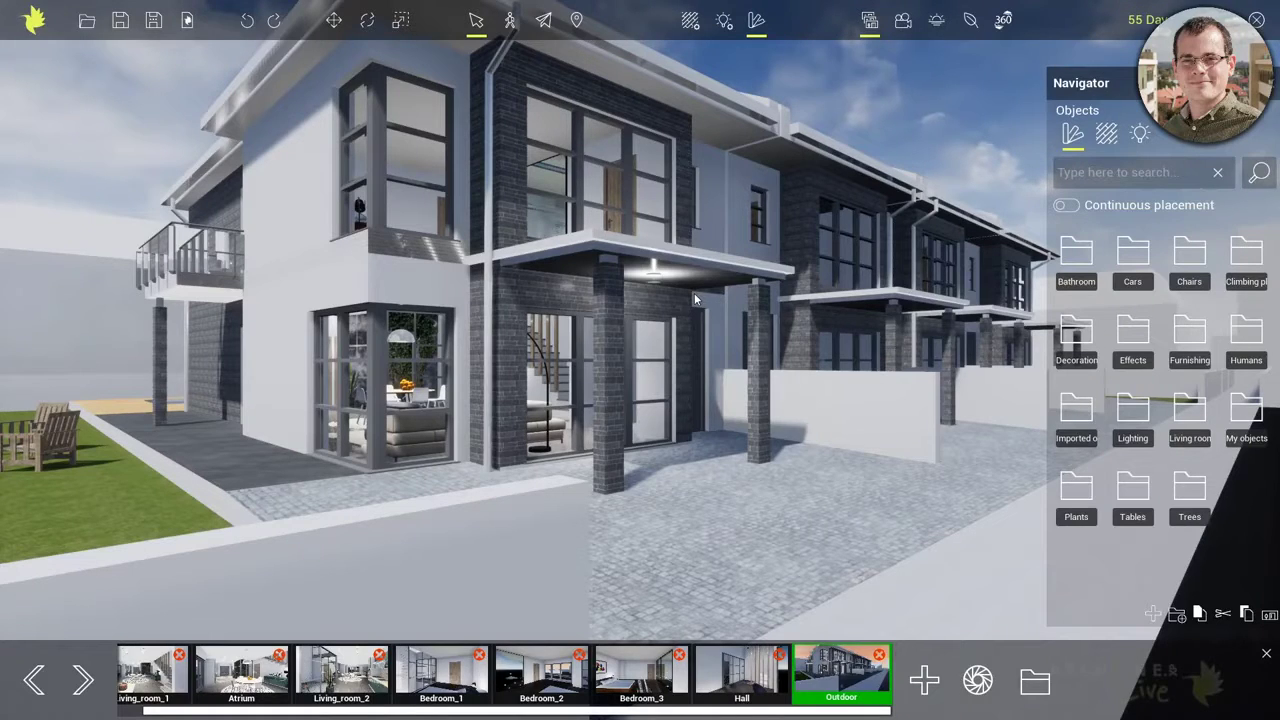
Step: Place the red sedan from the Cars objects on the cobbled driveway in front of the end house
{"action": "left_click", "coordinate": [1133, 252]}
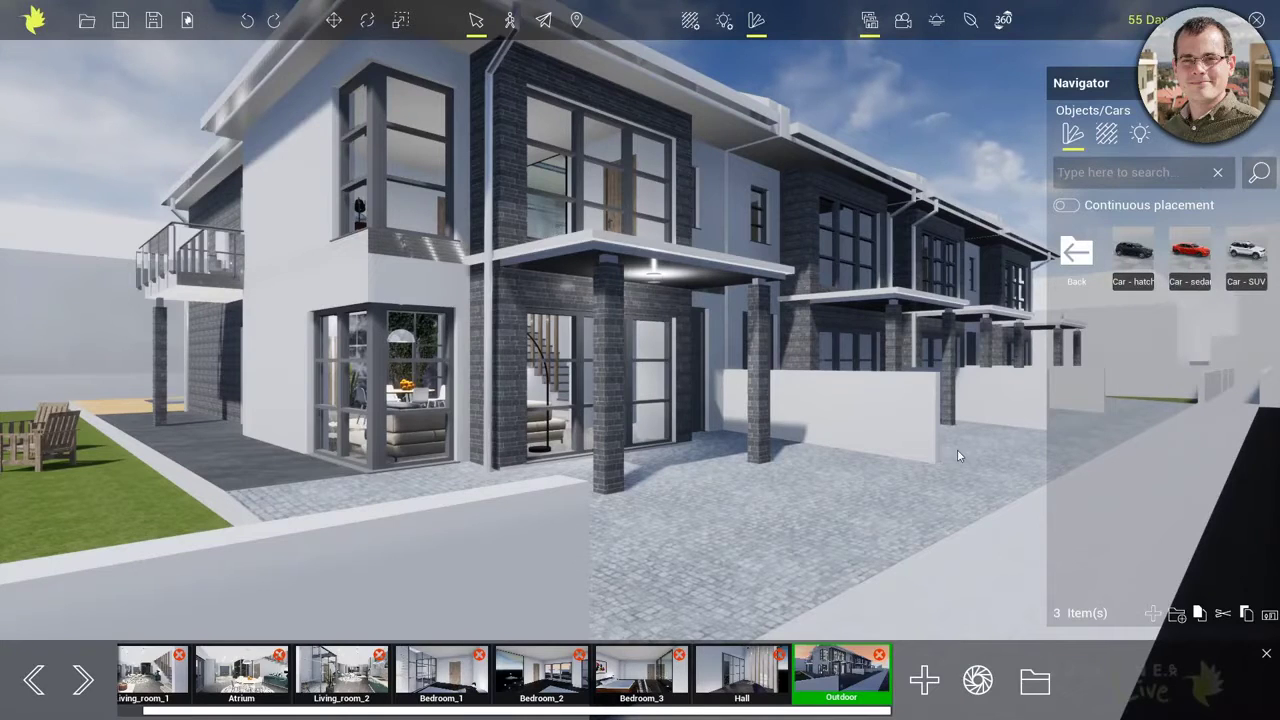
{"action": "middle_click_drag", "start_coordinate": [957, 450], "coordinate": [966, 370]}
{"action": "scroll", "coordinate": [903, 430], "scroll_direction": "up", "scroll_amount": 2}
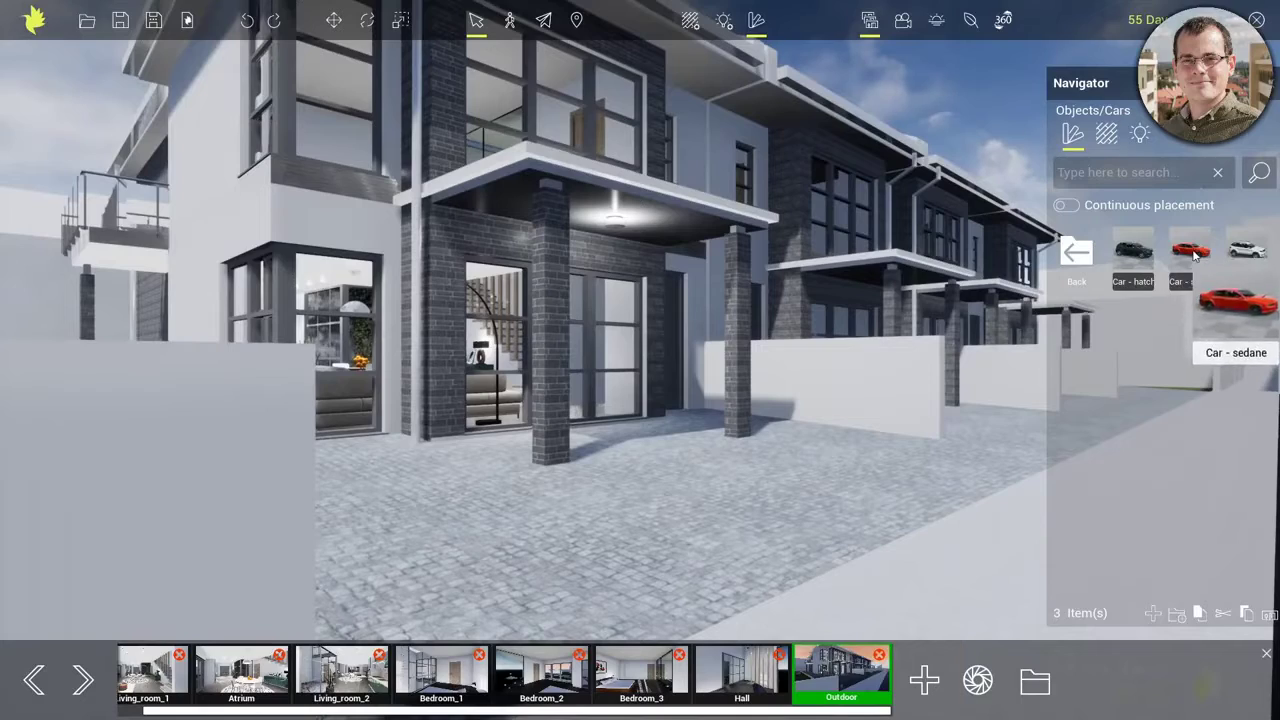
{"action": "left_click_drag", "start_coordinate": [1190, 252], "coordinate": [774, 490]}
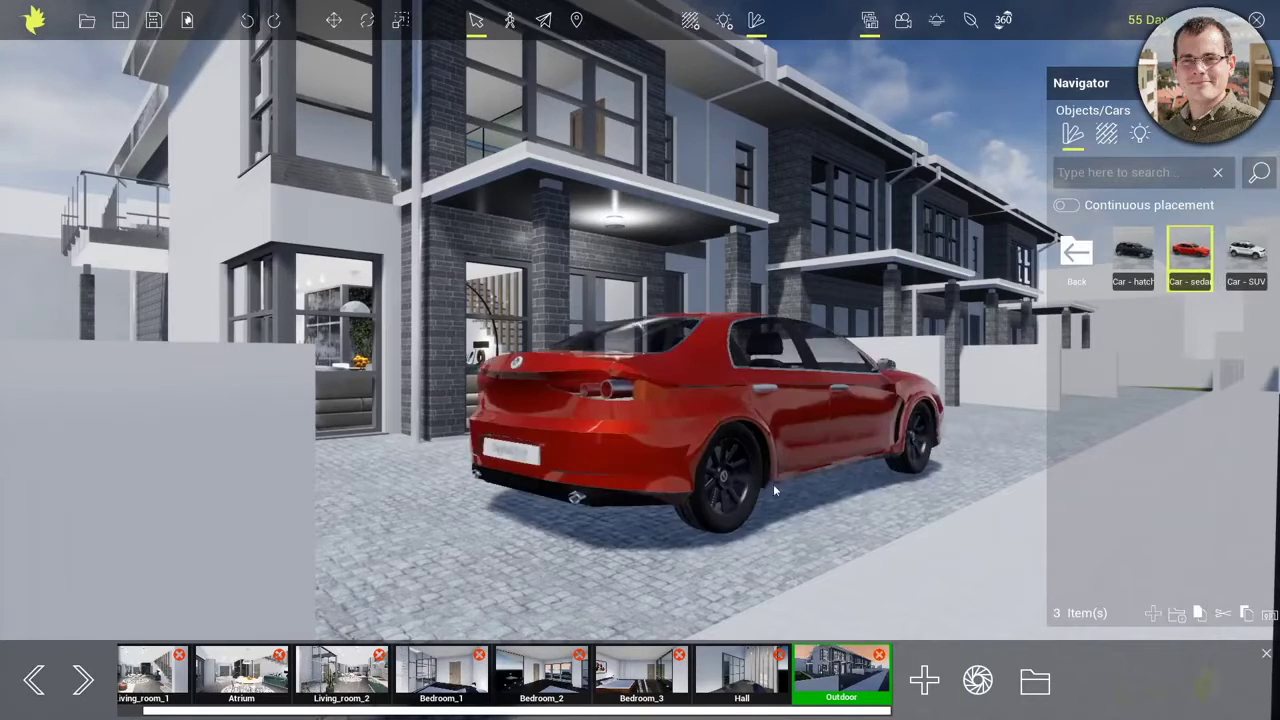
Step: Rotate the red sedan horizontally so its front faces the road and shift it sideways away from the porch column
{"action": "middle_click_drag", "start_coordinate": [868, 441], "coordinate": [711, 594]}
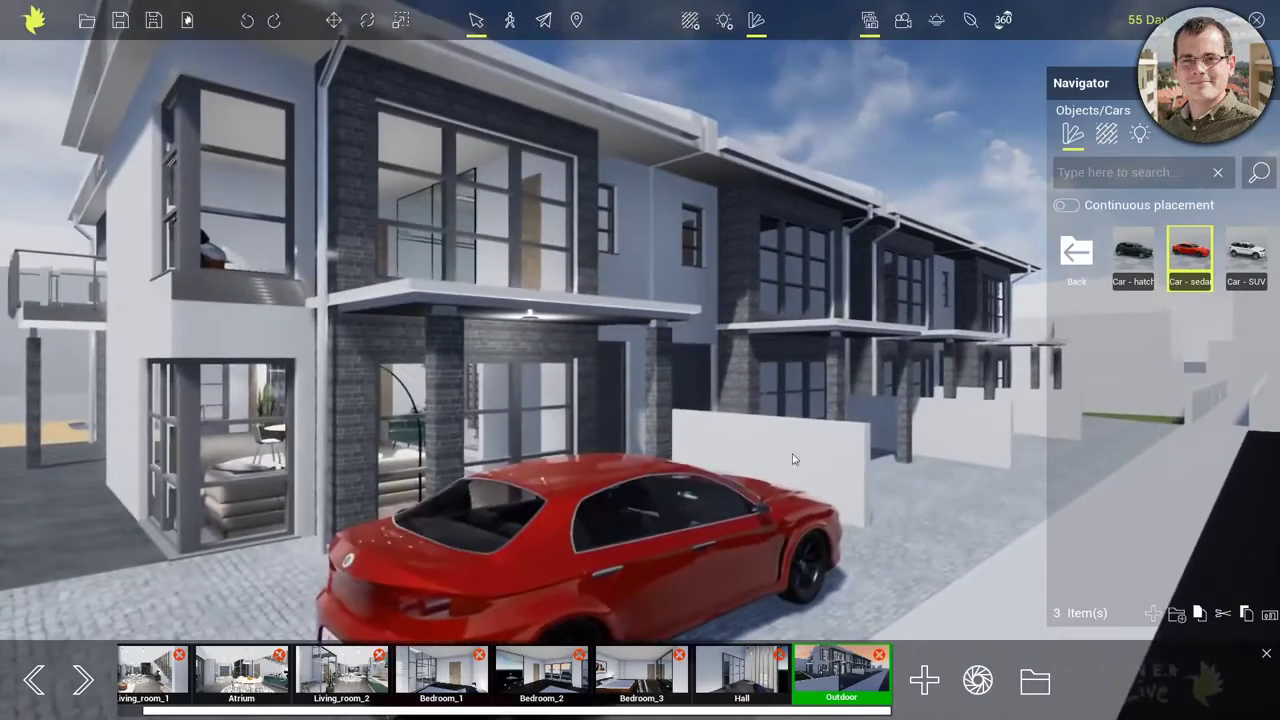
{"action": "middle_click_drag", "start_coordinate": [792, 453], "coordinate": [724, 496]}
{"action": "right_click_drag", "start_coordinate": [714, 474], "coordinate": [699, 486]}
{"action": "left_click", "coordinate": [682, 484]}
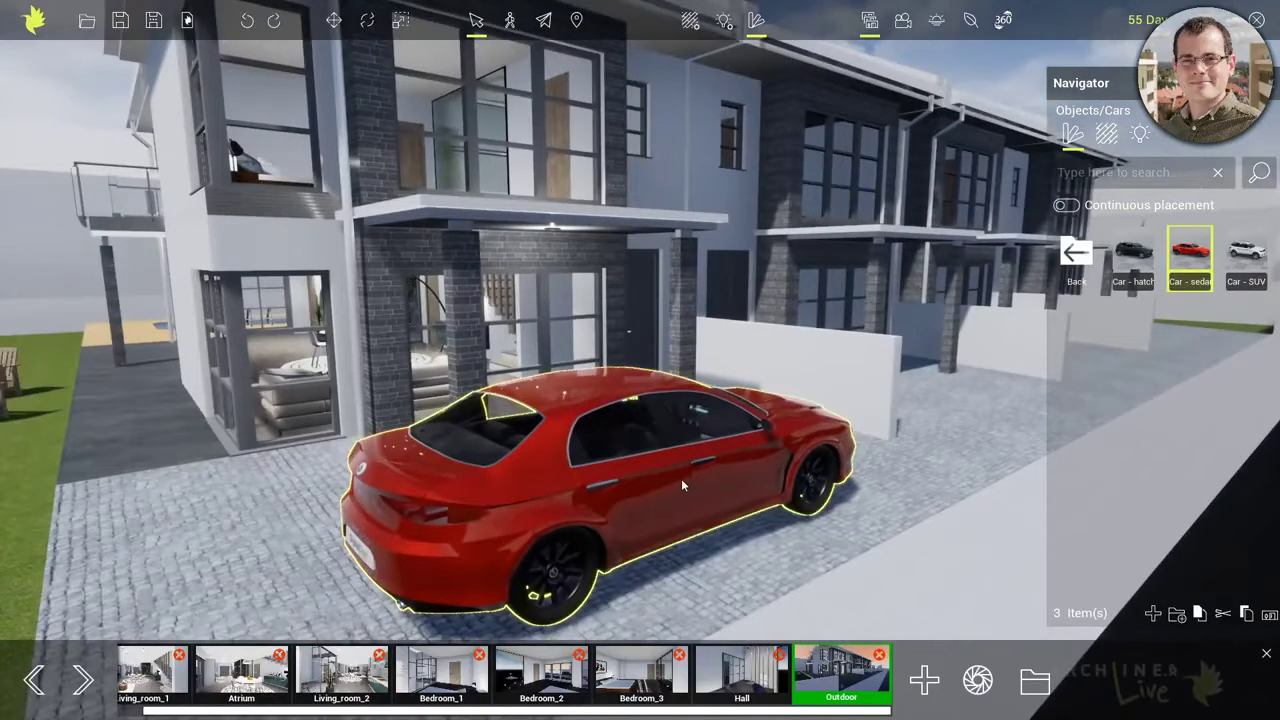
{"action": "key", "text": "r"}
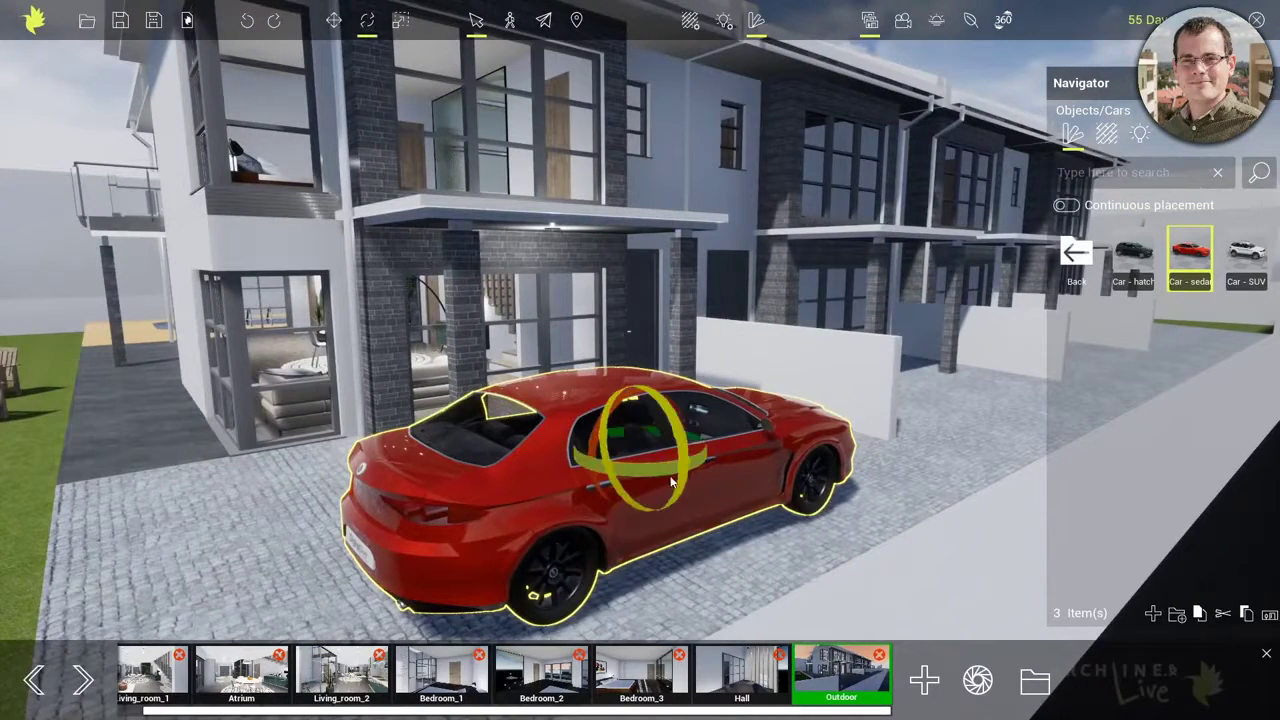
{"action": "left_click_drag", "start_coordinate": [662, 472], "coordinate": [587, 482]}
{"action": "right_click_drag", "start_coordinate": [726, 474], "coordinate": [728, 479]}
{"action": "key", "text": "w"}
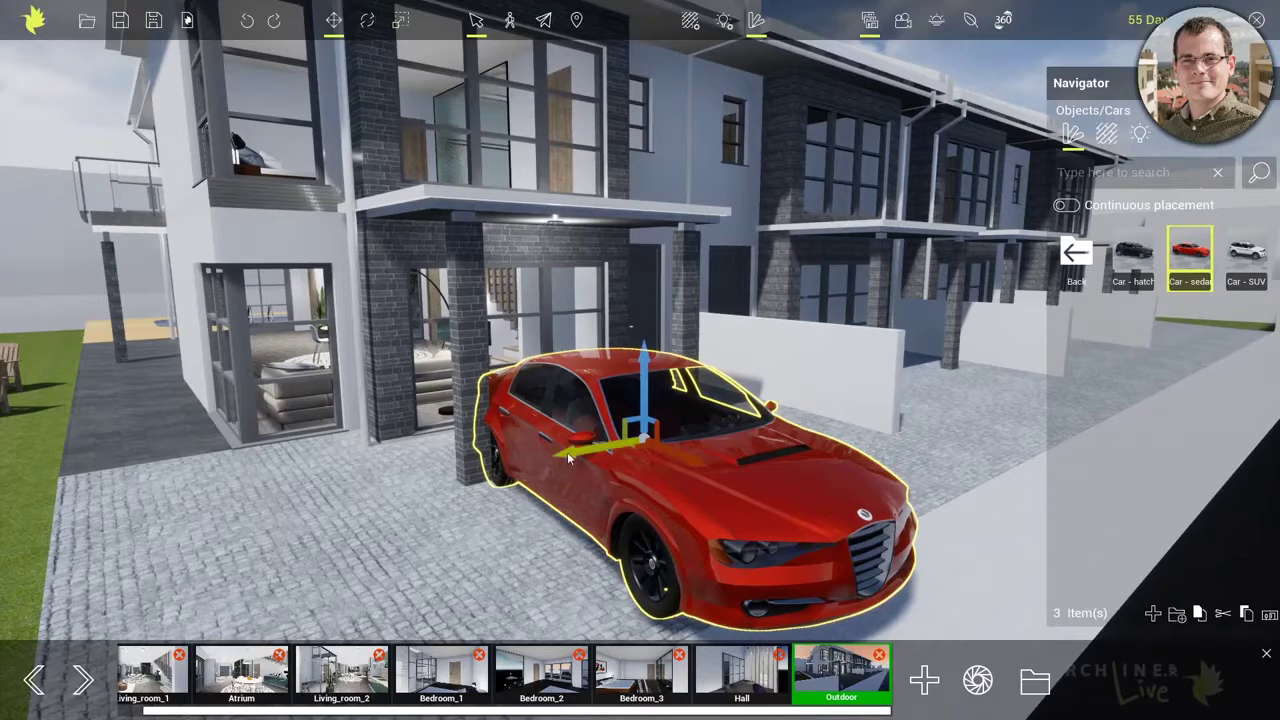
{"action": "left_click_drag", "start_coordinate": [570, 459], "coordinate": [600, 443]}
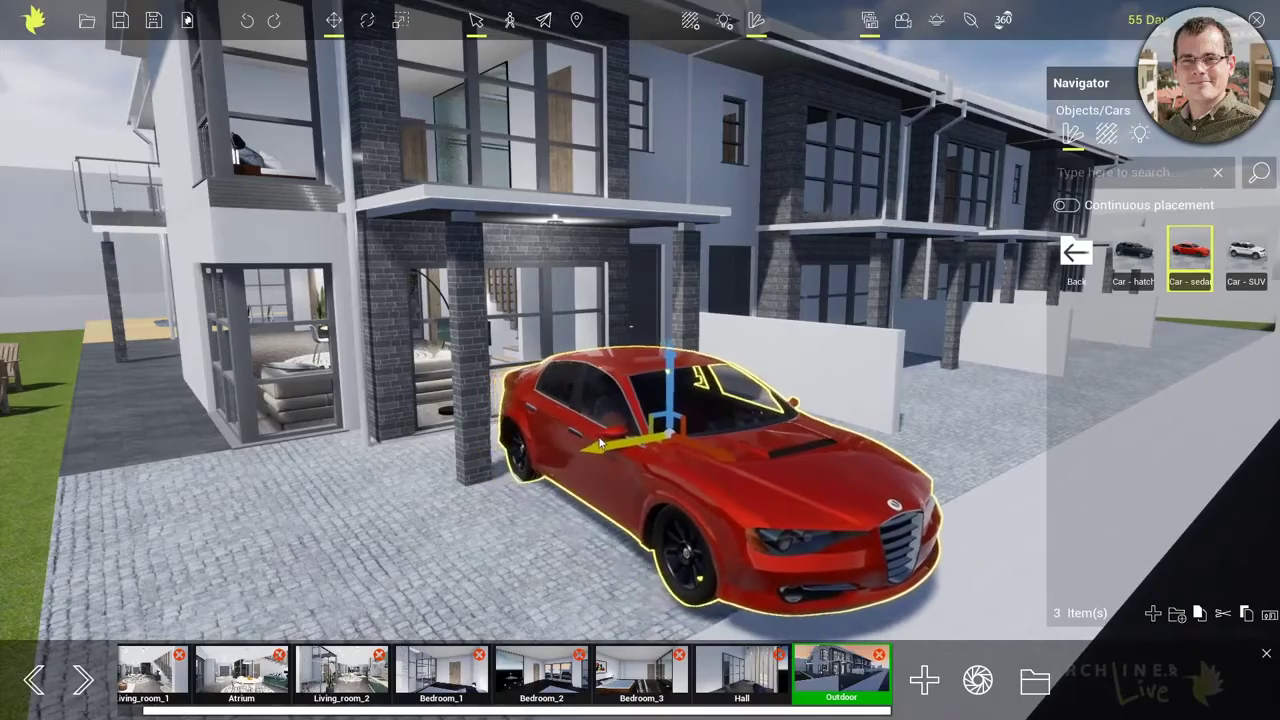
Step: Tilt the red sedan slightly forward so its front wheels come down toward the pavement, and deselect it
{"action": "middle_click_drag", "start_coordinate": [834, 500], "coordinate": [668, 294]}
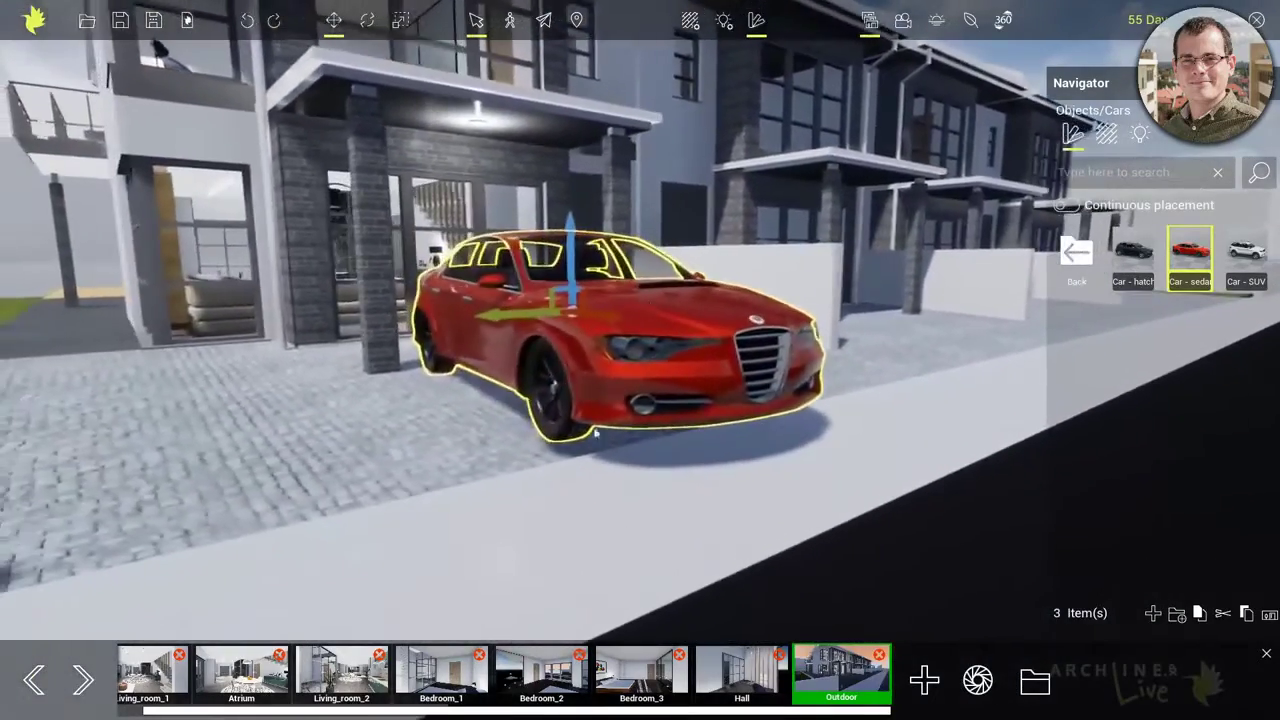
{"action": "middle_click_drag", "start_coordinate": [619, 427], "coordinate": [642, 420]}
{"action": "key", "text": "space"}
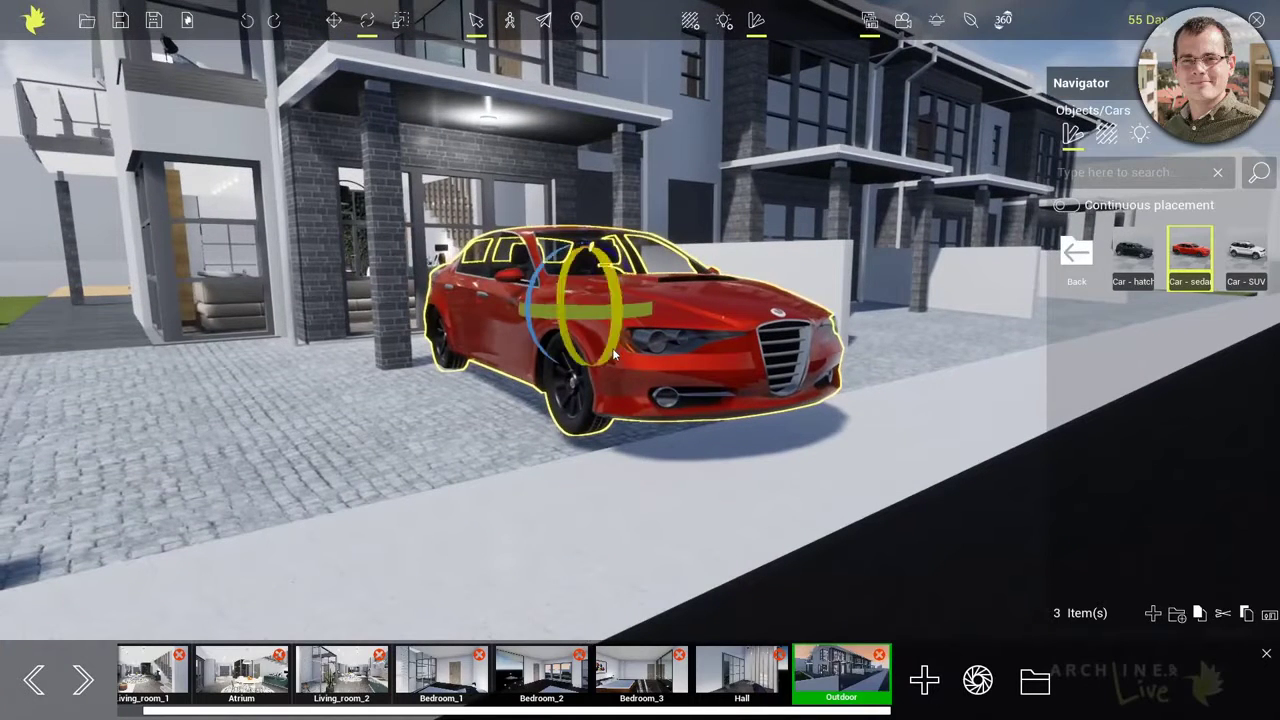
{"action": "left_click_drag", "start_coordinate": [611, 292], "coordinate": [696, 328]}
{"action": "right_click_drag", "start_coordinate": [696, 328], "coordinate": [724, 285]}
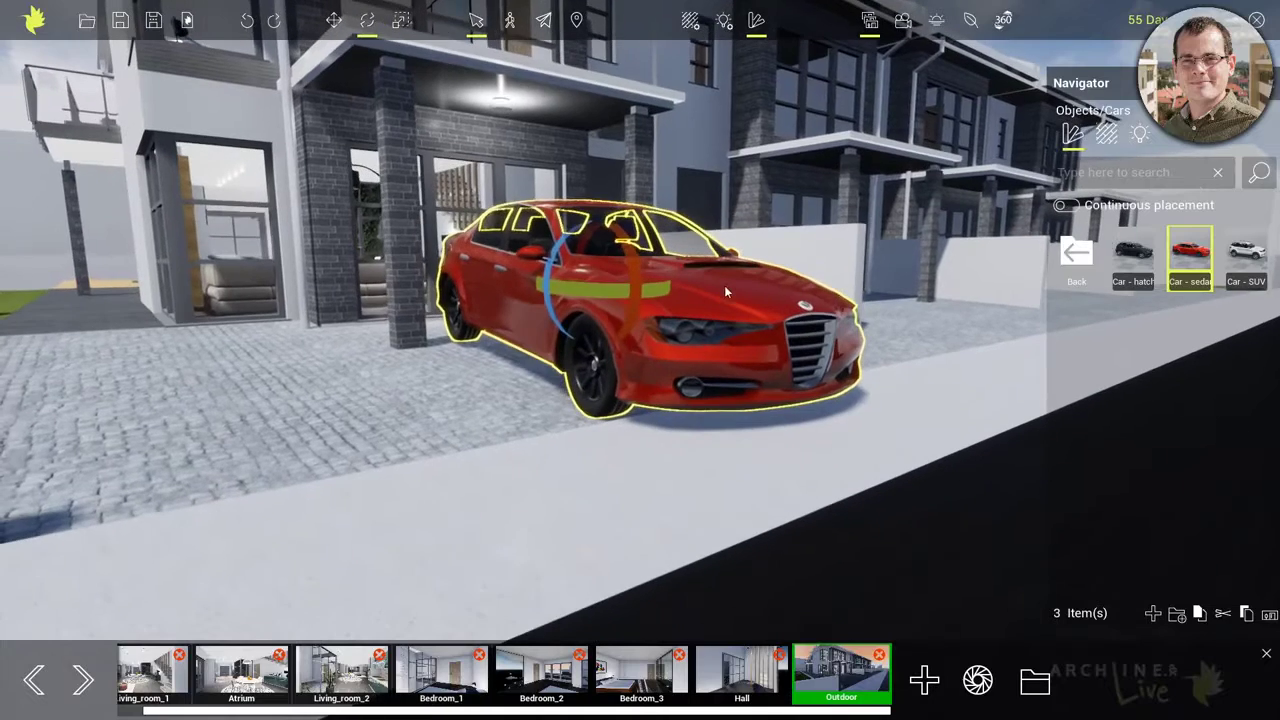
{"action": "key", "text": "w"}
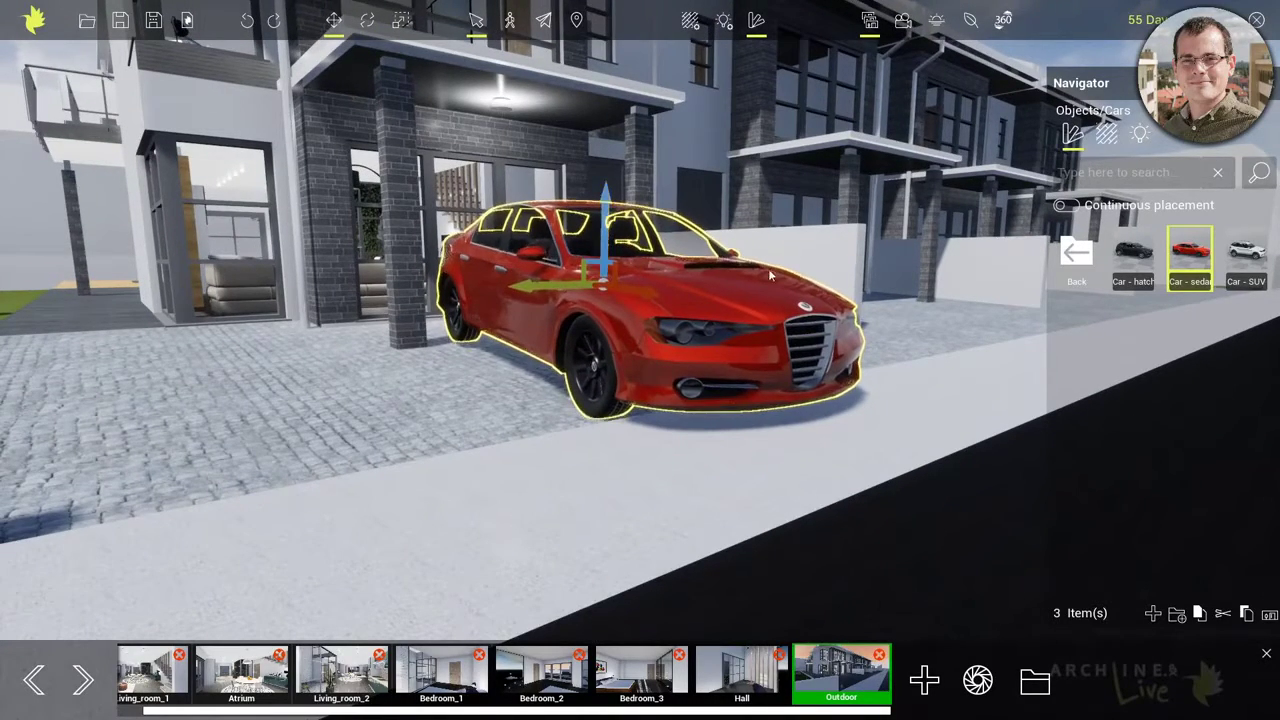
{"action": "middle_click_drag", "start_coordinate": [768, 268], "coordinate": [655, 449]}
{"action": "key", "text": "Escape"}
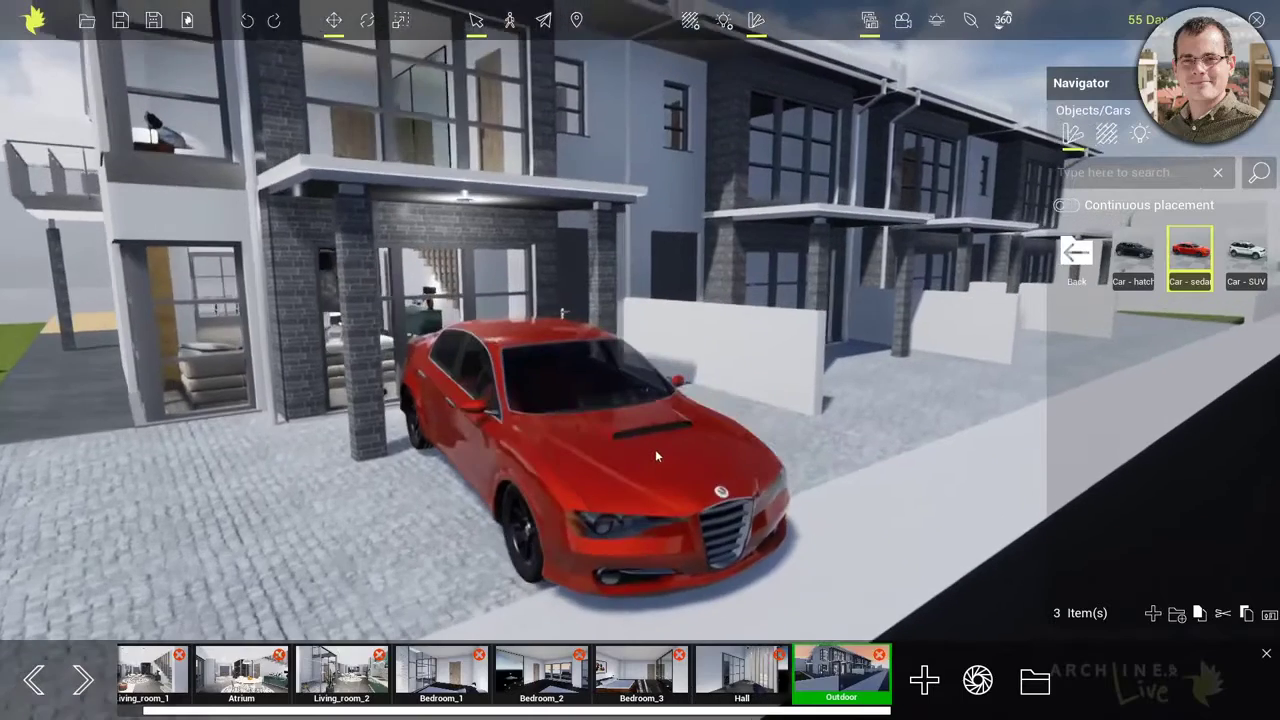
{"action": "scroll", "coordinate": [654, 442], "scroll_direction": "down", "scroll_amount": 3}
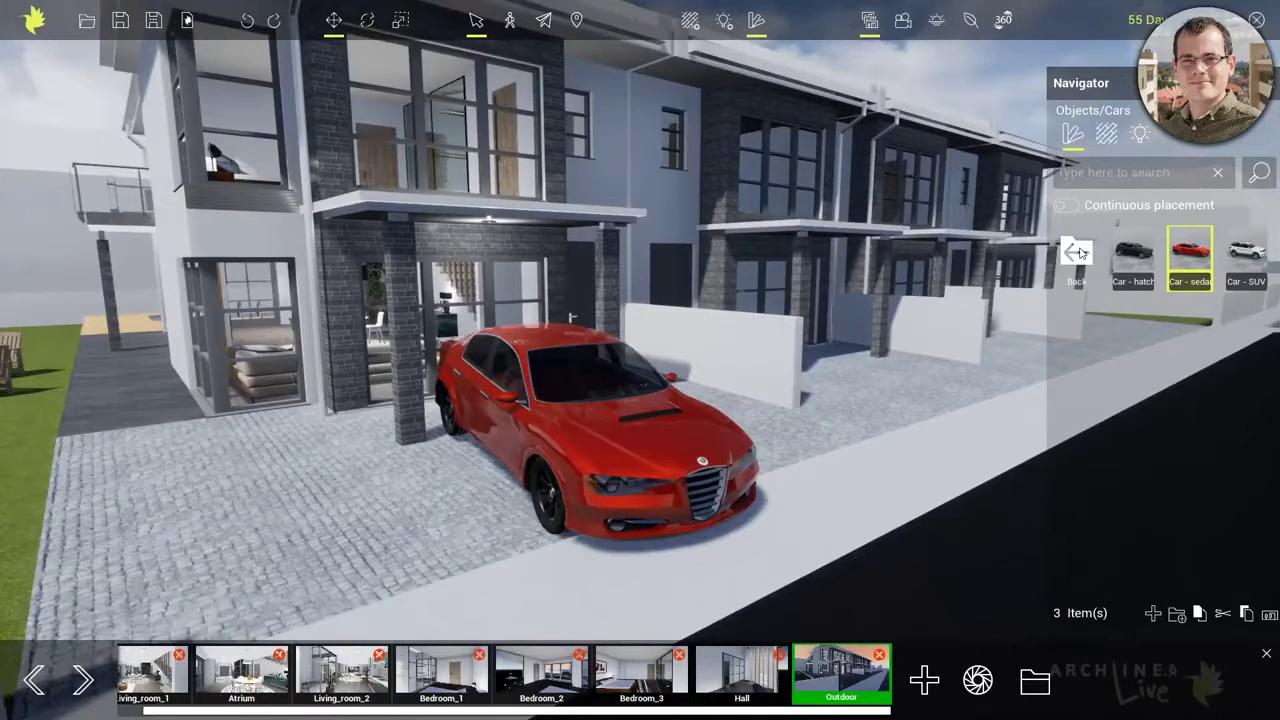
Step: Place the walking man in a dark suit from the Humans objects on the driveway beside the red sedan
{"action": "left_click", "coordinate": [1077, 252]}
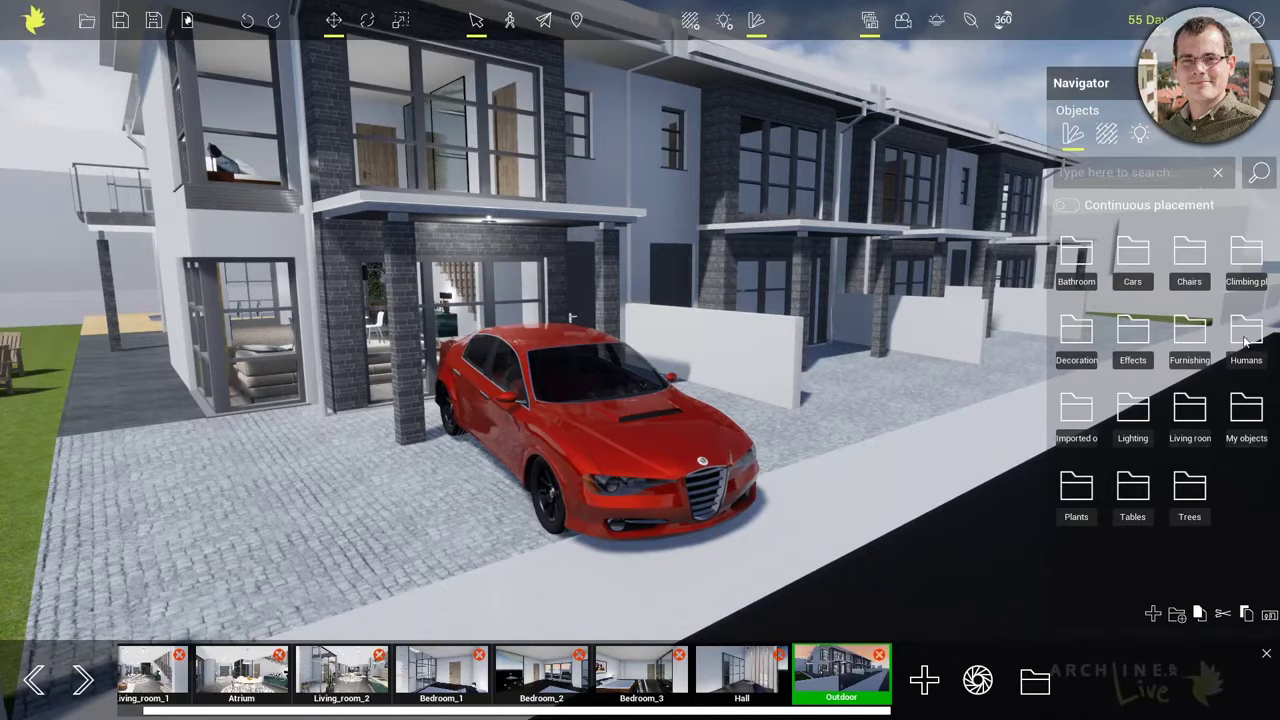
{"action": "left_click", "coordinate": [1245, 338]}
{"action": "left_click_drag", "start_coordinate": [889, 378], "coordinate": [900, 338]}
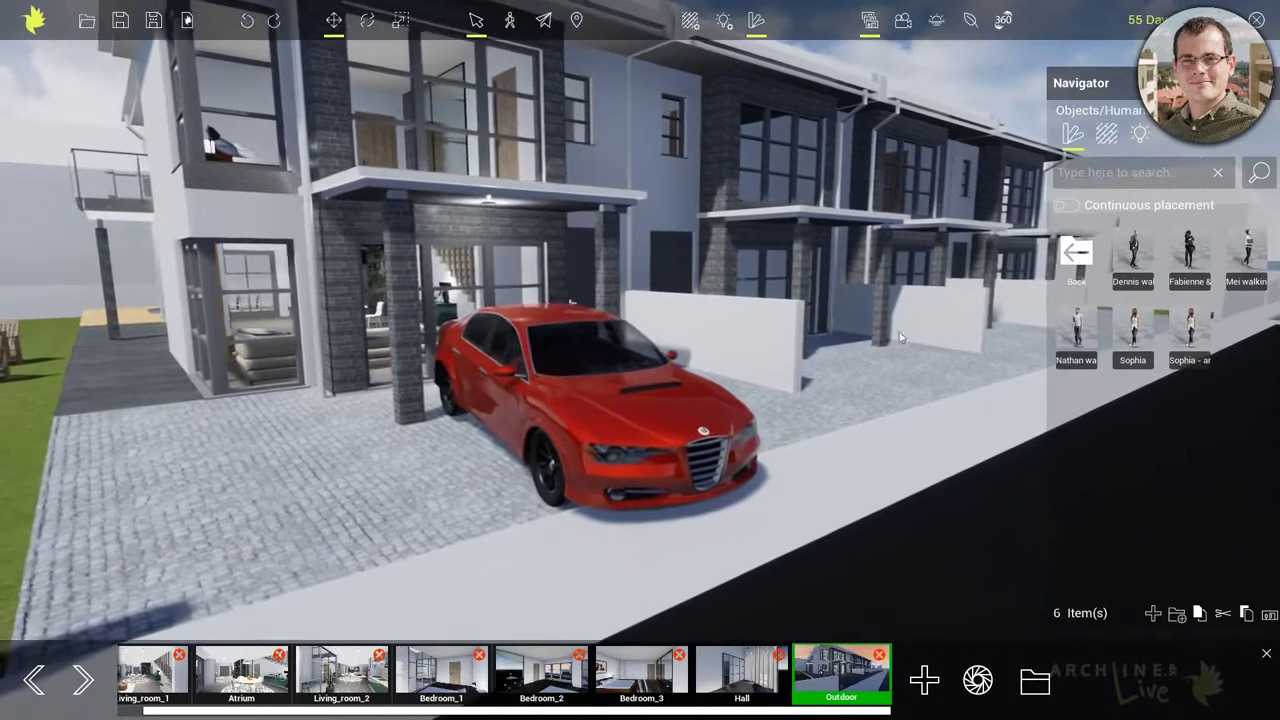
{"action": "left_click_drag", "start_coordinate": [1133, 270], "coordinate": [398, 472]}
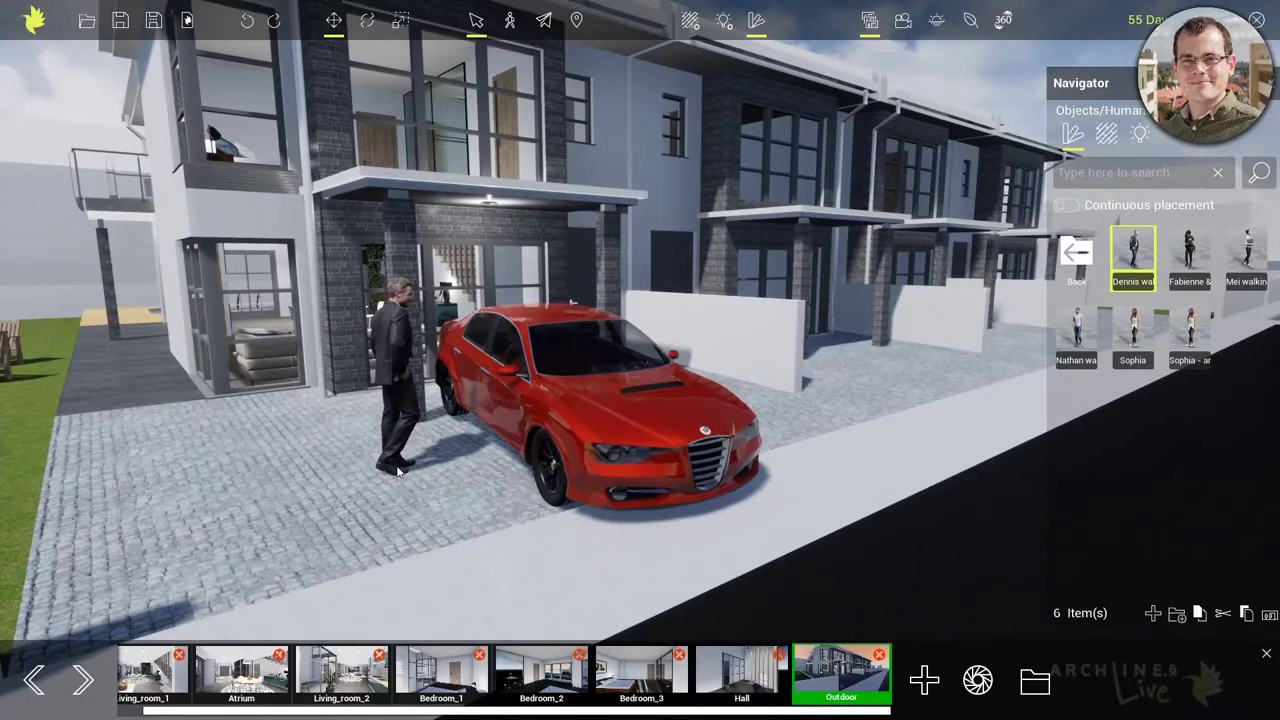
Step: Rotate the man beside the sedan about his vertical axis so he faces the road, and deselect him
{"action": "left_click", "coordinate": [397, 470]}
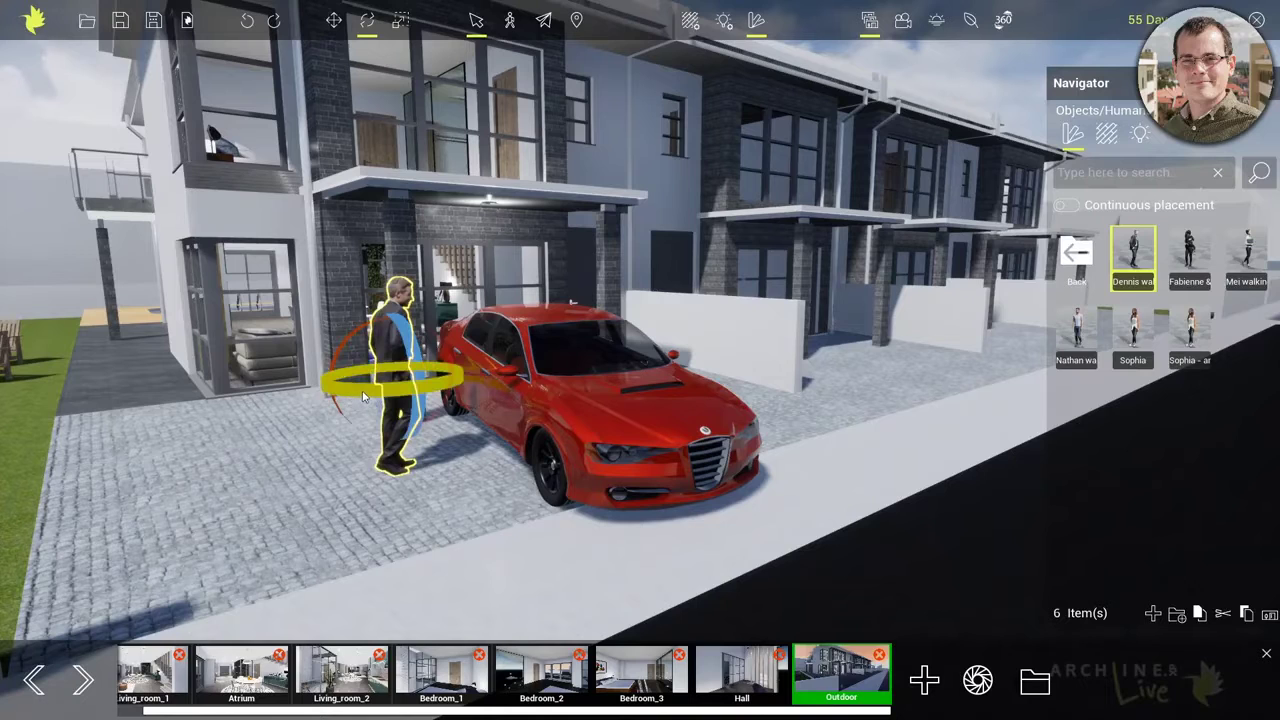
{"action": "left_click_drag", "start_coordinate": [363, 396], "coordinate": [345, 397]}
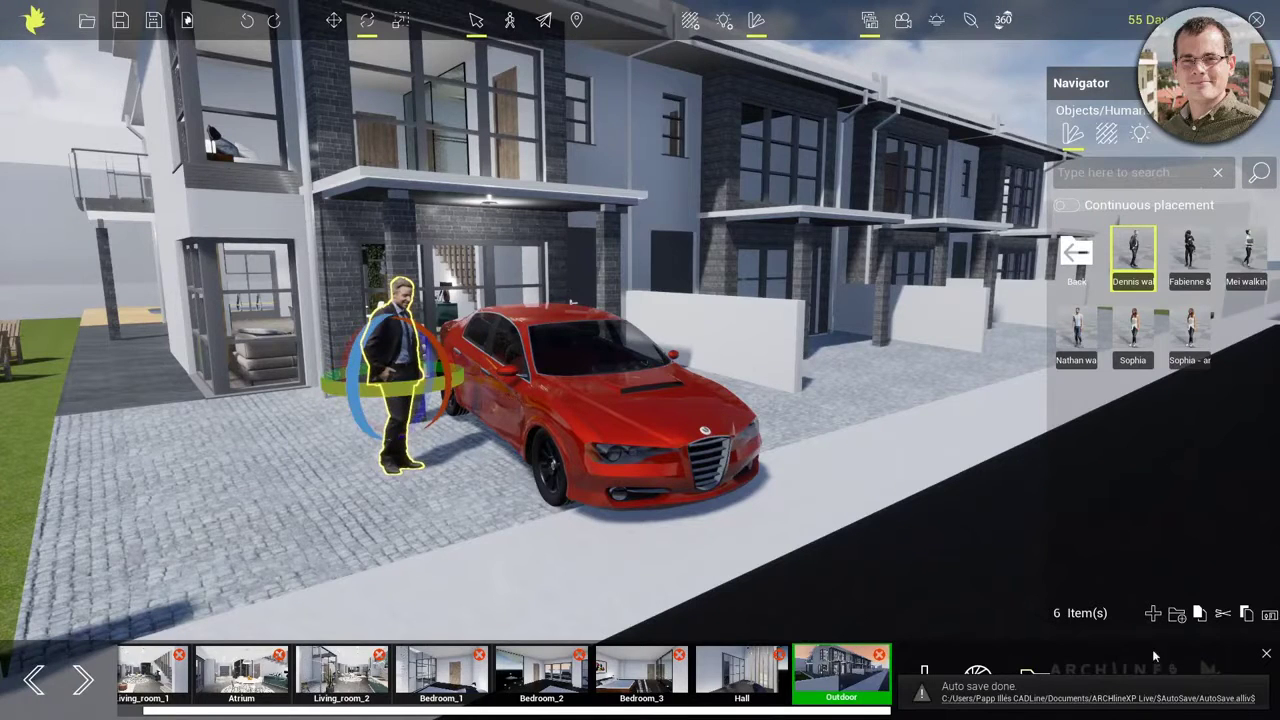
{"action": "left_click", "coordinate": [291, 437]}
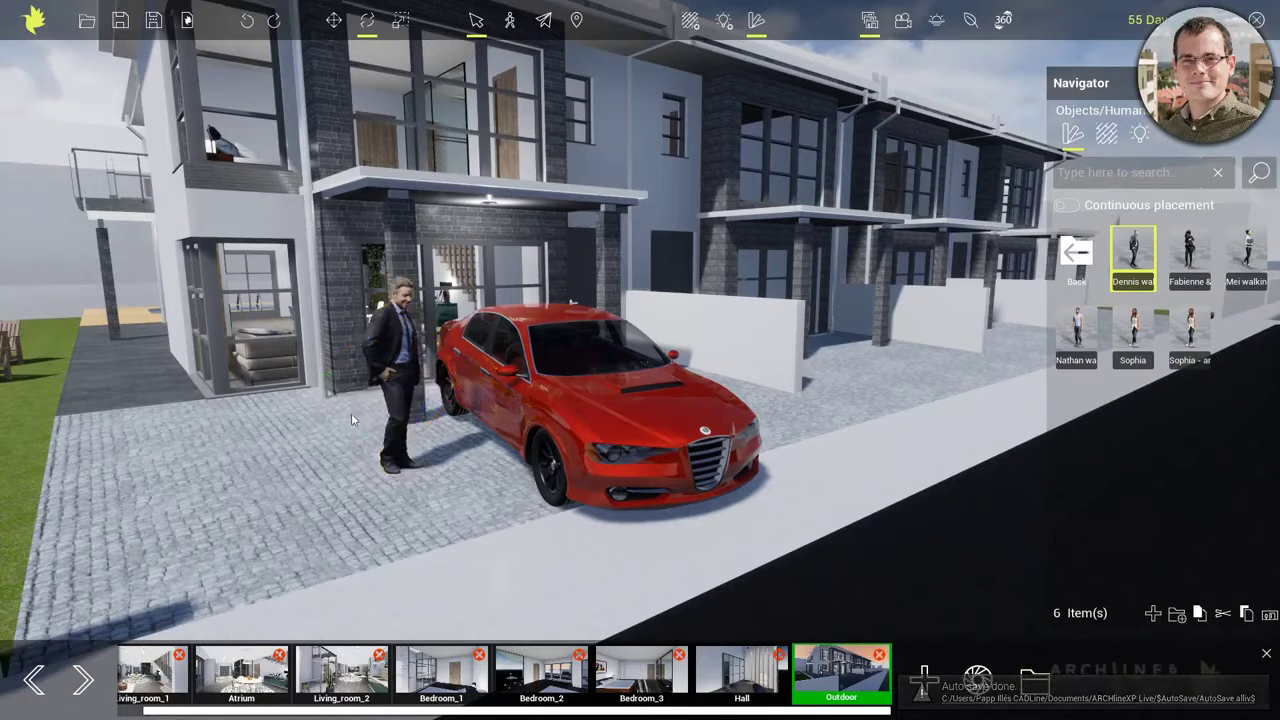
{"action": "middle_click_drag", "start_coordinate": [367, 381], "coordinate": [374, 389]}
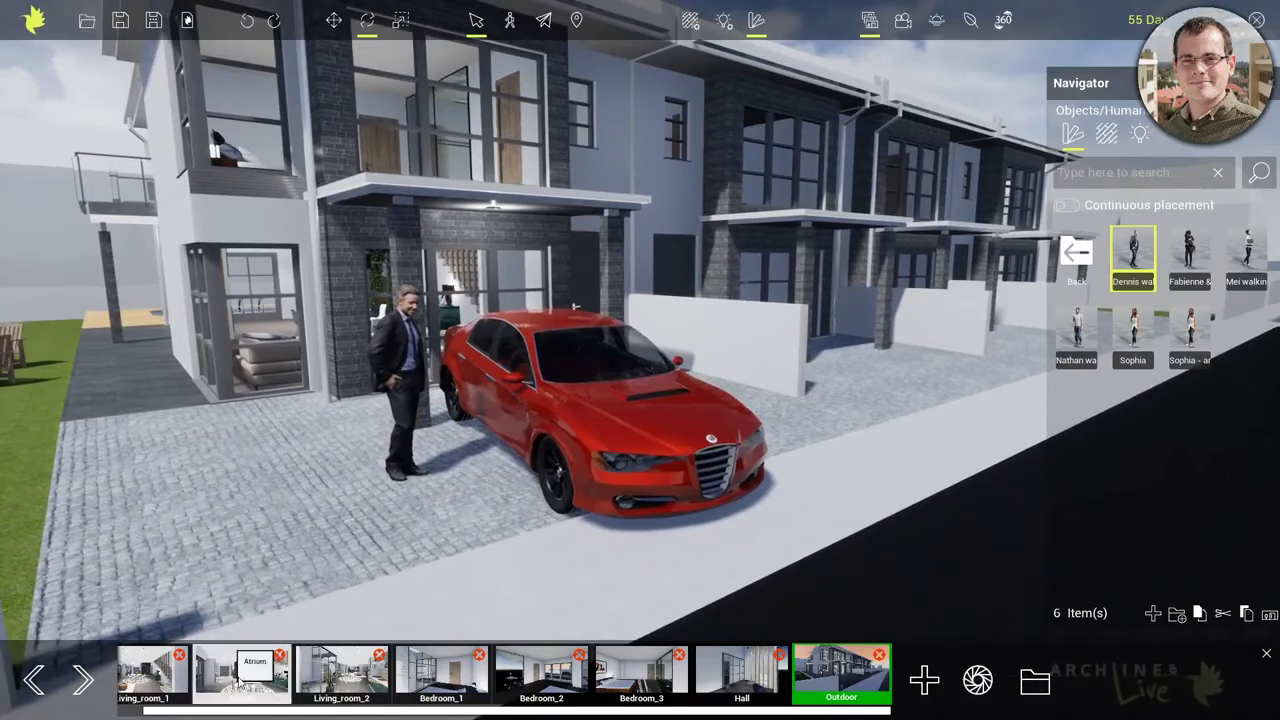
Step: Place the standing woman with a hand on her hip from the Humans objects beside the dining table in the Atrium view
{"action": "left_click", "coordinate": [270, 655]}
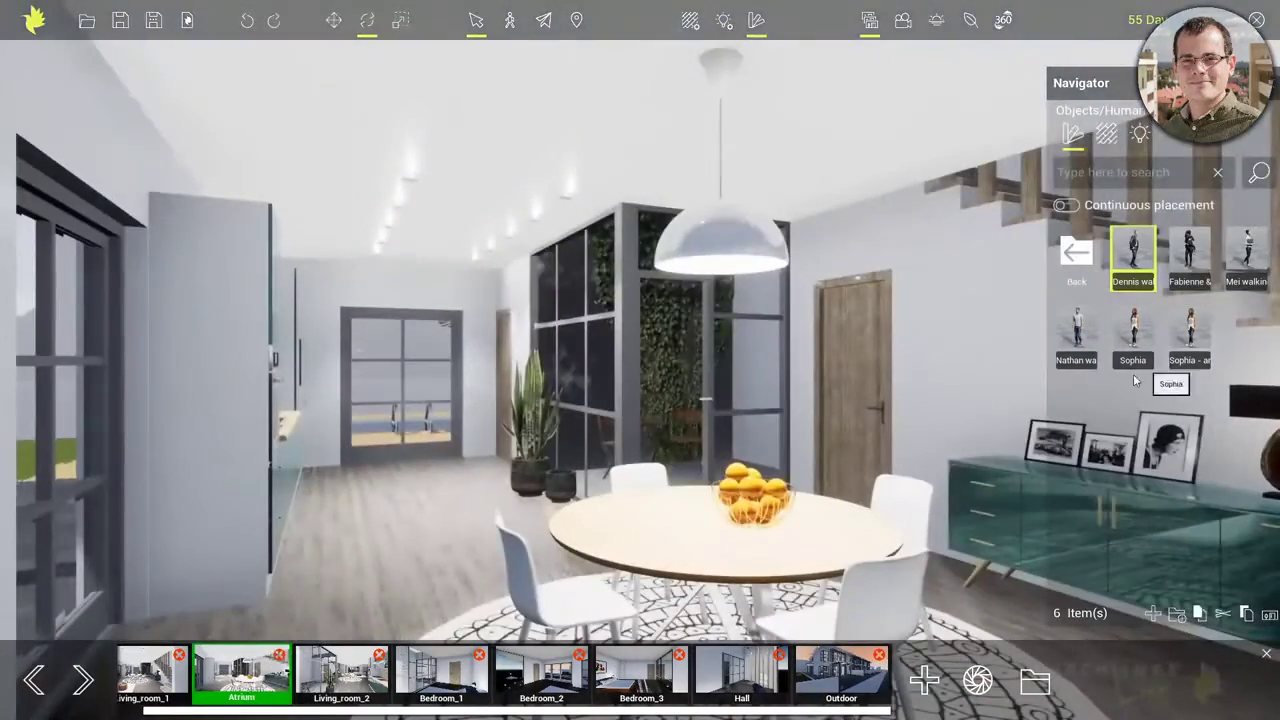
{"action": "mouse_move", "coordinate": [1185, 345]}
{"action": "left_click_drag", "start_coordinate": [1185, 345], "coordinate": [411, 578]}
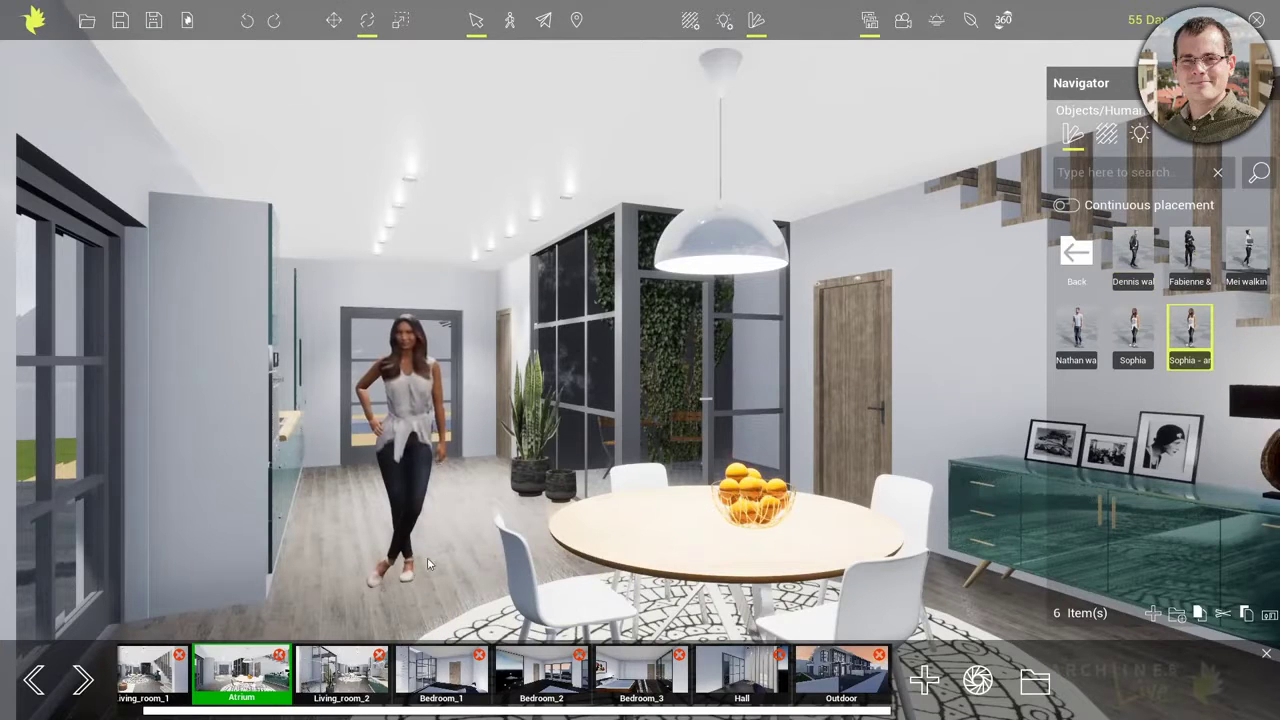
{"action": "middle_click_drag", "start_coordinate": [433, 559], "coordinate": [359, 559]}
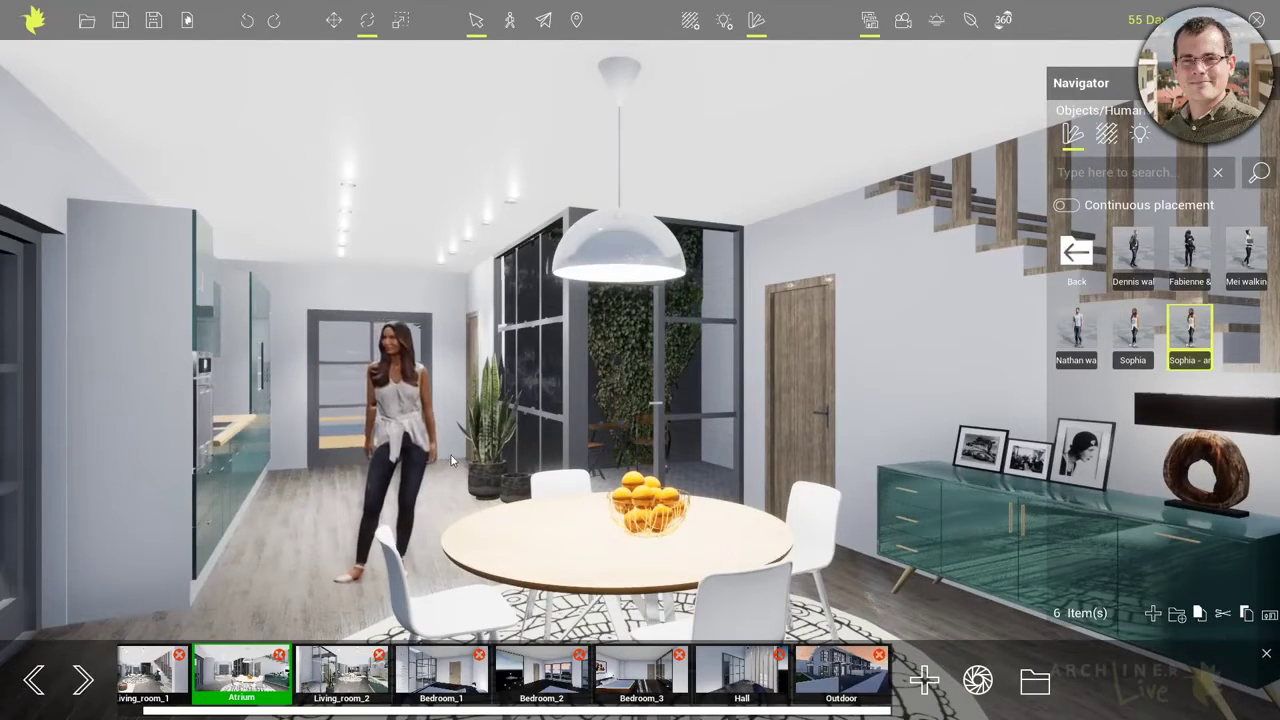
Step: In the Outdoor view, place three Acacia confusa XS trees along the paving before the neighbouring houses, using continuous placement
{"action": "left_click", "coordinate": [850, 670]}
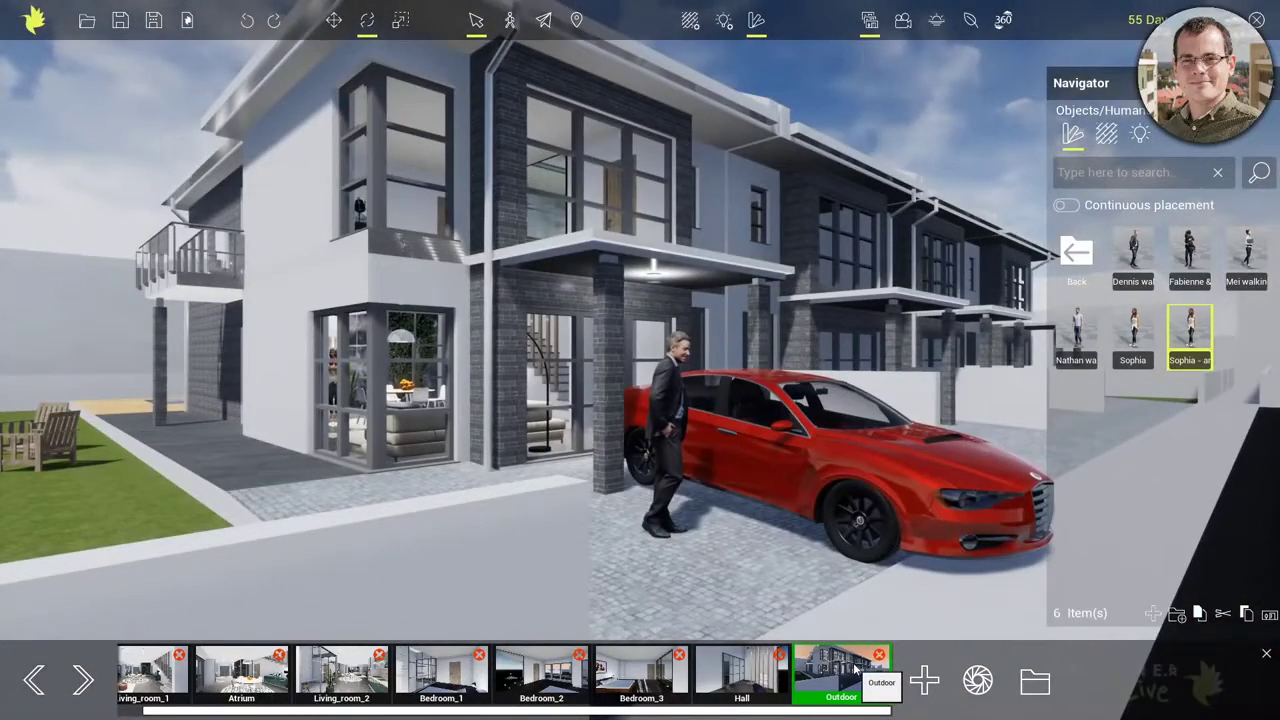
{"action": "middle_click_drag", "start_coordinate": [938, 614], "coordinate": [662, 621]}
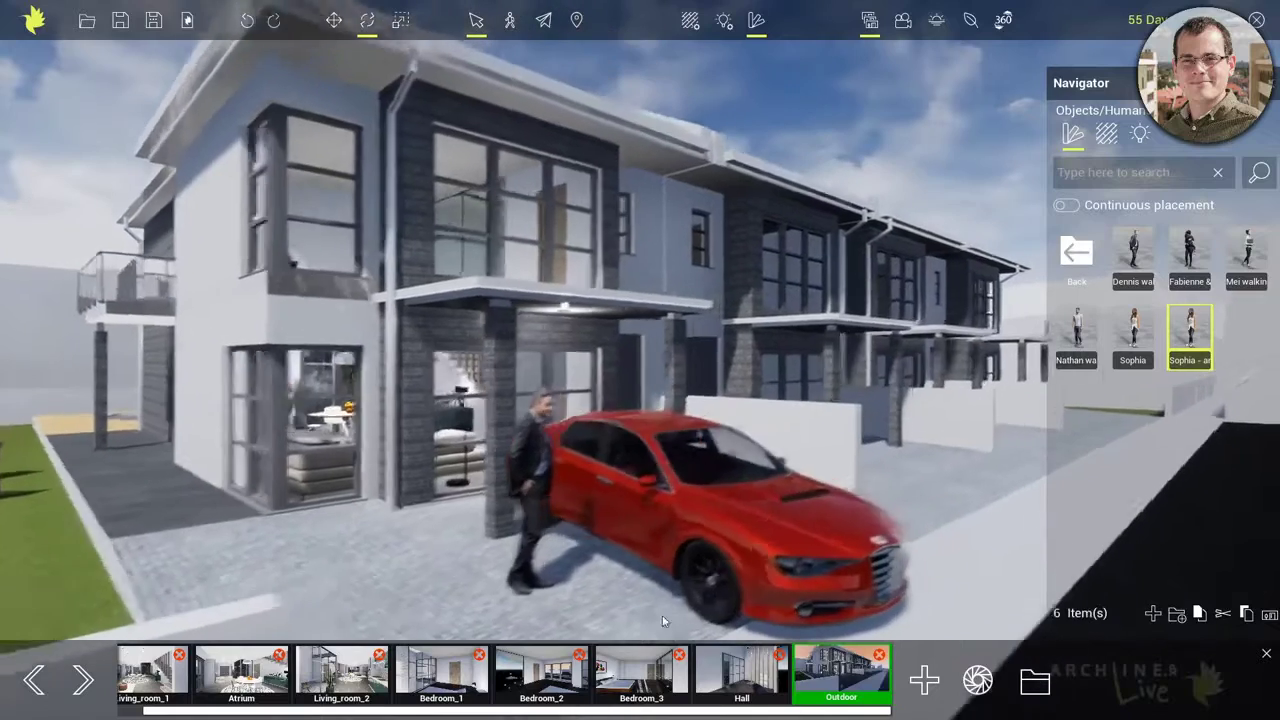
{"action": "left_click_drag", "start_coordinate": [662, 621], "coordinate": [691, 494]}
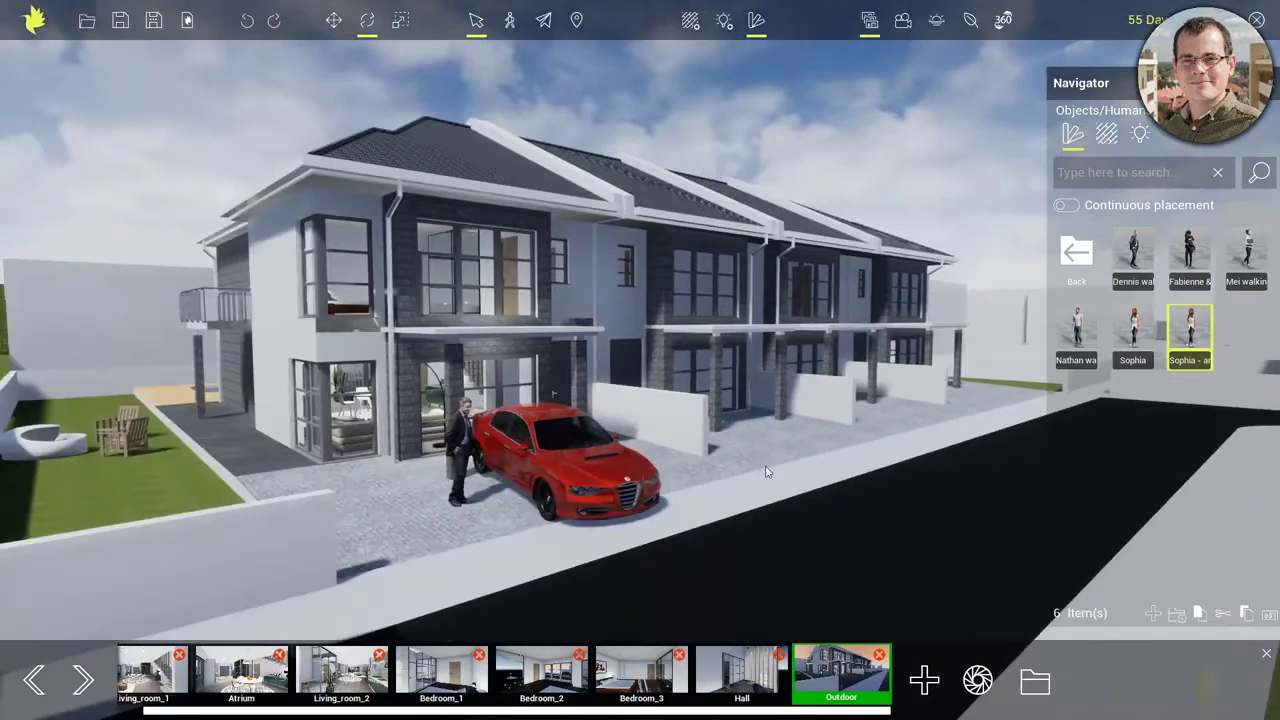
{"action": "left_click", "coordinate": [1077, 255]}
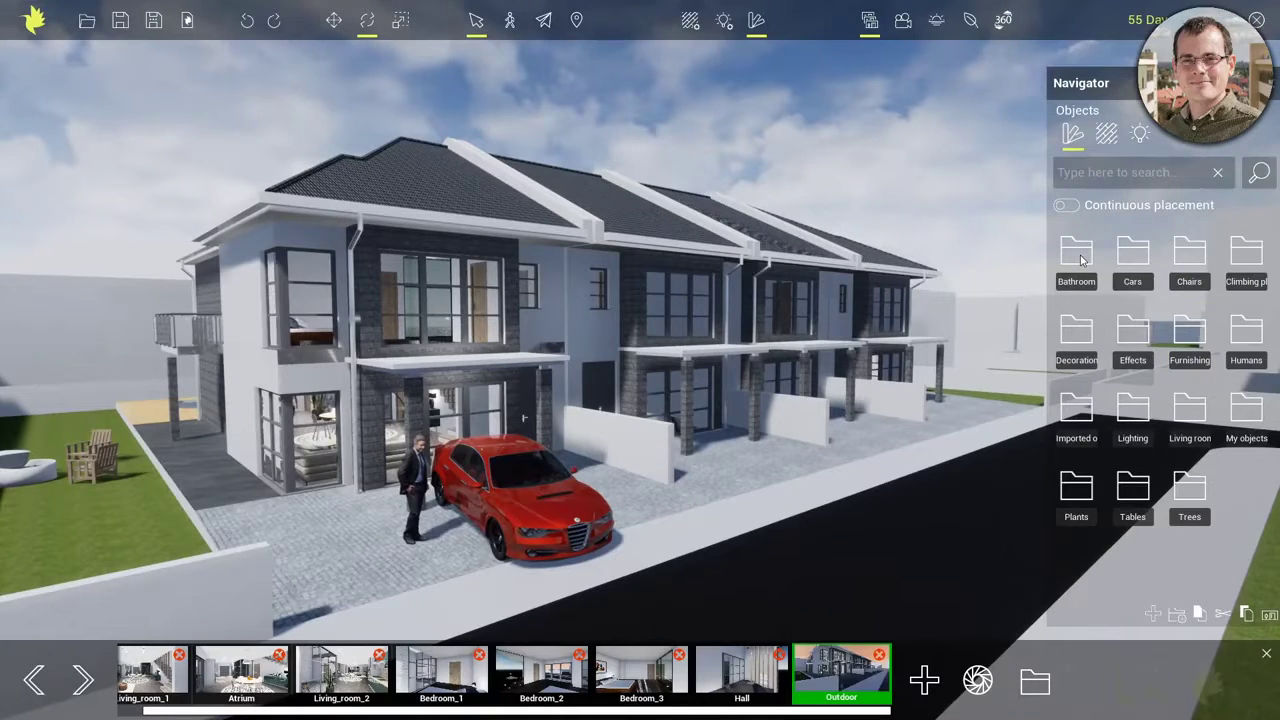
{"action": "left_click", "coordinate": [1195, 490]}
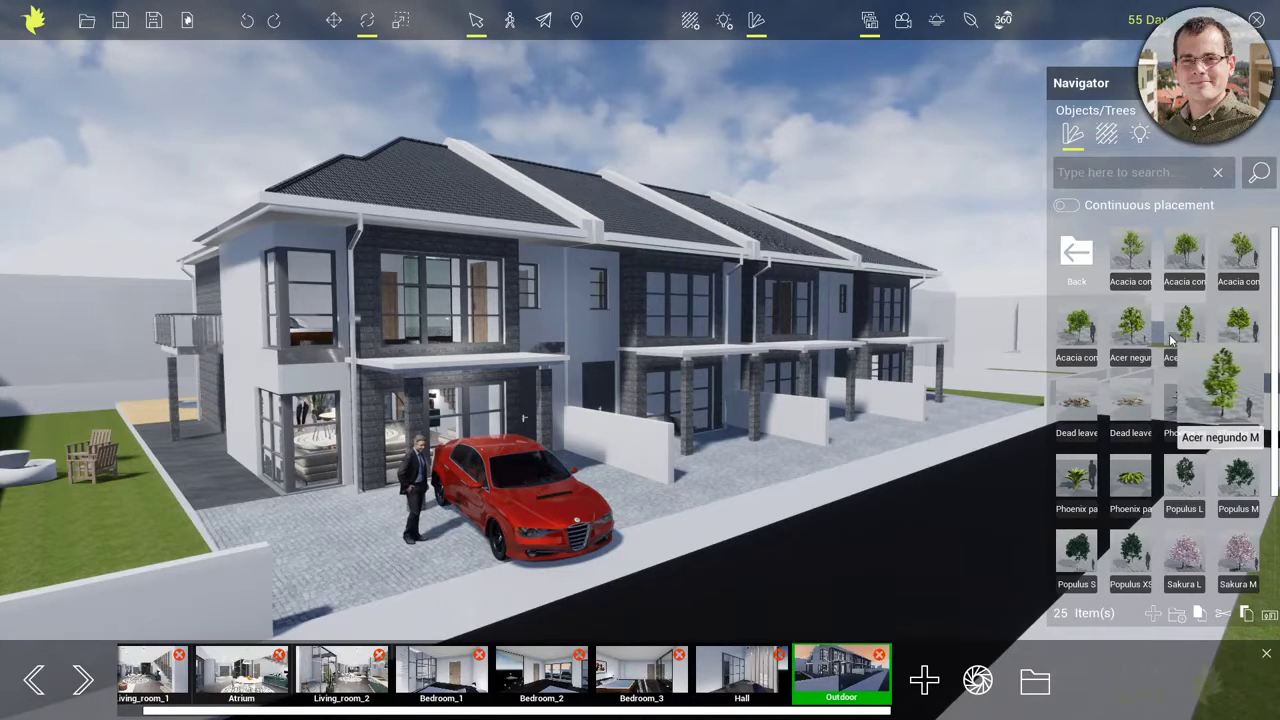
{"action": "left_click", "coordinate": [1130, 258]}
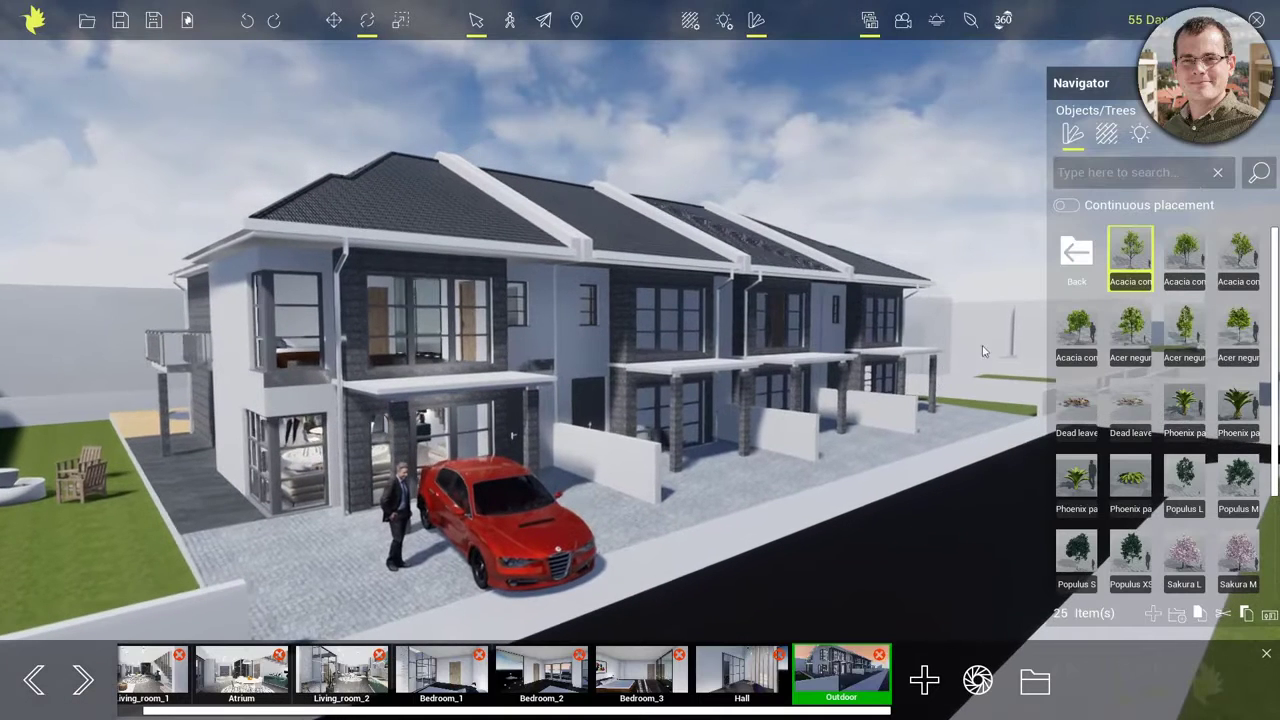
{"action": "left_click", "coordinate": [1074, 333]}
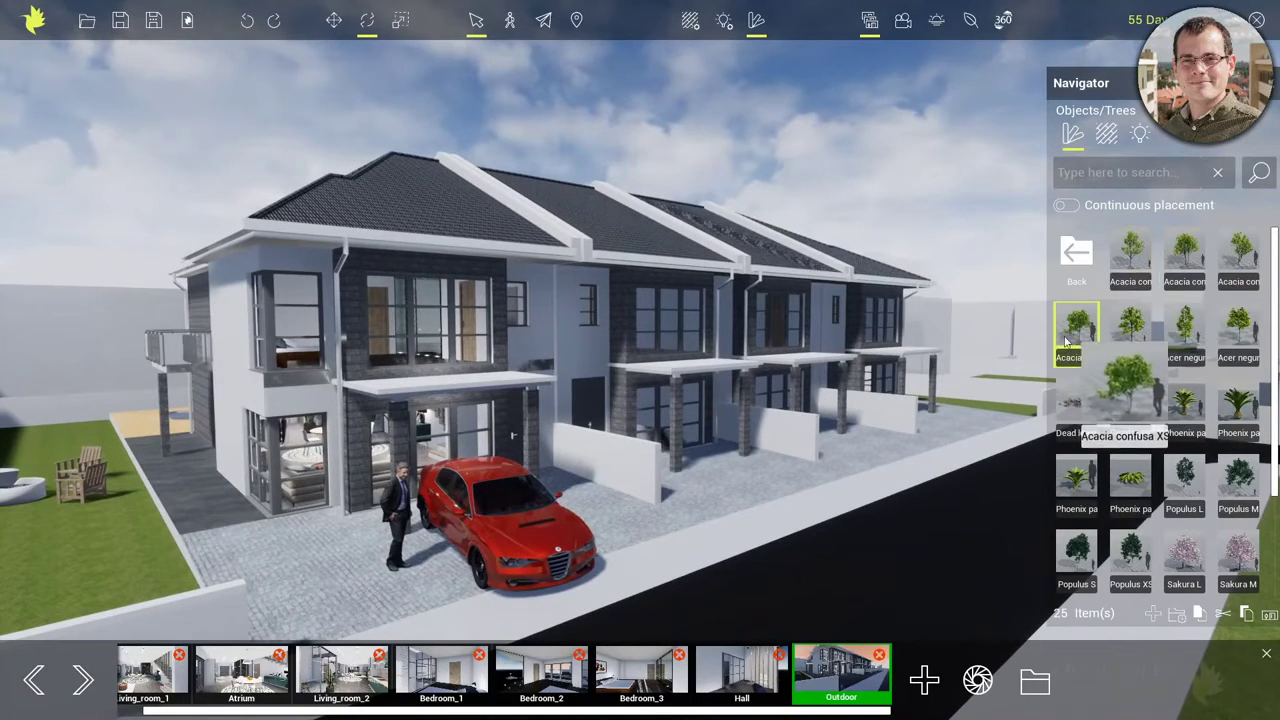
{"action": "left_click", "coordinate": [688, 514]}
{"action": "mouse_move", "coordinate": [1073, 335]}
{"action": "left_click_drag", "start_coordinate": [1073, 335], "coordinate": [675, 518]}
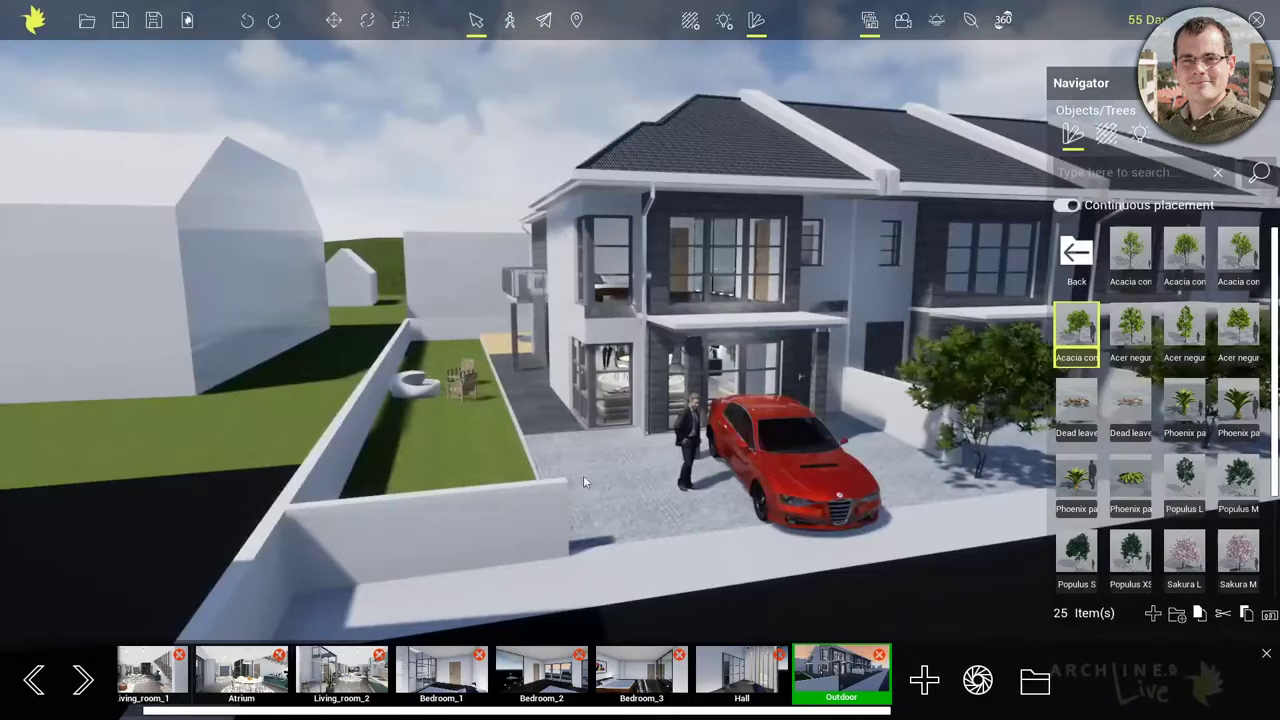
Step: Place three more Acacia confusa XS trees on the neighbouring plot beyond the long garden wall
{"action": "scroll", "coordinate": [583, 475], "scroll_direction": "up", "scroll_amount": 5}
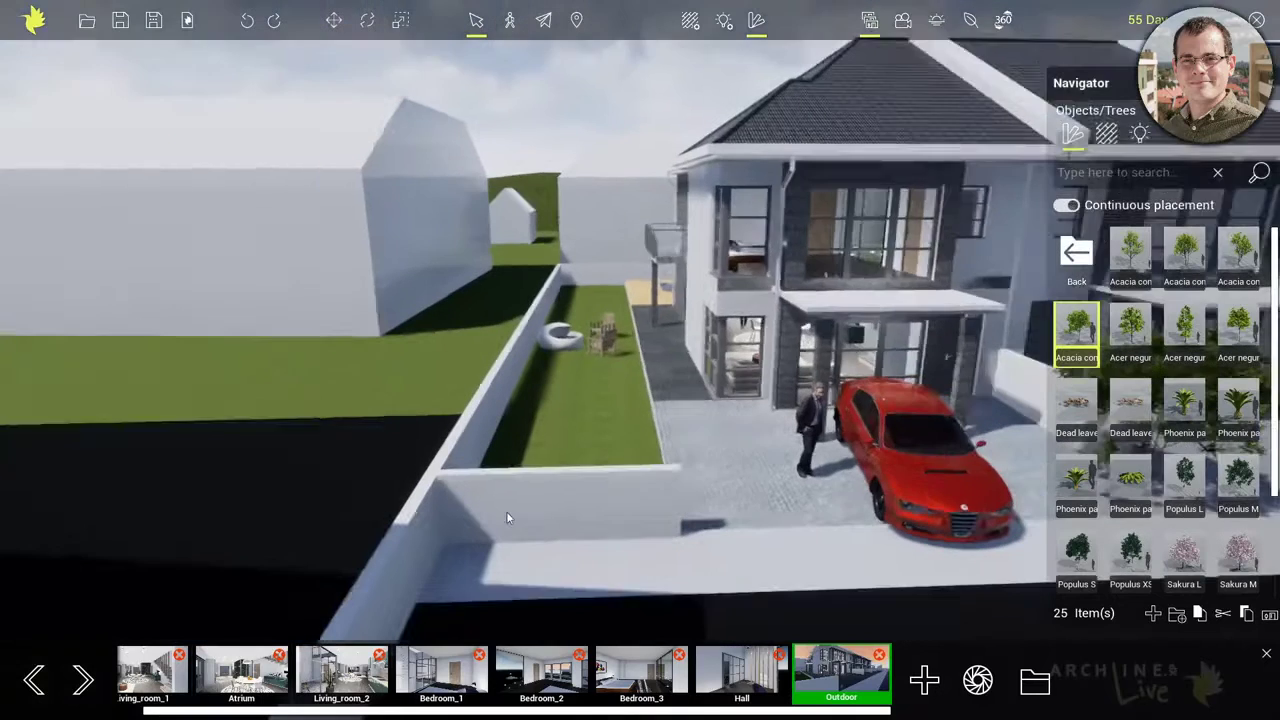
{"action": "left_click", "coordinate": [229, 363]}
{"action": "left_click", "coordinate": [335, 420]}
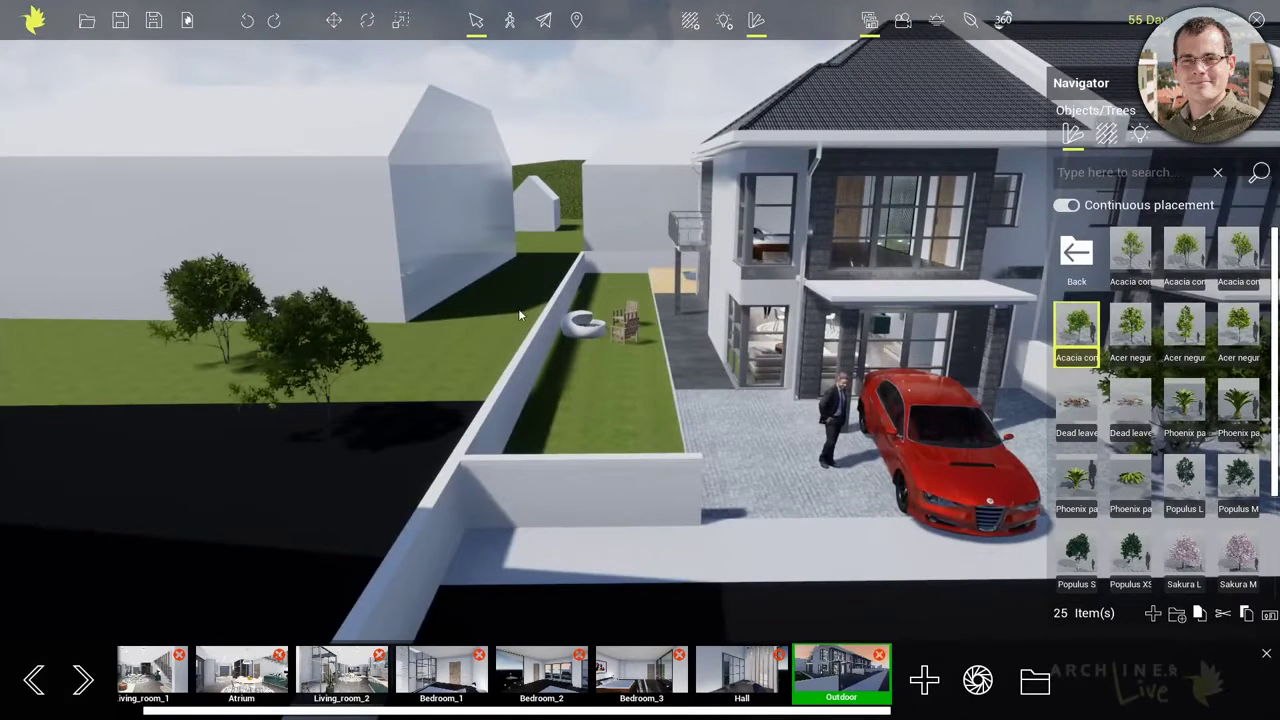
{"action": "left_click", "coordinate": [516, 280]}
Step: Place three Acer negundo M trees around the far part of the long garden wall, including one inside the garden
{"action": "left_click", "coordinate": [1184, 330]}
{"action": "left_click", "coordinate": [558, 243]}
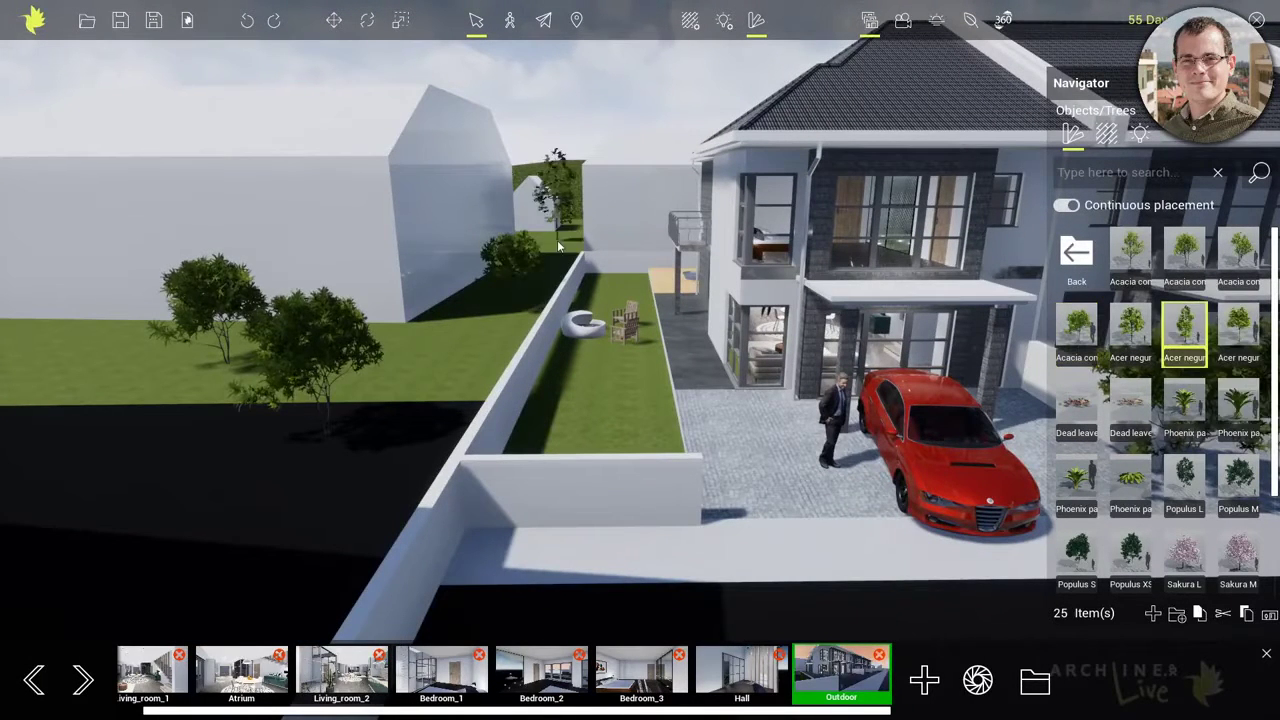
{"action": "left_click", "coordinate": [455, 330]}
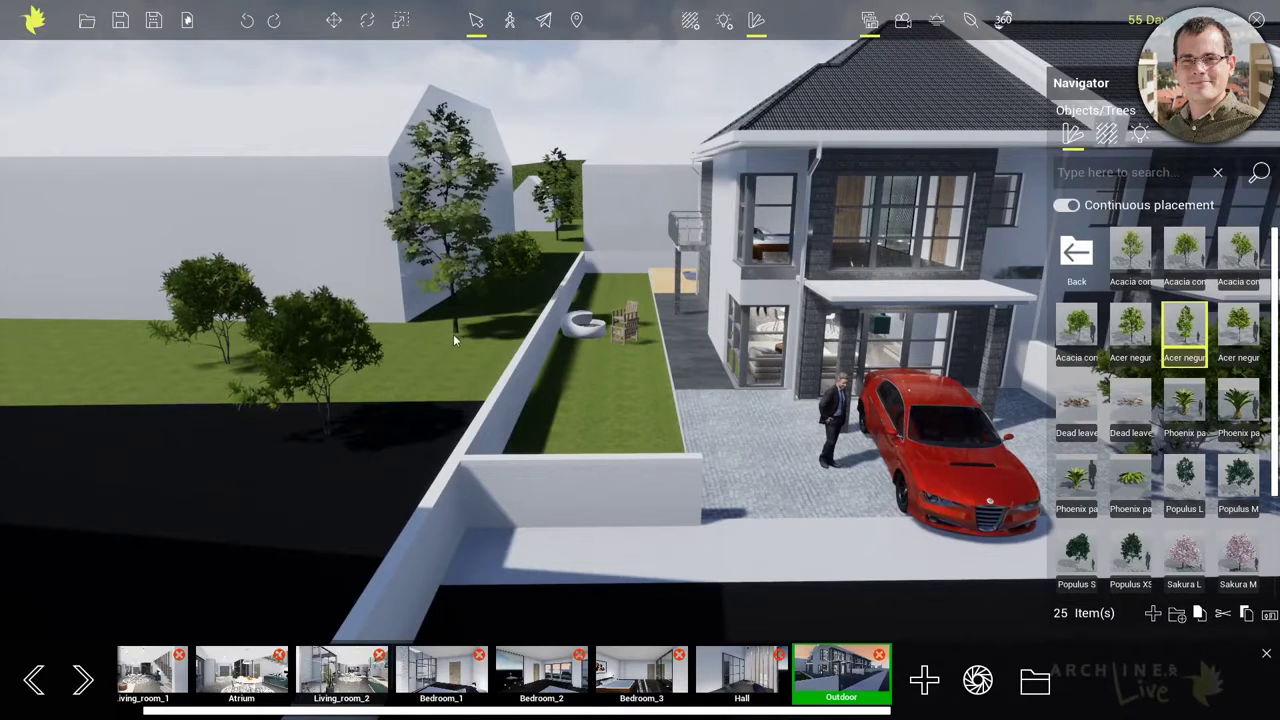
{"action": "left_click", "coordinate": [605, 284]}
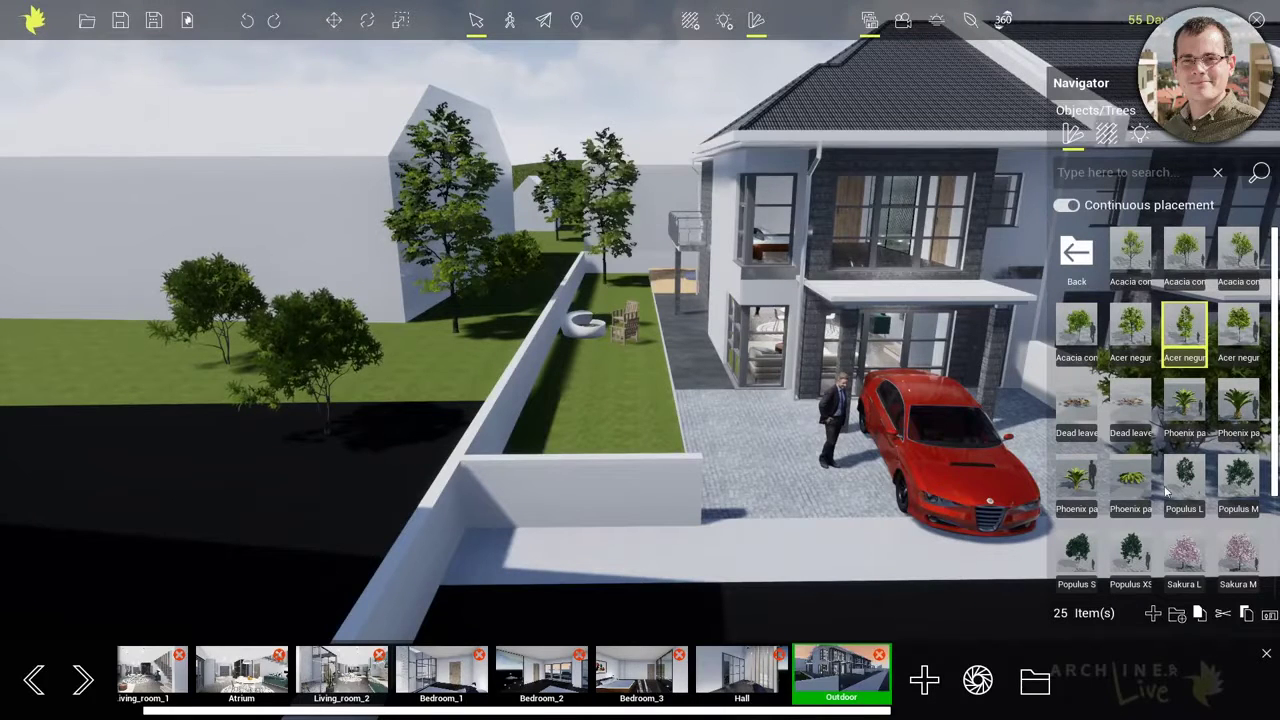
Step: Place a Sakura M tree on the garden lawn in the corner behind the low front wall
{"action": "left_click", "coordinate": [1184, 552]}
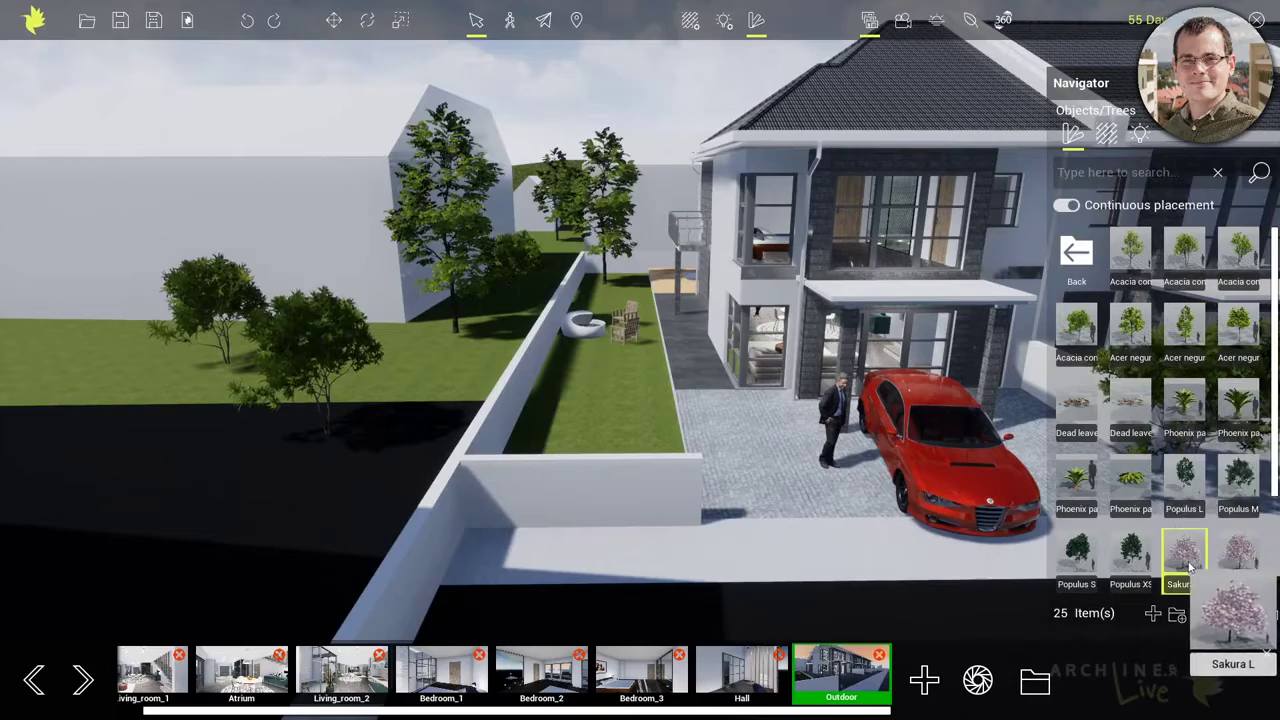
{"action": "left_click", "coordinate": [1238, 556]}
{"action": "left_click", "coordinate": [556, 440]}
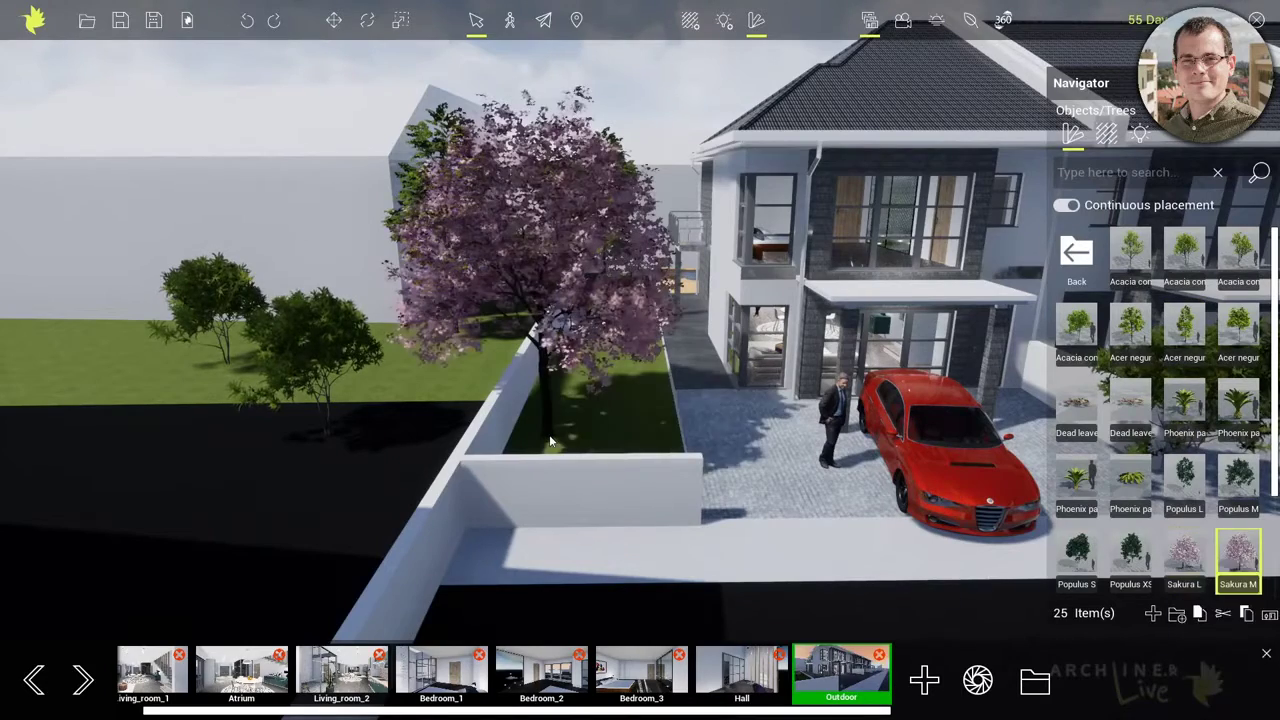
Step: Bring the open lawn across the road into view and start the vegetation painting tool
{"action": "middle_click_drag", "start_coordinate": [686, 400], "coordinate": [637, 359]}
{"action": "scroll", "coordinate": [638, 360], "scroll_direction": "down", "scroll_amount": 4}
{"action": "right_click_drag", "start_coordinate": [838, 357], "coordinate": [907, 360]}
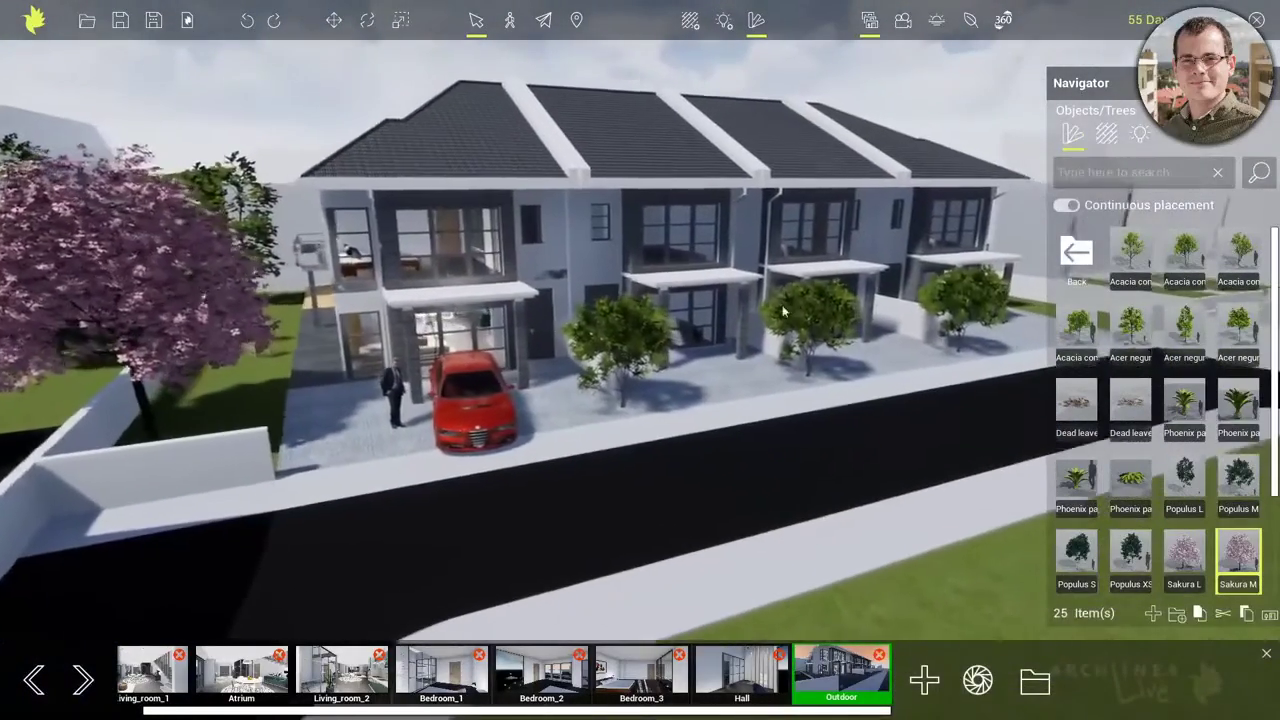
{"action": "middle_click_drag", "start_coordinate": [784, 312], "coordinate": [420, 200]}
{"action": "middle_click_drag", "start_coordinate": [786, 478], "coordinate": [377, 273]}
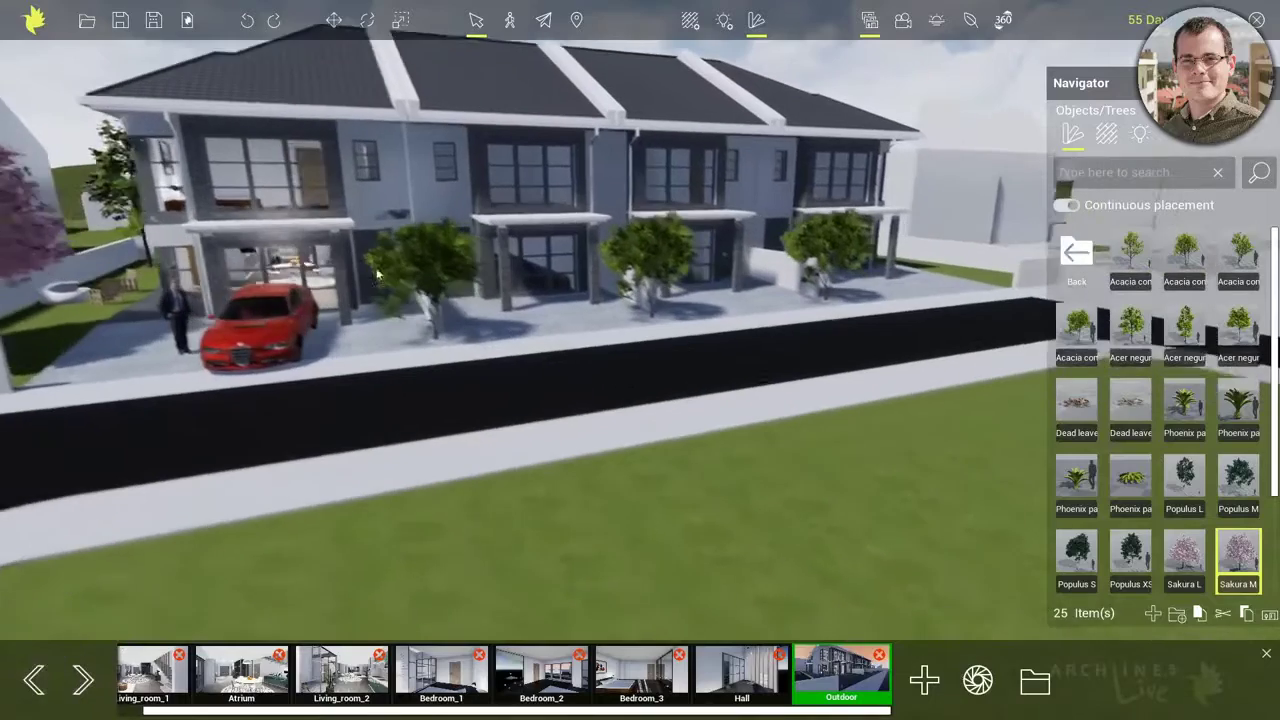
{"action": "scroll", "coordinate": [634, 420], "scroll_direction": "down", "scroll_amount": 2}
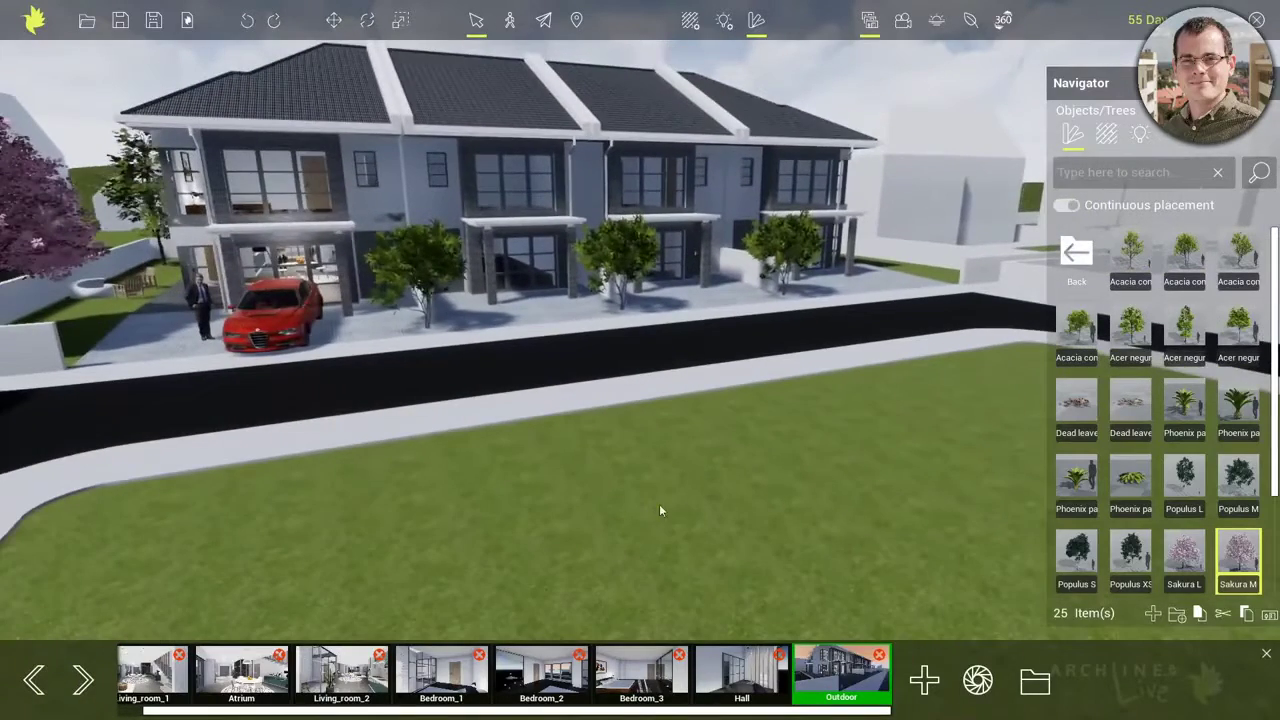
{"action": "middle_click_drag", "start_coordinate": [659, 506], "coordinate": [683, 465]}
{"action": "left_click", "coordinate": [969, 20]}
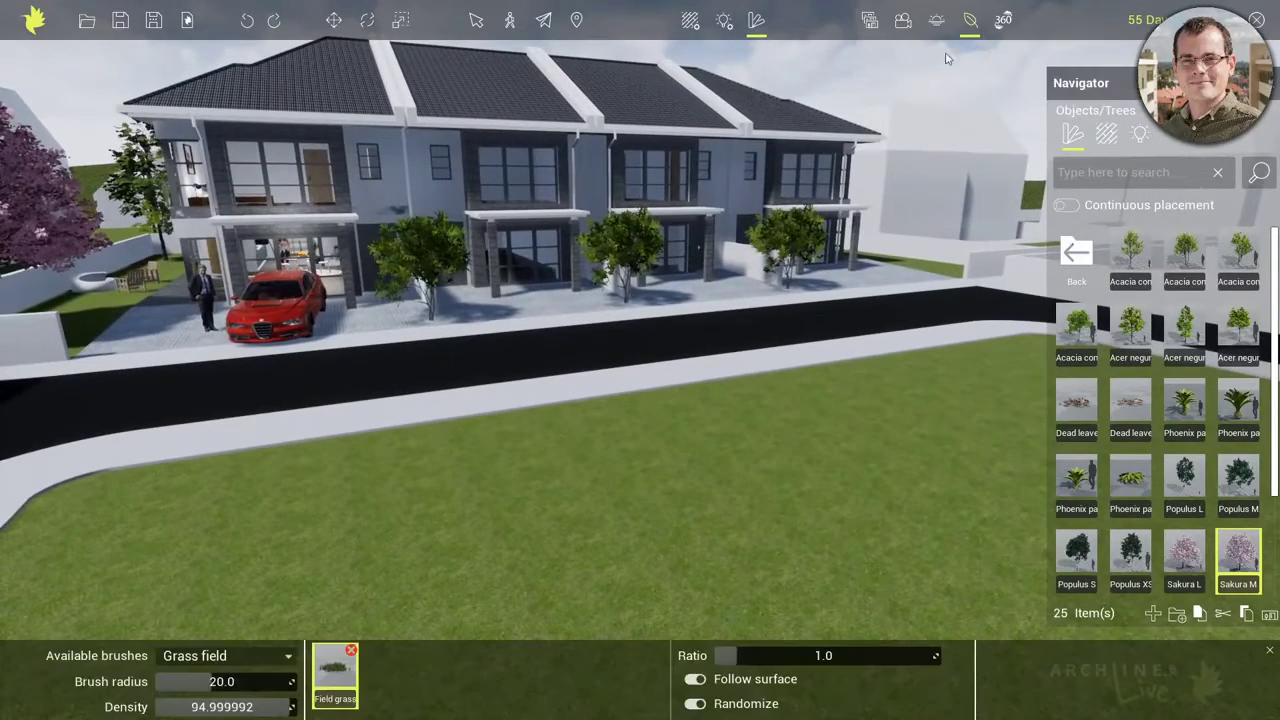
Step: Choose the Bushes brush after trying Small grove, and paint a strip of bushes along the roadside edge of the lawn
{"action": "left_click", "coordinate": [240, 656]}
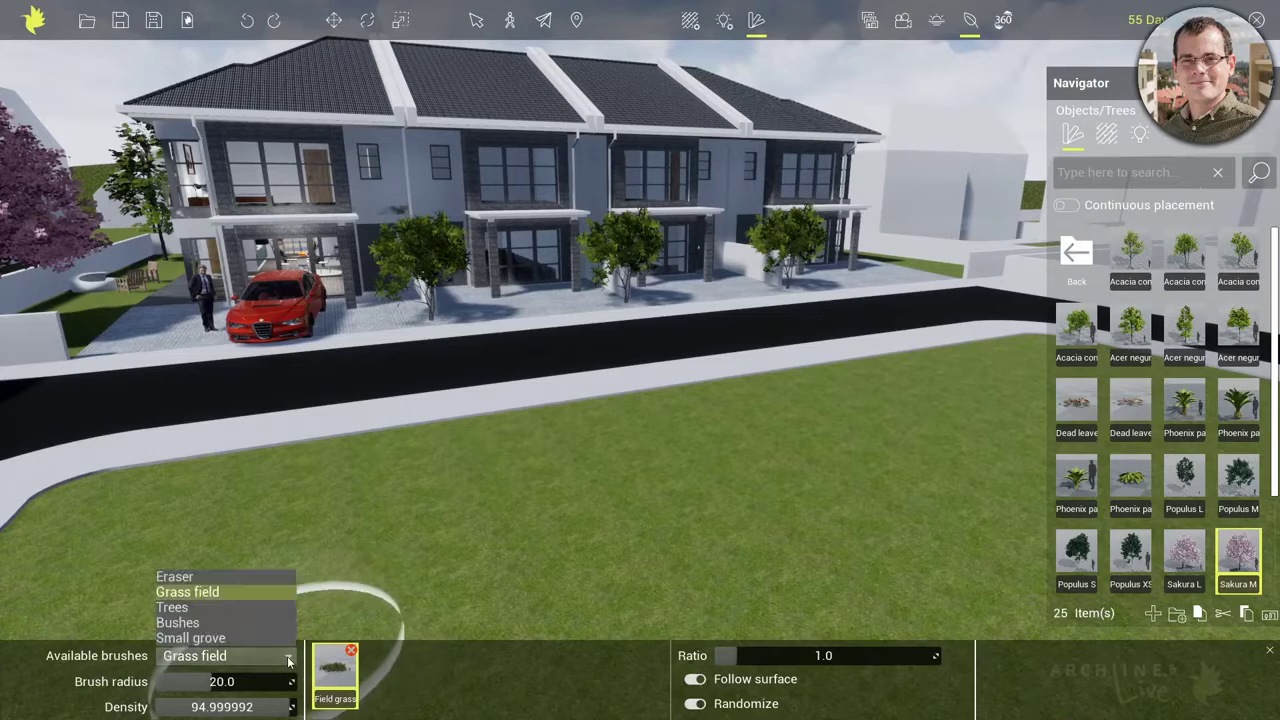
{"action": "left_click", "coordinate": [190, 637]}
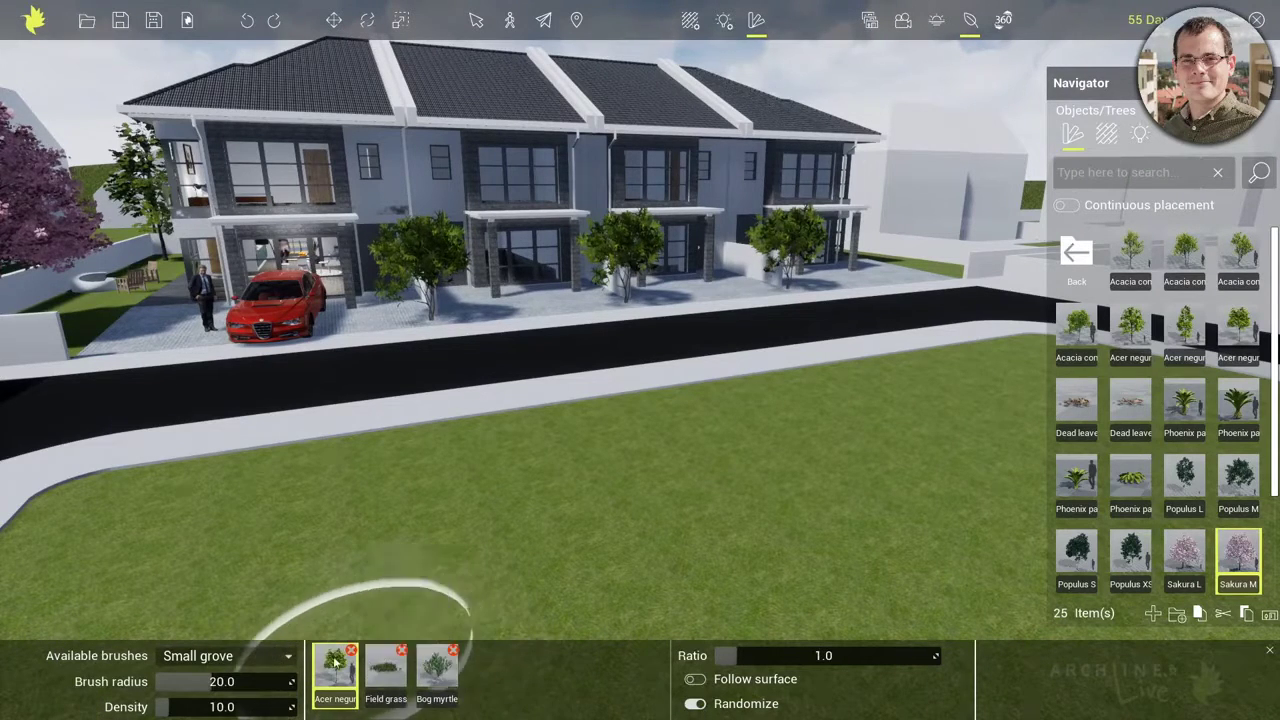
{"action": "left_click", "coordinate": [215, 656]}
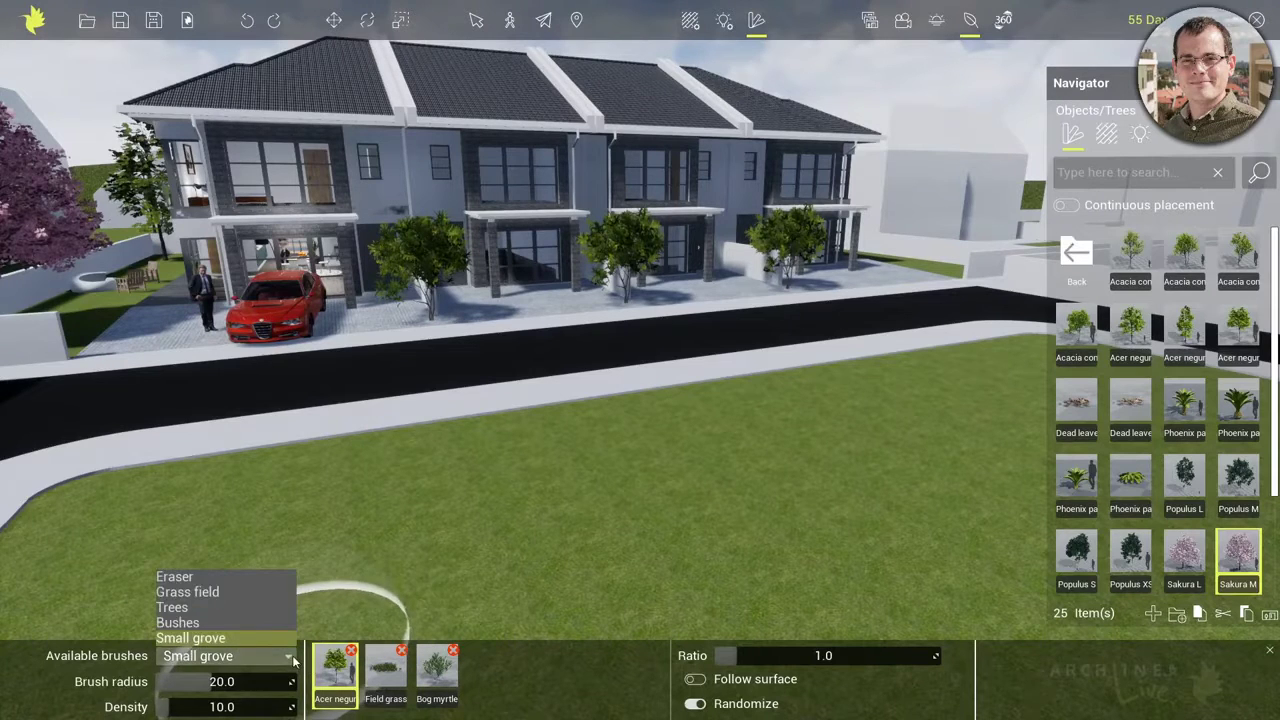
{"action": "left_click", "coordinate": [185, 622]}
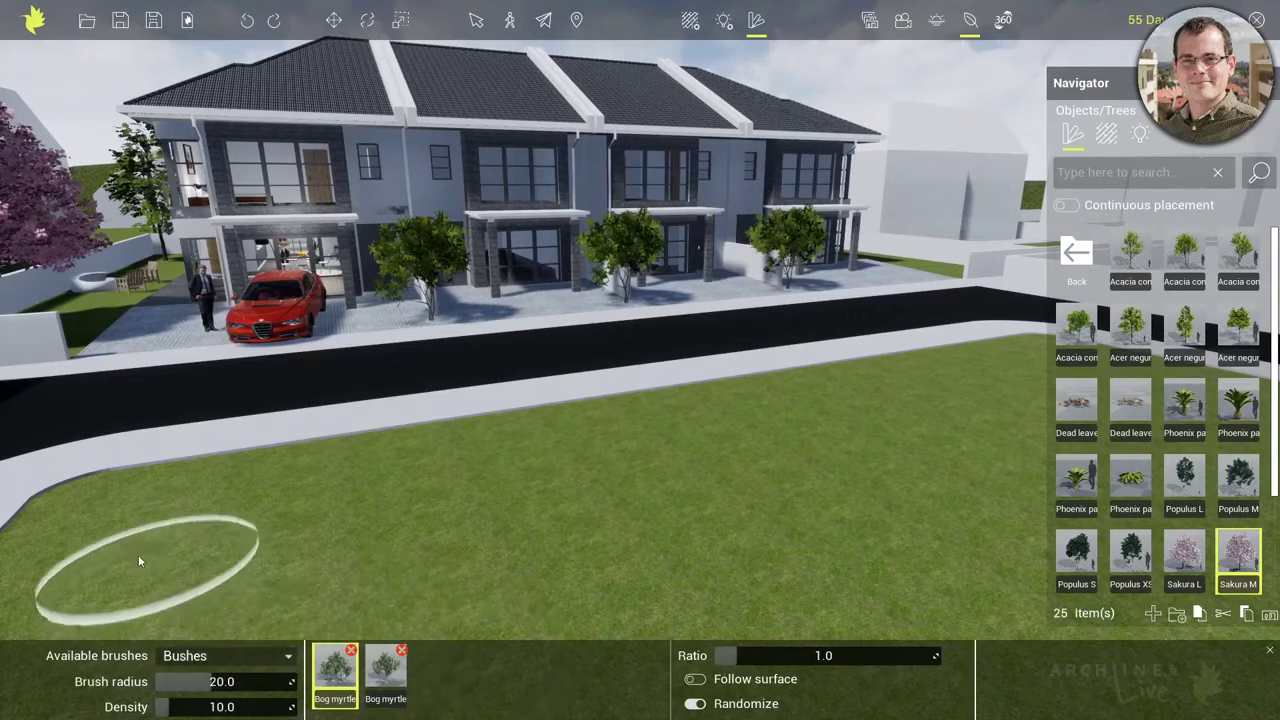
{"action": "mouse_move", "coordinate": [123, 516]}
{"action": "left_mouse_down"}
{"action": "mouse_move", "coordinate": [114, 508]}
{"action": "mouse_move", "coordinate": [463, 486]}
{"action": "mouse_move", "coordinate": [627, 431]}
{"action": "mouse_move", "coordinate": [809, 400]}
{"action": "mouse_move", "coordinate": [901, 408]}
{"action": "mouse_move", "coordinate": [686, 474]}
{"action": "mouse_move", "coordinate": [505, 505]}
{"action": "left_mouse_up"}
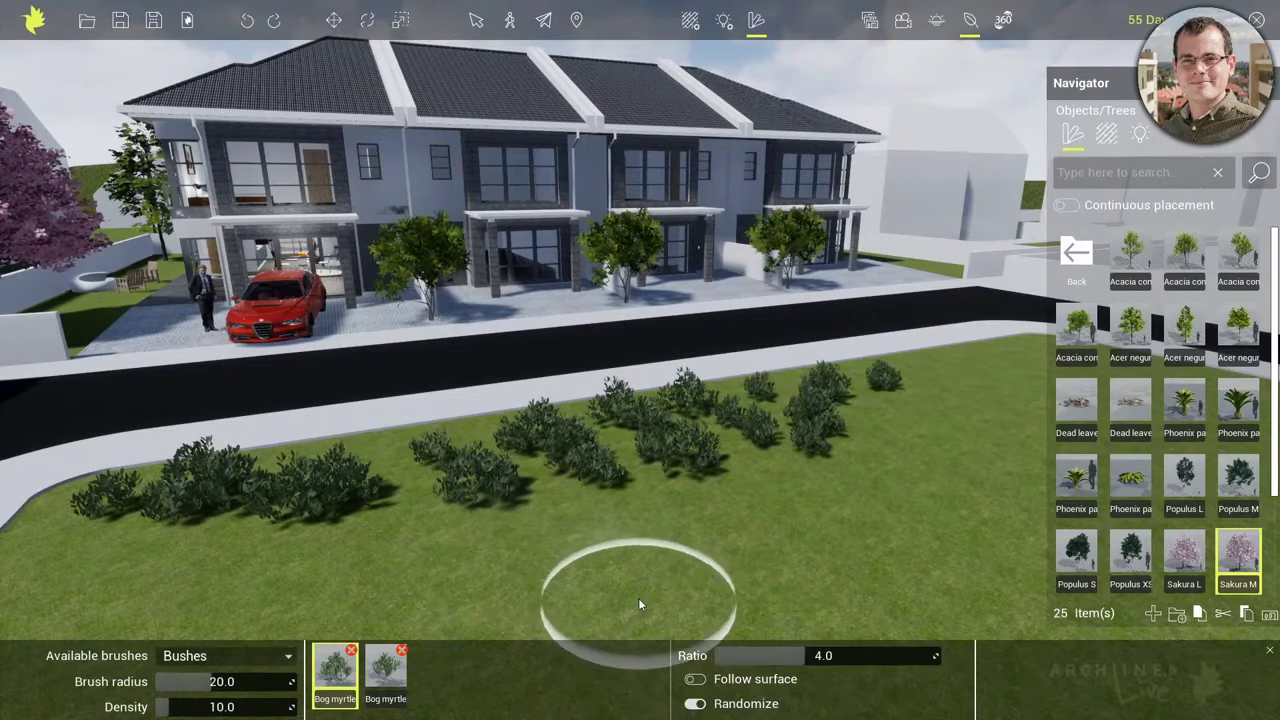
Step: Set the bush ratio to 3.0 and the brush radius to 33.0, and paint a denser band of bushes across the lawn
{"action": "left_click", "coordinate": [782, 655]}
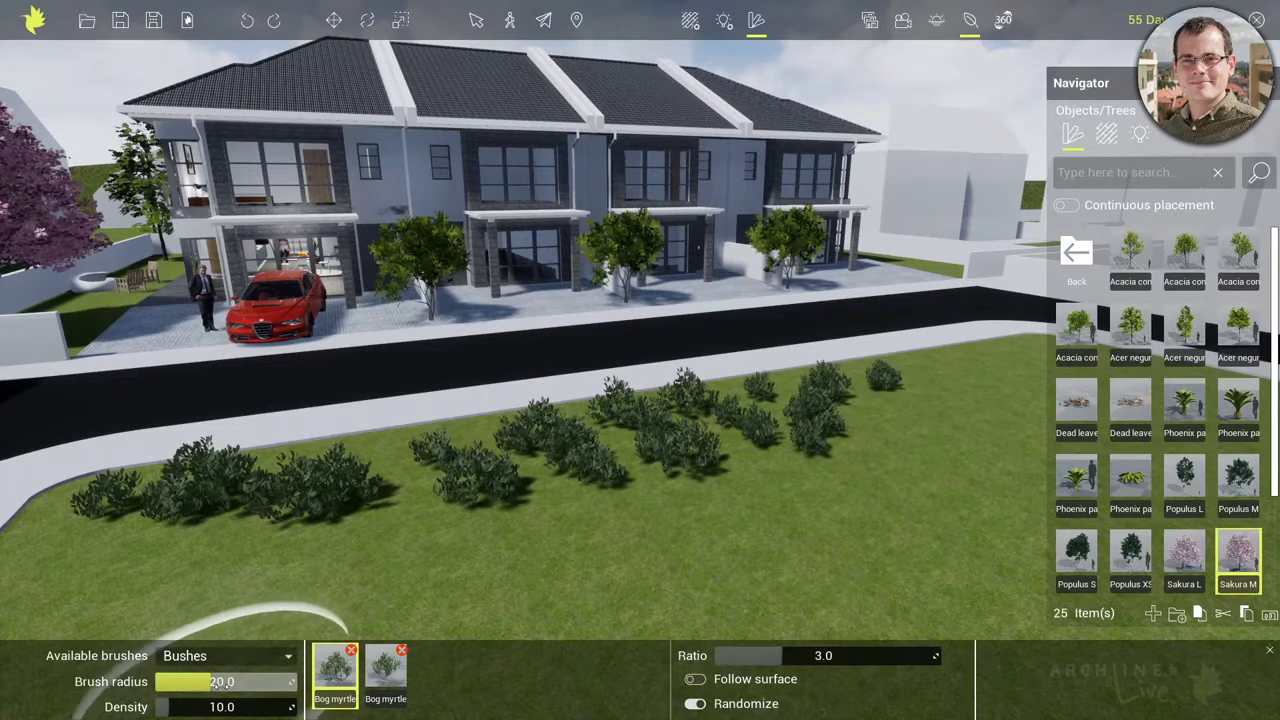
{"action": "left_click", "coordinate": [222, 681]}
{"action": "left_click", "coordinate": [261, 681]}
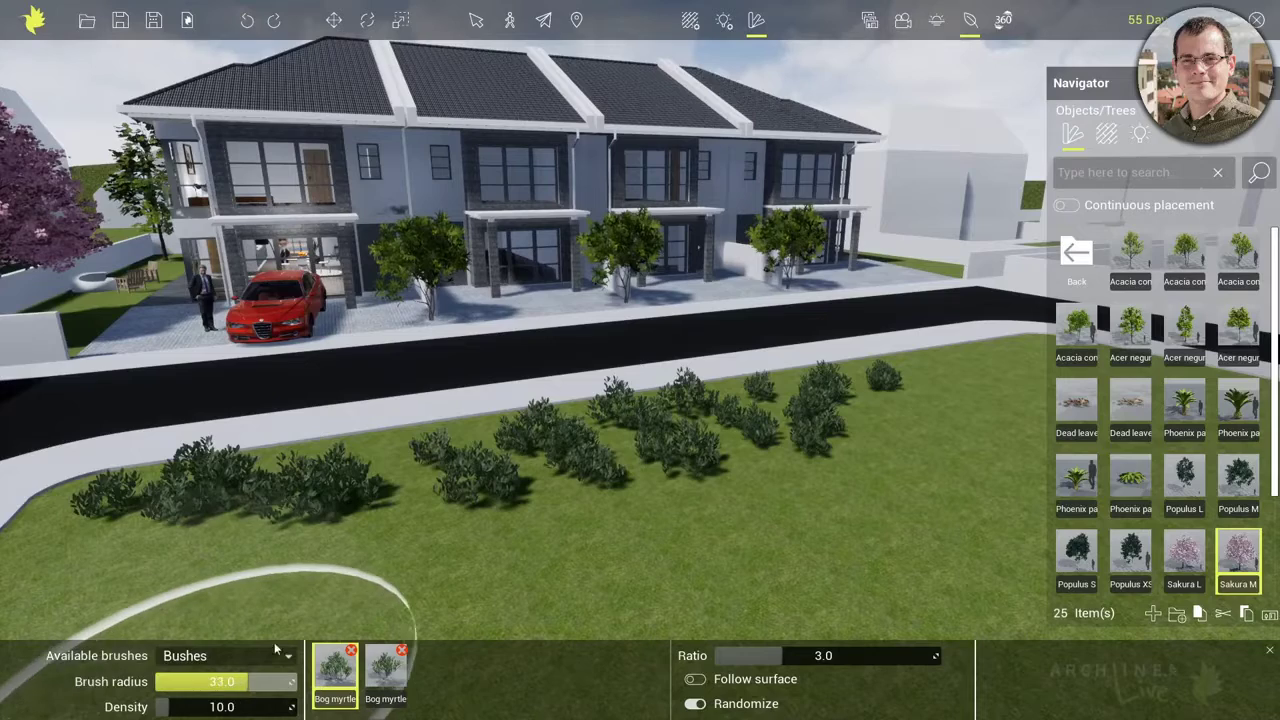
{"action": "mouse_move", "coordinate": [285, 545]}
{"action": "left_mouse_down"}
{"action": "mouse_move", "coordinate": [487, 578]}
{"action": "mouse_move", "coordinate": [670, 515]}
{"action": "mouse_move", "coordinate": [979, 438]}
{"action": "mouse_move", "coordinate": [957, 405]}
{"action": "left_mouse_up"}
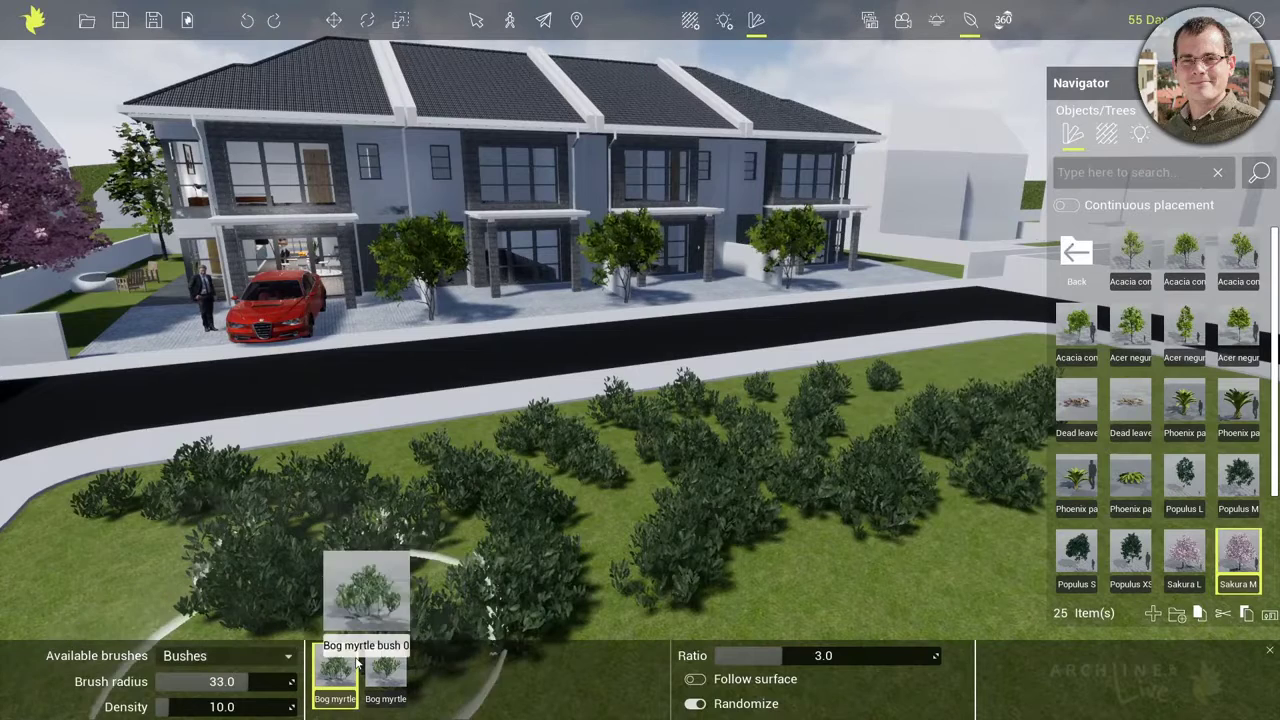
{"action": "mouse_move", "coordinate": [378, 660]}
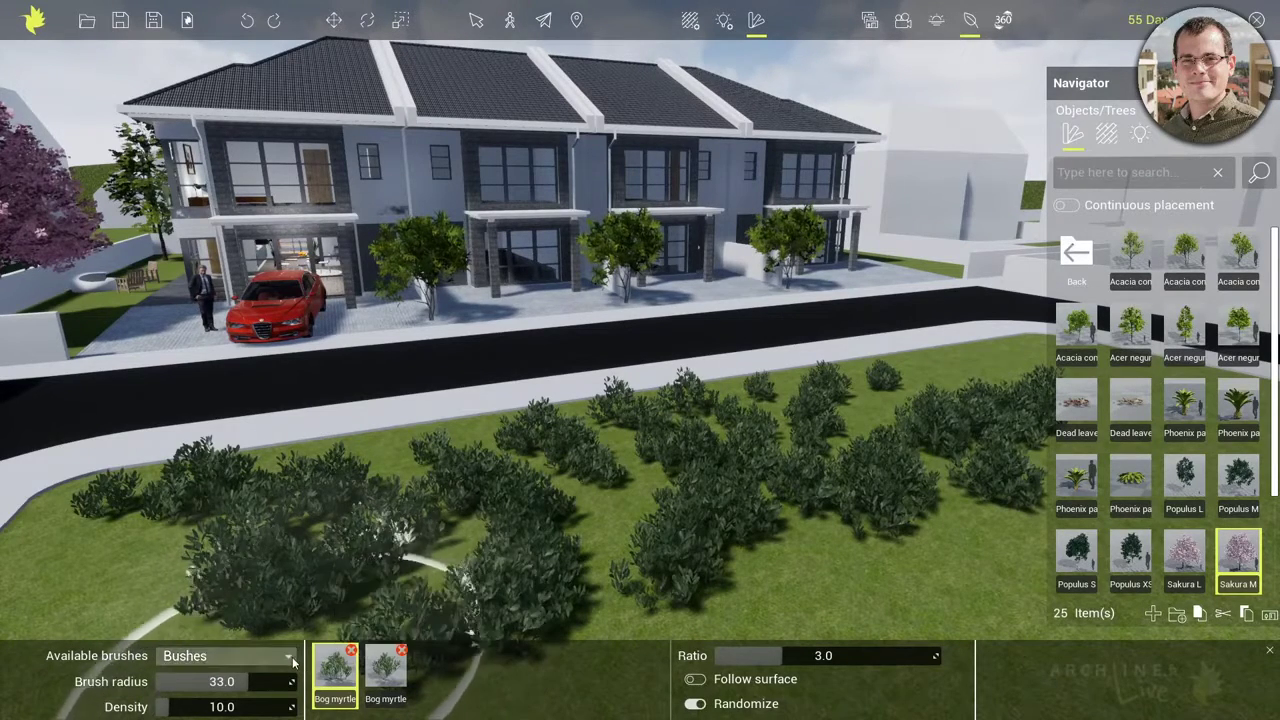
Step: Switch to the Eraser brush and remove the bushes near the road bend and on the opposite side of the painted lawn
{"action": "left_click", "coordinate": [210, 655]}
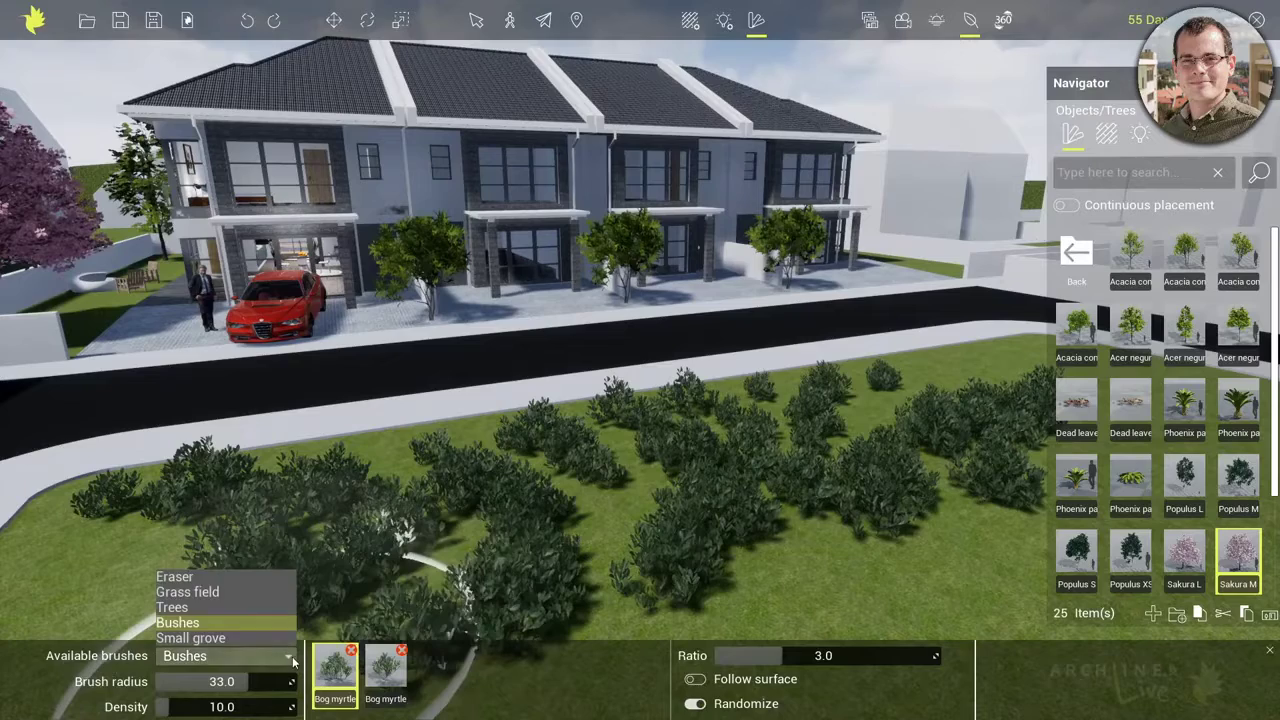
{"action": "left_click", "coordinate": [175, 577]}
{"action": "left_click", "coordinate": [174, 533]}
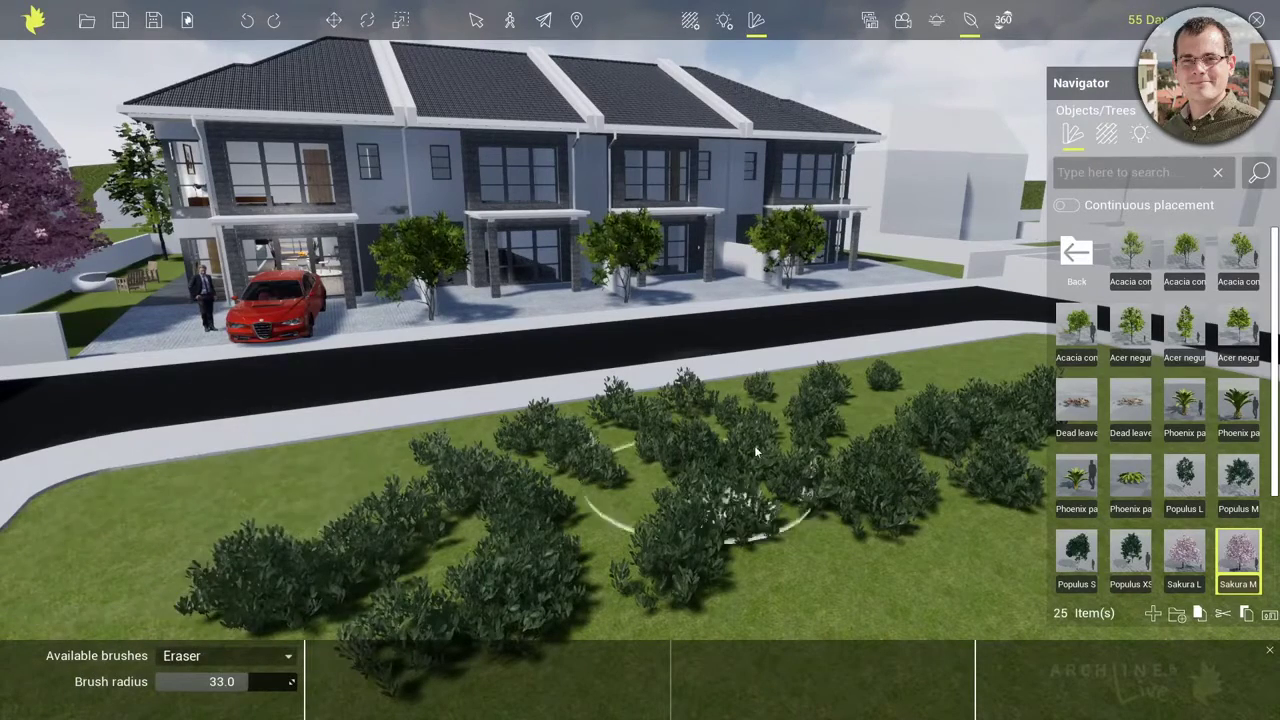
{"action": "left_click", "coordinate": [952, 540]}
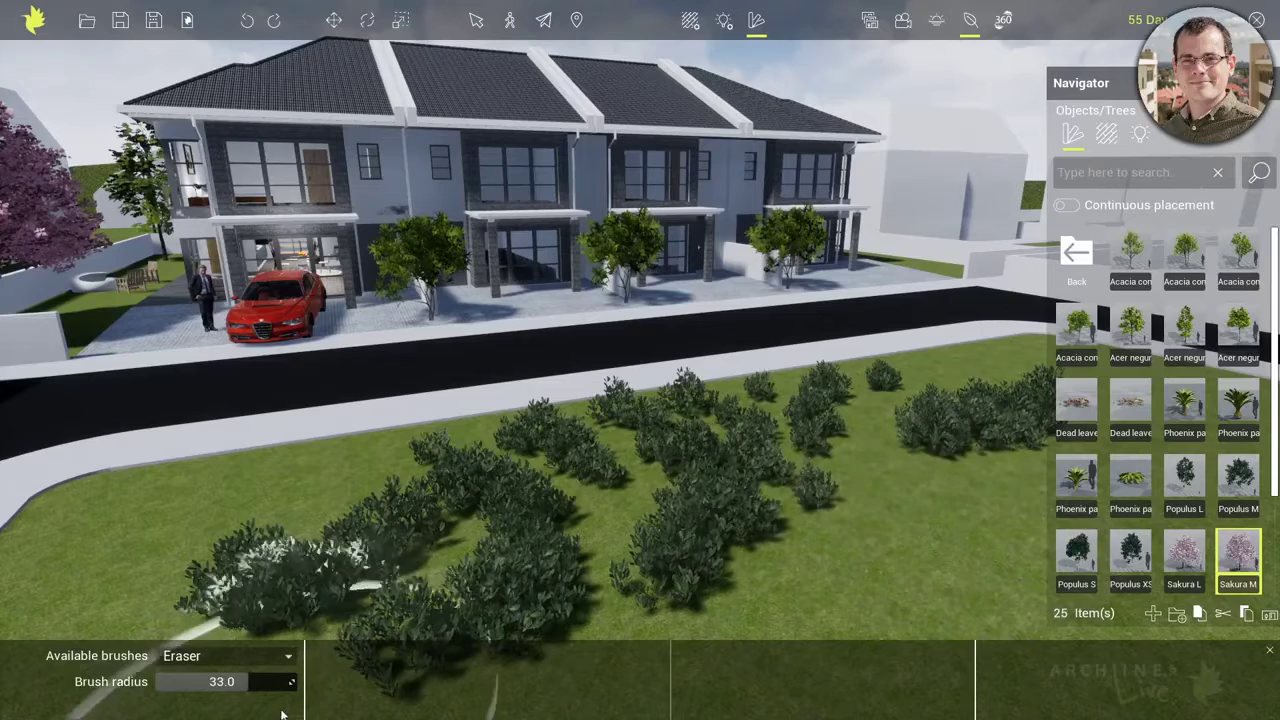
Step: Choose the Grass field brush and paint field grass over the lawn across the road, around the bushes and into the bare areas
{"action": "left_click", "coordinate": [289, 658]}
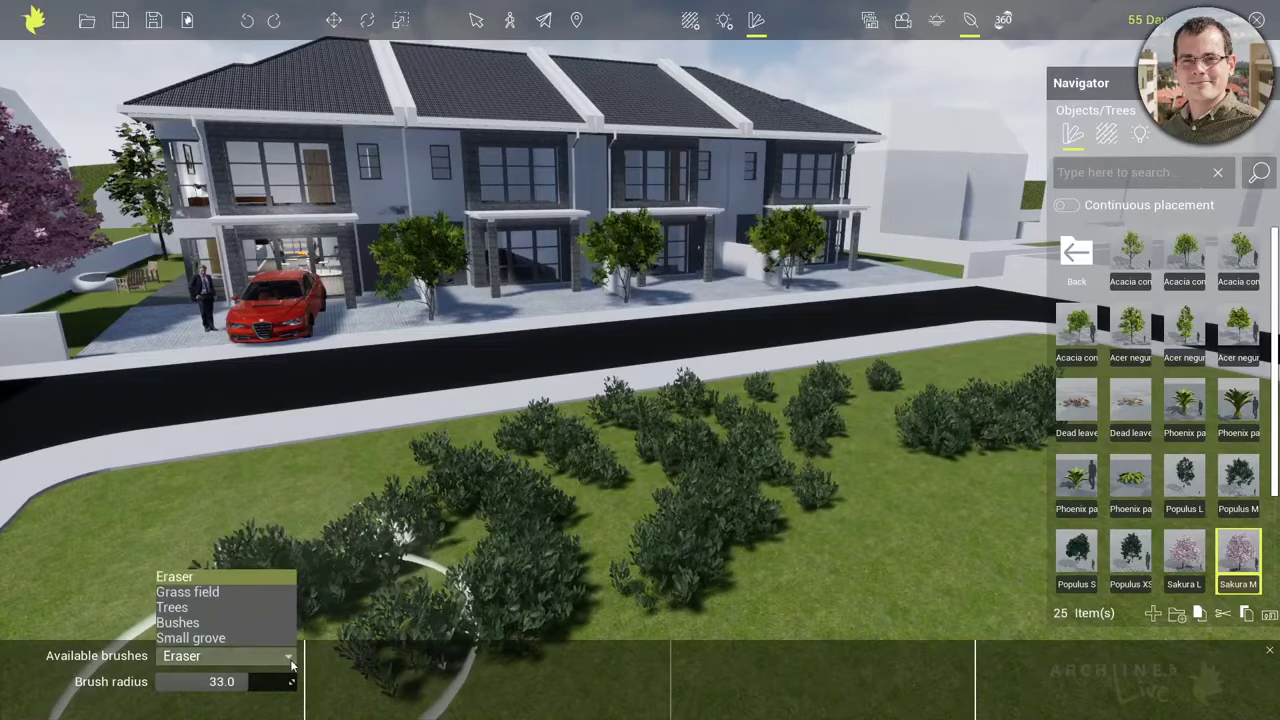
{"action": "left_click", "coordinate": [192, 590]}
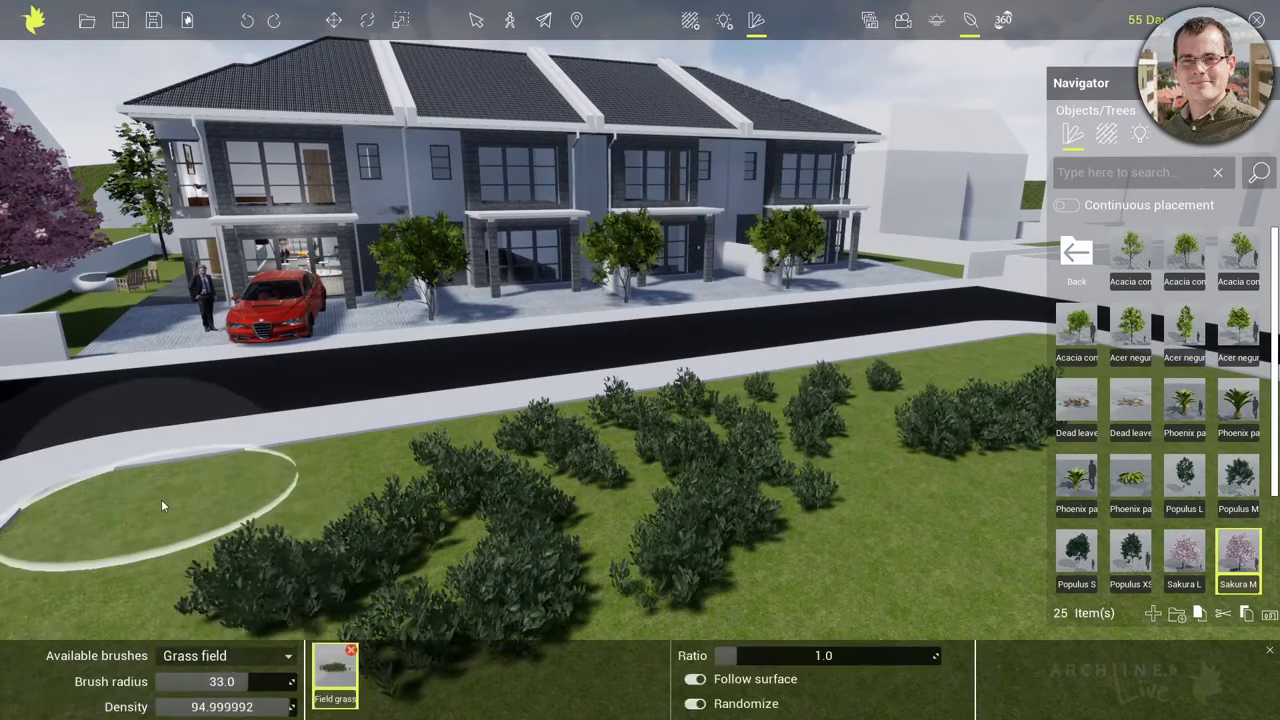
{"action": "mouse_move", "coordinate": [161, 499]}
{"action": "left_mouse_down"}
{"action": "mouse_move", "coordinate": [463, 493]}
{"action": "mouse_move", "coordinate": [809, 428]}
{"action": "mouse_move", "coordinate": [947, 464]}
{"action": "mouse_move", "coordinate": [390, 545]}
{"action": "mouse_move", "coordinate": [545, 538]}
{"action": "mouse_move", "coordinate": [800, 495]}
{"action": "mouse_move", "coordinate": [945, 443]}
{"action": "mouse_move", "coordinate": [1022, 376]}
{"action": "left_mouse_up"}
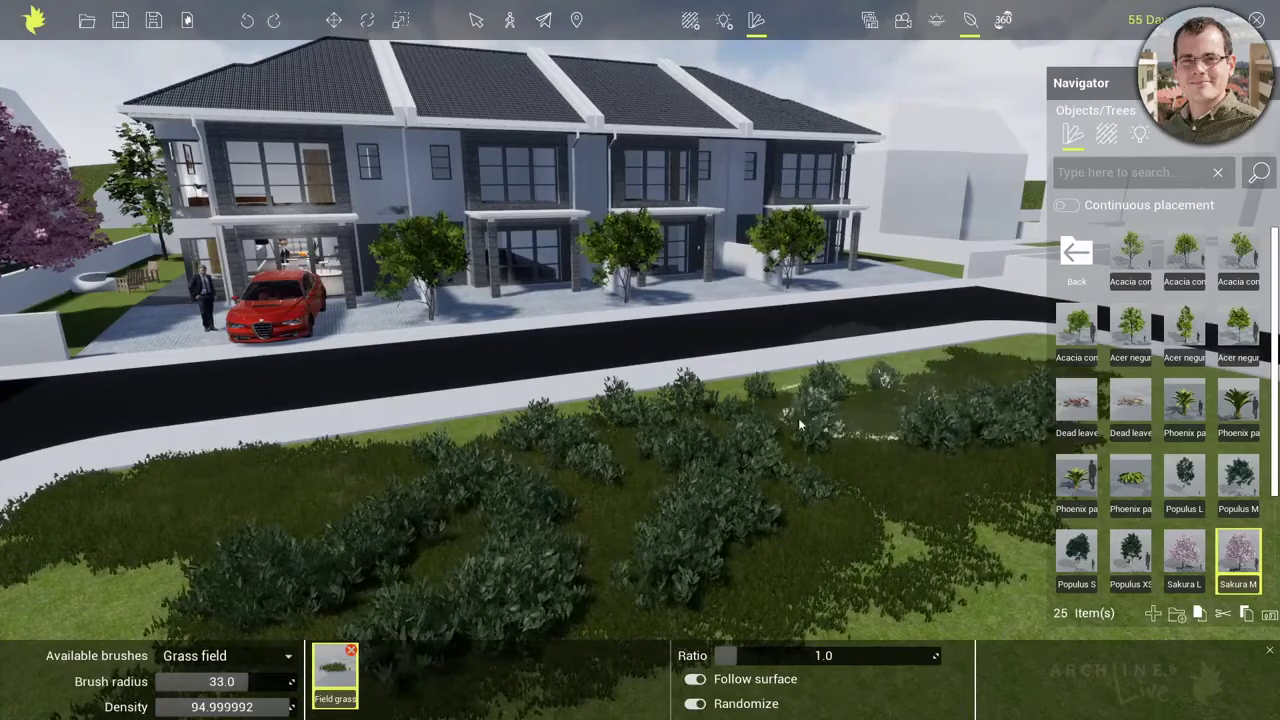
{"action": "middle_click_drag", "start_coordinate": [811, 548], "coordinate": [462, 534]}
{"action": "scroll", "coordinate": [452, 528], "scroll_direction": "down", "scroll_amount": 3}
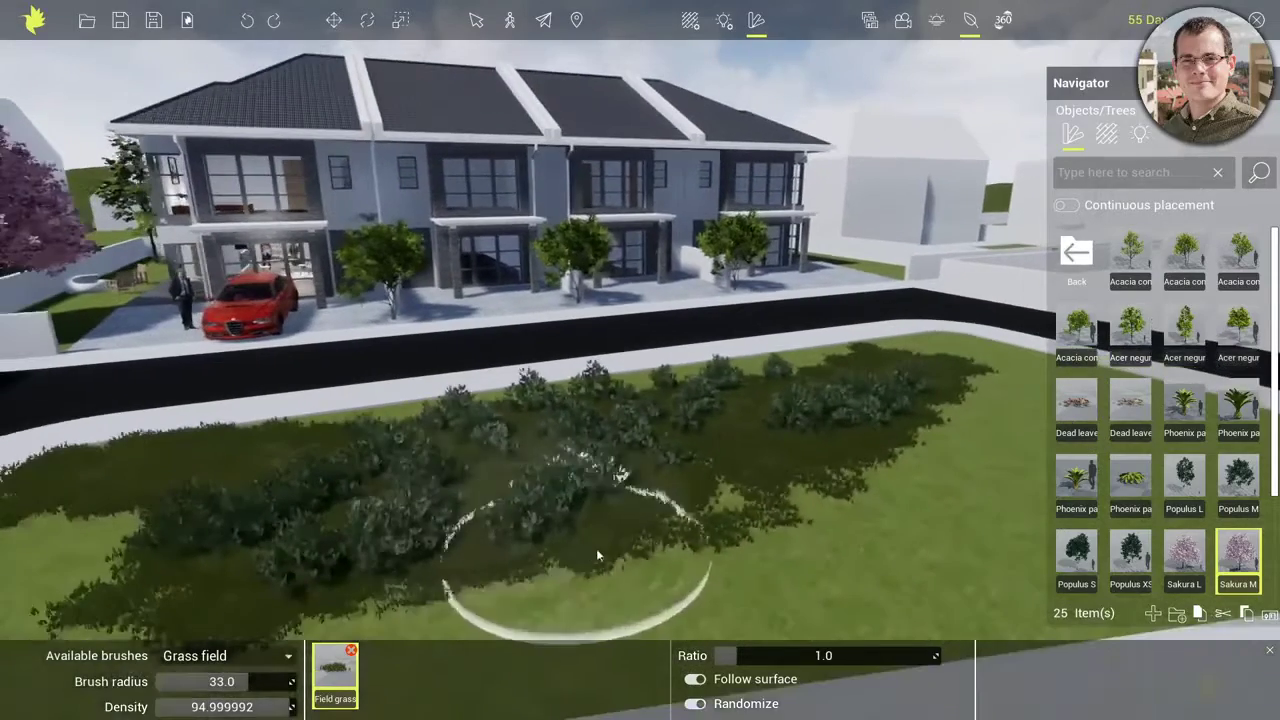
{"action": "mouse_move", "coordinate": [597, 550]}
{"action": "left_mouse_down"}
{"action": "mouse_move", "coordinate": [966, 517]}
{"action": "mouse_move", "coordinate": [993, 534]}
{"action": "left_mouse_up"}
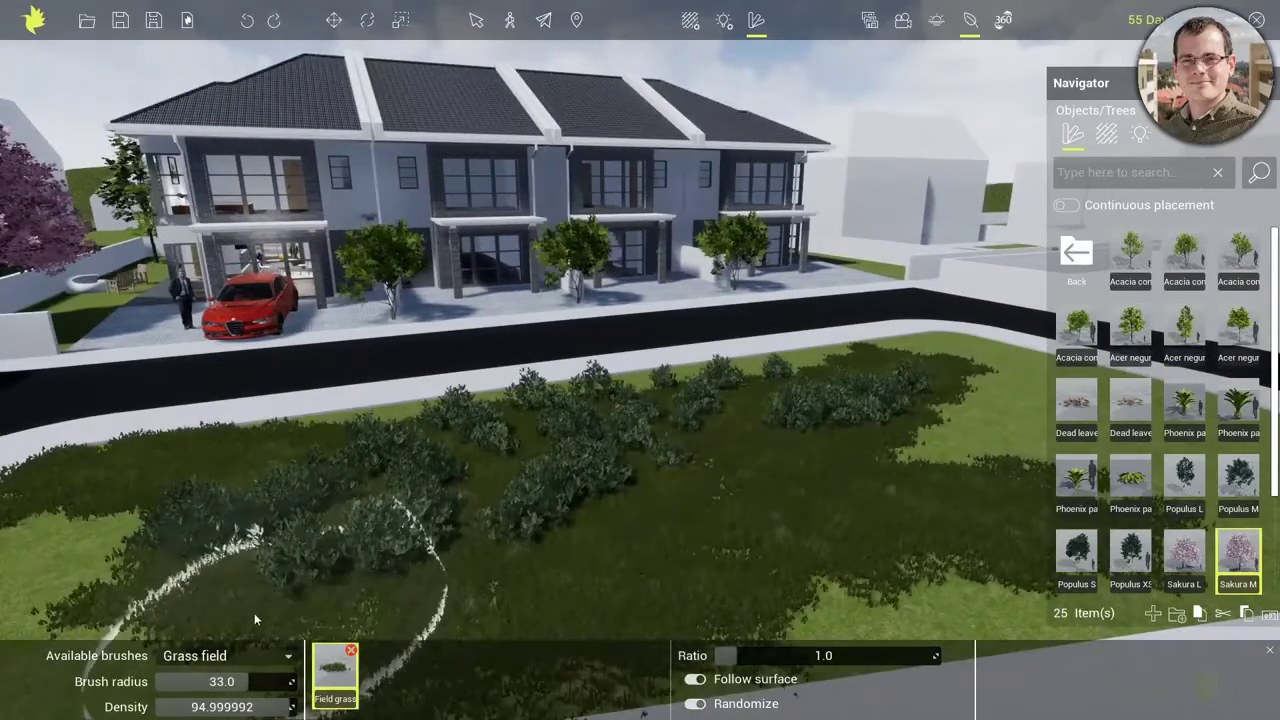
Step: Choose the Small grove brush and paint scattered trees along the lawn, at both ends and through the middle
{"action": "left_click", "coordinate": [276, 655]}
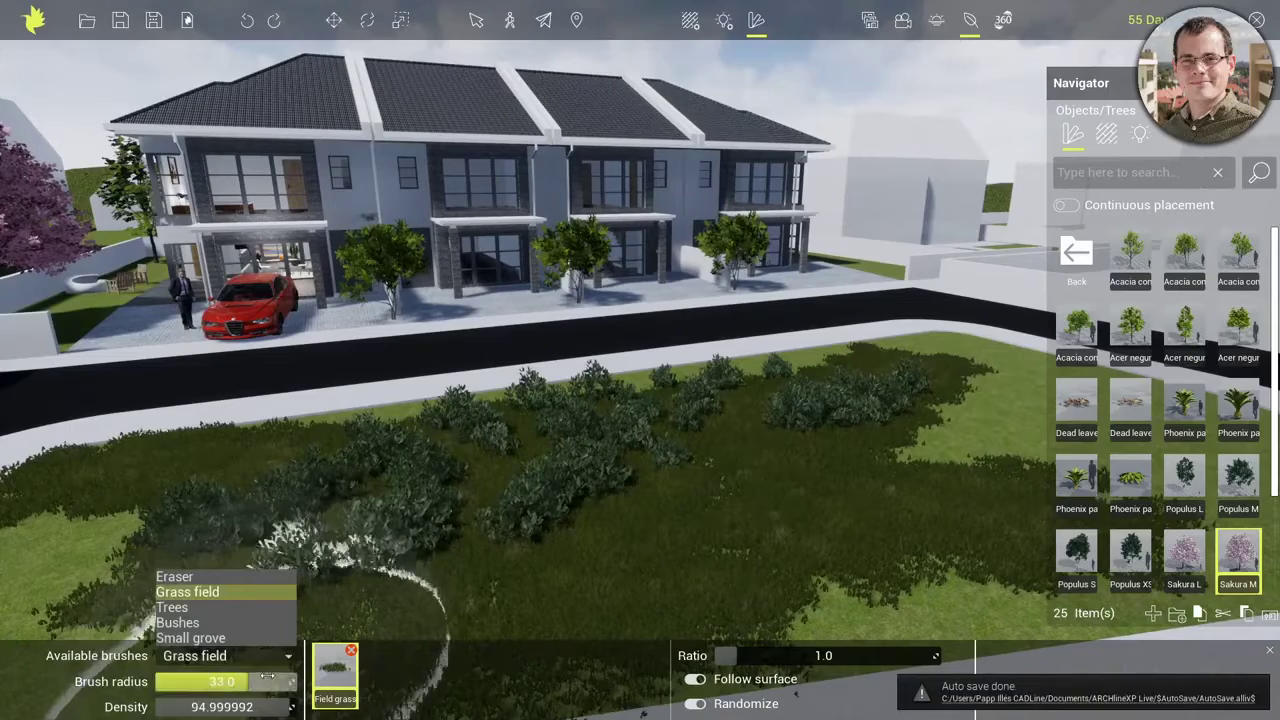
{"action": "left_click", "coordinate": [200, 638]}
{"action": "left_click", "coordinate": [131, 557]}
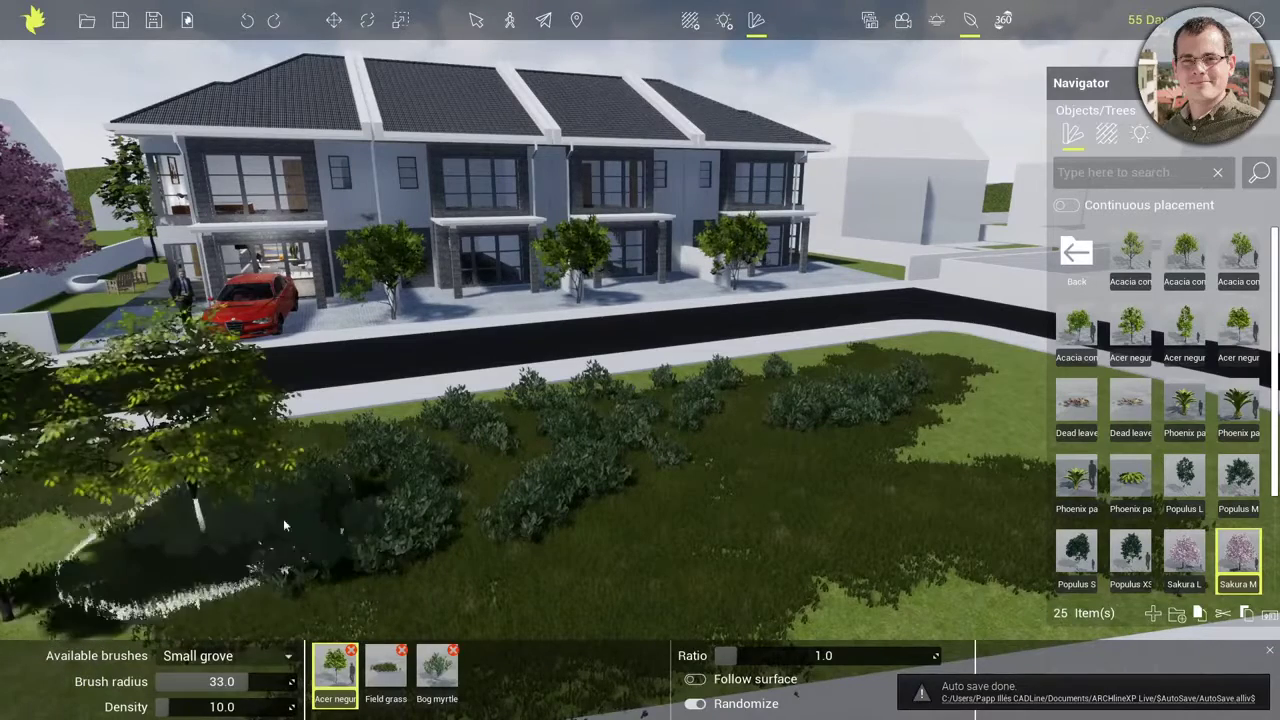
{"action": "left_click", "coordinate": [635, 450]}
{"action": "left_click", "coordinate": [998, 410]}
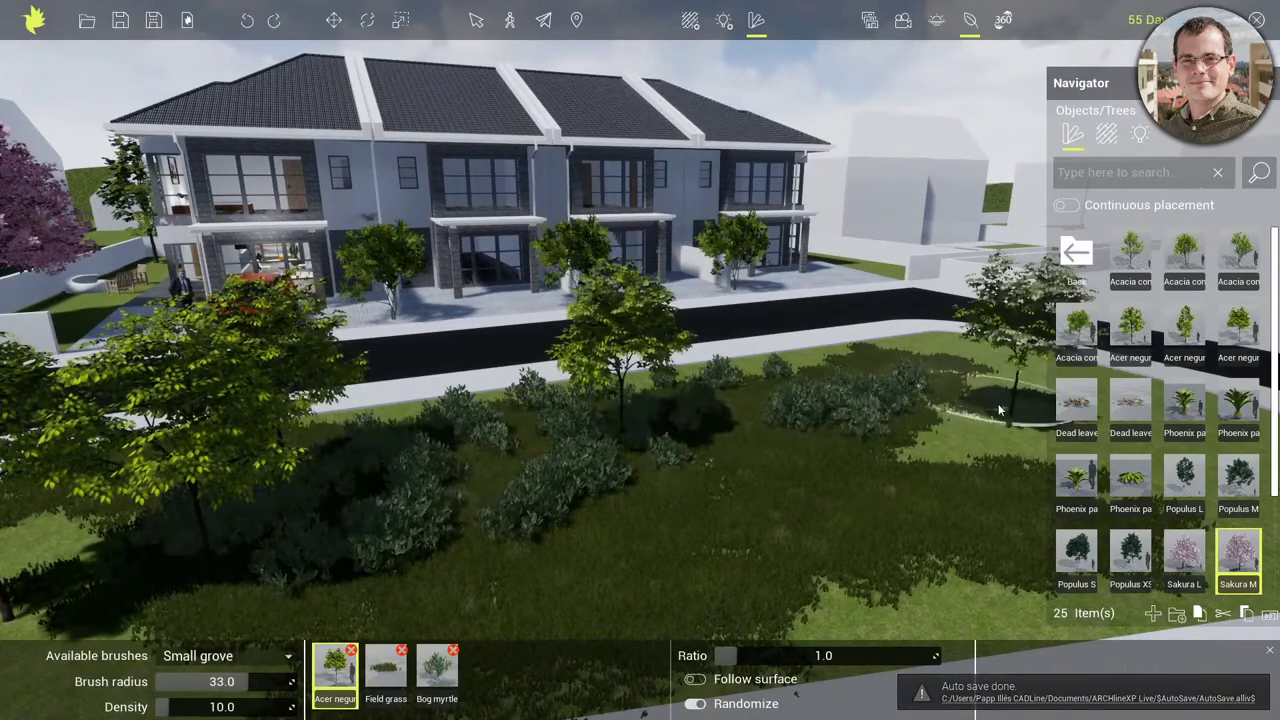
{"action": "left_click_drag", "start_coordinate": [998, 410], "coordinate": [517, 510]}
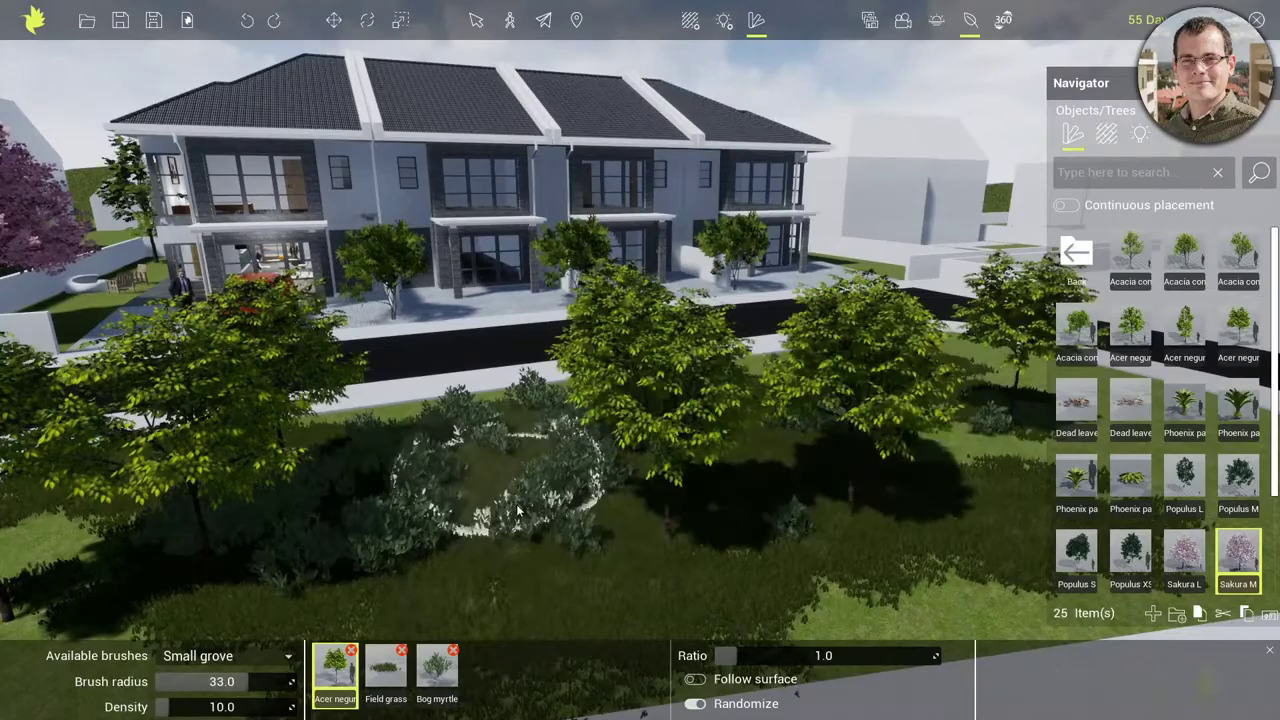
Step: Leave vegetation painting and place a single Acer negundo L tree on the lawn near the road corner
{"action": "middle_click_drag", "start_coordinate": [517, 510], "coordinate": [645, 517]}
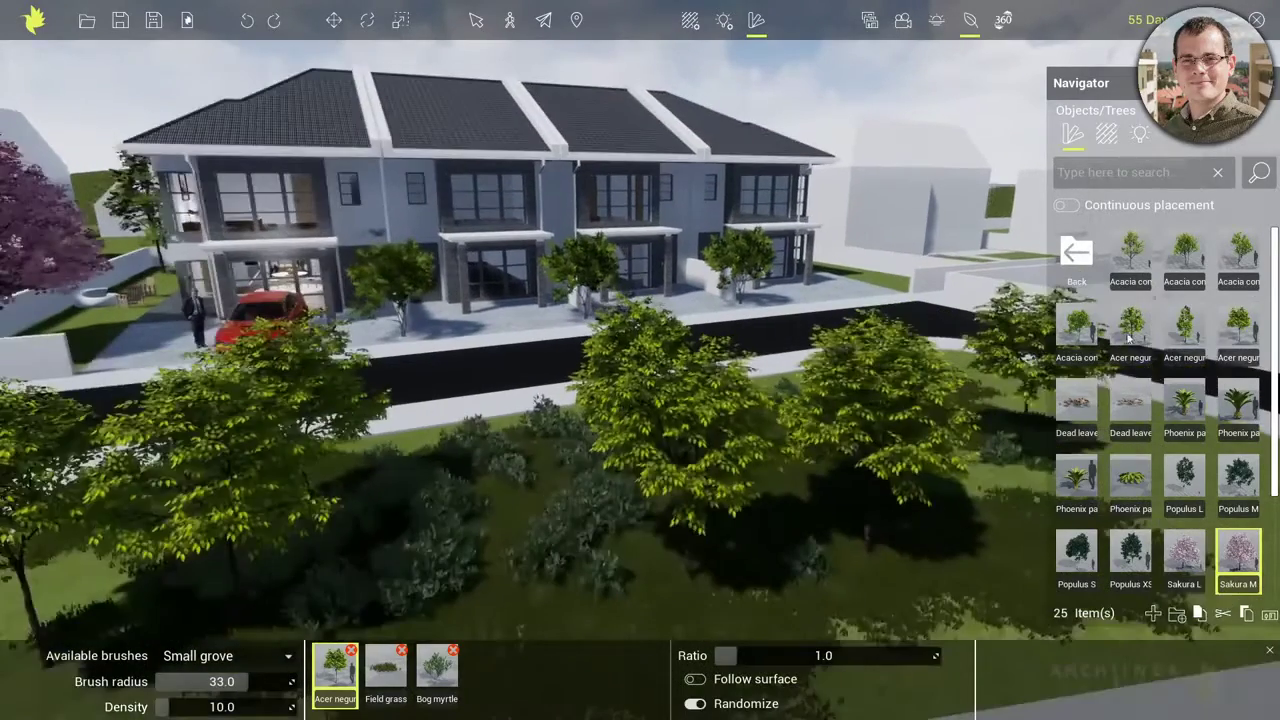
{"action": "scroll", "coordinate": [763, 460], "scroll_direction": "down", "scroll_amount": 3}
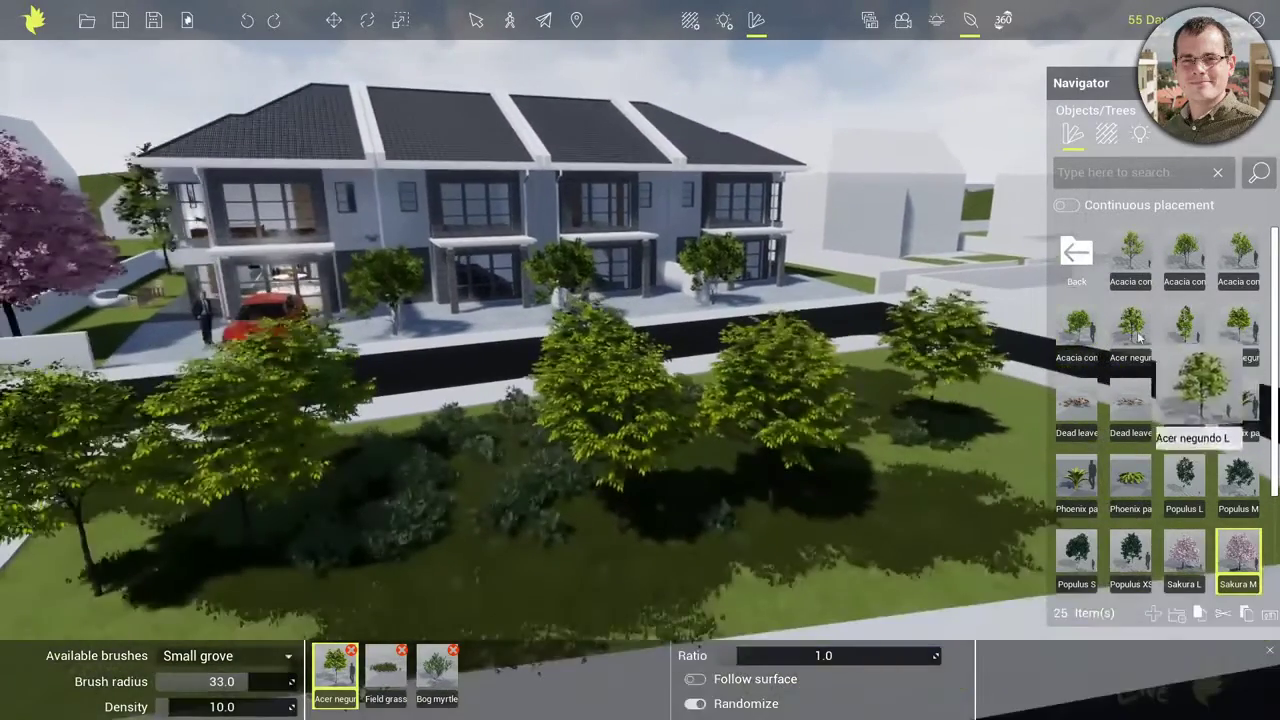
{"action": "left_click", "coordinate": [1124, 342]}
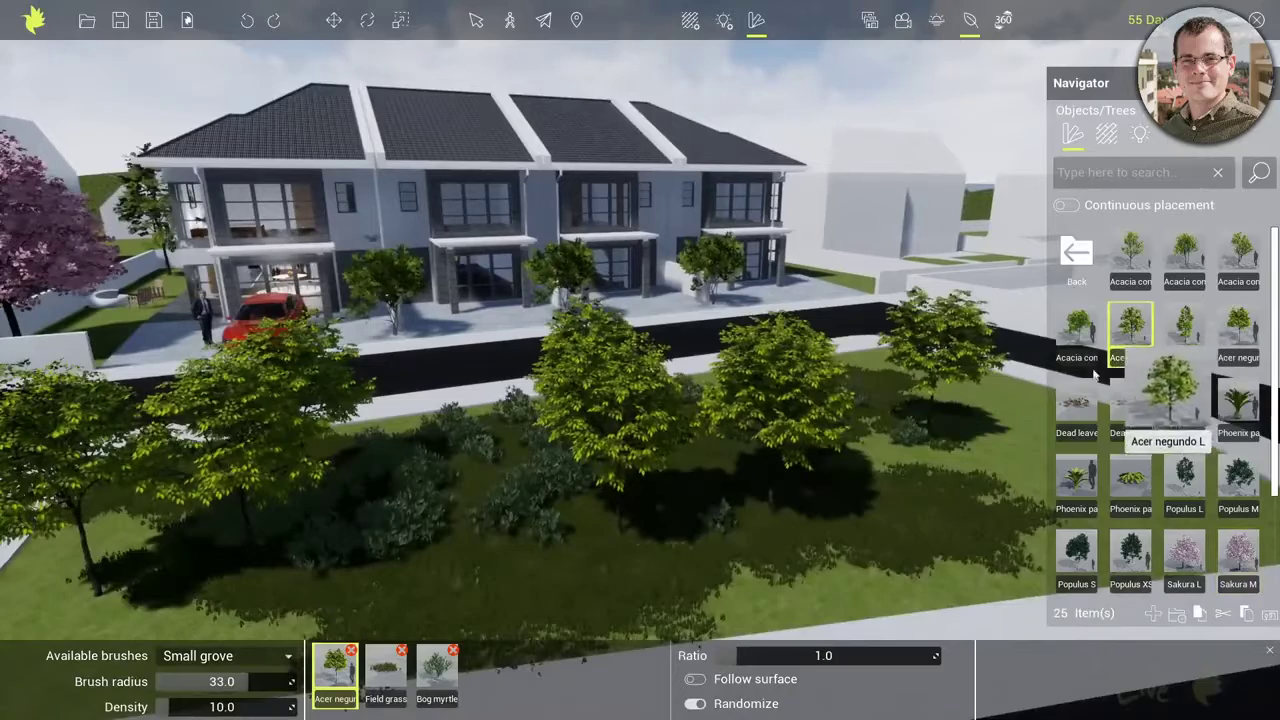
{"action": "left_click", "coordinate": [971, 22]}
{"action": "mouse_move", "coordinate": [1133, 338]}
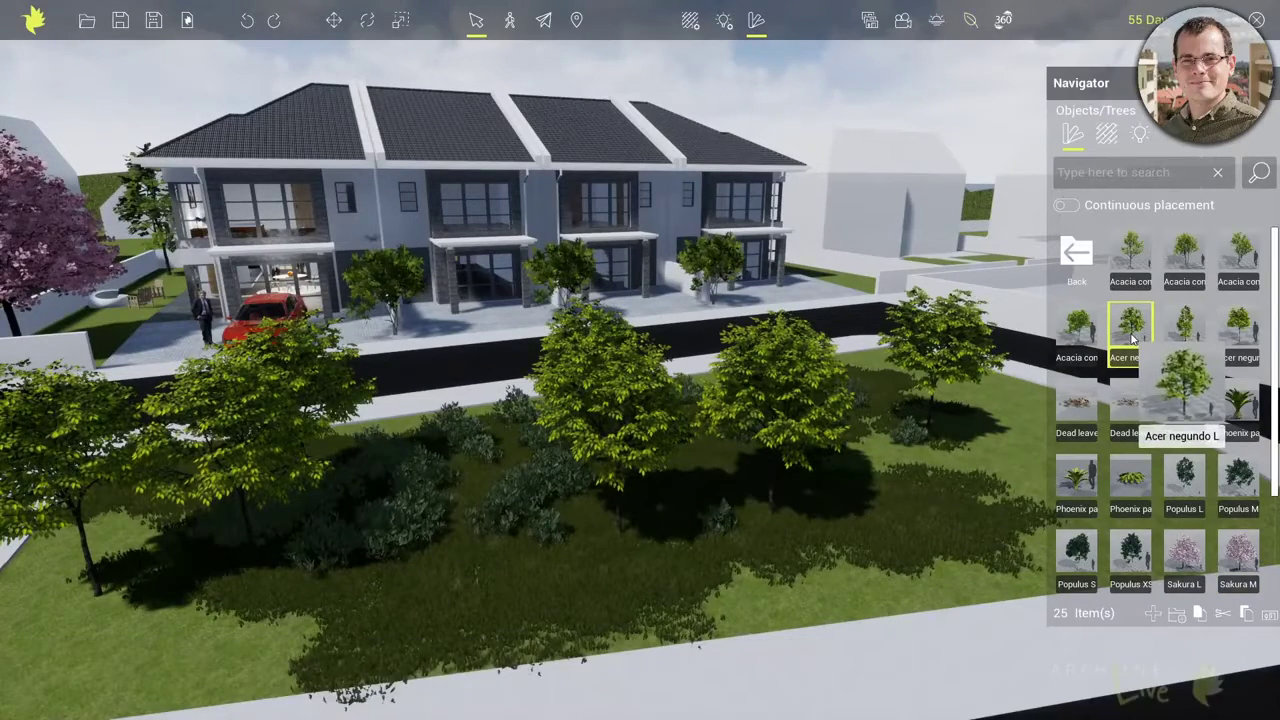
{"action": "left_click_drag", "start_coordinate": [1133, 338], "coordinate": [1060, 300]}
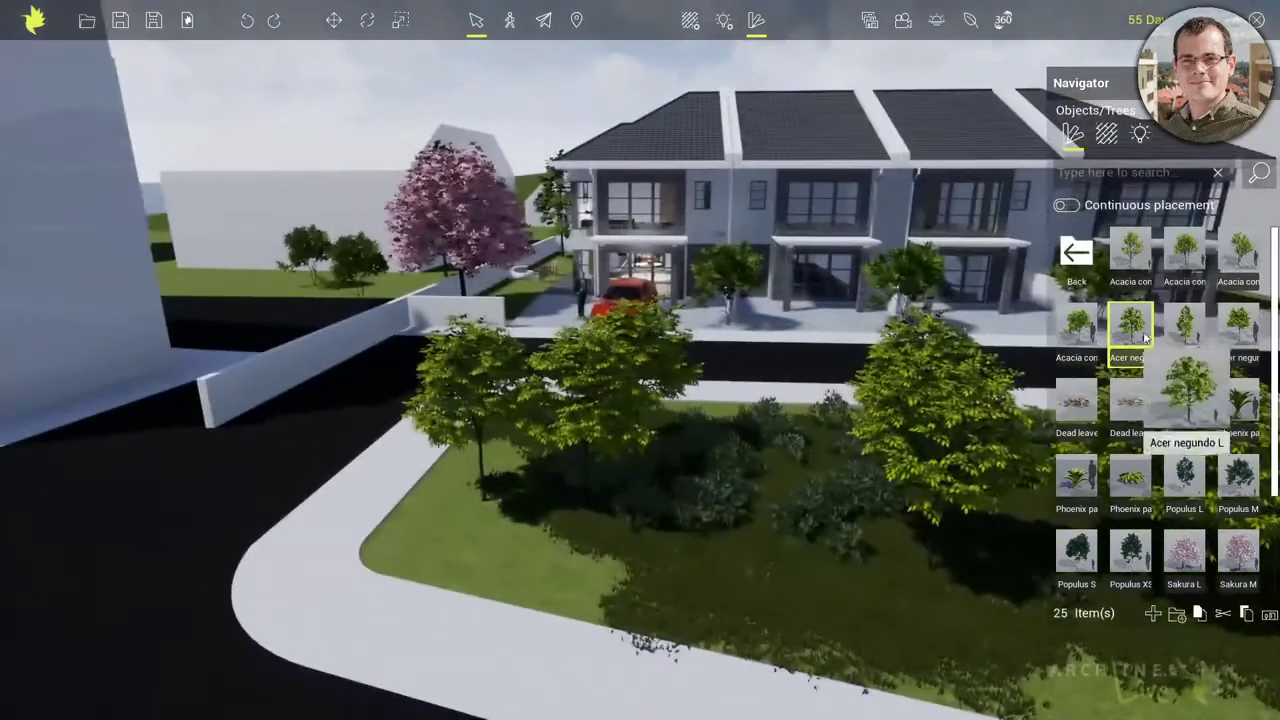
{"action": "left_click_drag", "start_coordinate": [1133, 338], "coordinate": [451, 547]}
{"action": "middle_click_drag", "start_coordinate": [766, 522], "coordinate": [124, 414]}
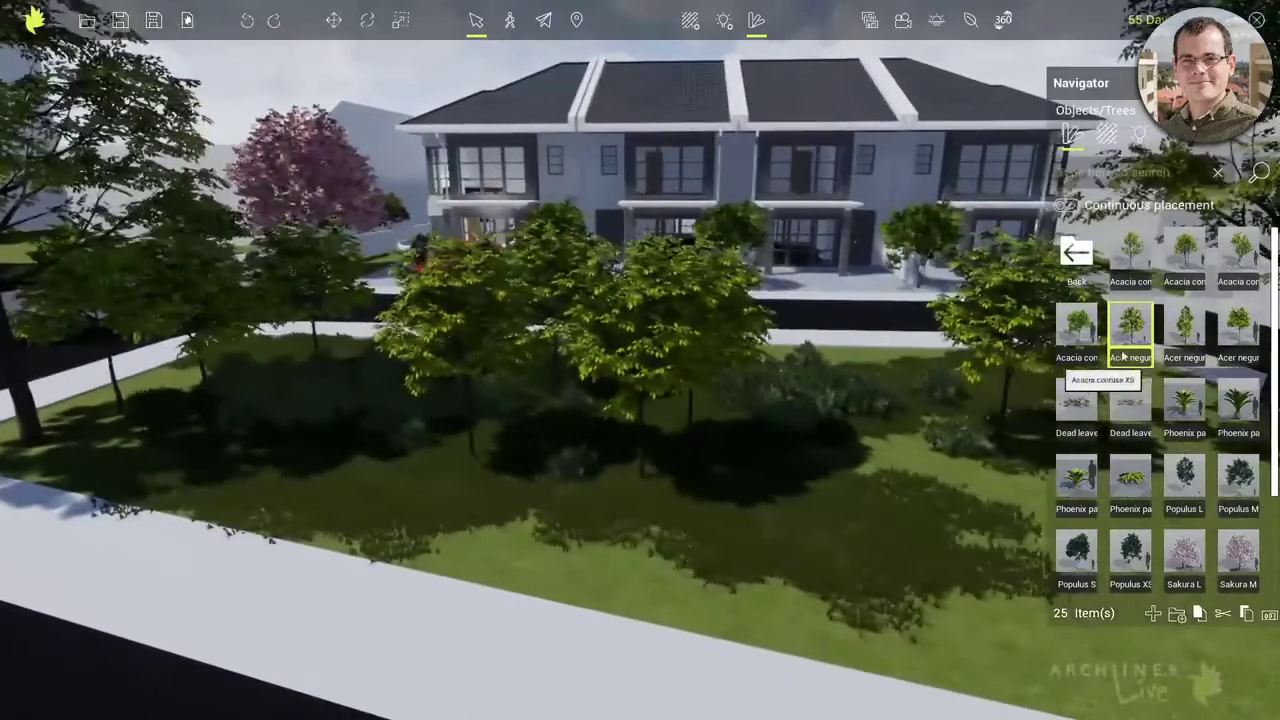
Step: Place a tall Acer negundo tree at the opposite end of the lawn and bring the whole house row into view
{"action": "mouse_move", "coordinate": [1250, 335]}
{"action": "left_click_drag", "start_coordinate": [1210, 335], "coordinate": [993, 615]}
{"action": "right_click_drag", "start_coordinate": [786, 513], "coordinate": [837, 491]}
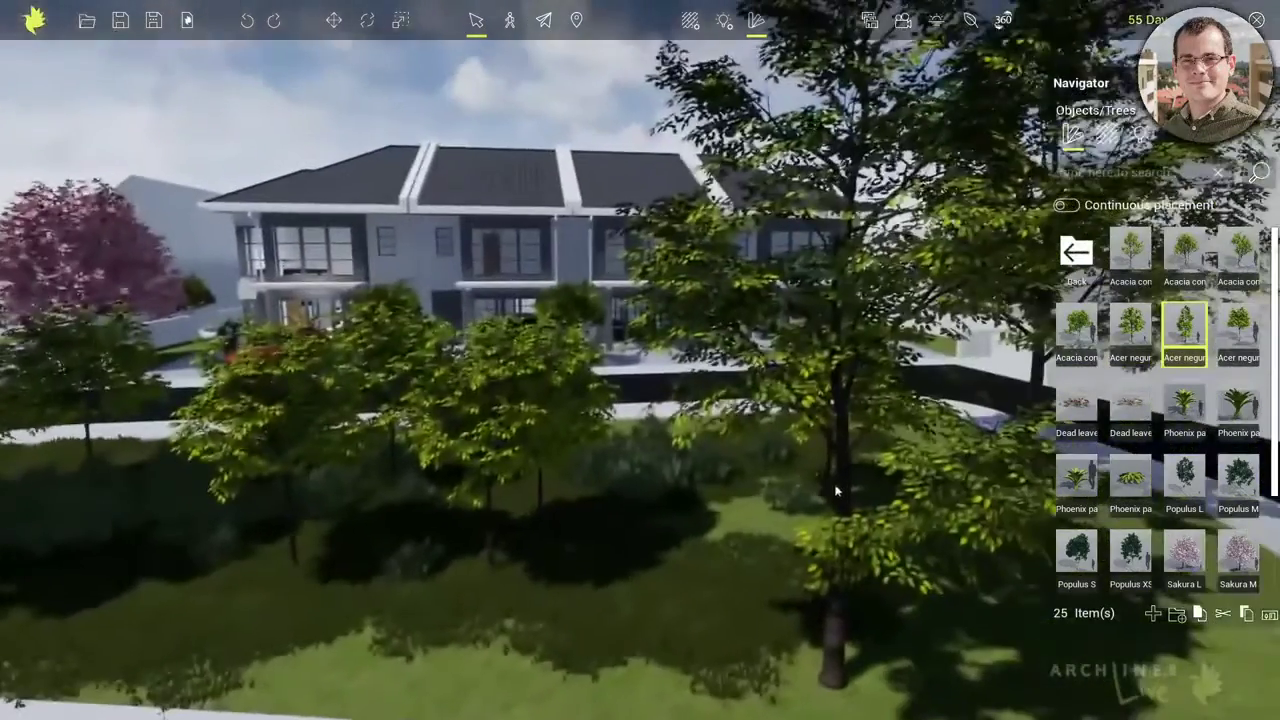
{"action": "middle_click_drag", "start_coordinate": [837, 491], "coordinate": [985, 484]}
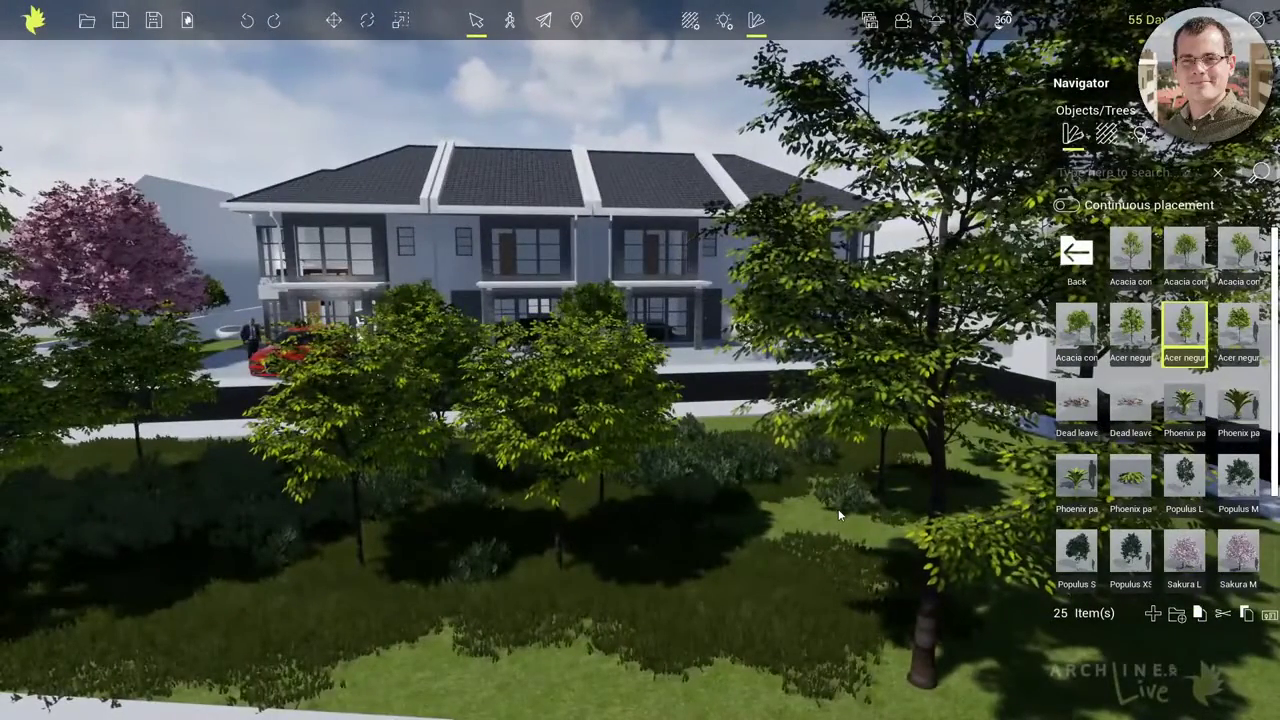
{"action": "middle_click_drag", "start_coordinate": [364, 474], "coordinate": [859, 681]}
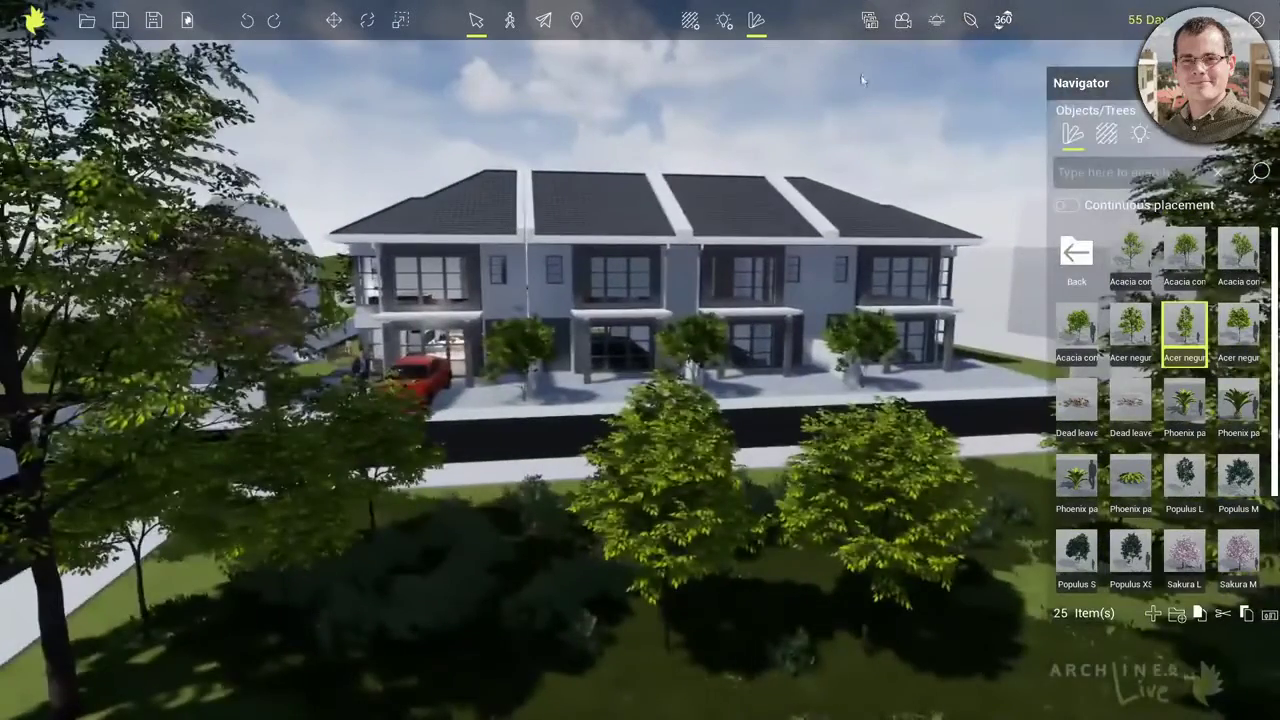
Step: Recall the Outdoor scene and place the Fire M effect on the logs in the garden fire bowl
{"action": "left_click", "coordinate": [869, 19]}
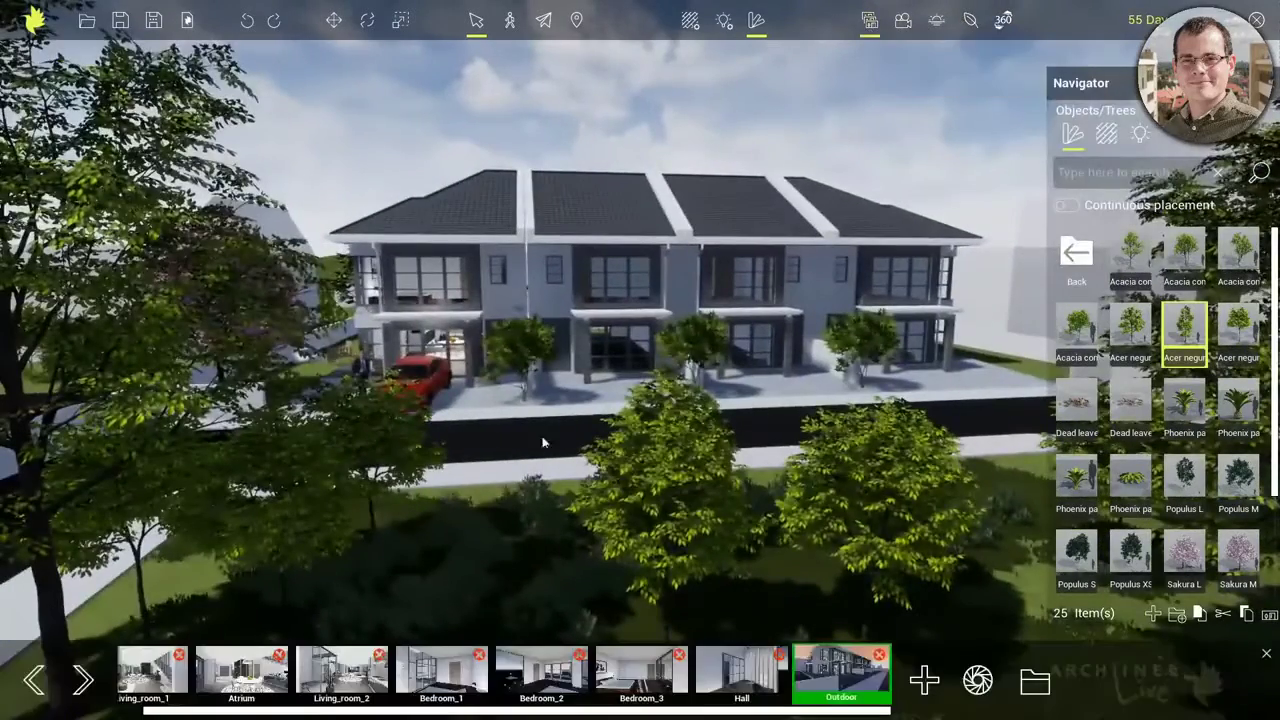
{"action": "left_click", "coordinate": [843, 684]}
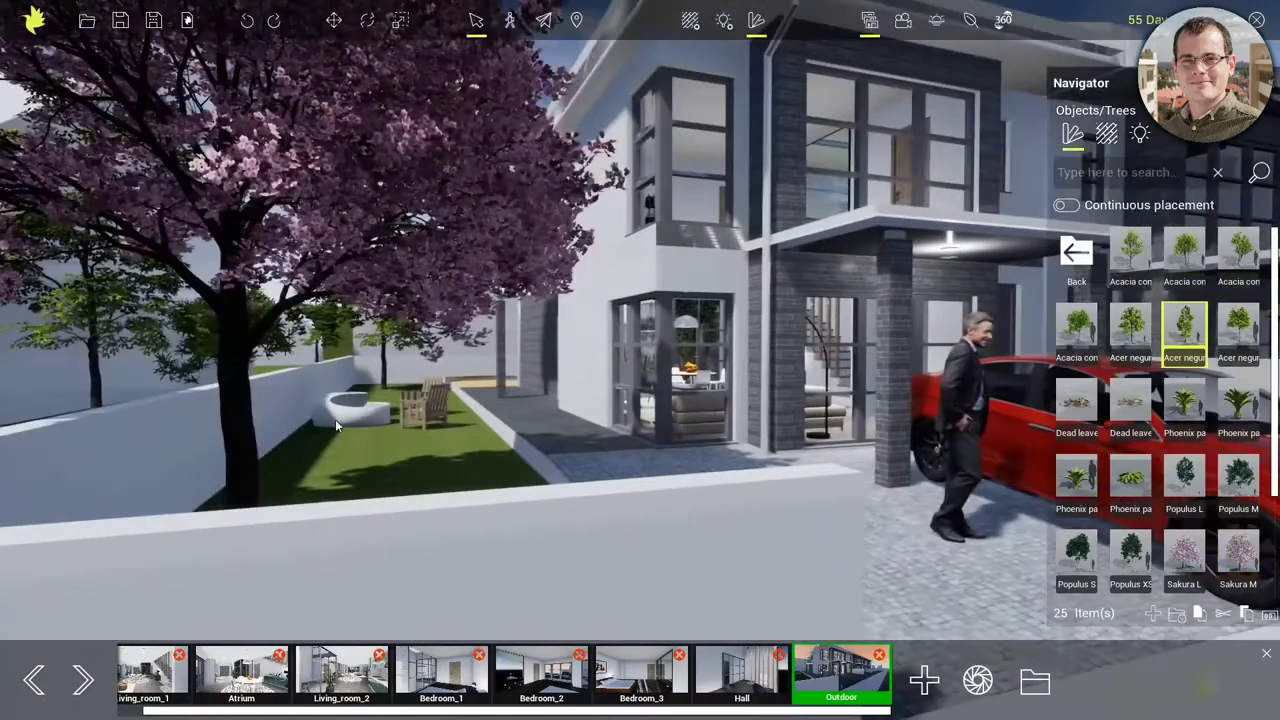
{"action": "double_click", "coordinate": [336, 419]}
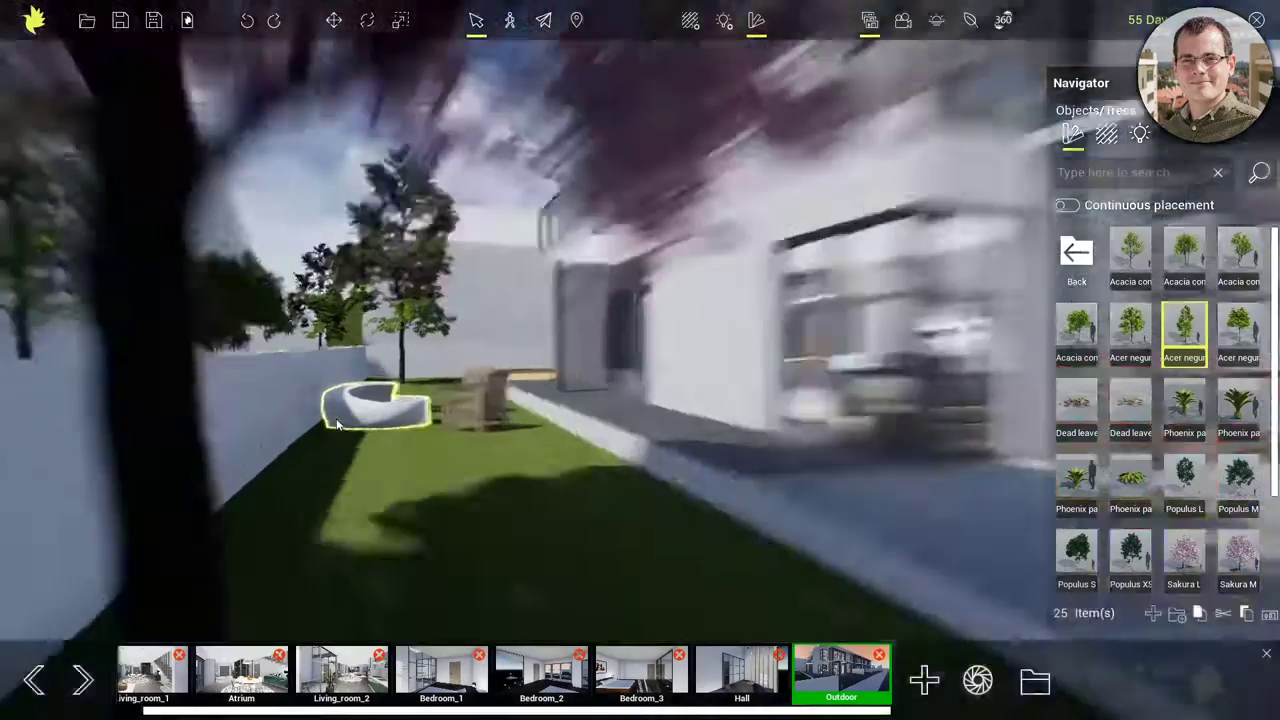
{"action": "middle_click_drag", "start_coordinate": [536, 334], "coordinate": [479, 462]}
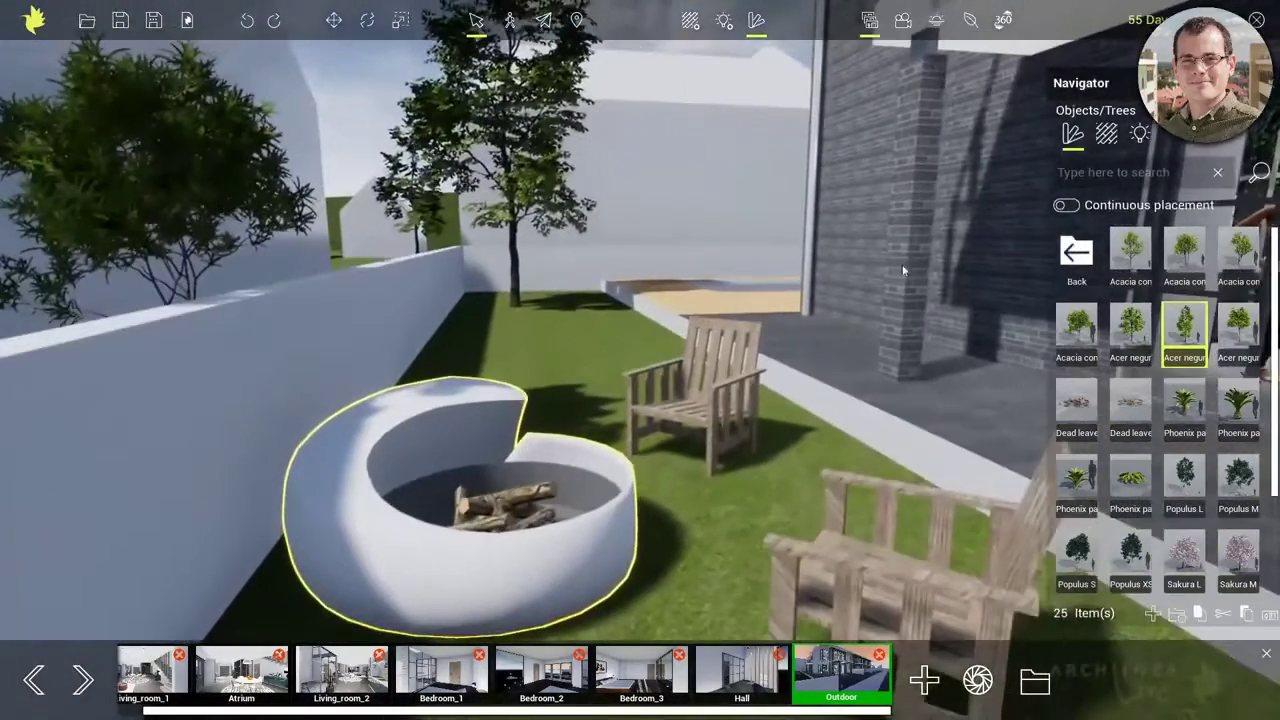
{"action": "left_click", "coordinate": [1080, 253]}
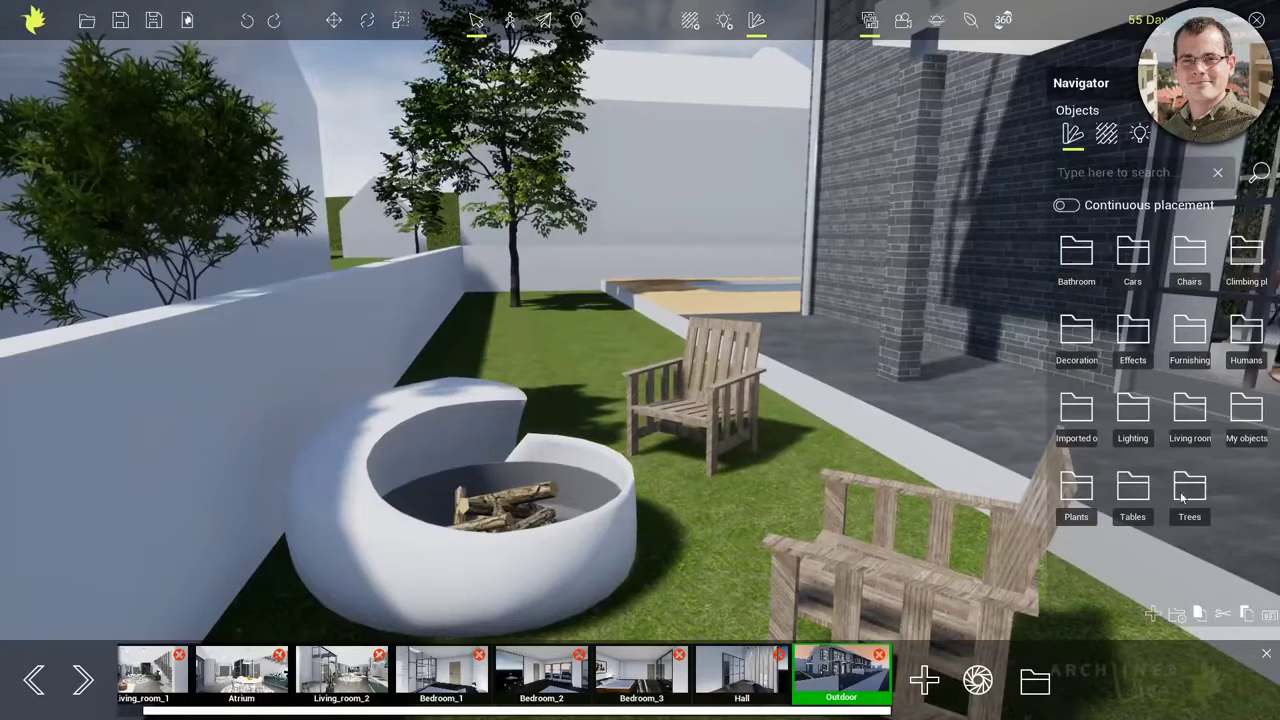
{"action": "left_click", "coordinate": [1136, 343]}
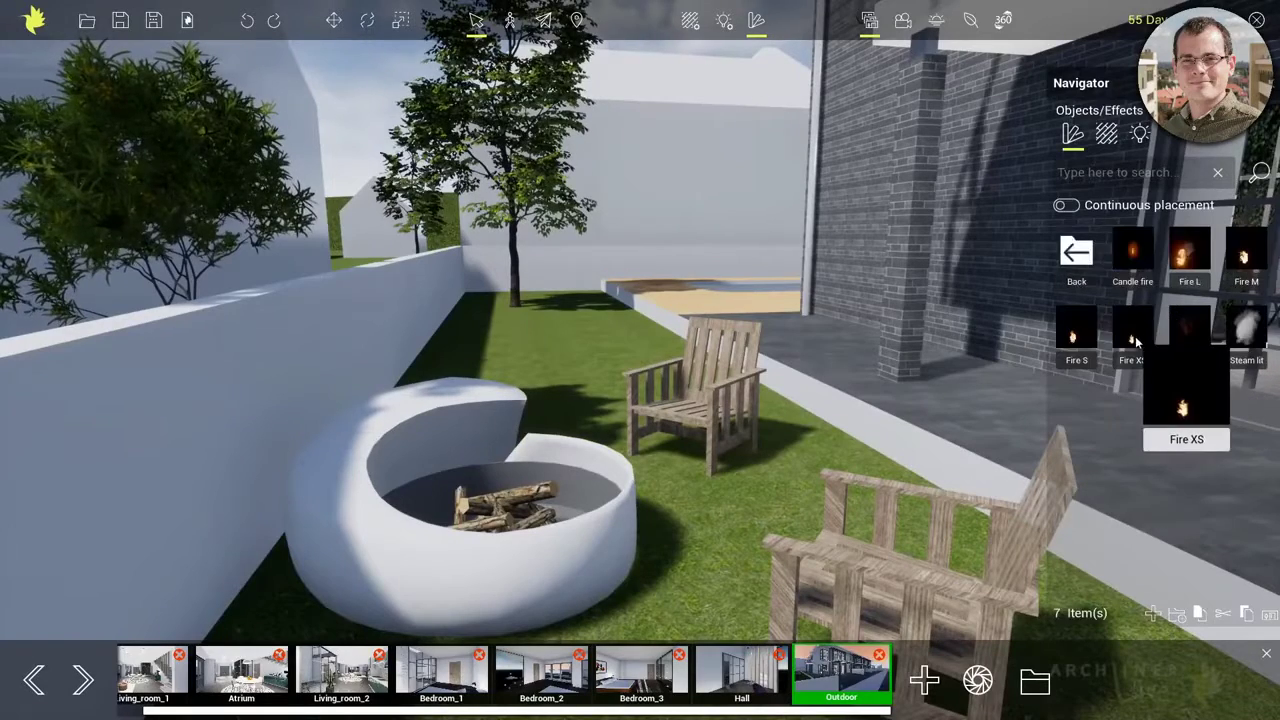
{"action": "left_click_drag", "start_coordinate": [1246, 255], "coordinate": [515, 500]}
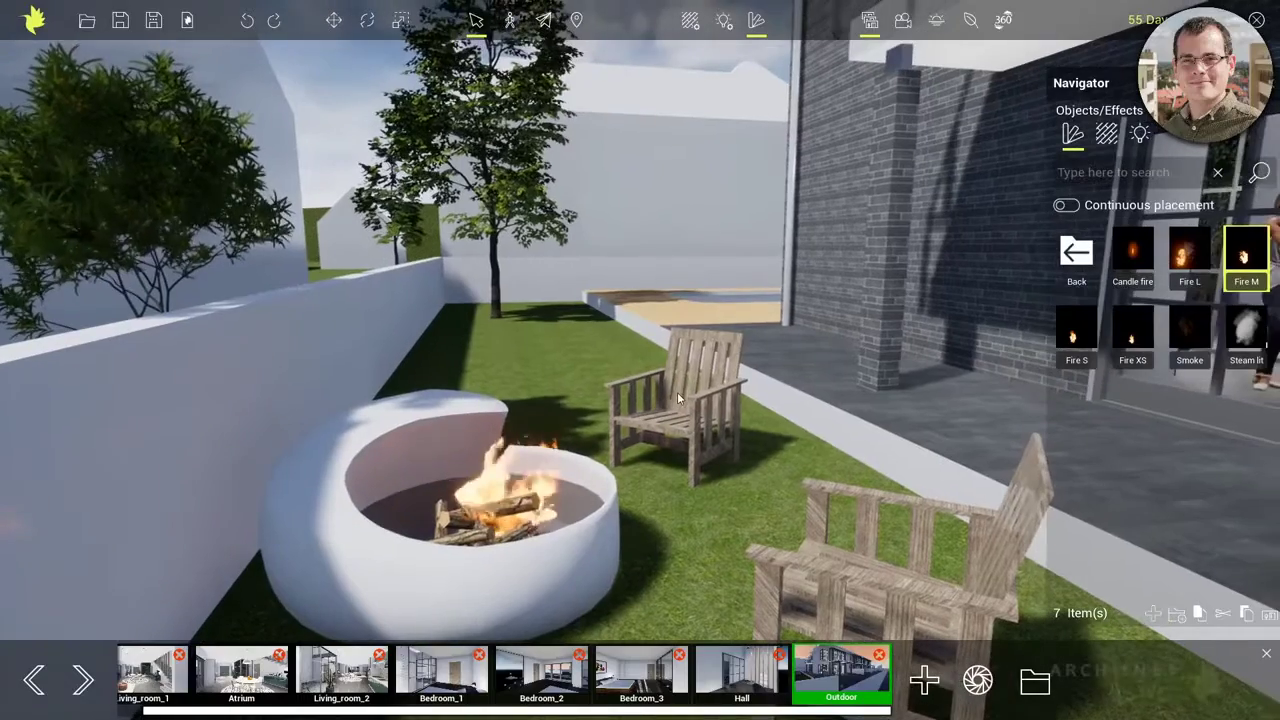
Step: Set the time of day to 17:30 to view the garden fire in evening light
{"action": "left_click", "coordinate": [936, 19]}
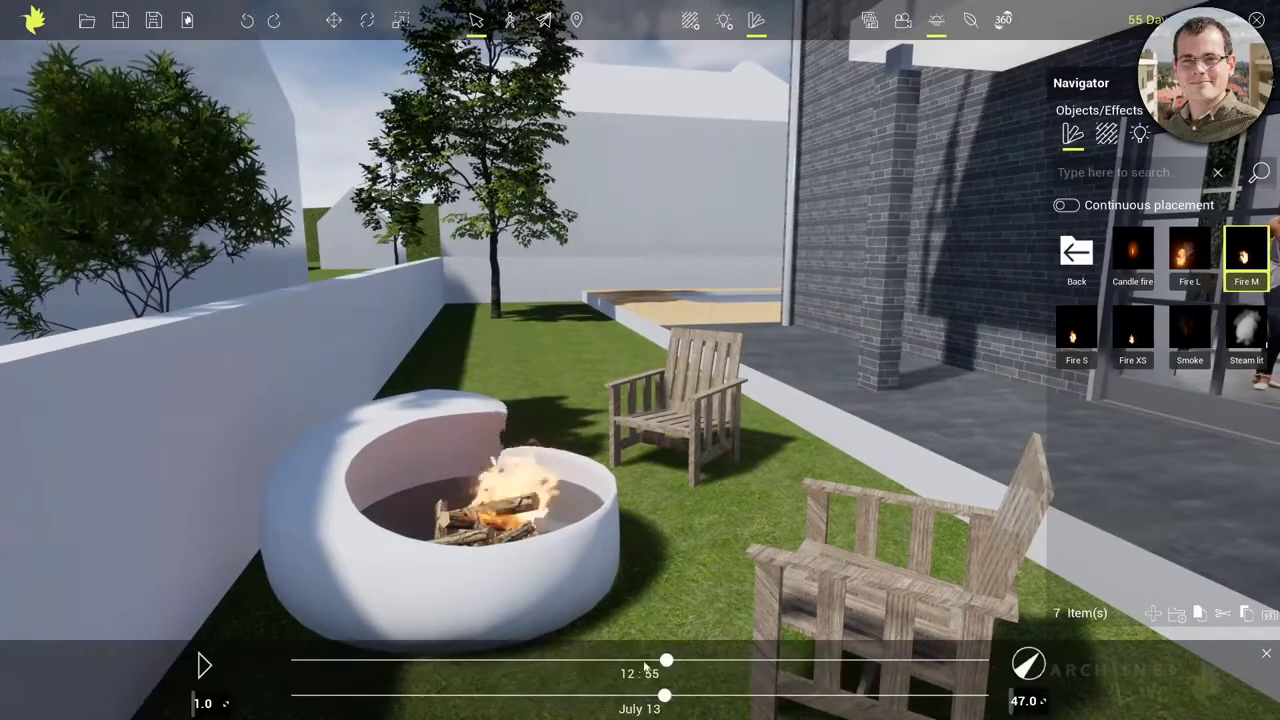
{"action": "left_click_drag", "start_coordinate": [666, 661], "coordinate": [799, 662]}
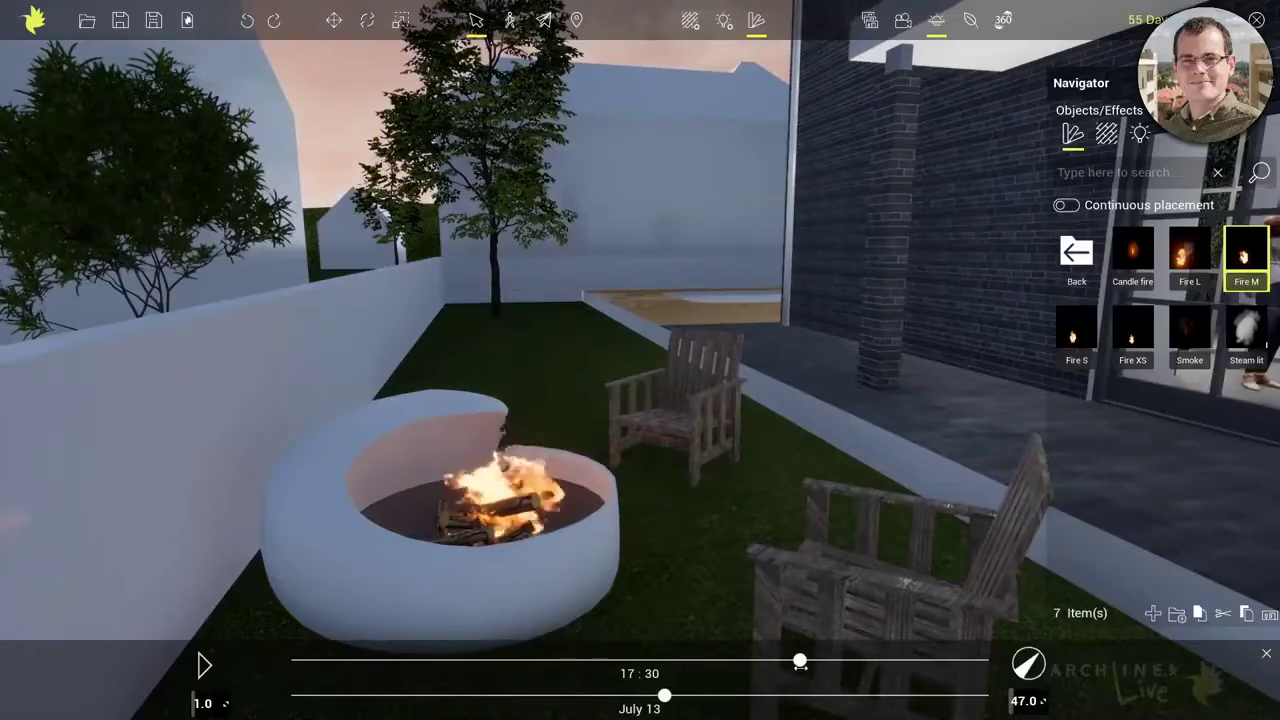
Step: Recall the Outdoor scene and set the time of day to 12:37
{"action": "left_click", "coordinate": [869, 19]}
{"action": "left_click", "coordinate": [840, 670]}
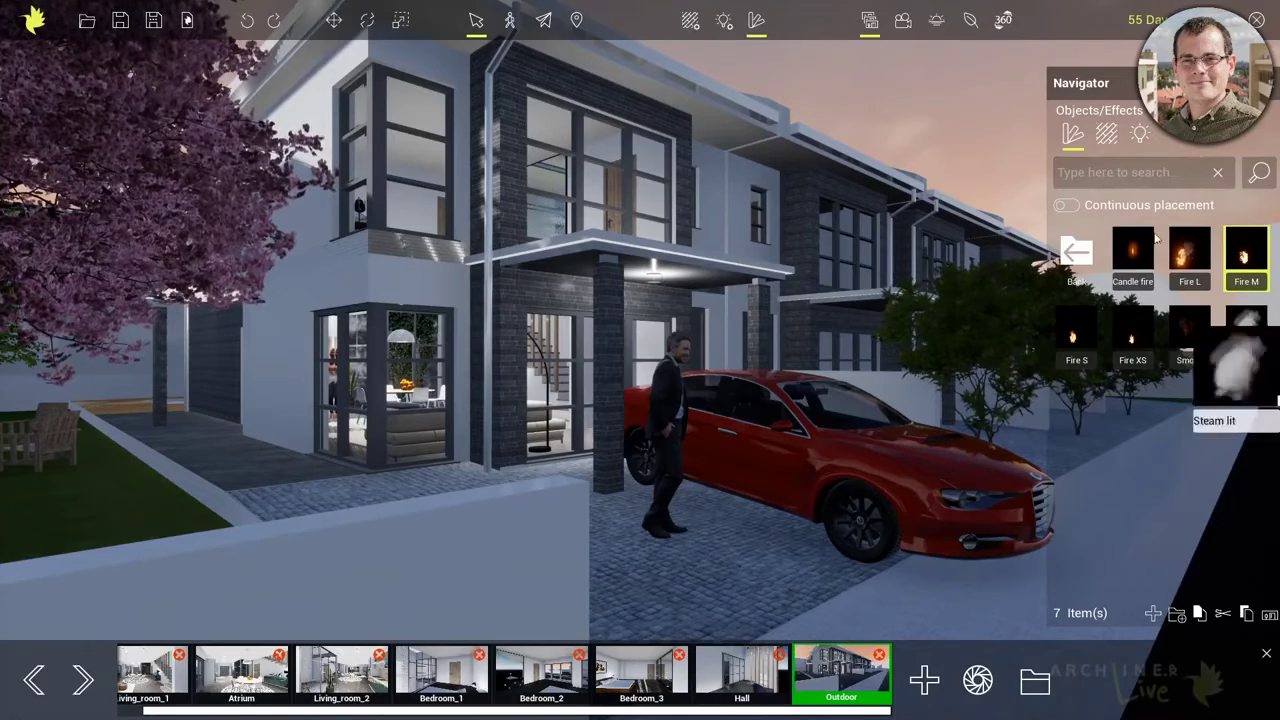
{"action": "left_click", "coordinate": [936, 20]}
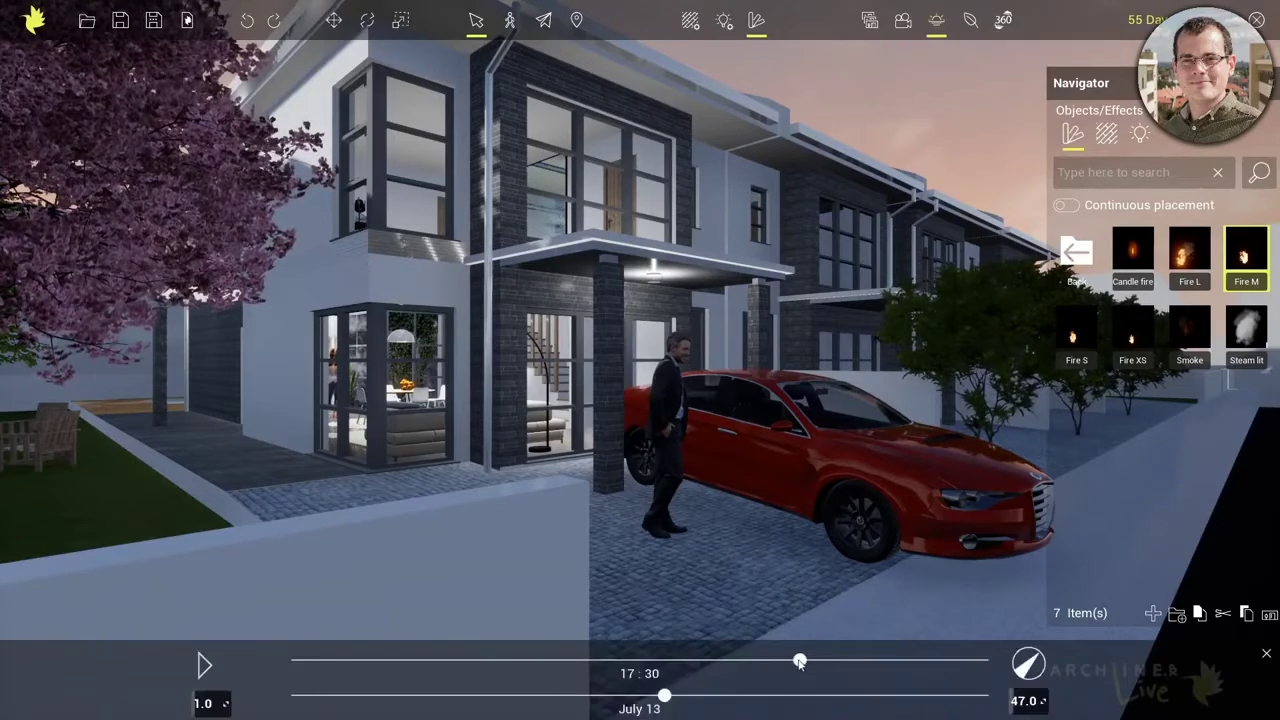
{"action": "left_click_drag", "start_coordinate": [800, 662], "coordinate": [657, 662]}
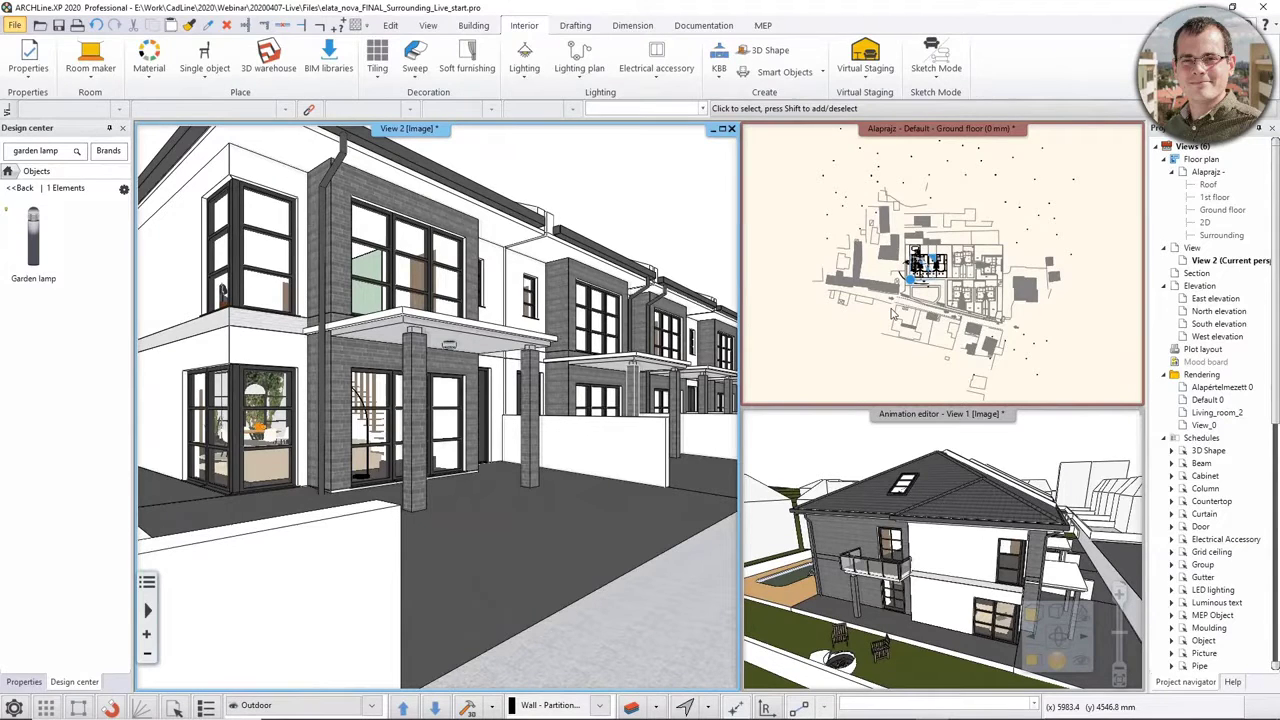
Step: In ARCHLine.XP 2020, open the Garden lamp object's details in the Design center and export the lamp to Live
{"action": "left_click", "coordinate": [33, 260]}
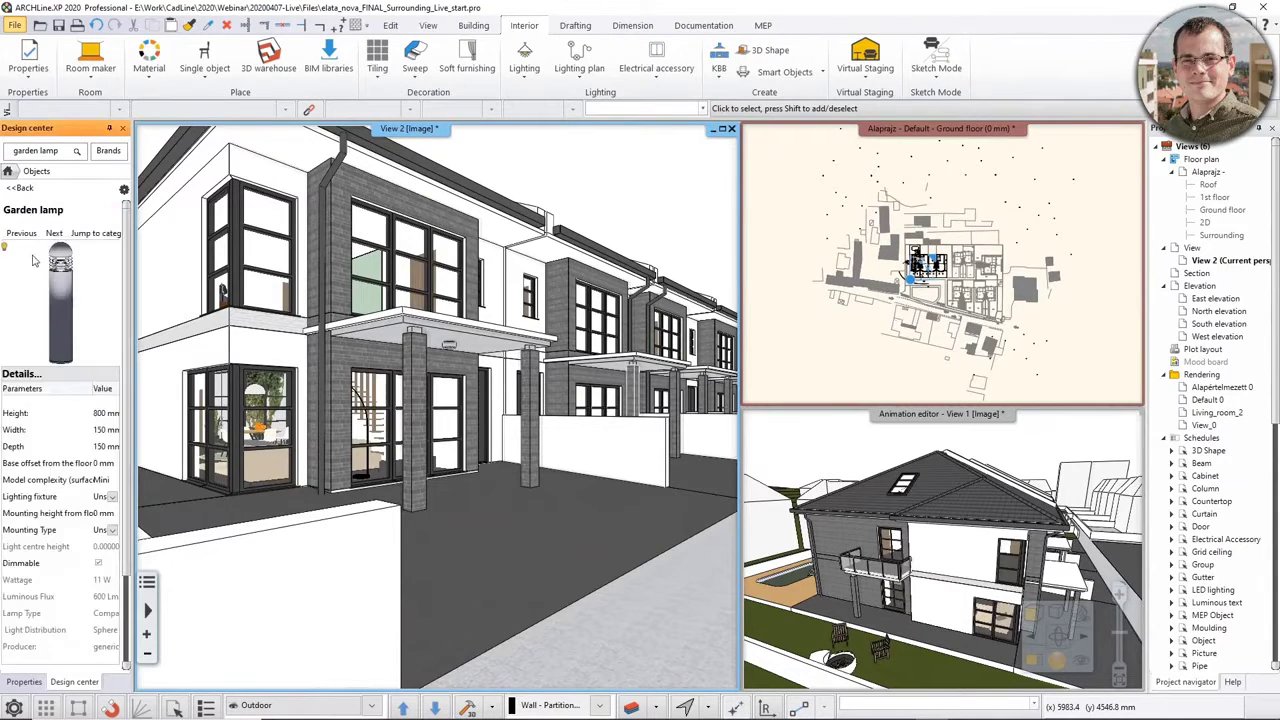
{"action": "left_click", "coordinate": [124, 190]}
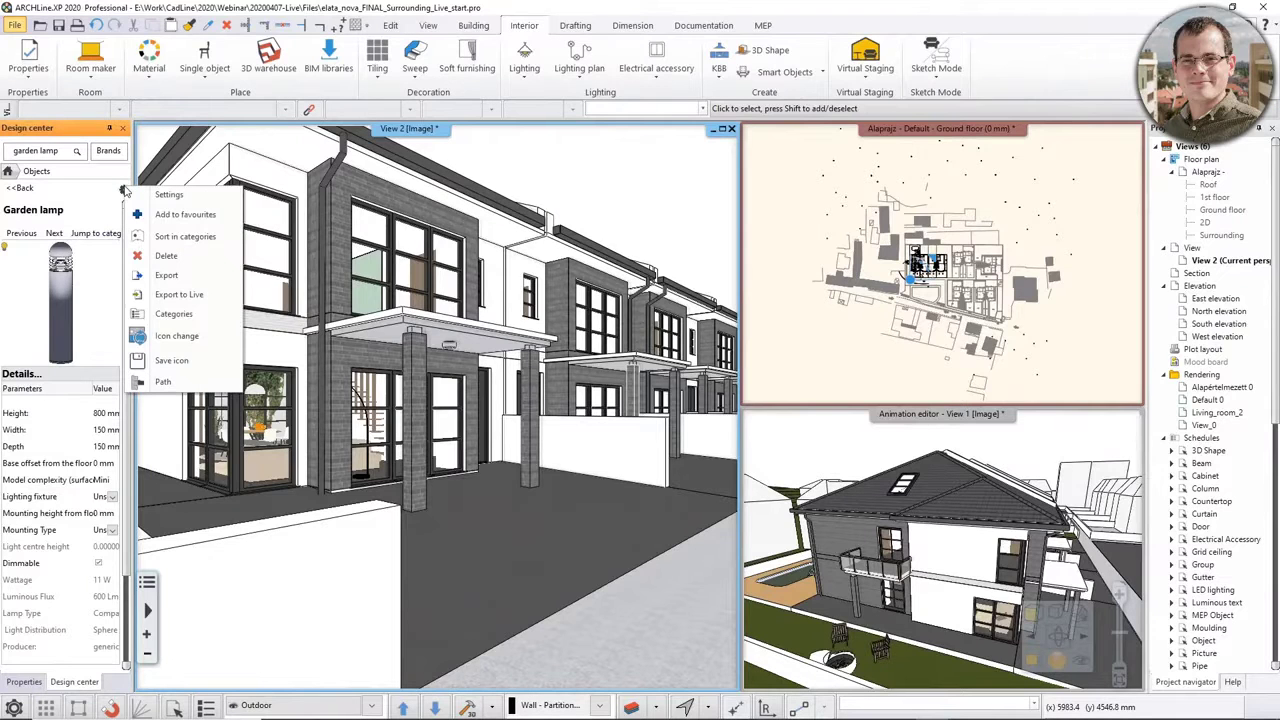
{"action": "left_click", "coordinate": [174, 300]}
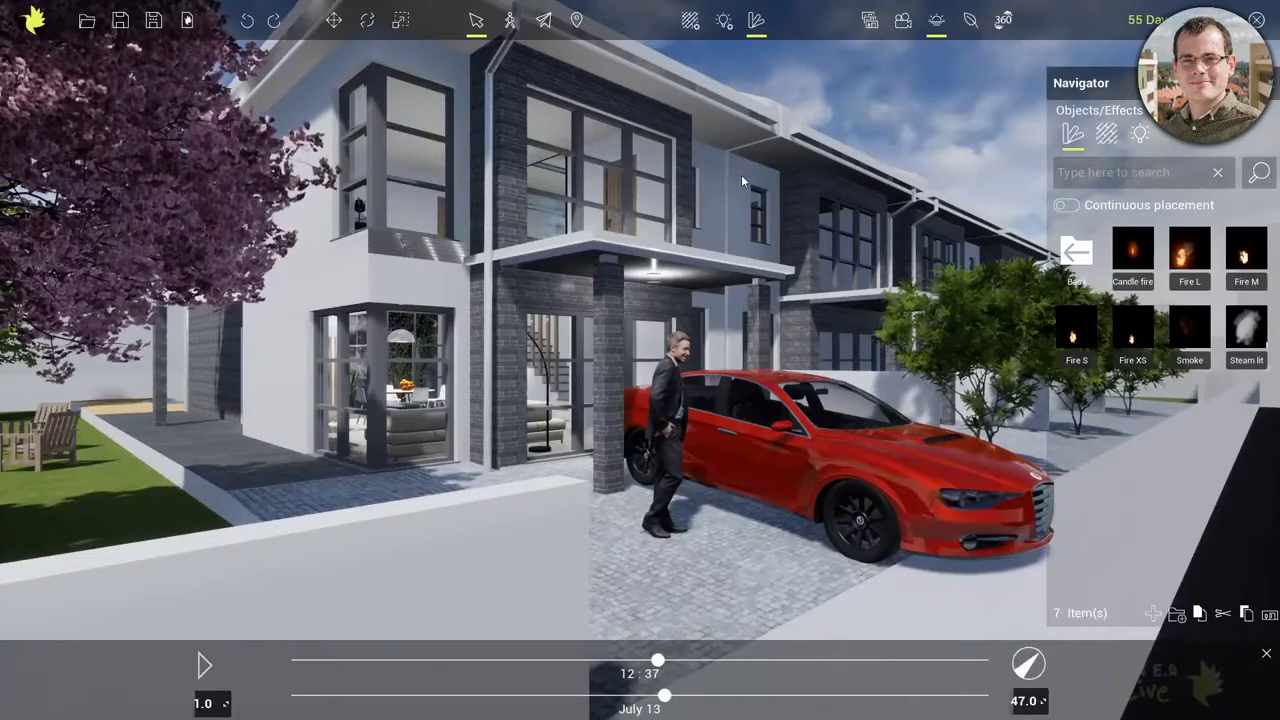
Step: Back in ARCHLine.XP Live, return to the object library's main categories and open the Bathroom category
{"action": "left_click", "coordinate": [1093, 264]}
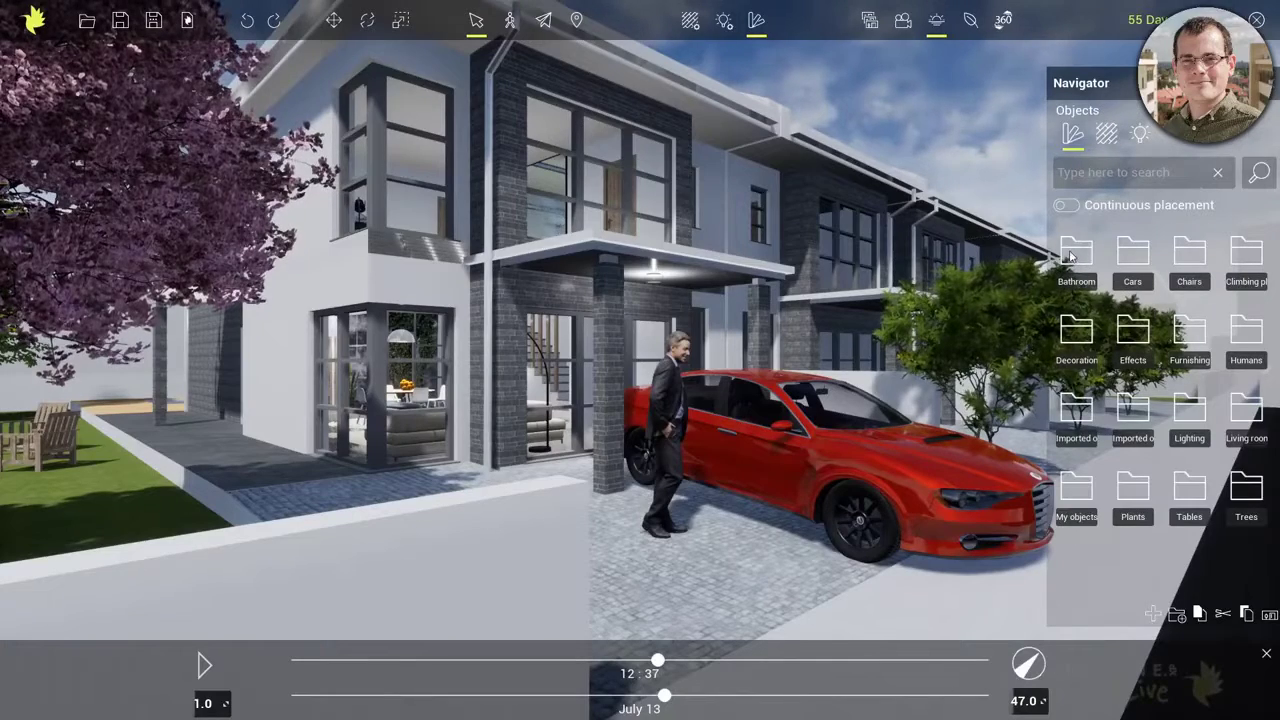
{"action": "left_click", "coordinate": [1072, 257]}
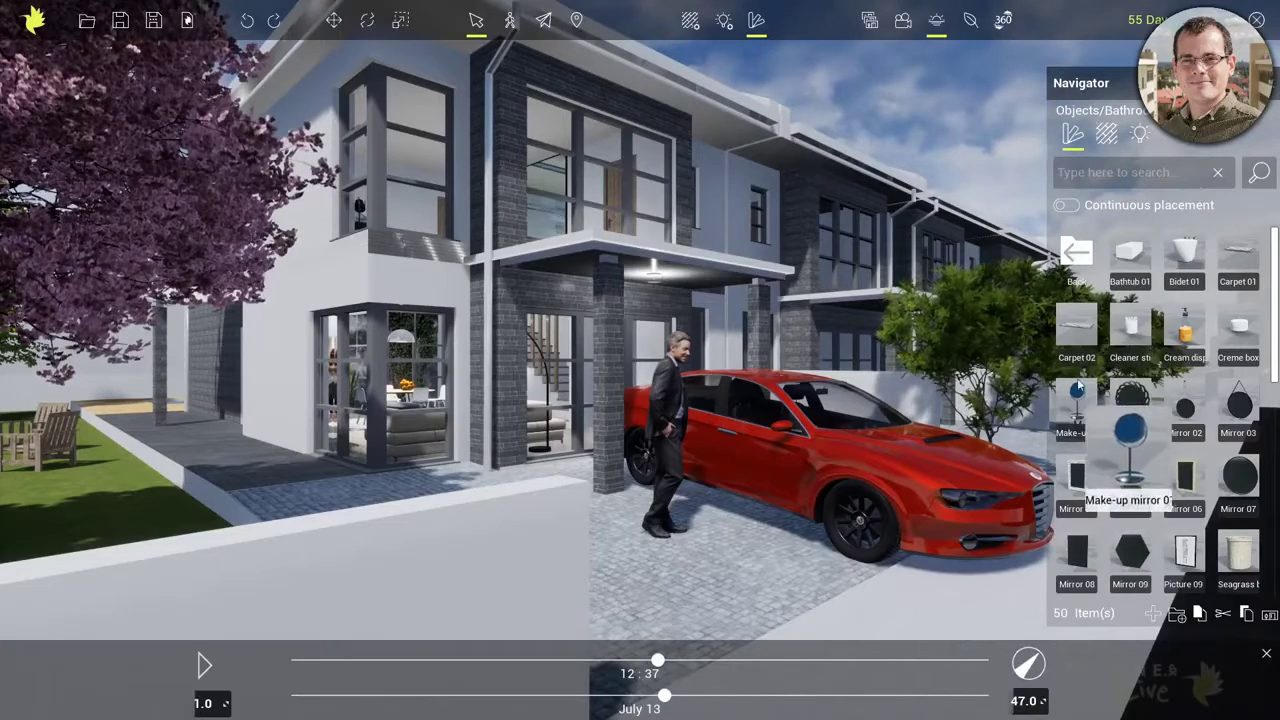
Step: Browse the object library's imported object categories and open the one containing the Garden lamp
{"action": "left_click", "coordinate": [1077, 254]}
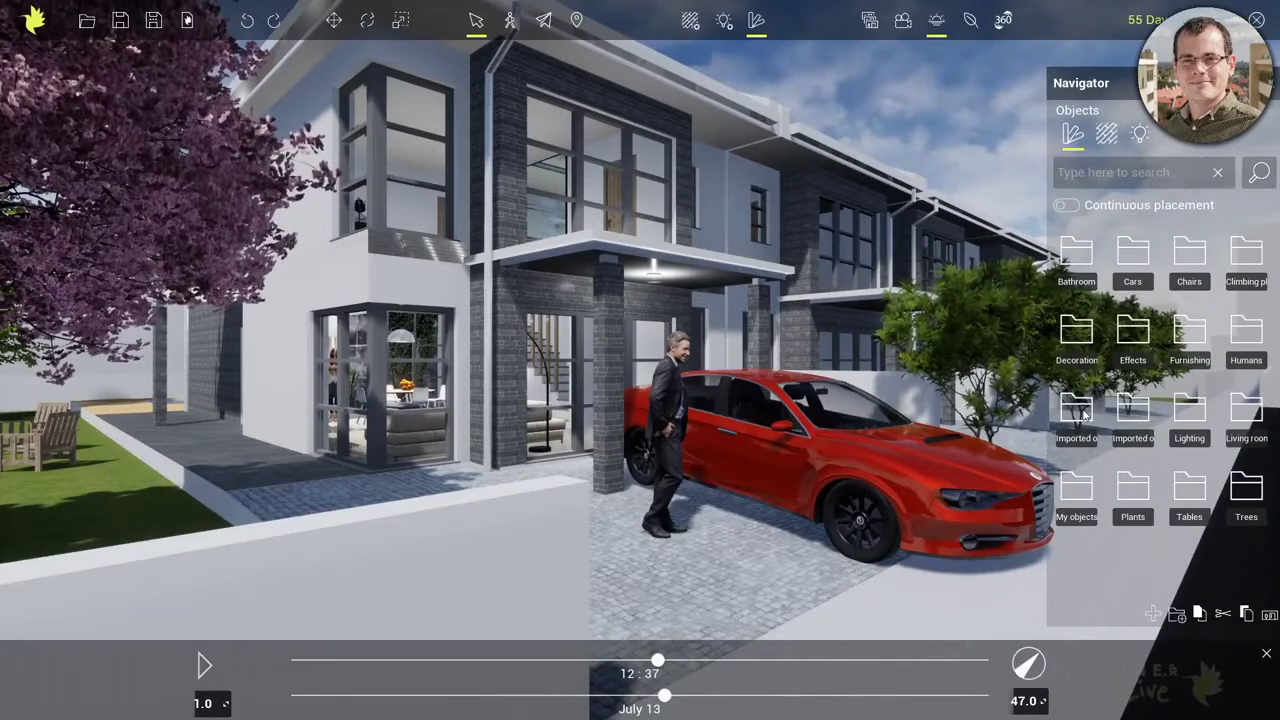
{"action": "left_click", "coordinate": [1077, 412]}
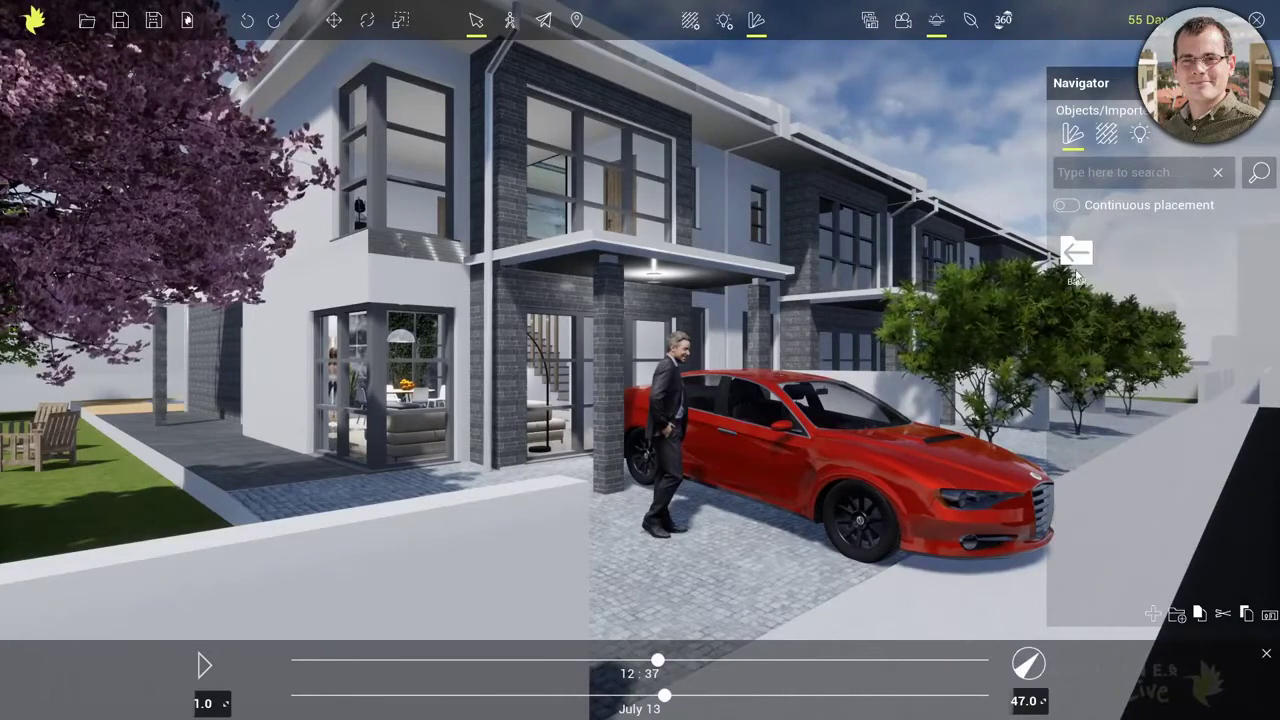
{"action": "left_click", "coordinate": [1077, 262]}
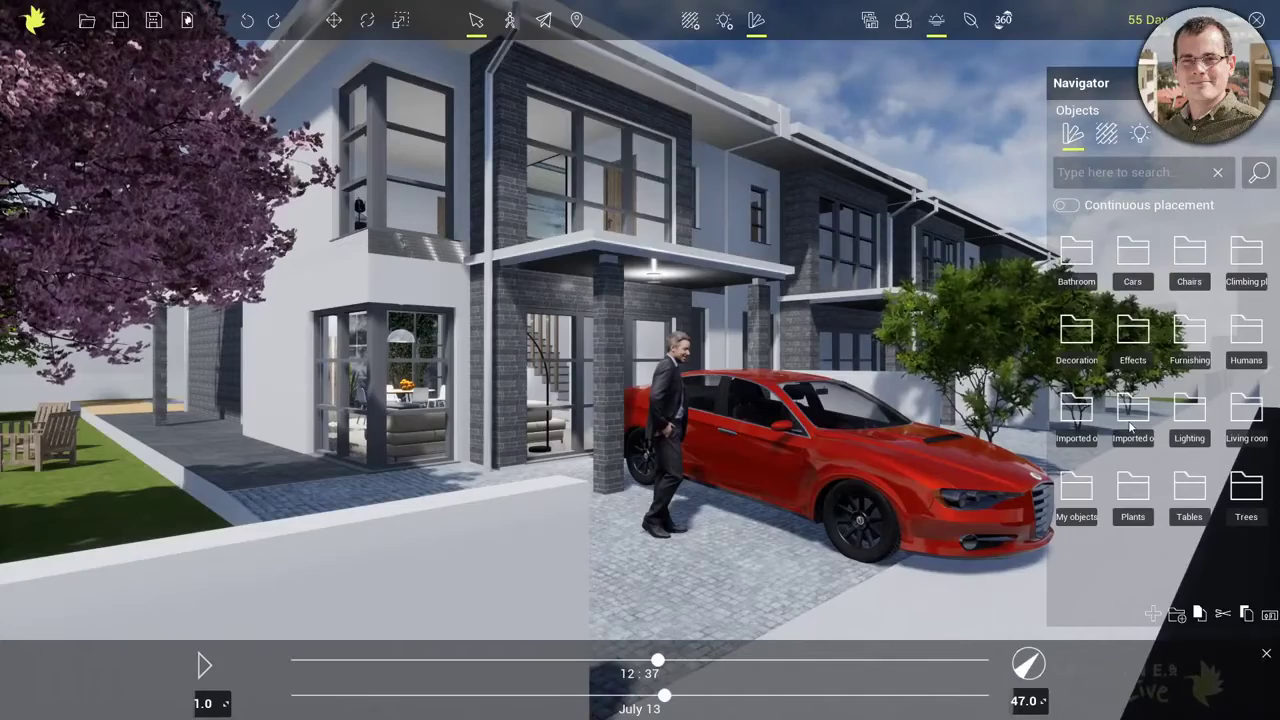
{"action": "left_click", "coordinate": [1130, 428]}
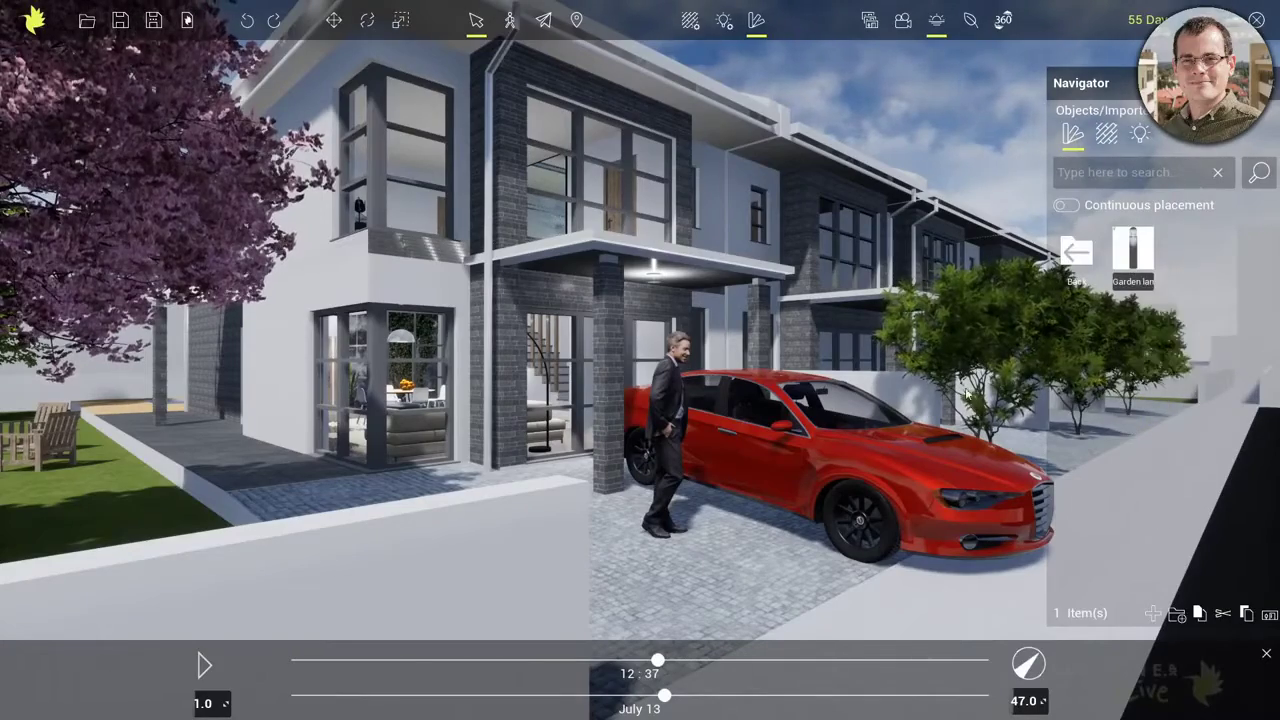
Step: Place the imported Garden lamp on the ground beside the end of the white boundary wall at the driveway entrance
{"action": "right_click_drag", "start_coordinate": [911, 492], "coordinate": [898, 507]}
{"action": "middle_click_drag", "start_coordinate": [898, 503], "coordinate": [723, 483]}
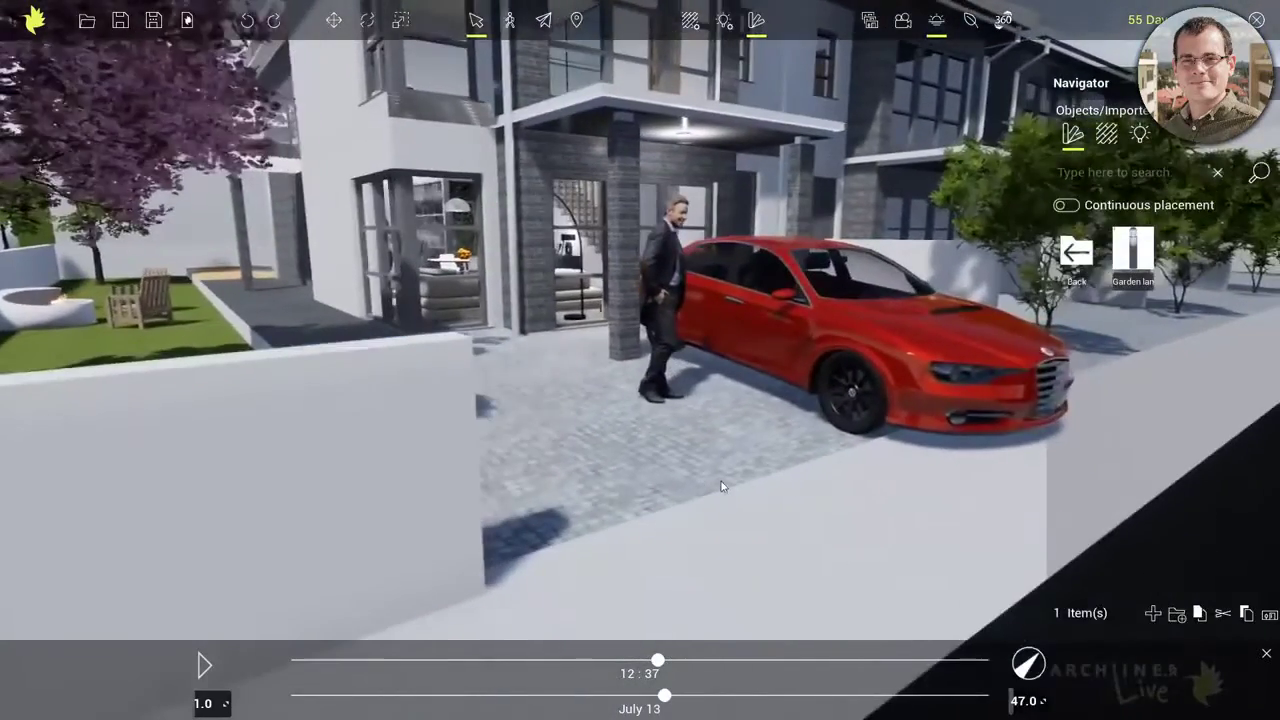
{"action": "right_click_drag", "start_coordinate": [732, 474], "coordinate": [628, 528]}
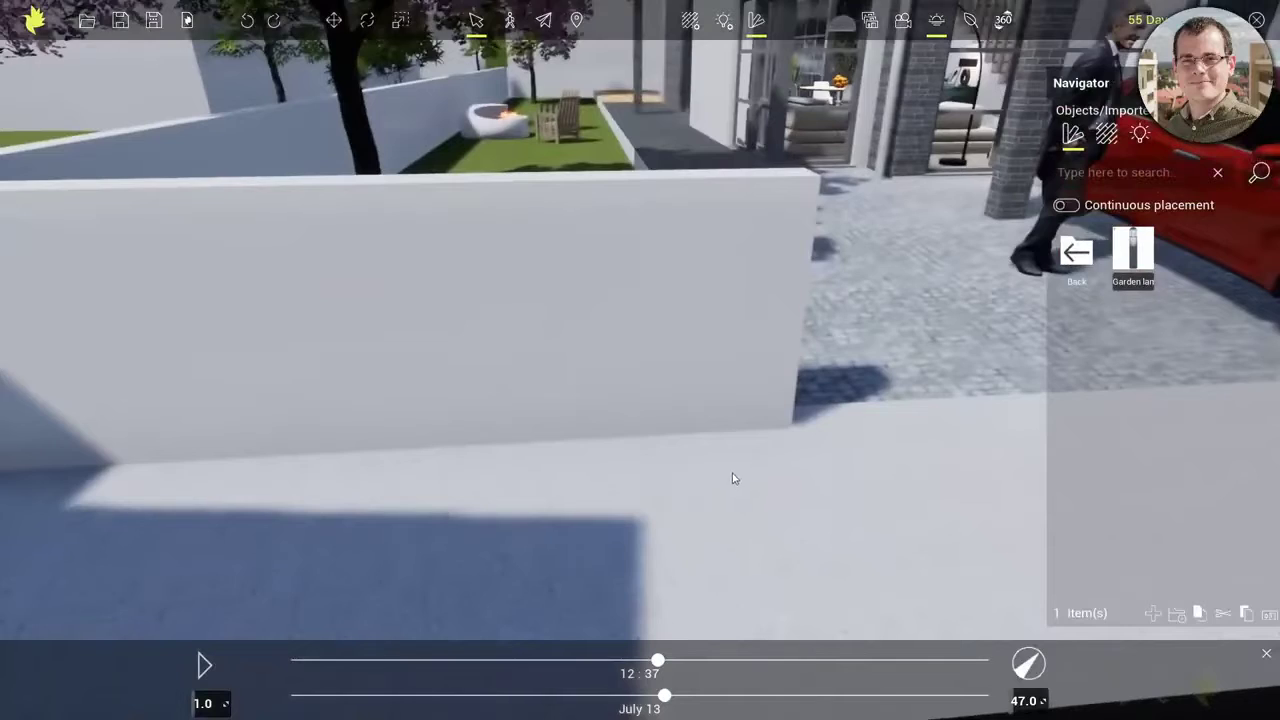
{"action": "middle_click_drag", "start_coordinate": [733, 478], "coordinate": [460, 497]}
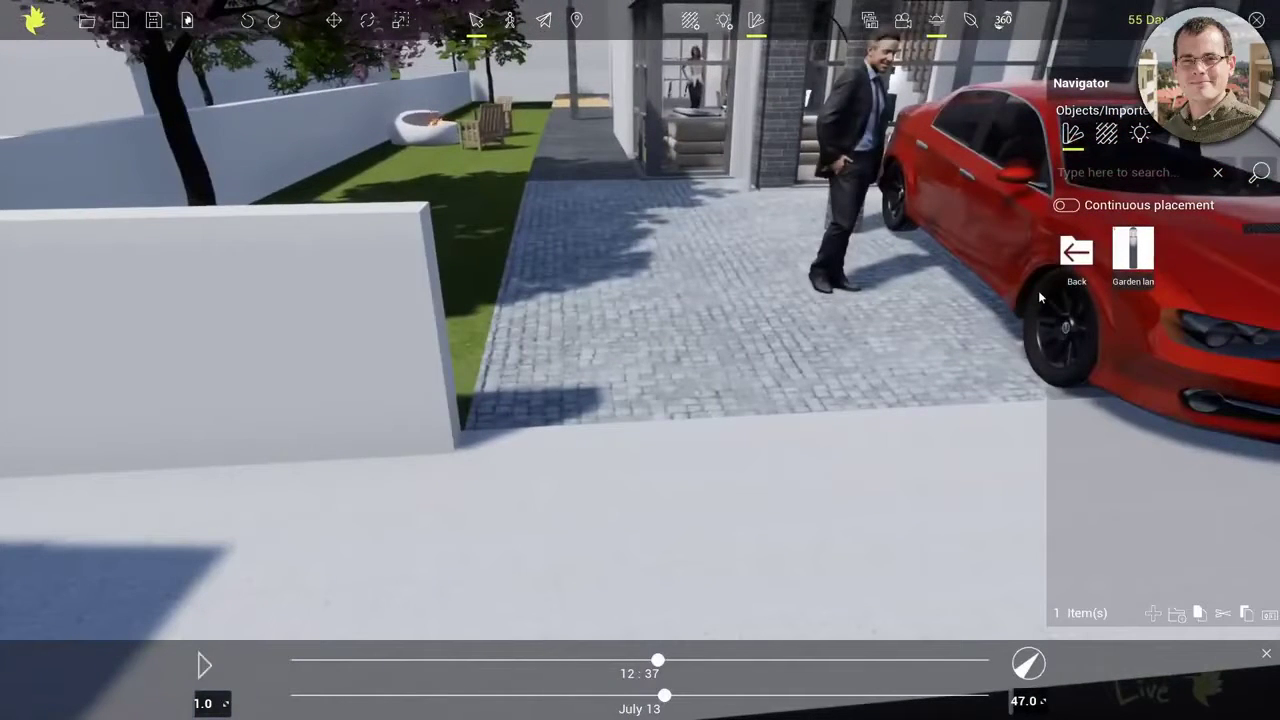
{"action": "middle_click_drag", "start_coordinate": [504, 449], "coordinate": [578, 425]}
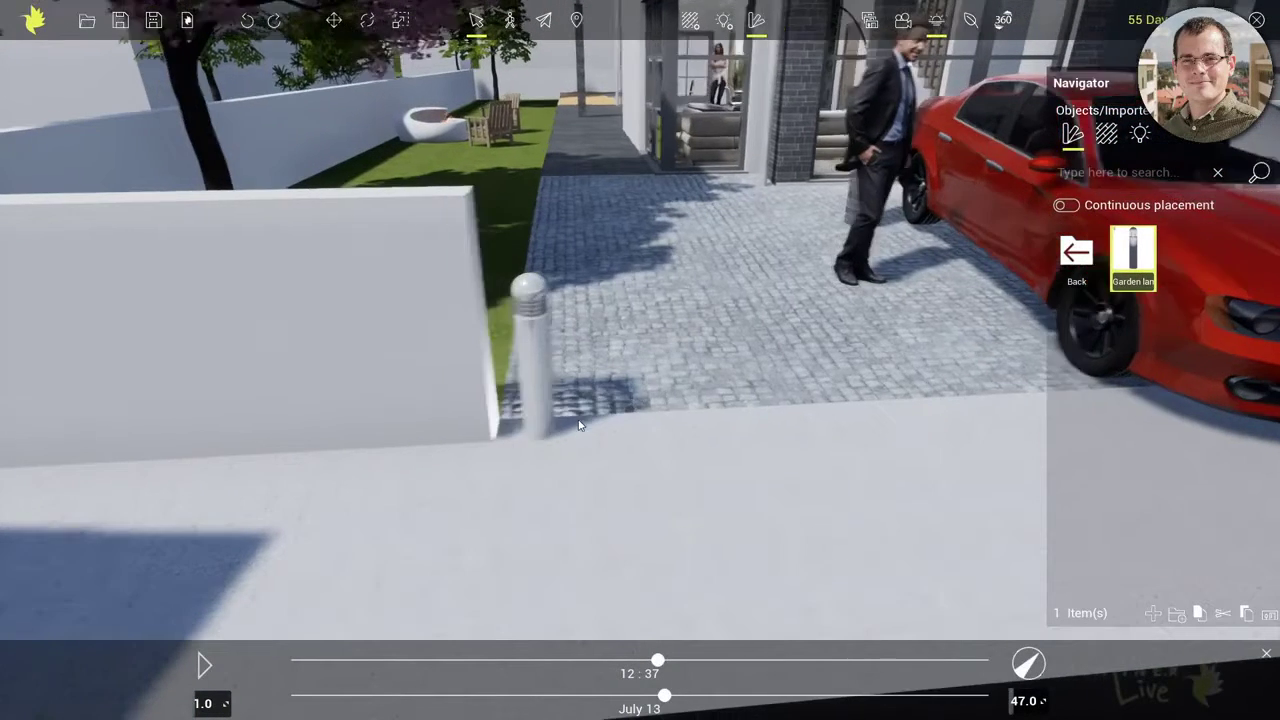
{"action": "key", "text": "w"}
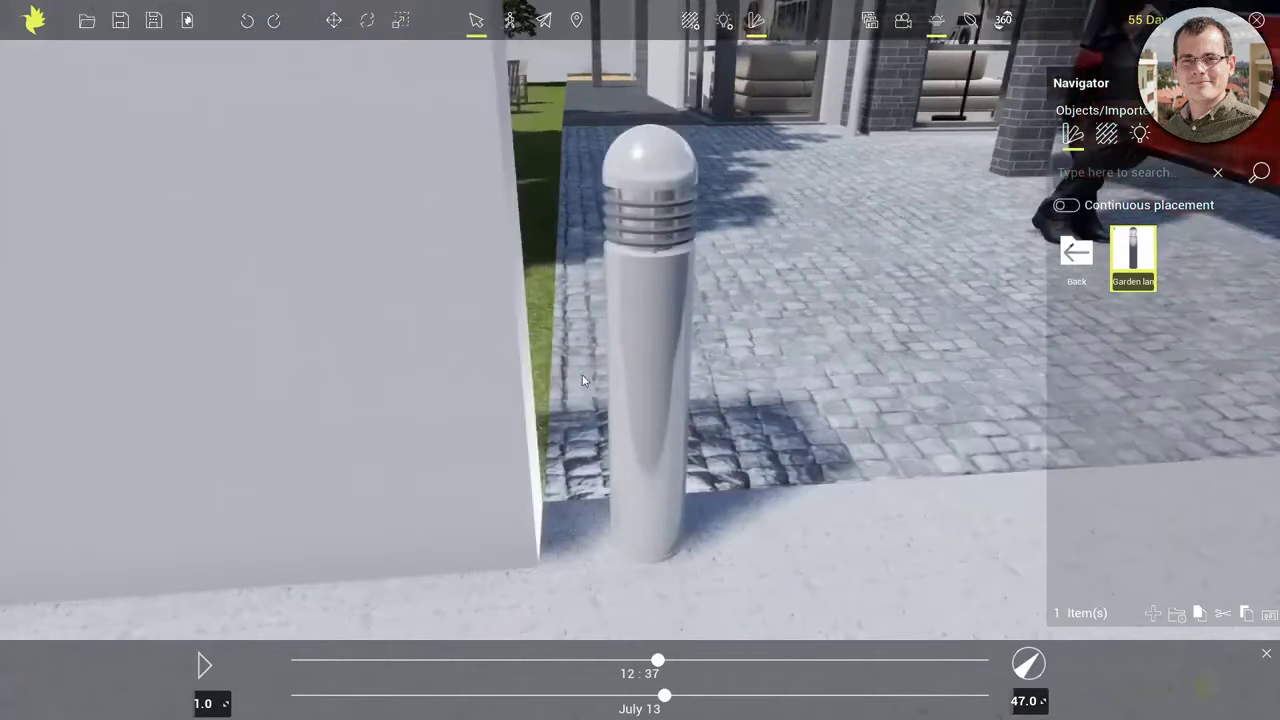
Step: Apply the Acrylic glass material from the Glass category to the garden lamp's inner glass behind the rings
{"action": "left_click", "coordinate": [691, 21]}
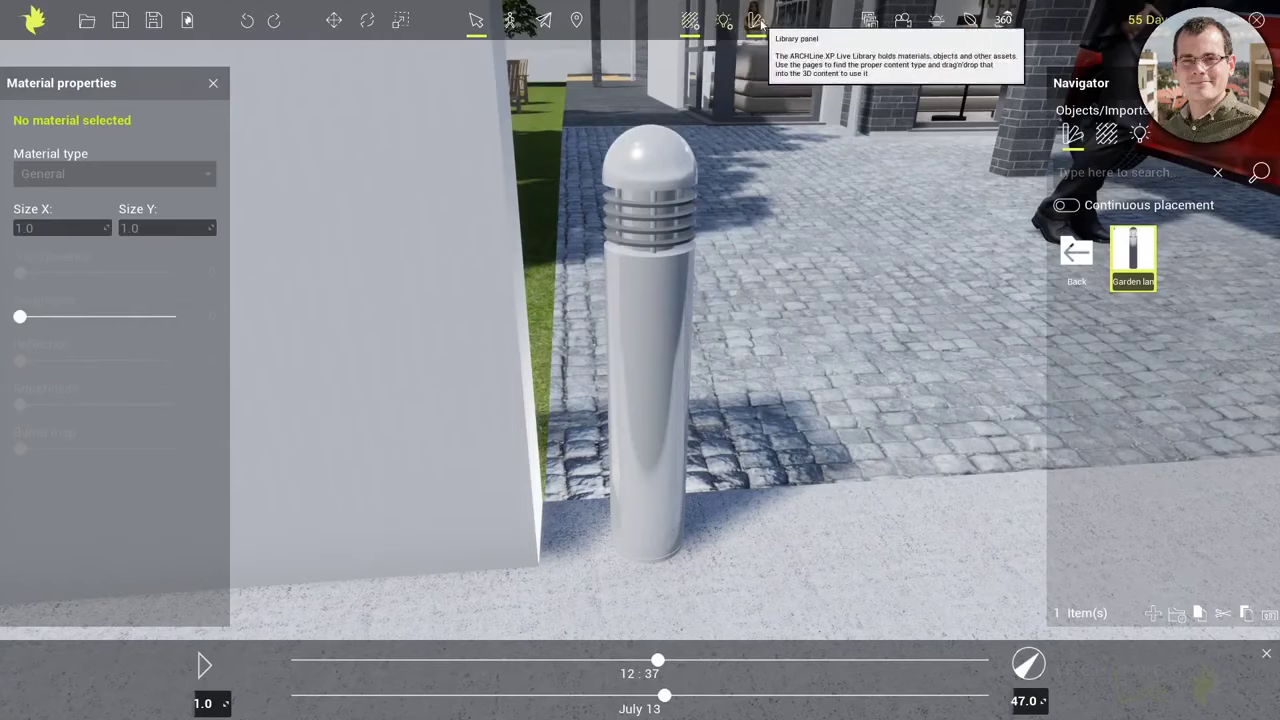
{"action": "left_click", "coordinate": [1106, 136]}
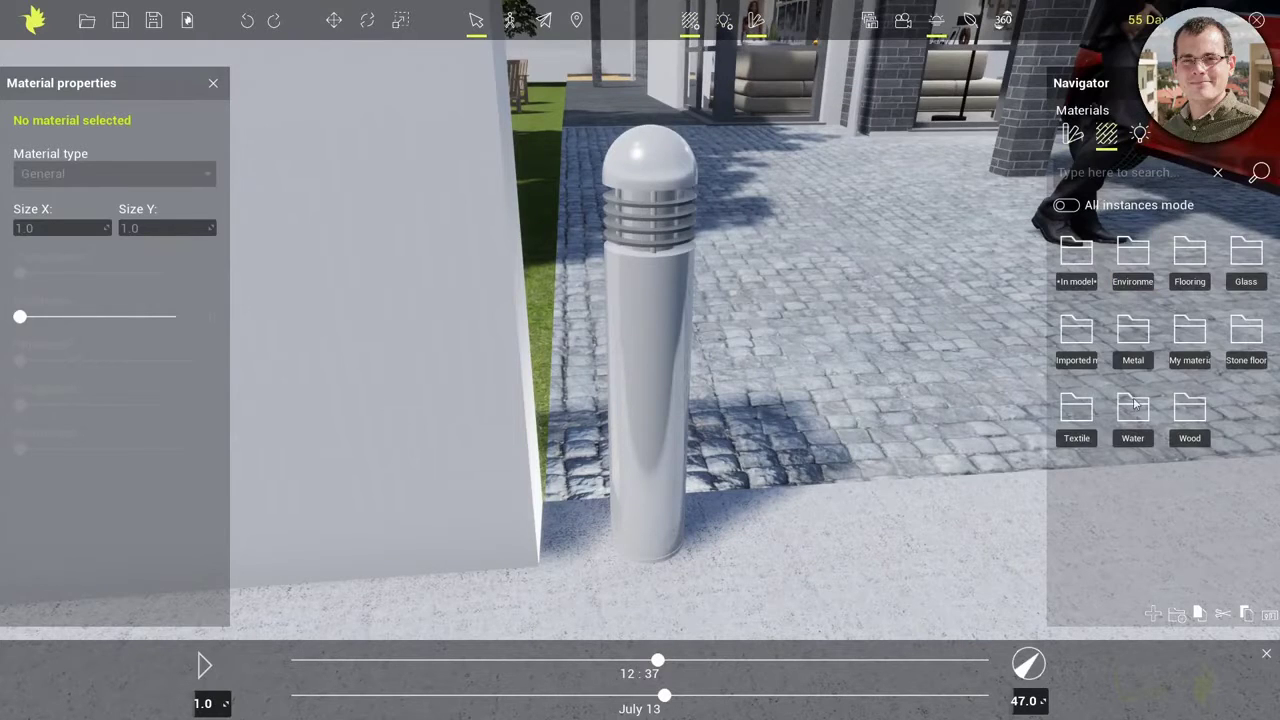
{"action": "left_click", "coordinate": [1250, 266]}
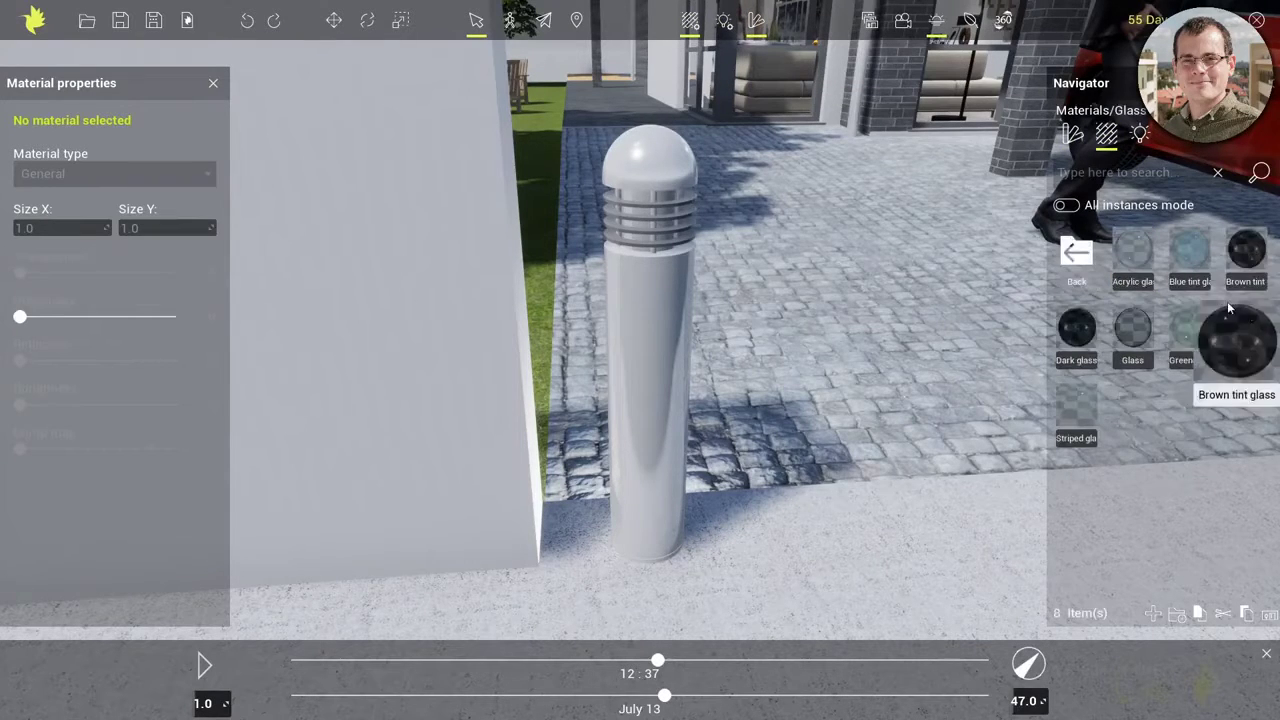
{"action": "mouse_move", "coordinate": [1078, 400]}
{"action": "left_click_drag", "start_coordinate": [1133, 250], "coordinate": [640, 216]}
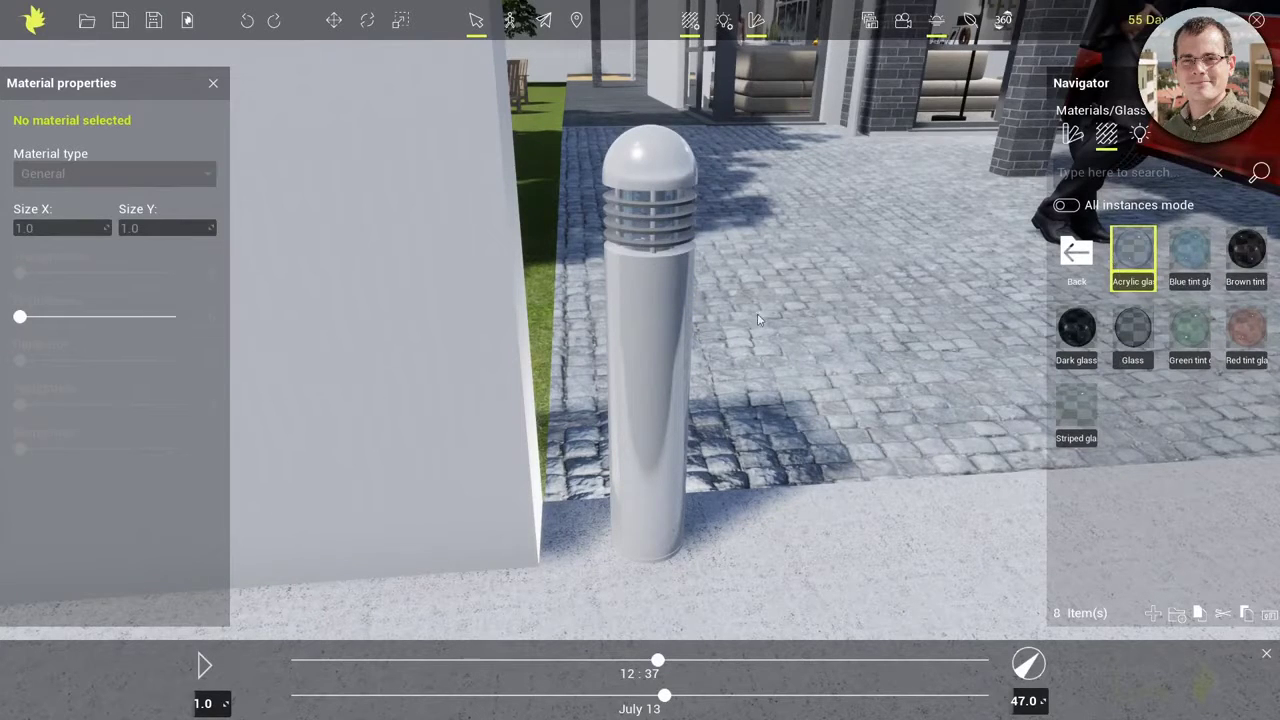
Step: Apply the dark Metal anodized material from the Metal category to the garden lamp's post and domed cap
{"action": "left_click", "coordinate": [1086, 268]}
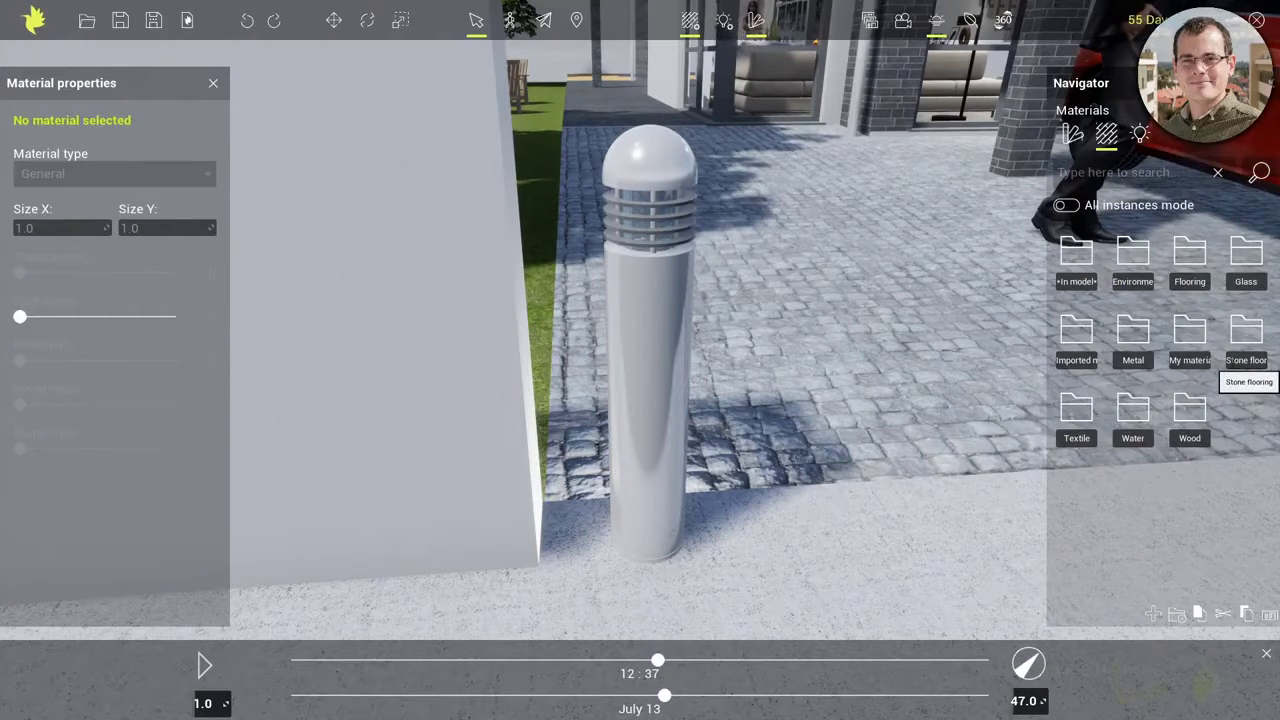
{"action": "left_click", "coordinate": [1130, 340]}
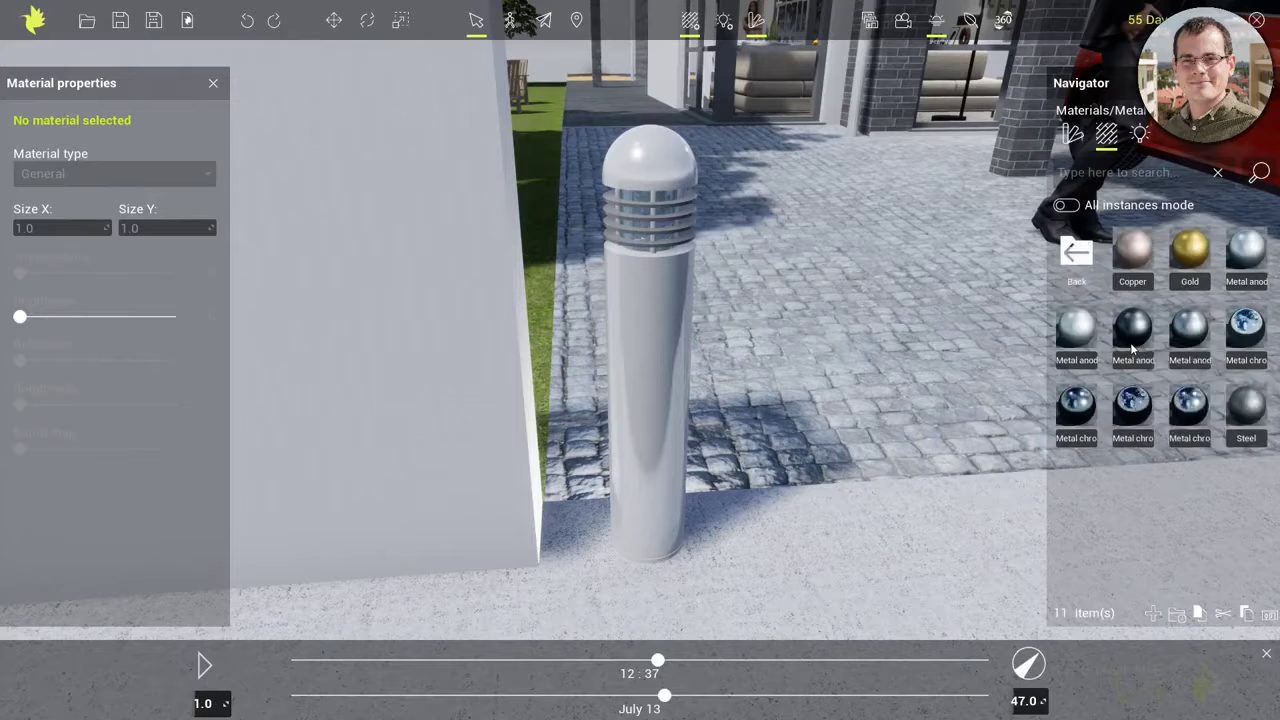
{"action": "left_click_drag", "start_coordinate": [1130, 340], "coordinate": [653, 418]}
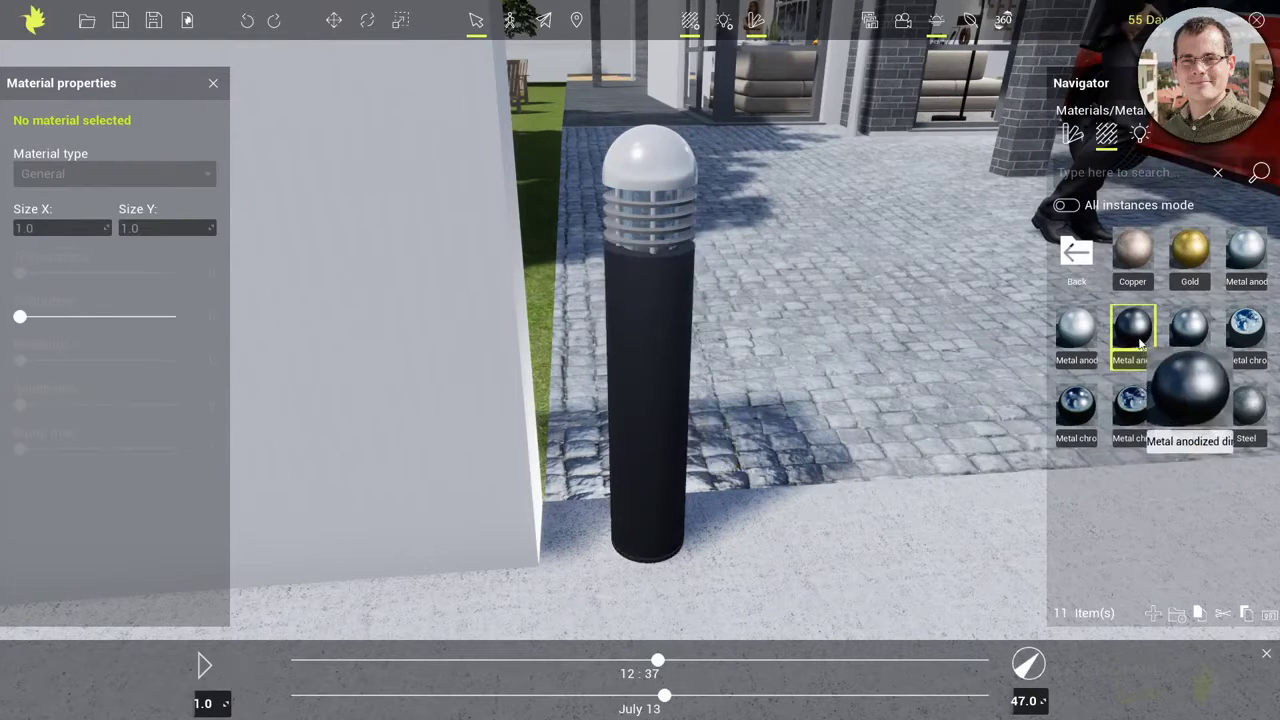
{"action": "left_click_drag", "start_coordinate": [1133, 337], "coordinate": [694, 191]}
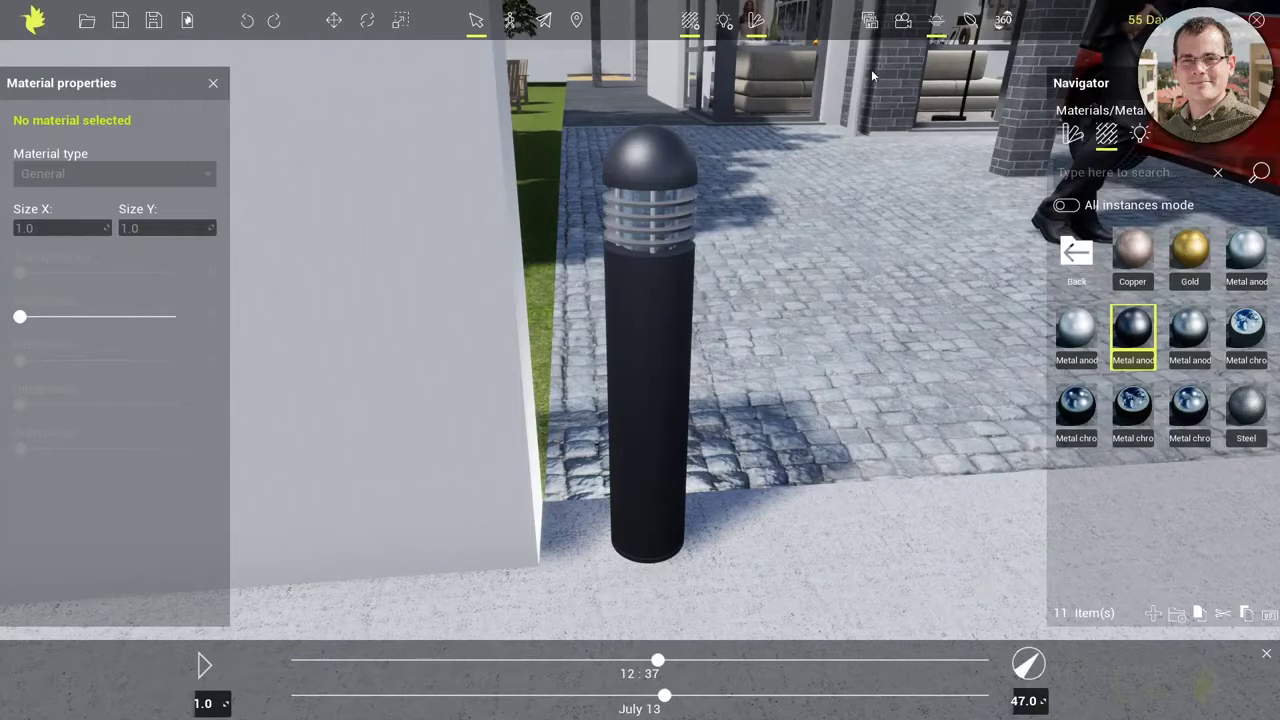
Step: Move the garden lamp's Compact 11W light source up from its base into the glass head and finish light editing
{"action": "left_click", "coordinate": [724, 20]}
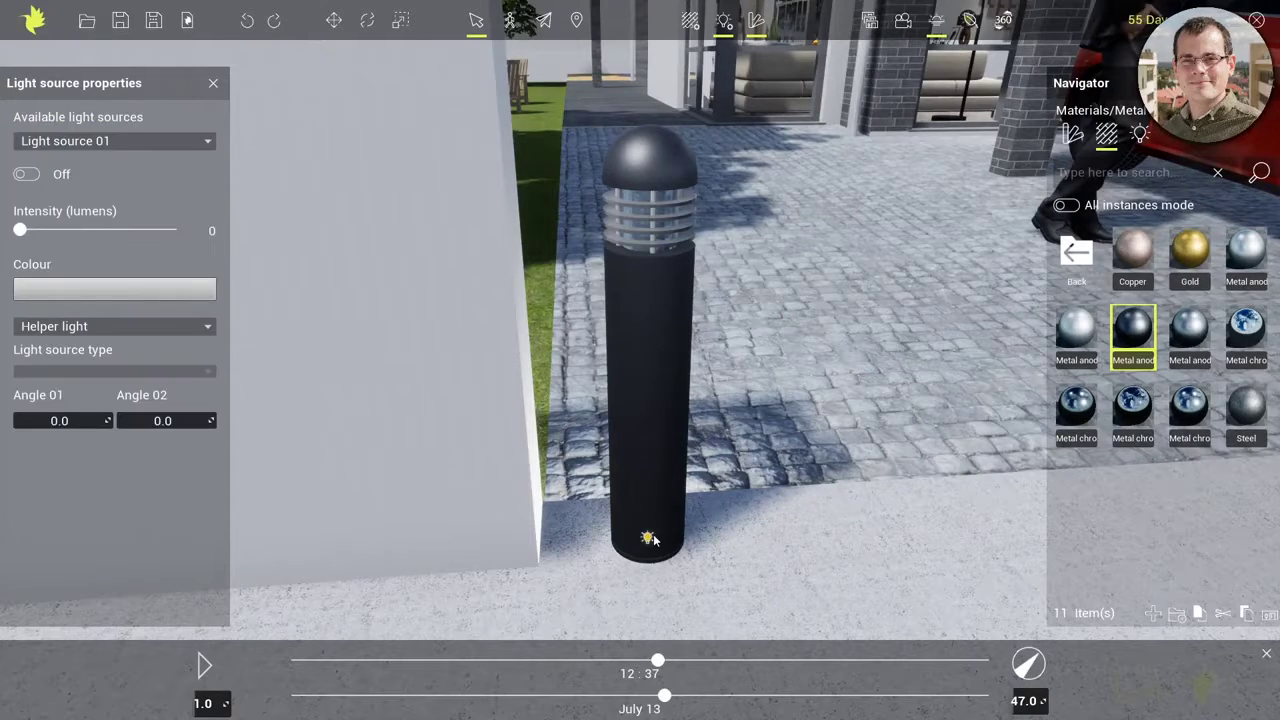
{"action": "left_click", "coordinate": [648, 539]}
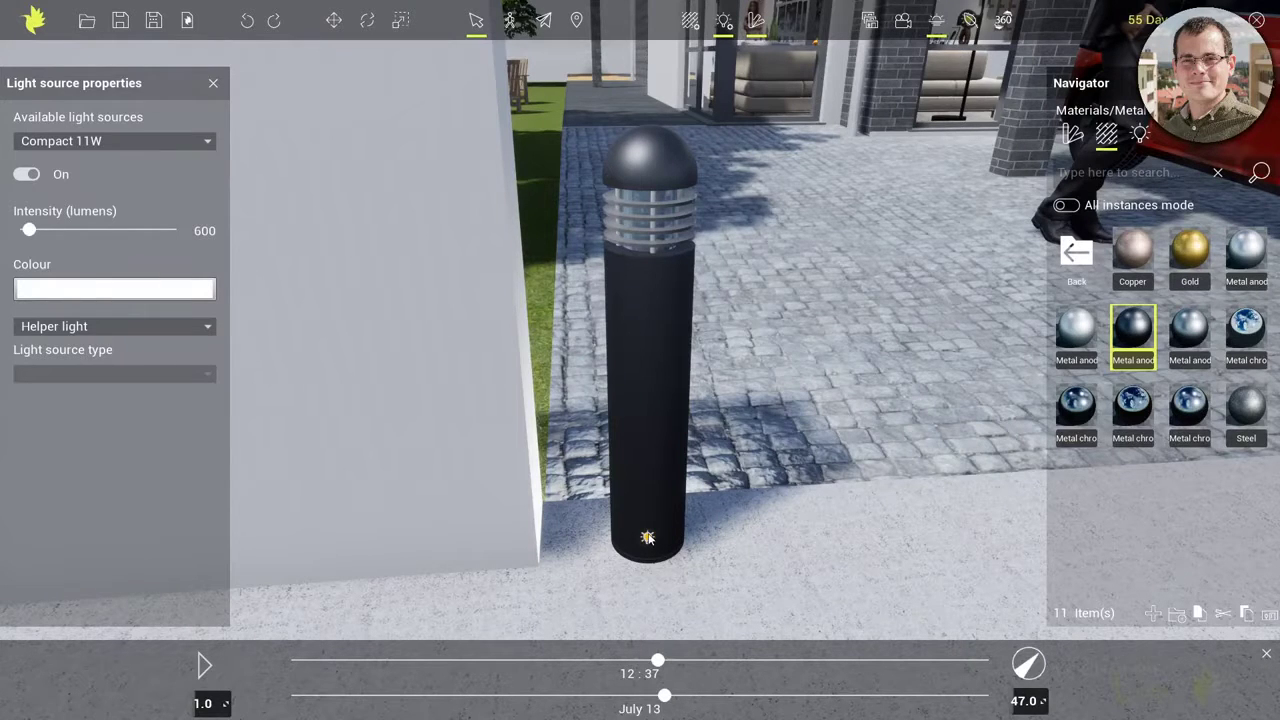
{"action": "key", "text": "w"}
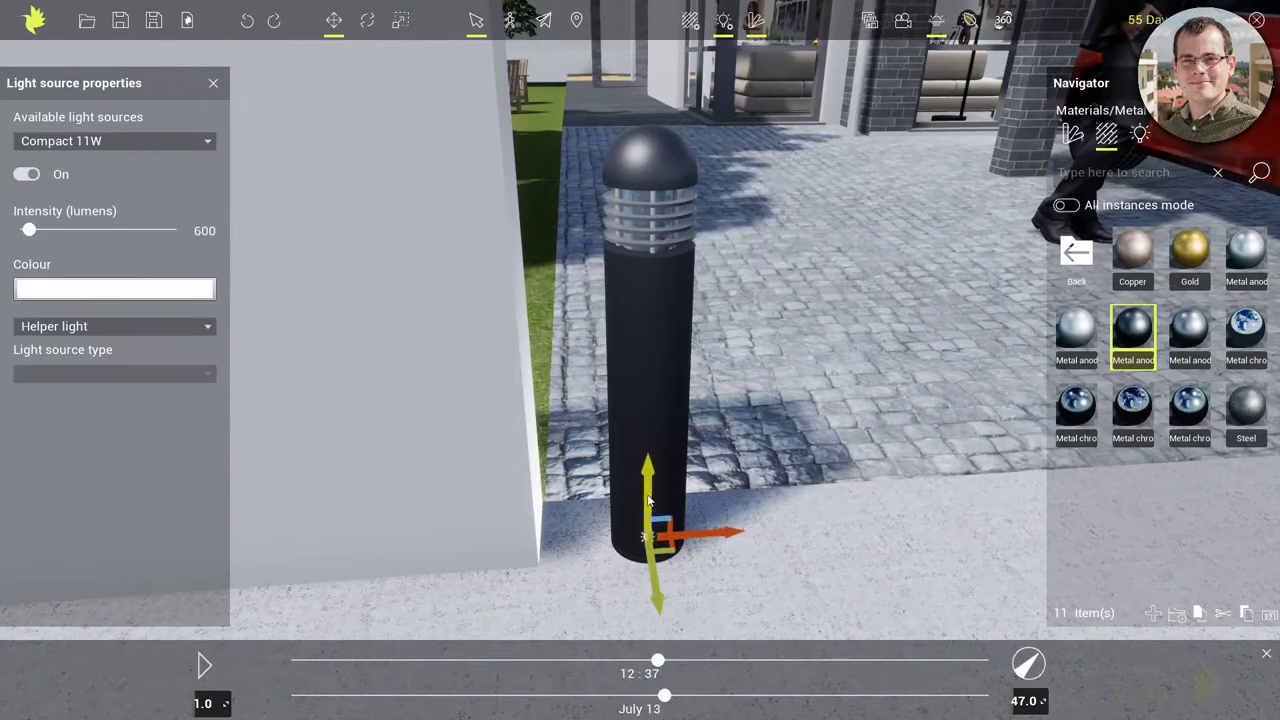
{"action": "left_click_drag", "start_coordinate": [648, 500], "coordinate": [652, 150]}
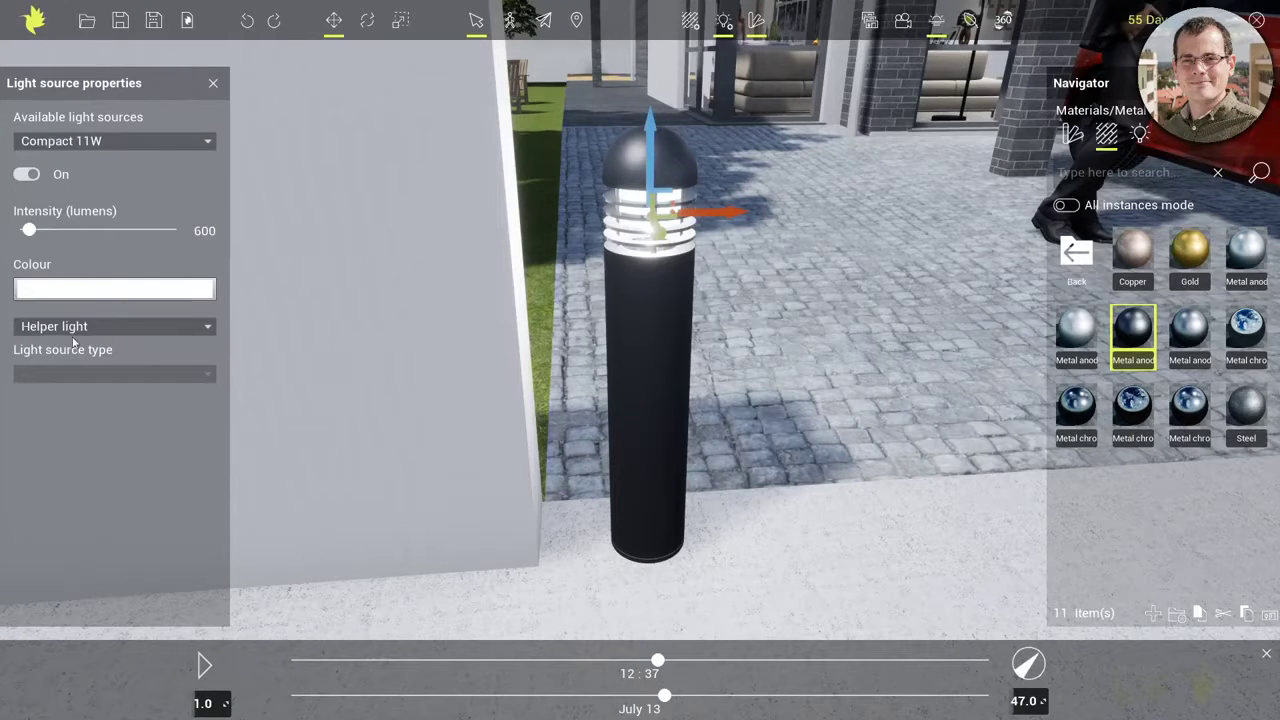
{"action": "left_click", "coordinate": [726, 26]}
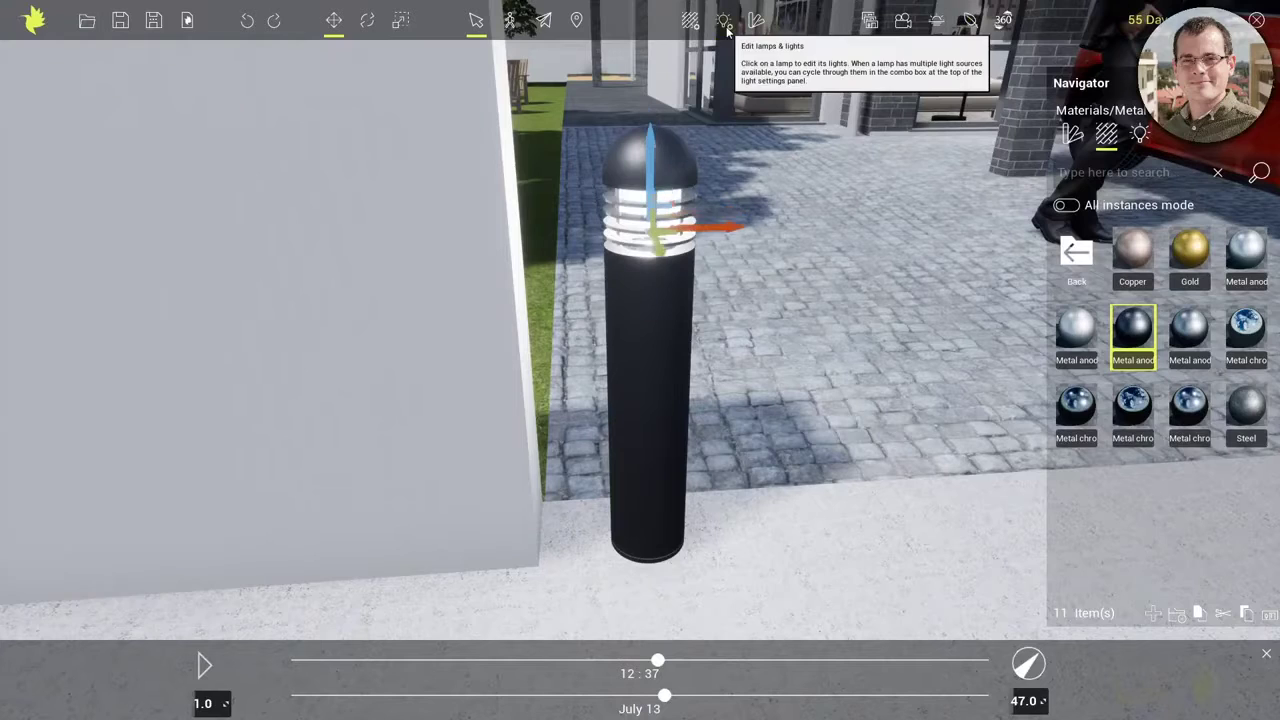
{"action": "left_click", "coordinate": [334, 20]}
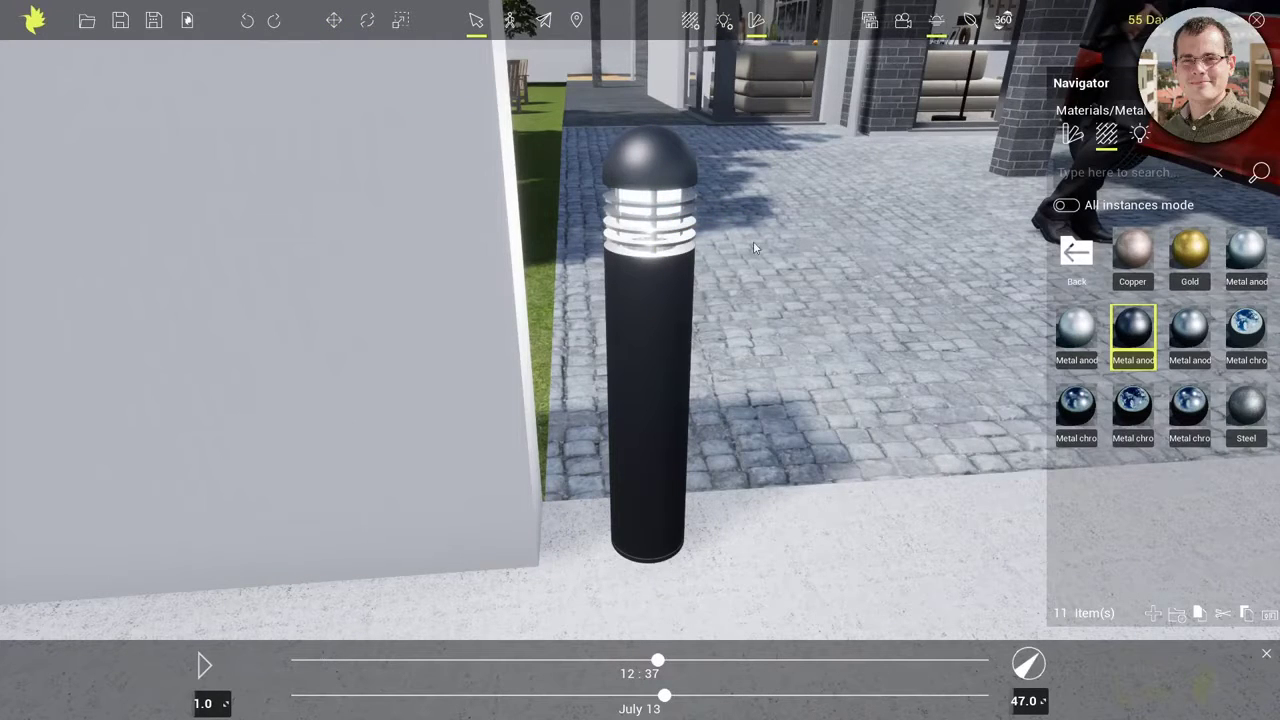
Step: Recall the Living_room_1 scene and select the LED 18W light source of the pendant above the dining table for editing
{"action": "left_click", "coordinate": [866, 34]}
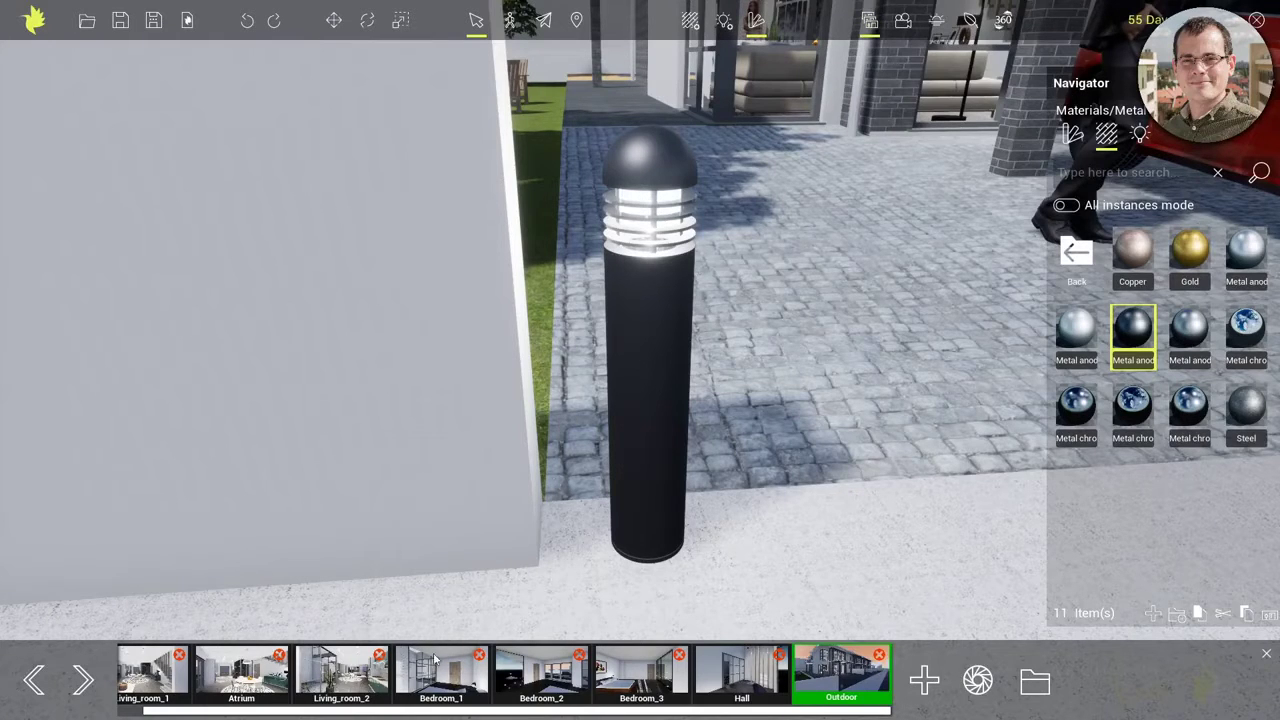
{"action": "left_click", "coordinate": [157, 686]}
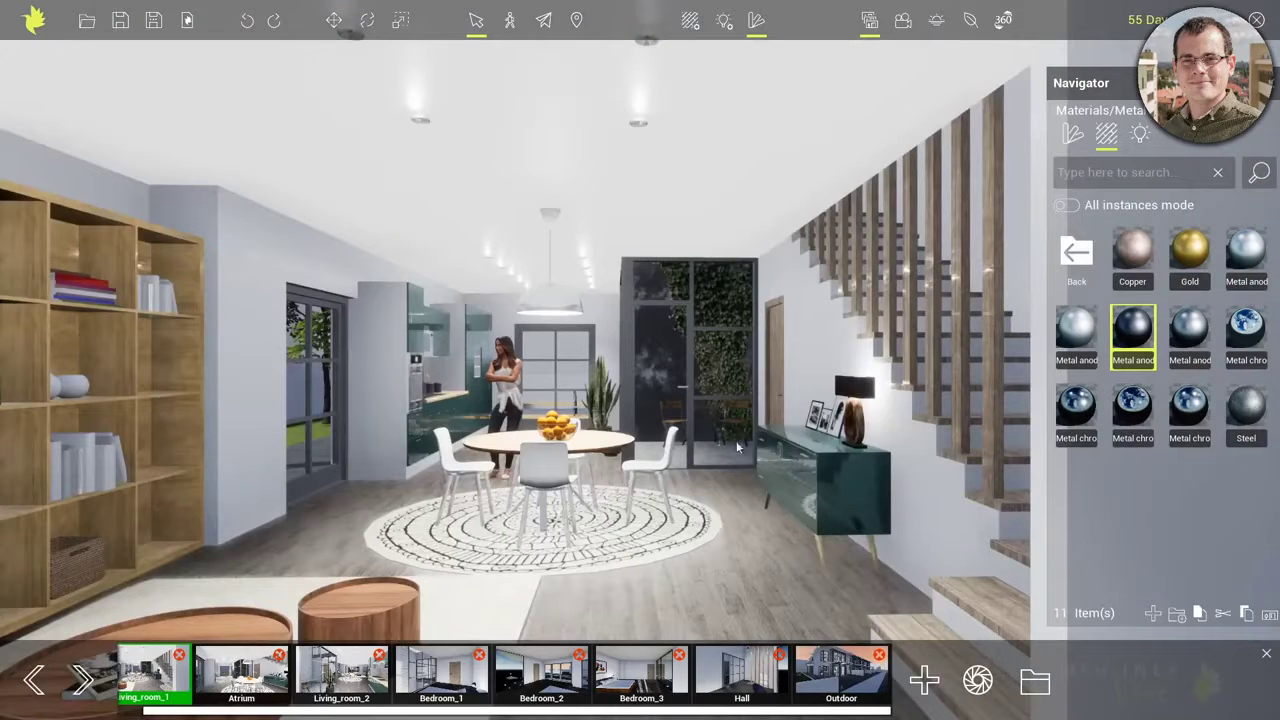
{"action": "left_click", "coordinate": [724, 20]}
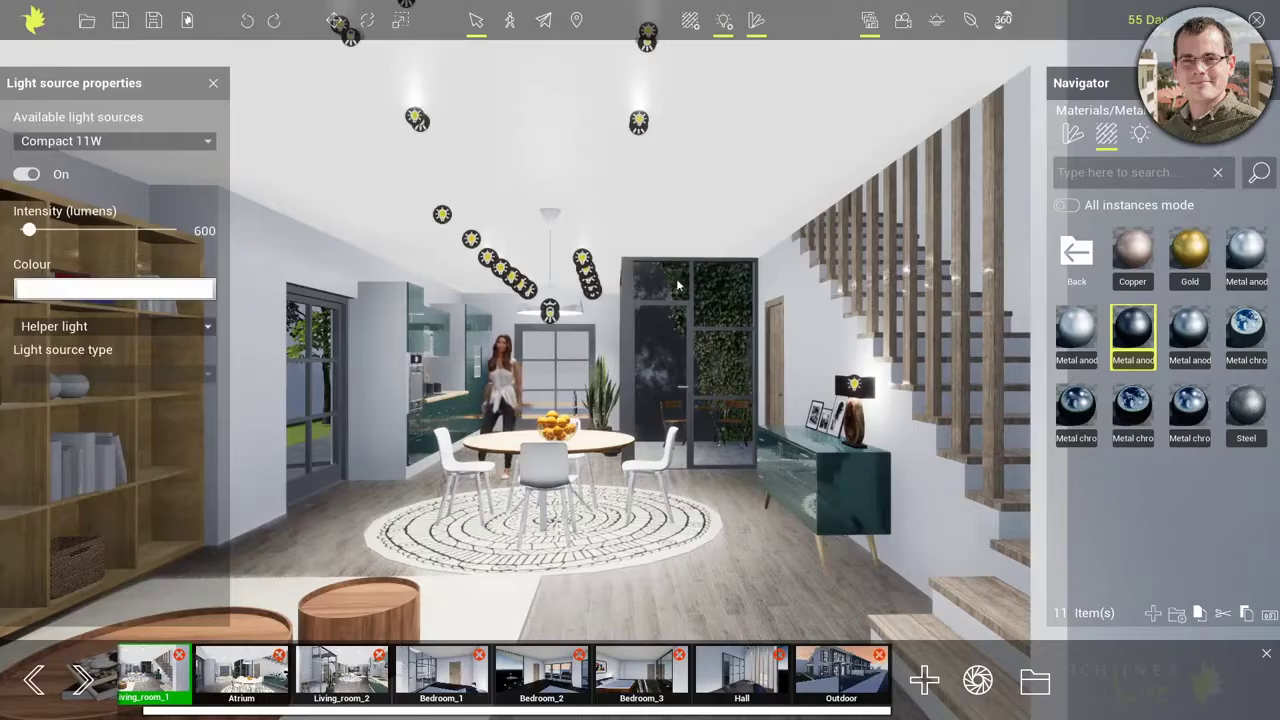
{"action": "middle_click_drag", "start_coordinate": [586, 401], "coordinate": [762, 336]}
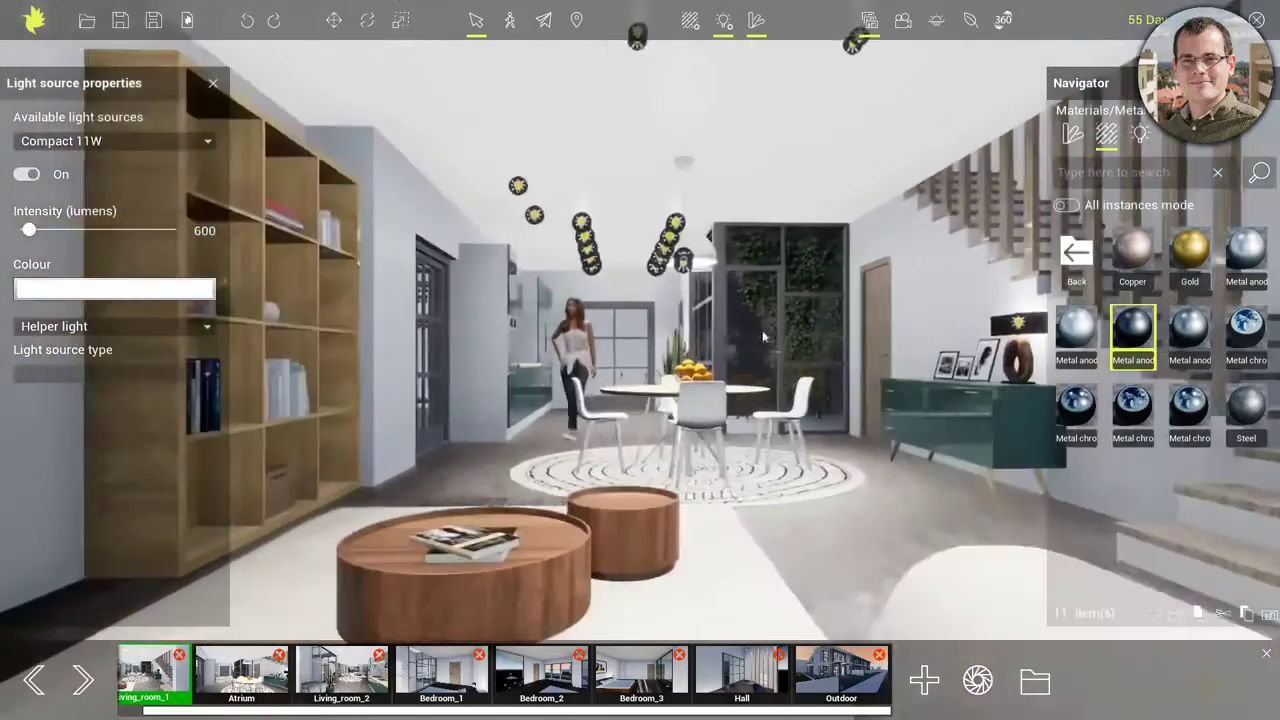
{"action": "scroll", "coordinate": [763, 337], "scroll_direction": "up", "scroll_amount": 3}
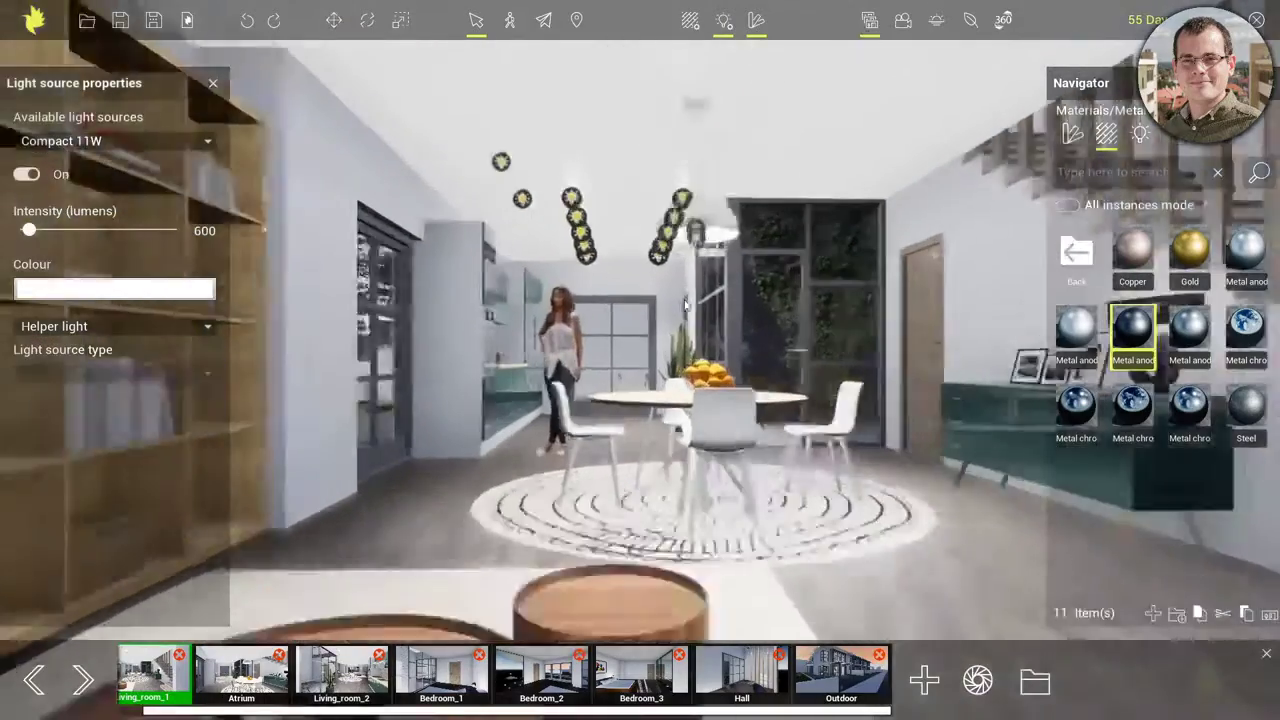
{"action": "scroll", "coordinate": [688, 320], "scroll_direction": "up", "scroll_amount": 3}
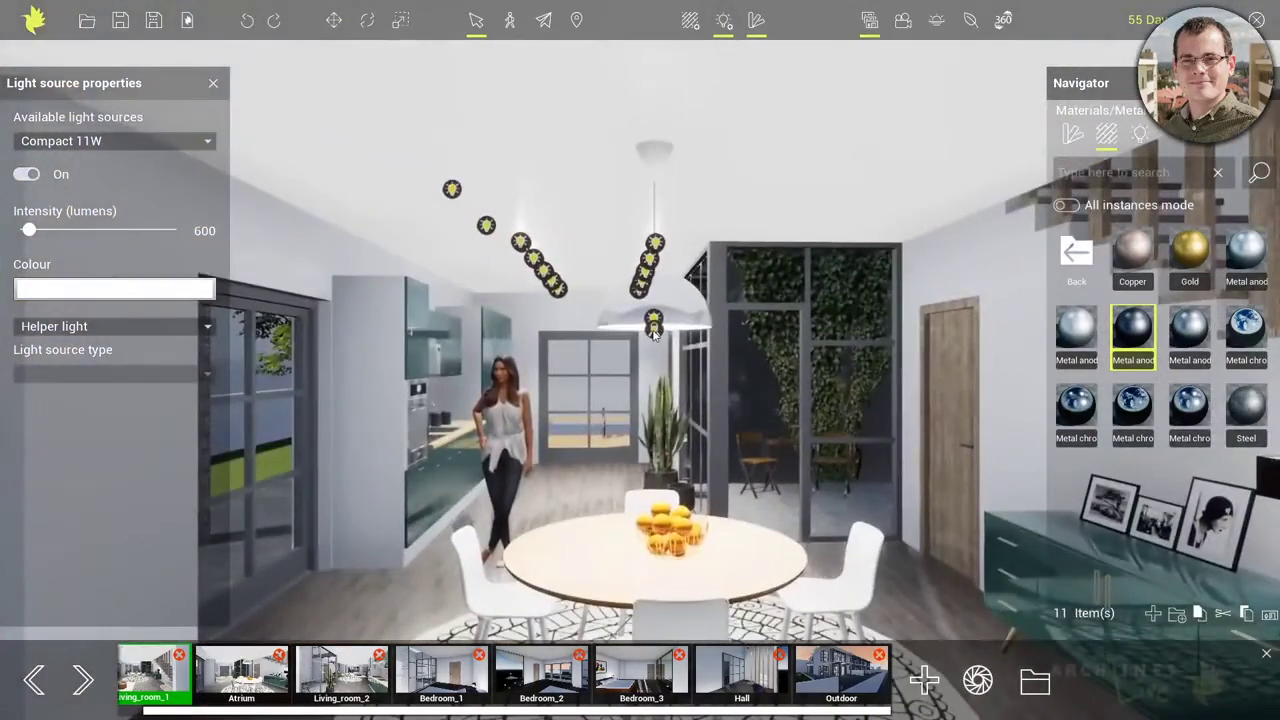
{"action": "left_click", "coordinate": [652, 330]}
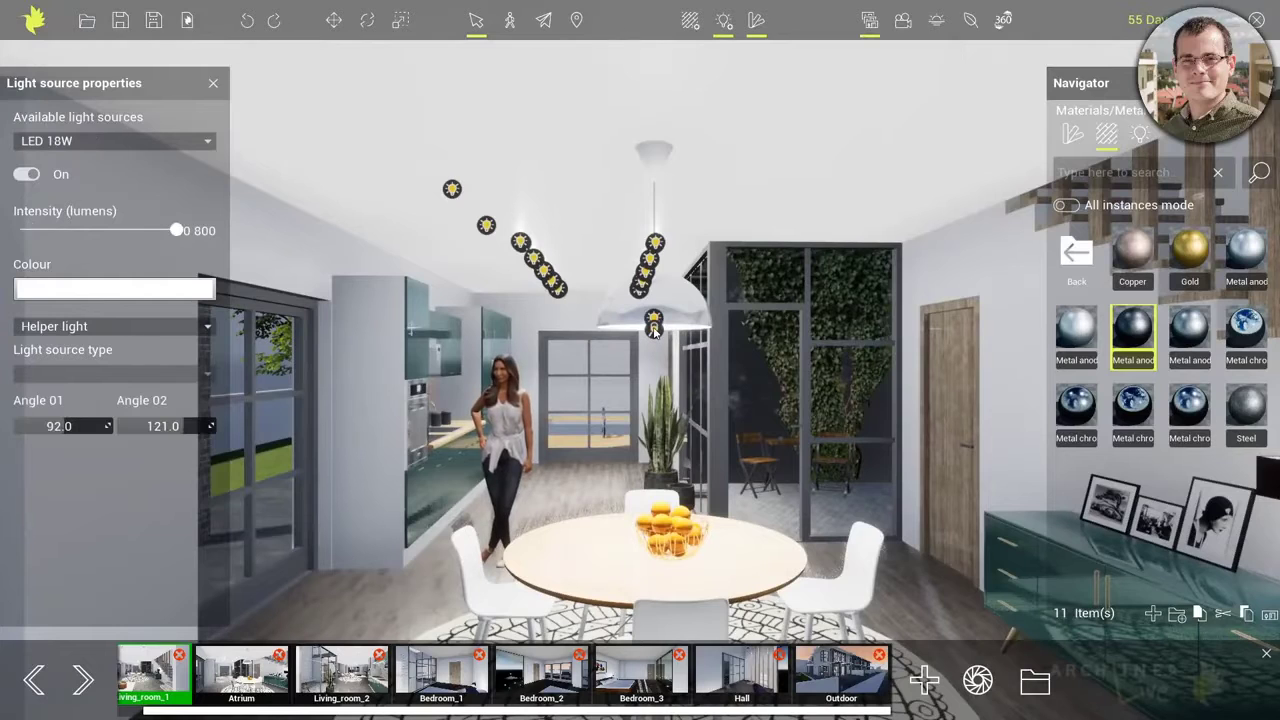
Step: Switch the dining pendant's light off and on to compare, and change it from a helper light to Real light (shadow caster)
{"action": "left_click", "coordinate": [28, 176]}
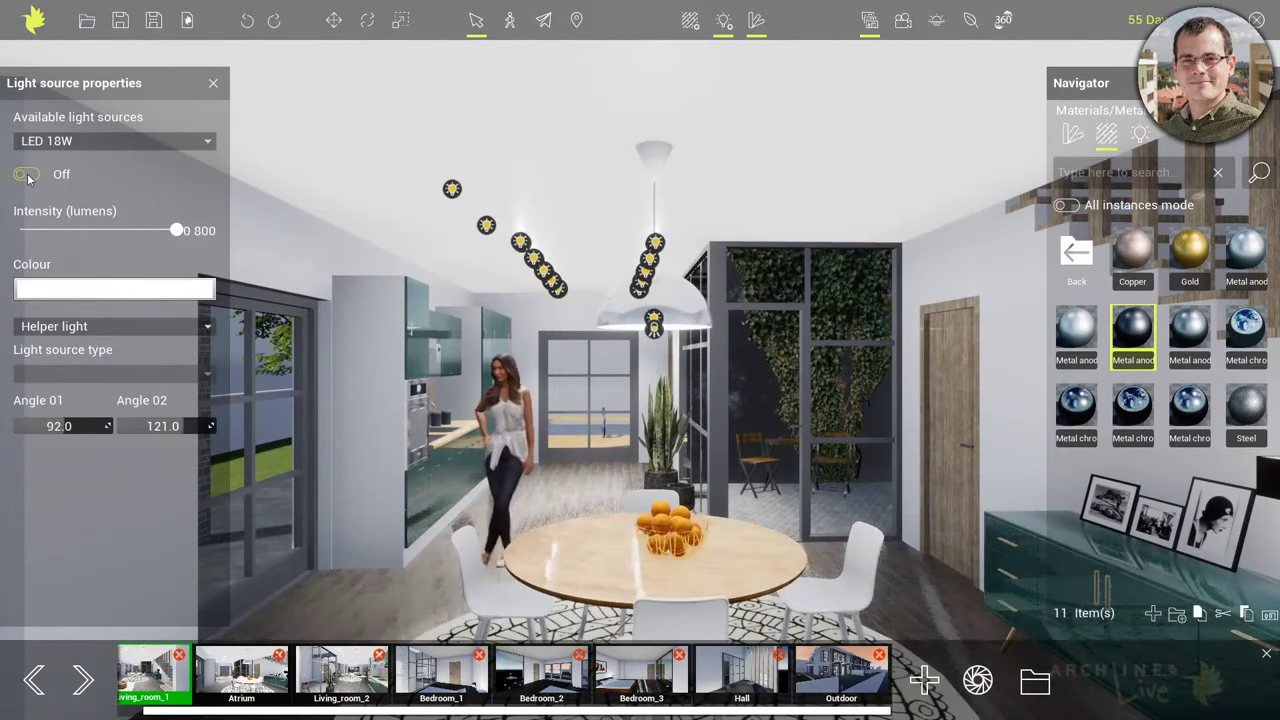
{"action": "left_click", "coordinate": [28, 176]}
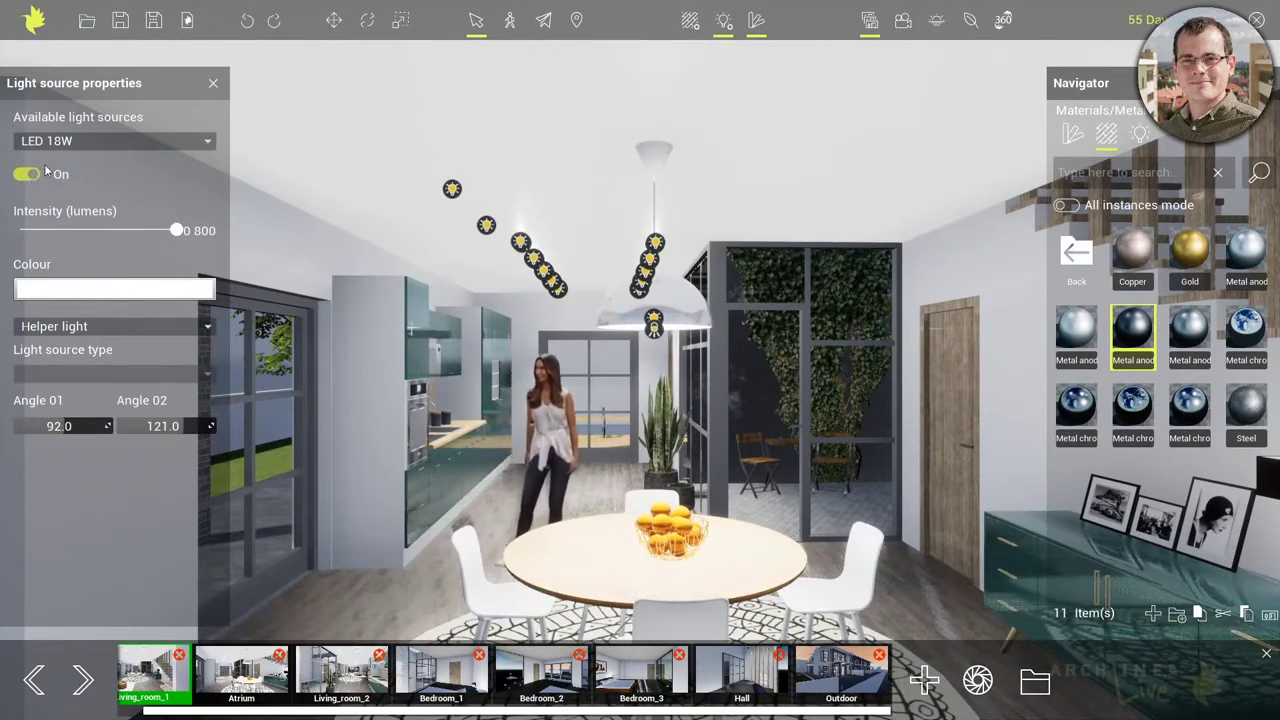
{"action": "left_click", "coordinate": [158, 332]}
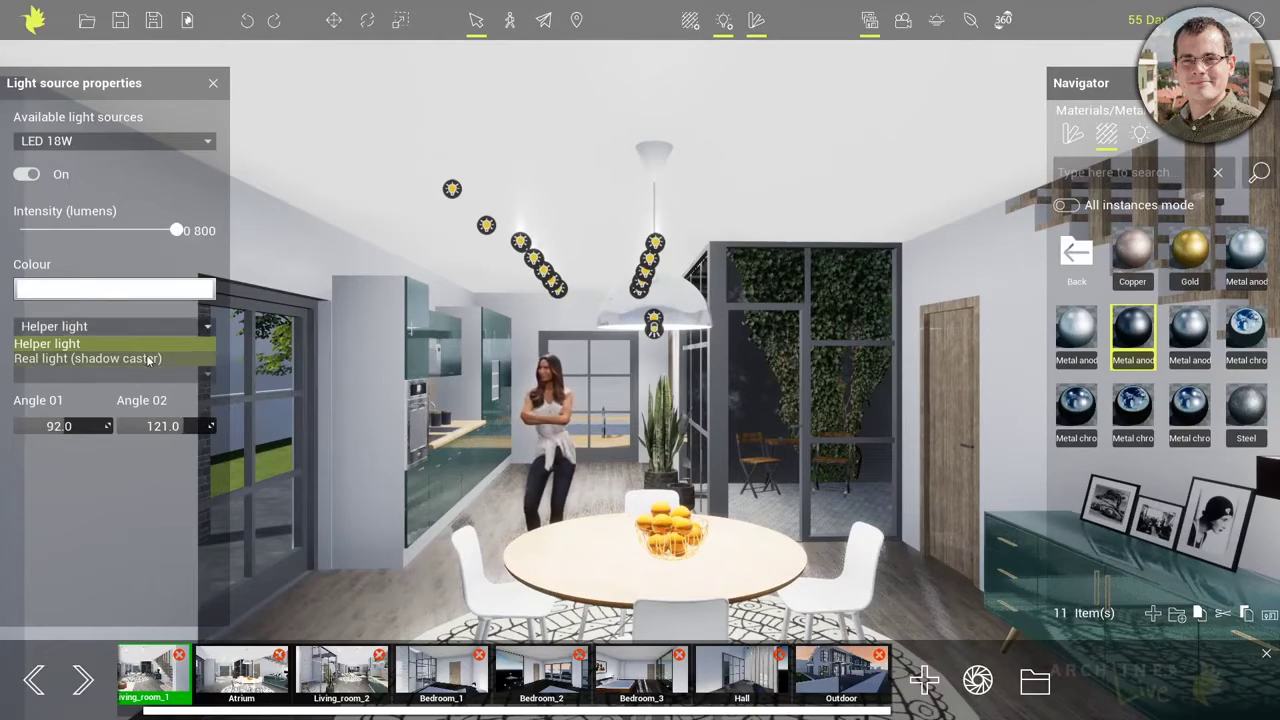
{"action": "left_click", "coordinate": [146, 354]}
{"action": "right_click_drag", "start_coordinate": [515, 421], "coordinate": [779, 498]}
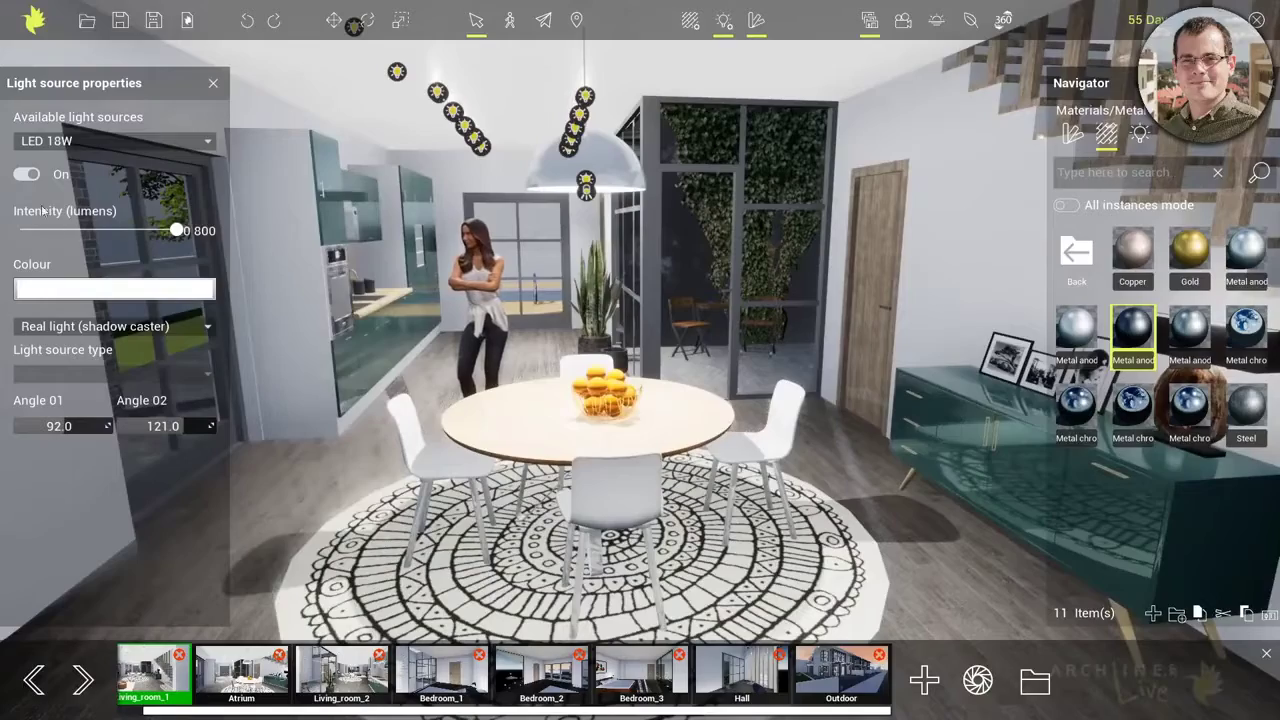
{"action": "left_click", "coordinate": [27, 175]}
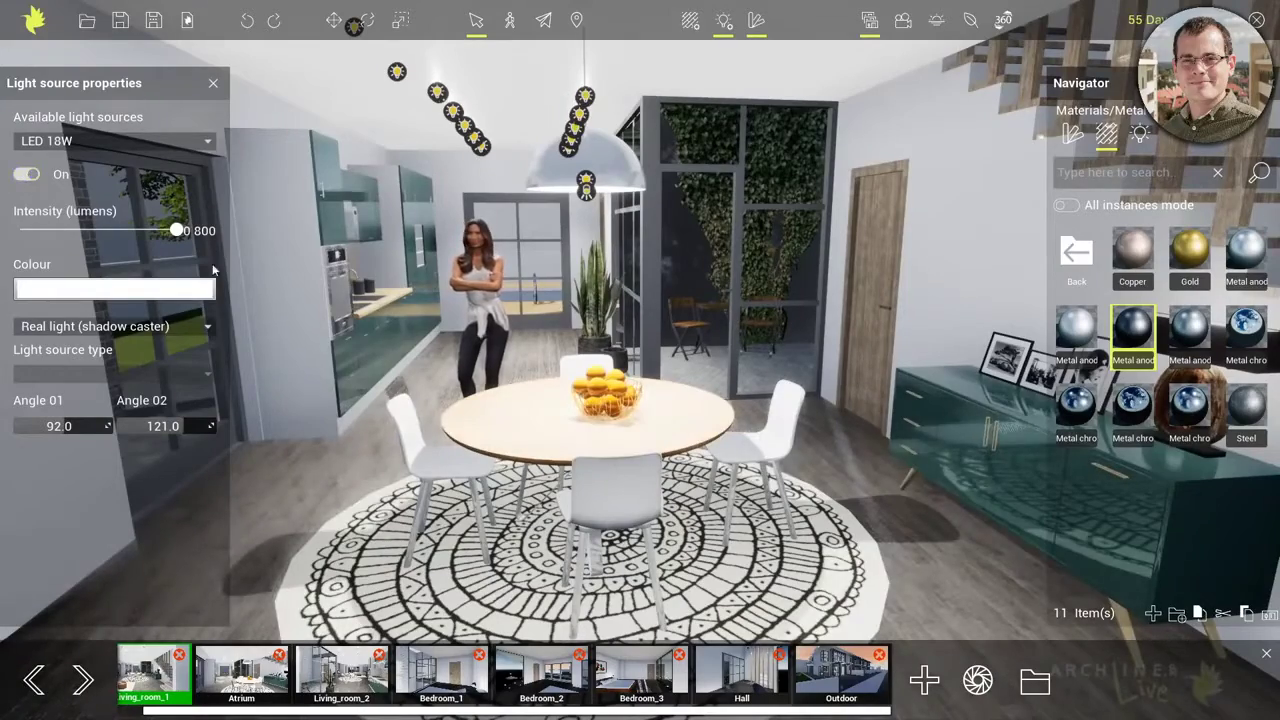
Step: Reduce the dining pendant's light intensity to about 1957 lumens and finish light editing
{"action": "mouse_move", "coordinate": [500, 347]}
{"action": "left_mouse_down"}
{"action": "mouse_move", "coordinate": [561, 334]}
{"action": "mouse_move", "coordinate": [490, 334]}
{"action": "left_mouse_up"}
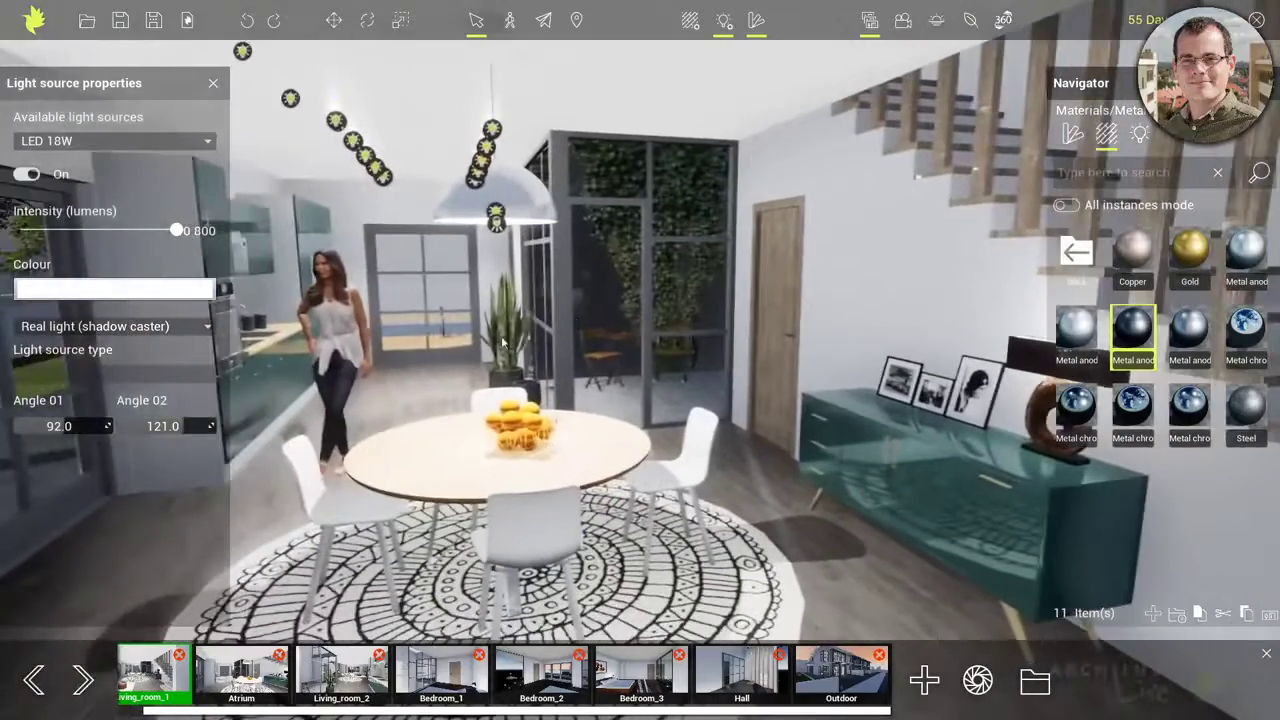
{"action": "left_click_drag", "start_coordinate": [177, 230], "coordinate": [117, 230]}
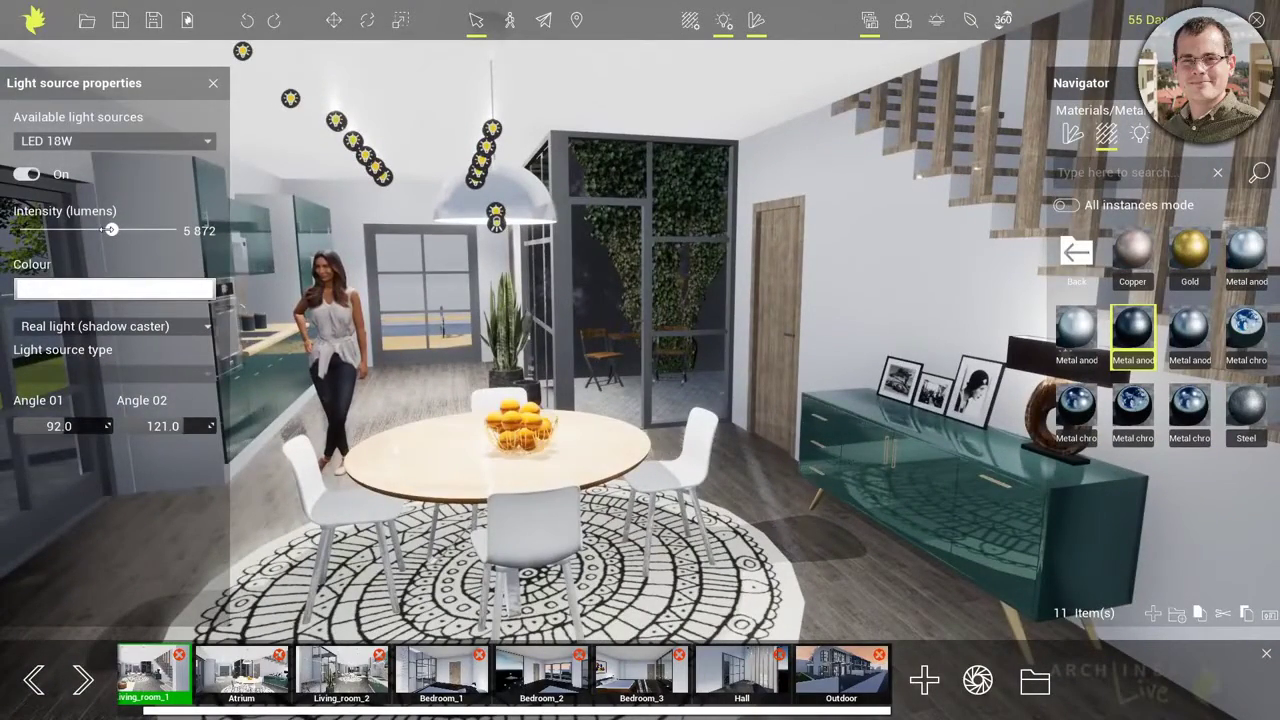
{"action": "left_click_drag", "start_coordinate": [110, 230], "coordinate": [50, 230]}
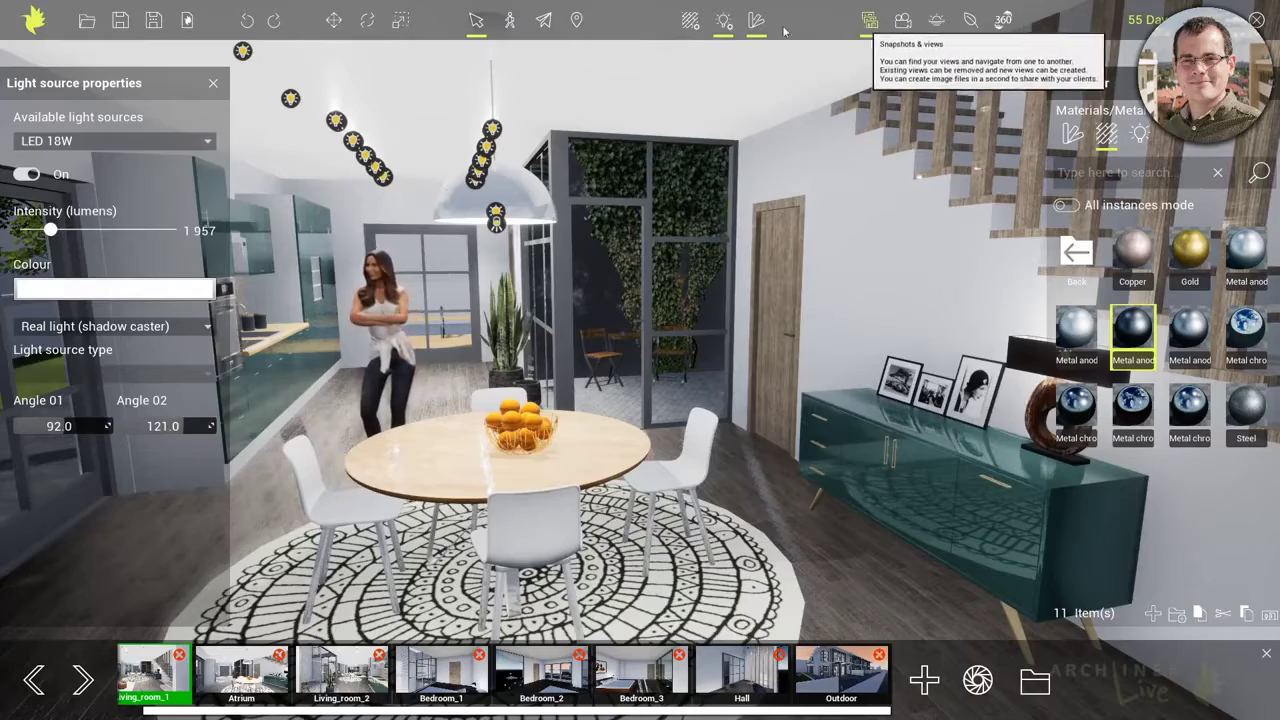
{"action": "left_click", "coordinate": [724, 20]}
Step: Recall the Outdoor scene, save a snapshot of it and check the saved Outdoor.png from the project folder
{"action": "left_click", "coordinate": [818, 668]}
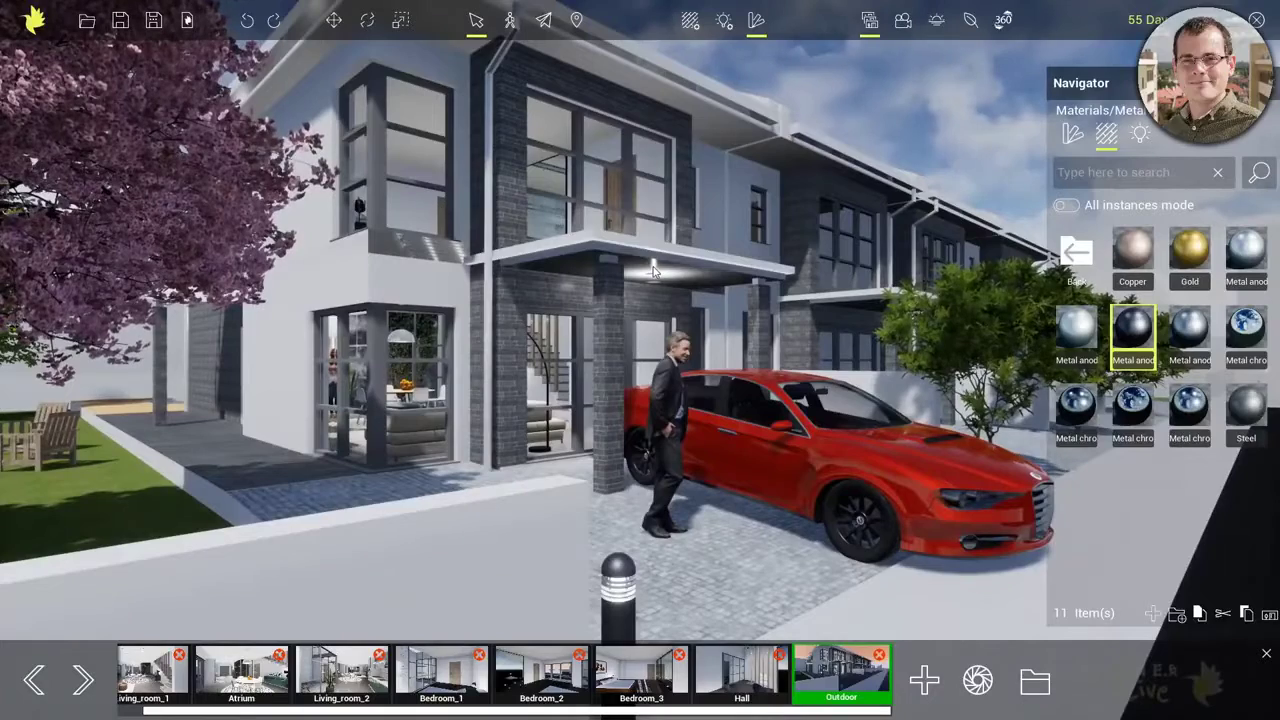
{"action": "left_click", "coordinate": [979, 680]}
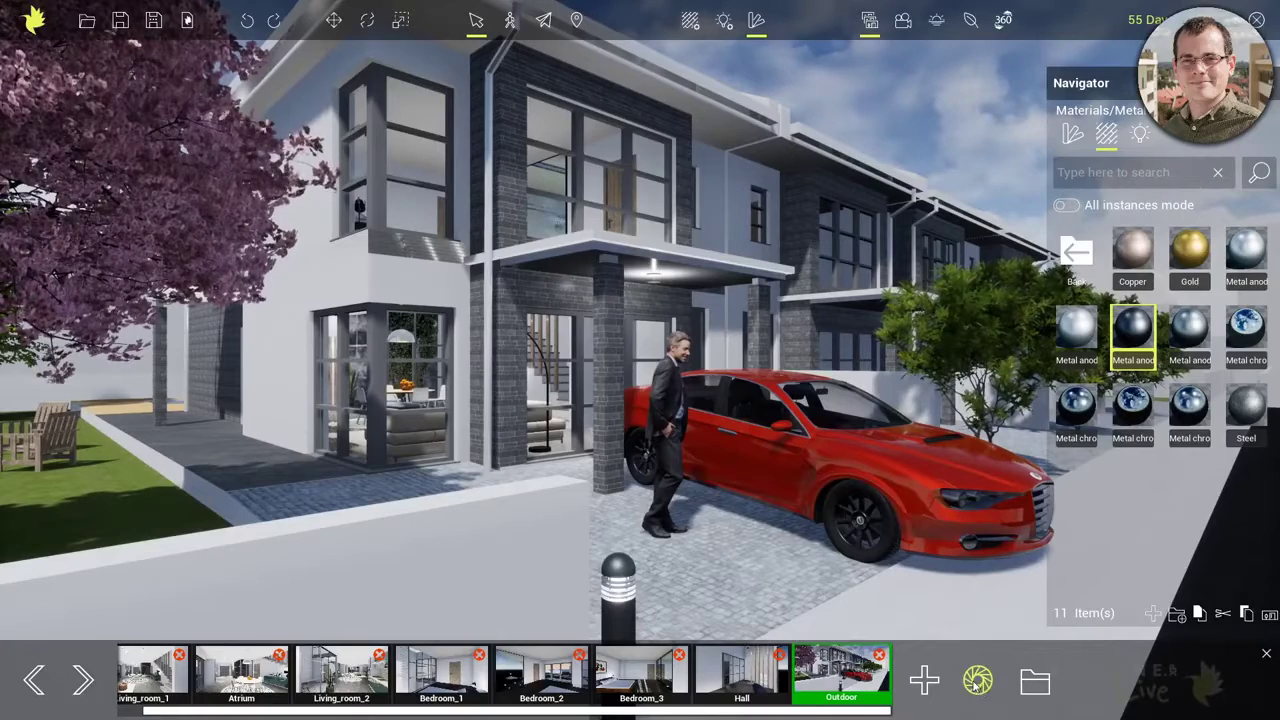
{"action": "left_click", "coordinate": [1033, 682]}
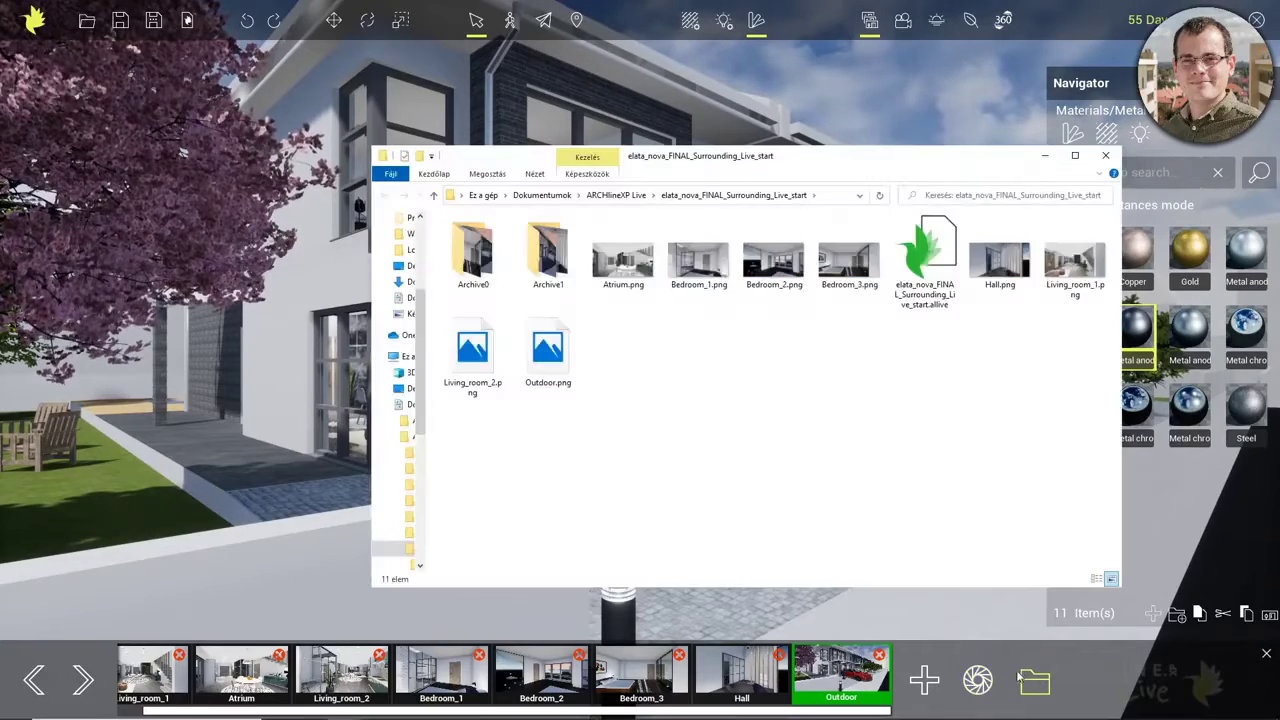
{"action": "double_click", "coordinate": [557, 364]}
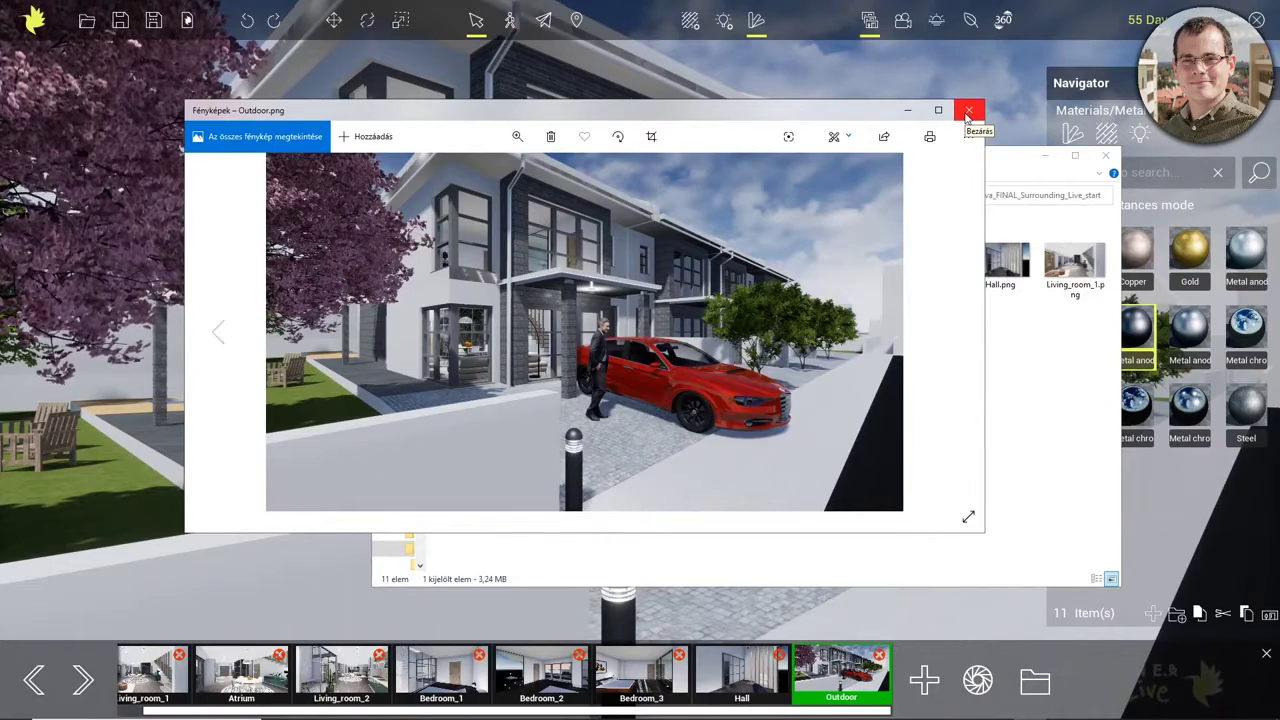
{"action": "left_click", "coordinate": [968, 111]}
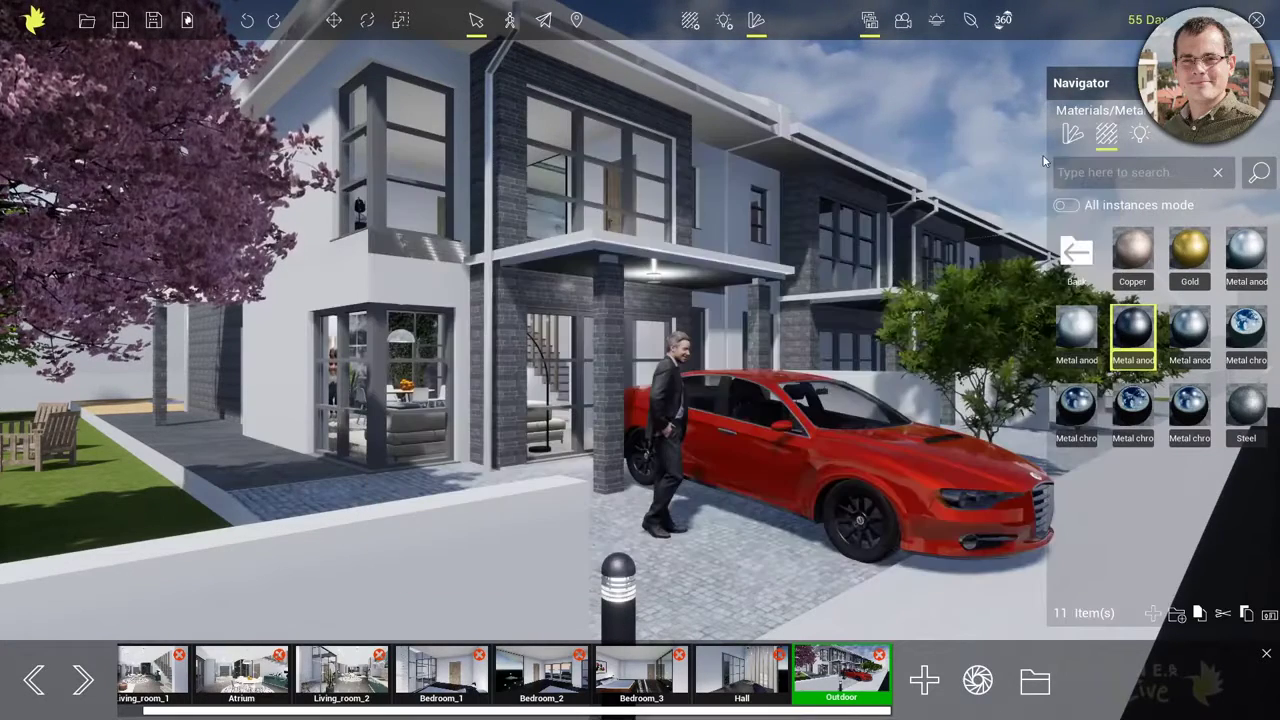
{"action": "left_click", "coordinate": [1045, 155]}
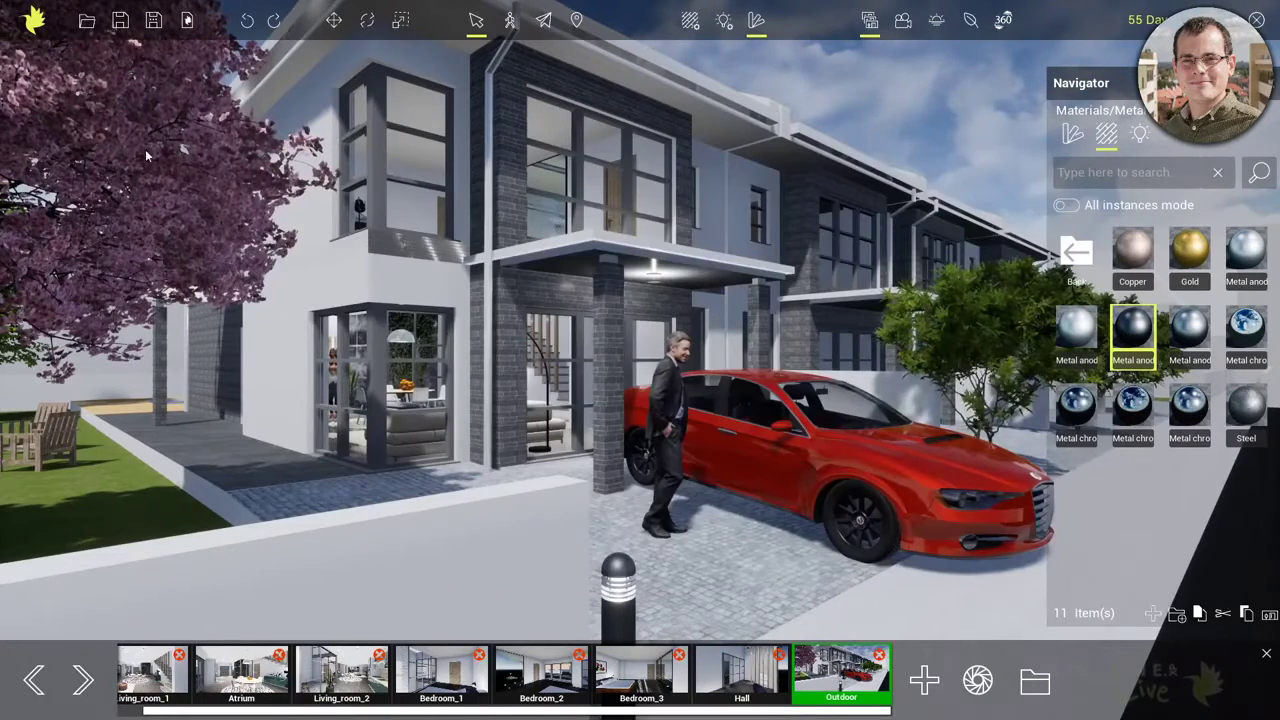
Step: Review the available snapshot and animation resolutions in the program options and close them without changing anything
{"action": "left_click", "coordinate": [34, 28]}
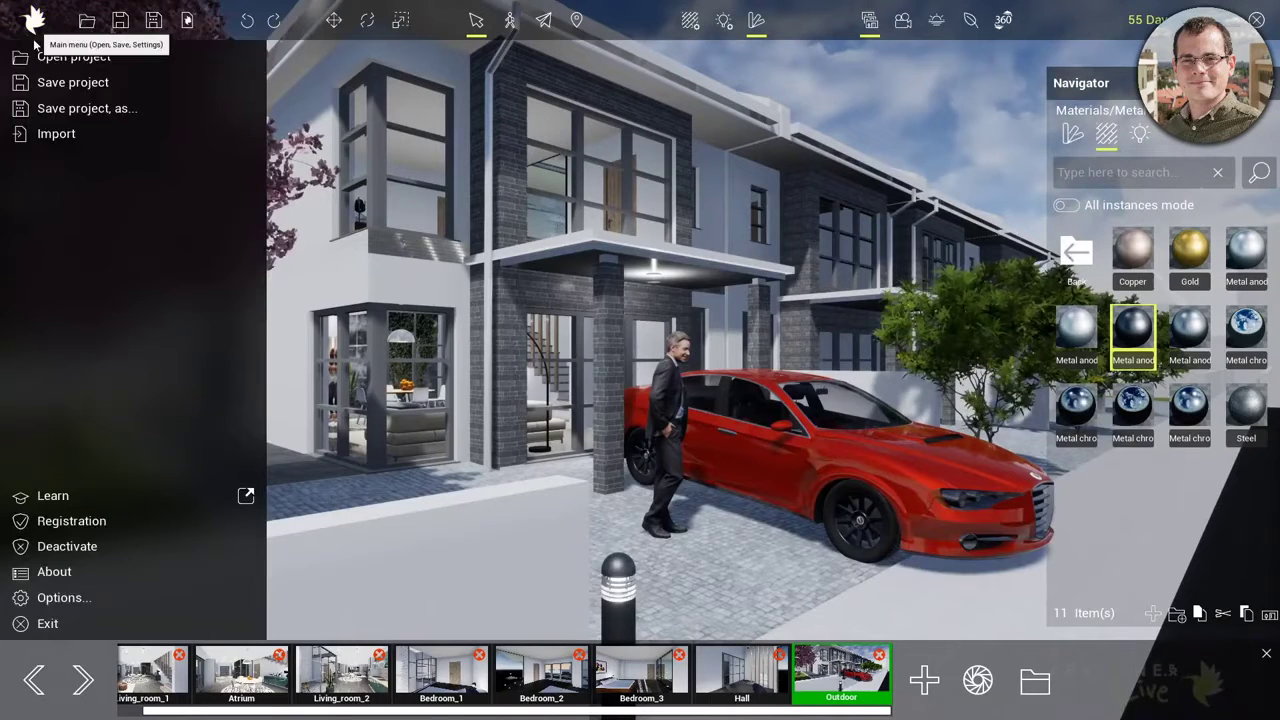
{"action": "left_click", "coordinate": [63, 598]}
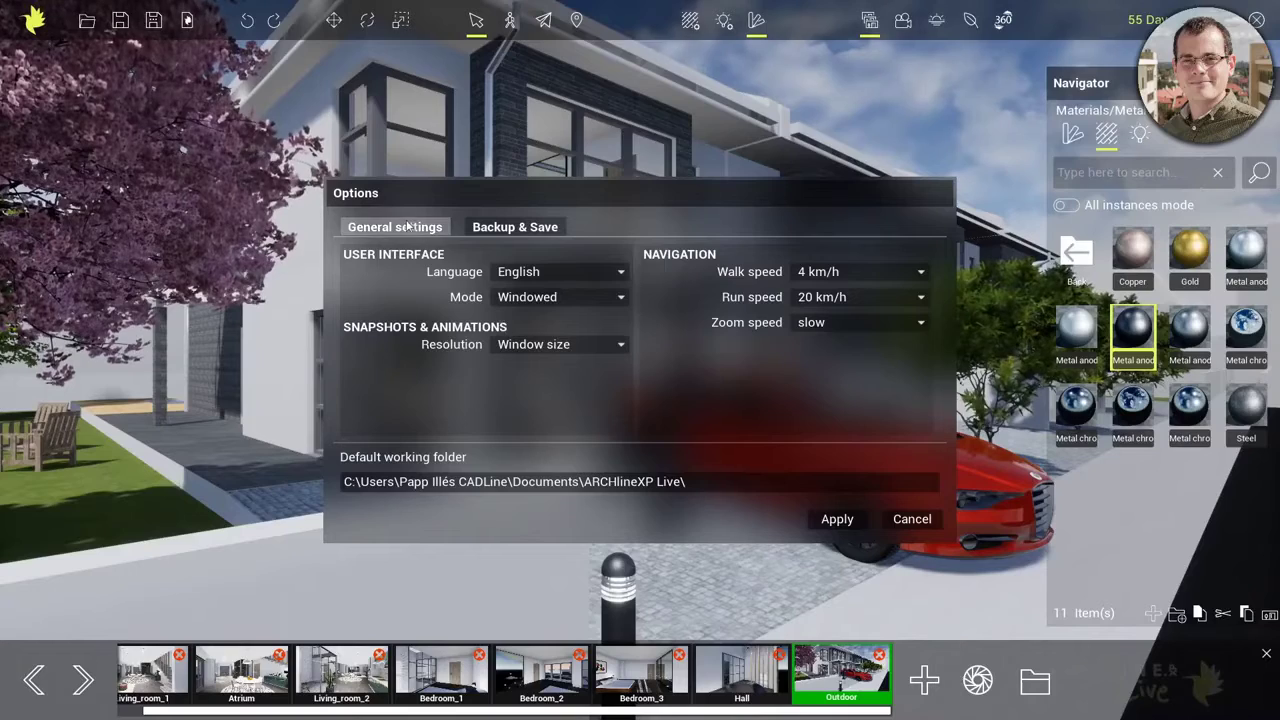
{"action": "left_click", "coordinate": [545, 344]}
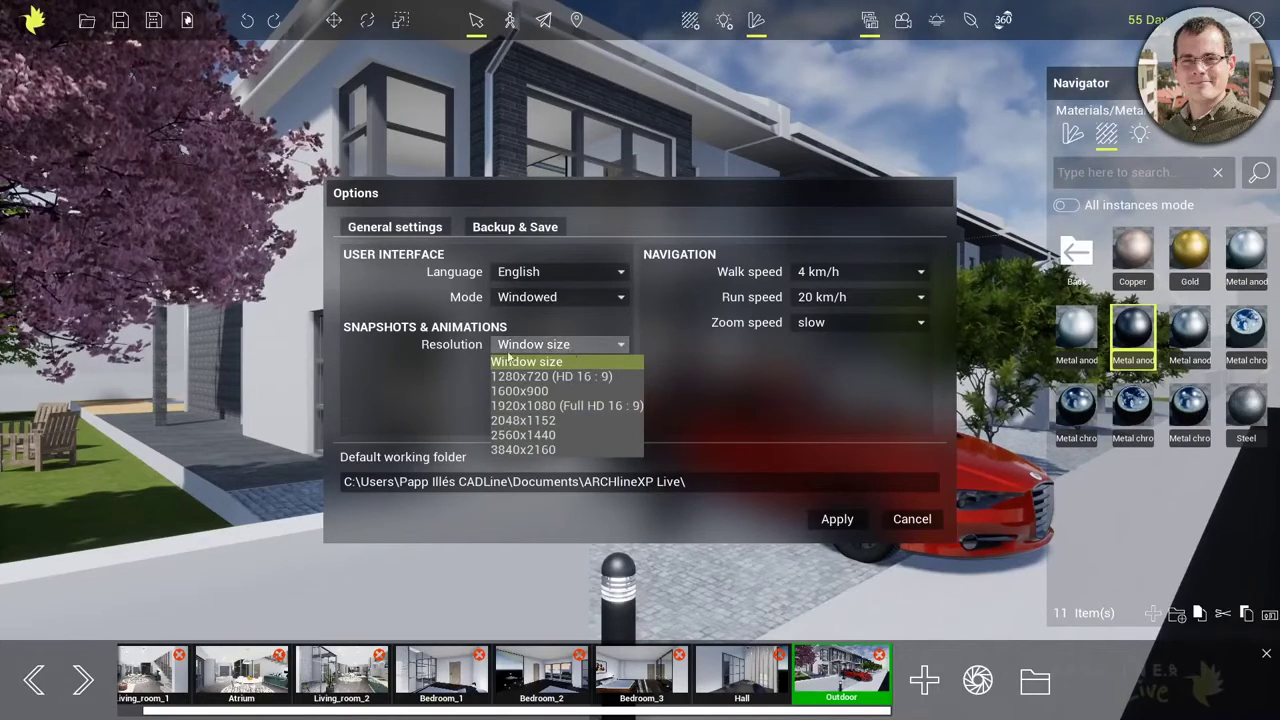
{"action": "left_click", "coordinate": [430, 362]}
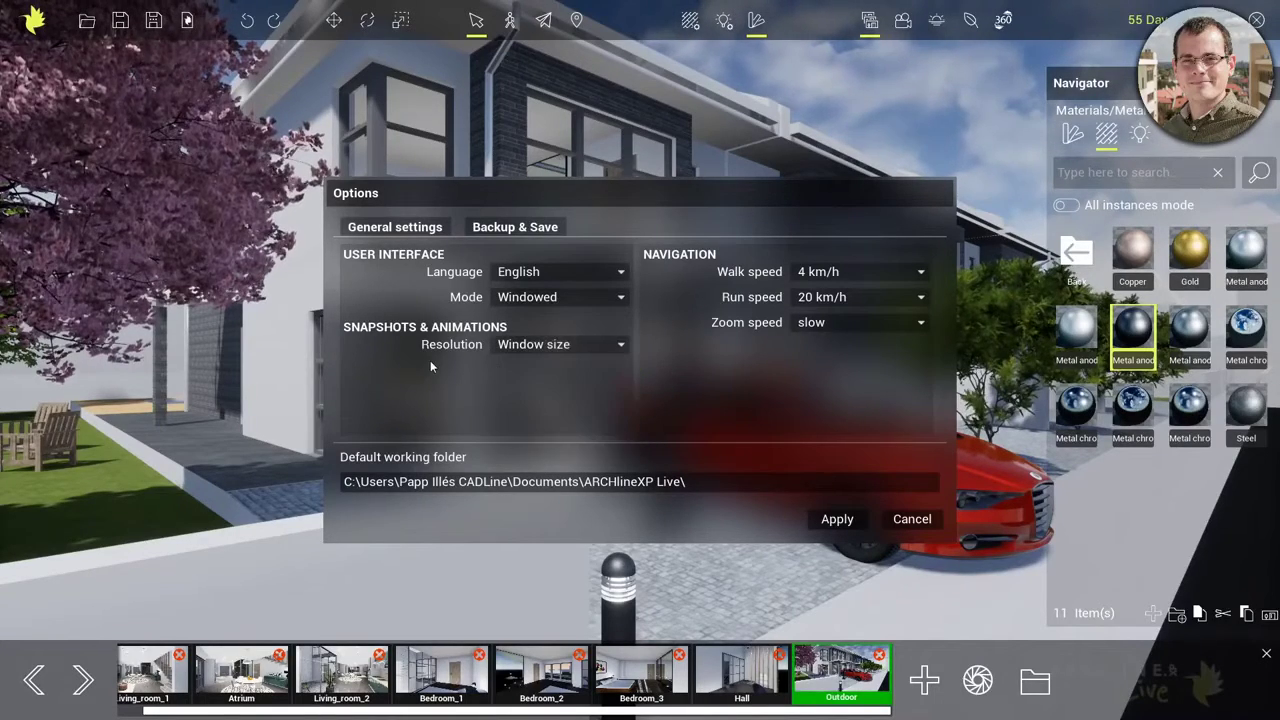
{"action": "left_click", "coordinate": [912, 519]}
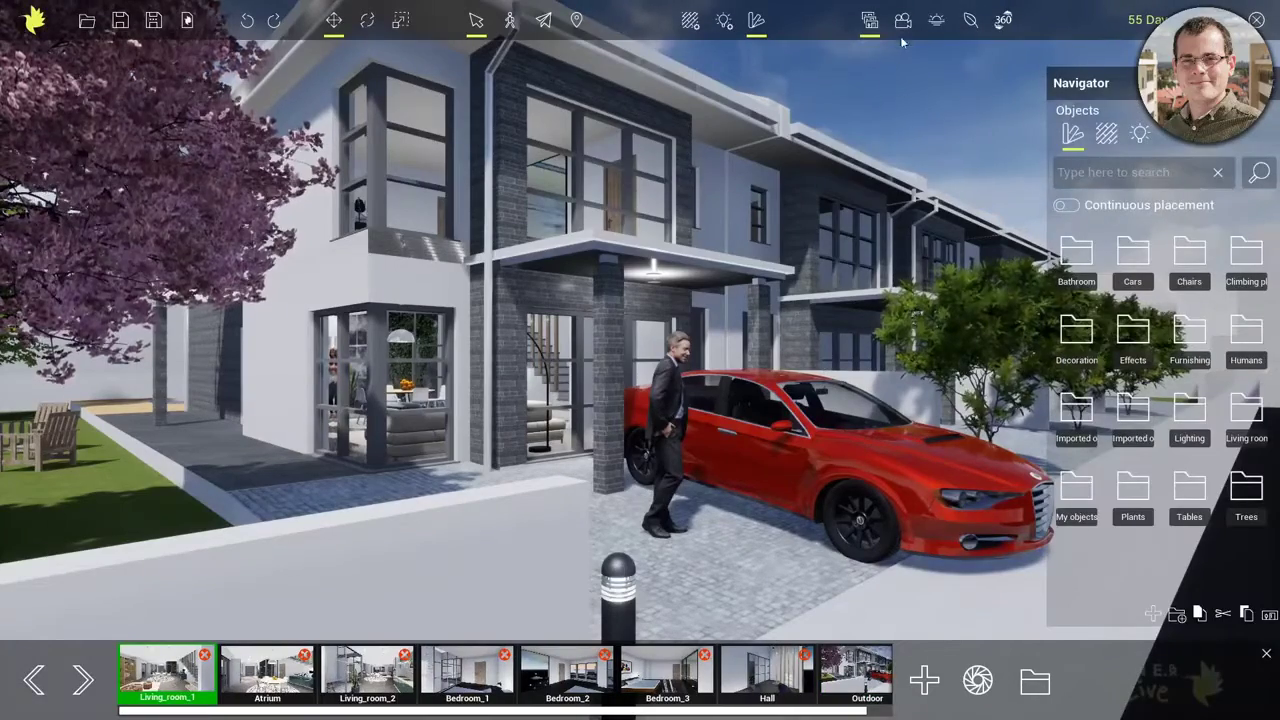
Step: Create a four-keyframe exterior camera animation, set its total length to 0:12.16, and play and scrub through it
{"action": "left_click", "coordinate": [903, 22]}
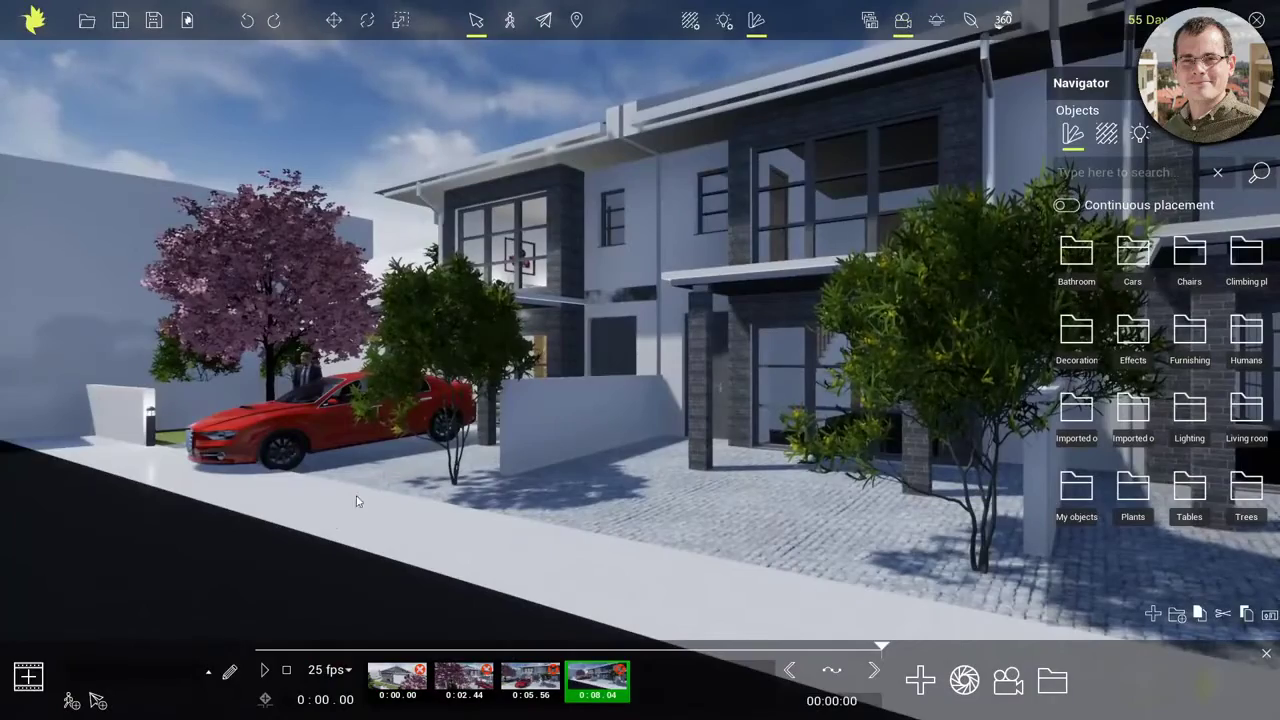
{"action": "left_click", "coordinate": [265, 673]}
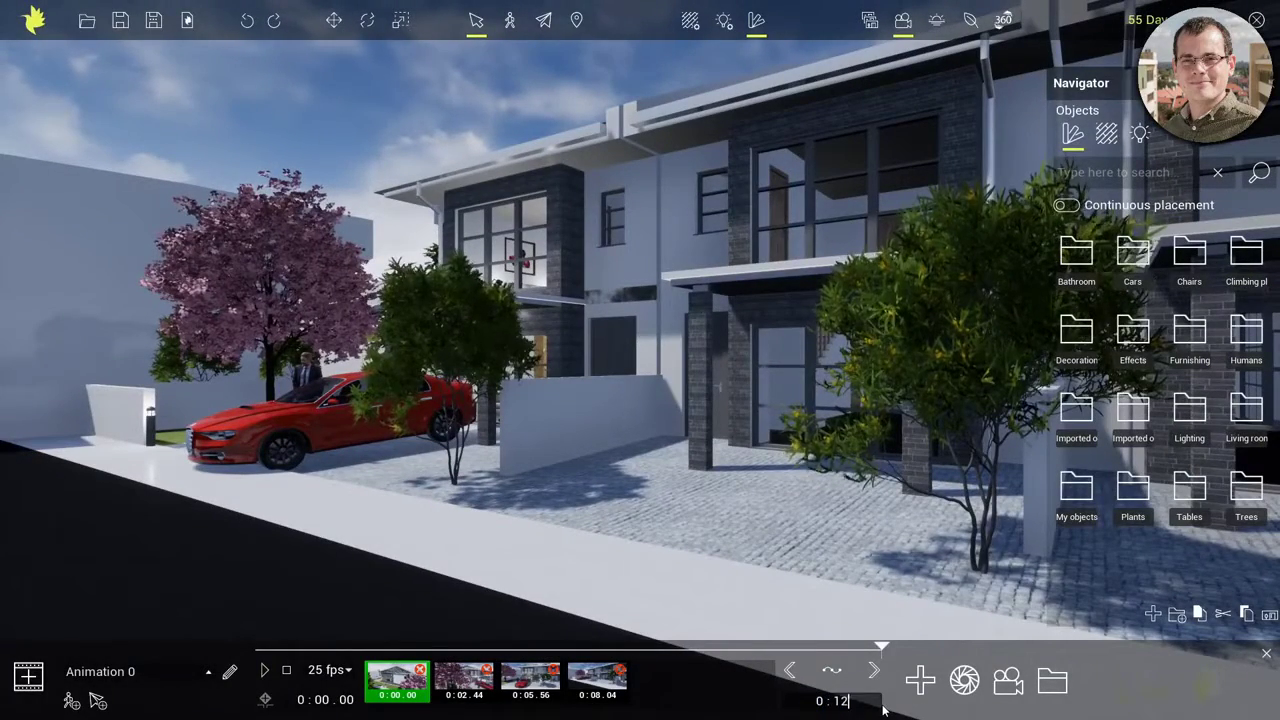
{"action": "left_click", "coordinate": [264, 672]}
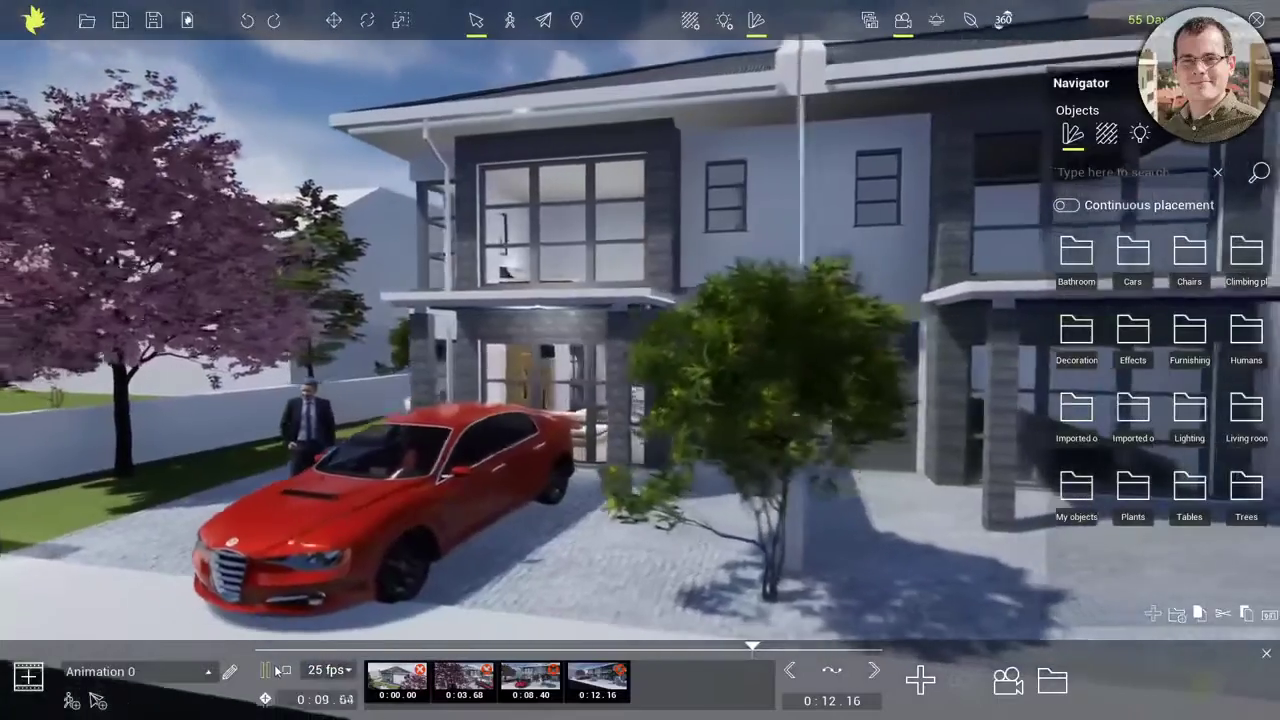
{"action": "left_click", "coordinate": [266, 670]}
{"action": "mouse_move", "coordinate": [784, 645]}
{"action": "left_mouse_down"}
{"action": "mouse_move", "coordinate": [680, 643]}
{"action": "mouse_move", "coordinate": [769, 640]}
{"action": "left_mouse_up"}
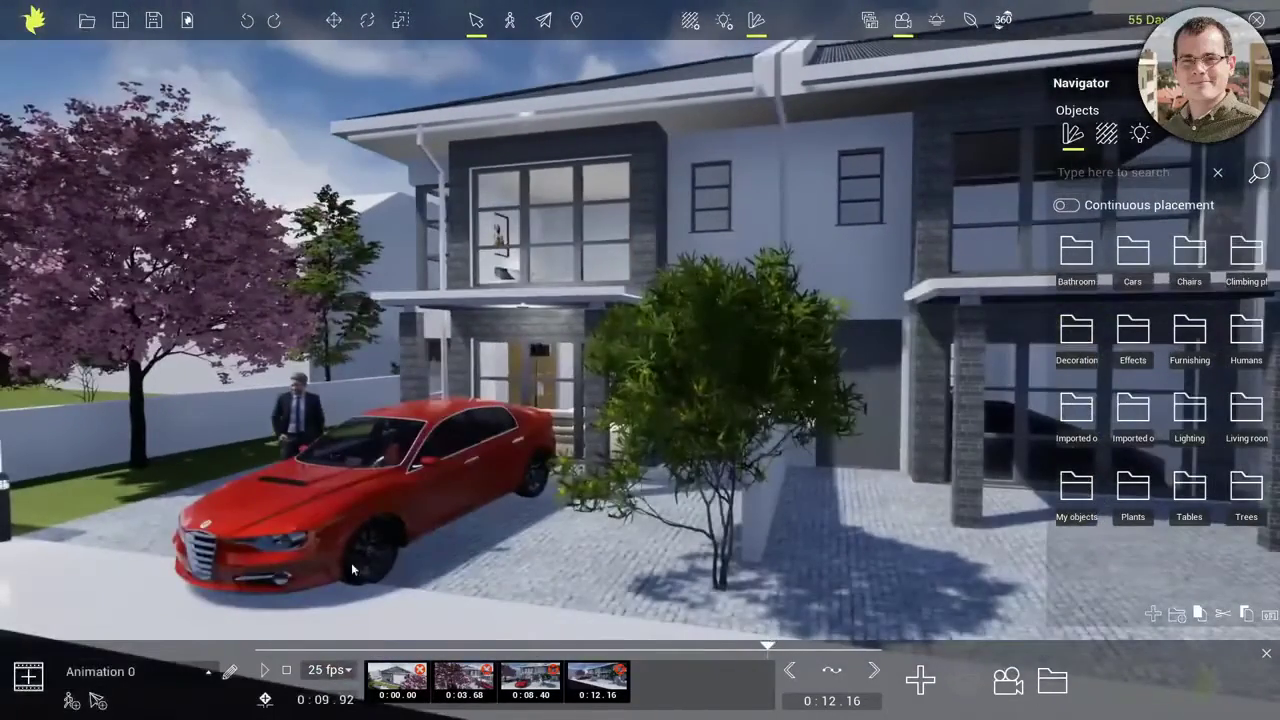
Step: Check the animation list and create a second animation starting from a frontal view of the house and red car
{"action": "left_click", "coordinate": [105, 671]}
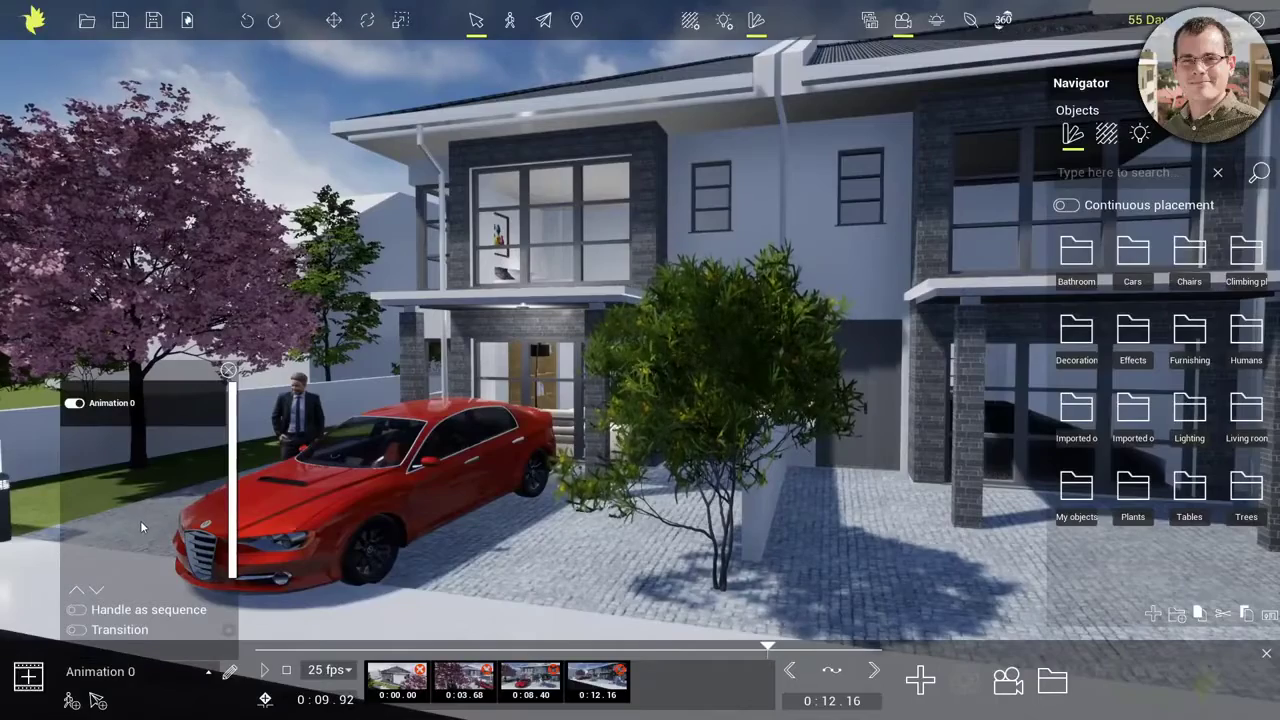
{"action": "left_click", "coordinate": [228, 371]}
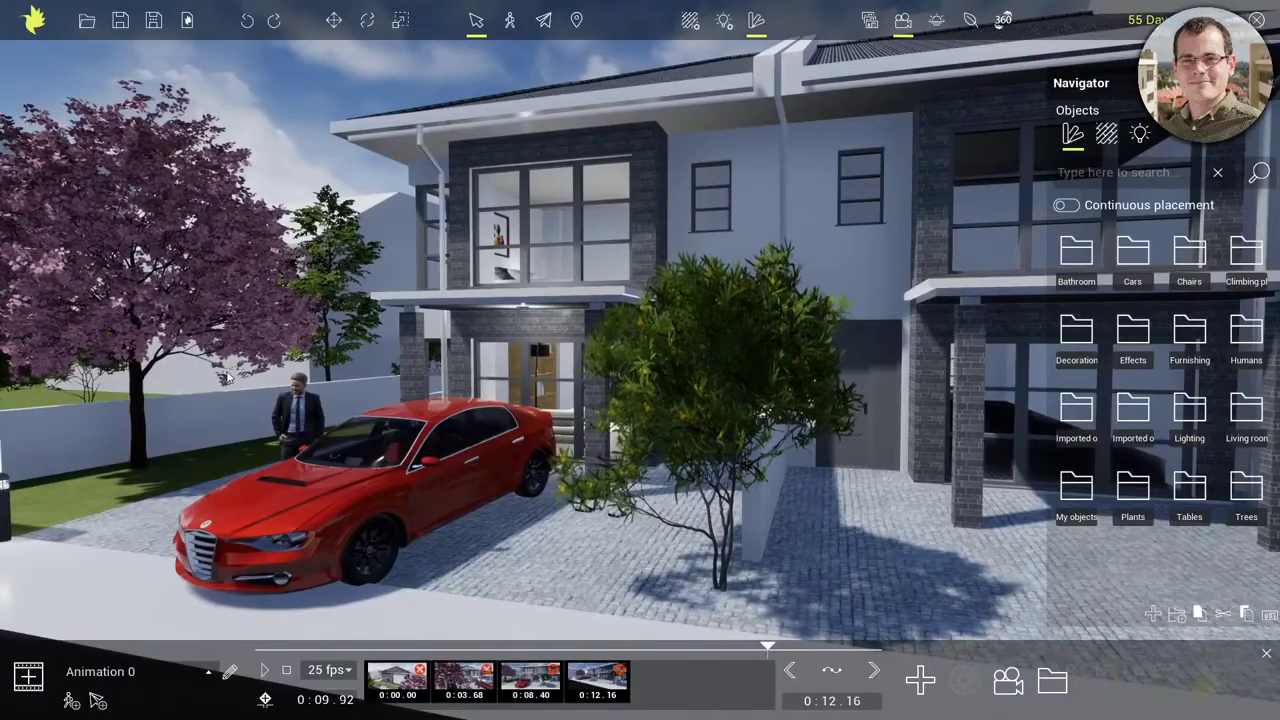
{"action": "middle_click_drag", "start_coordinate": [424, 537], "coordinate": [826, 293]}
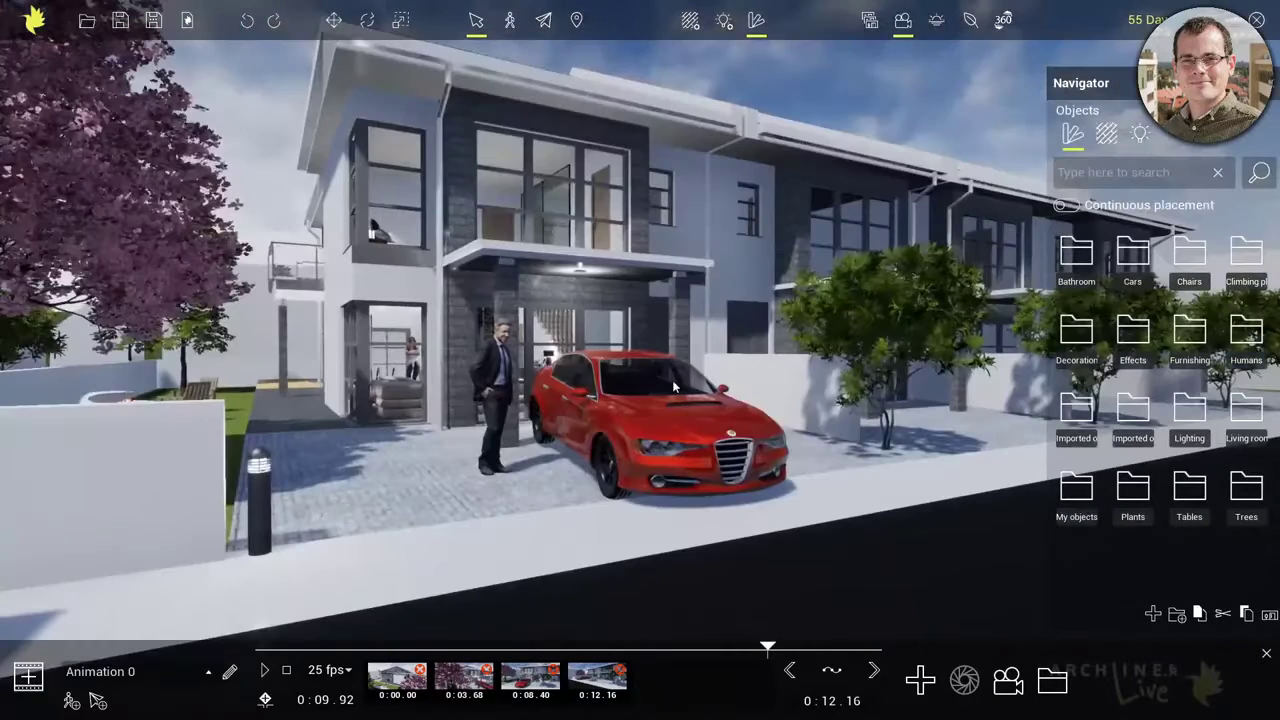
{"action": "middle_click_drag", "start_coordinate": [673, 381], "coordinate": [717, 587]}
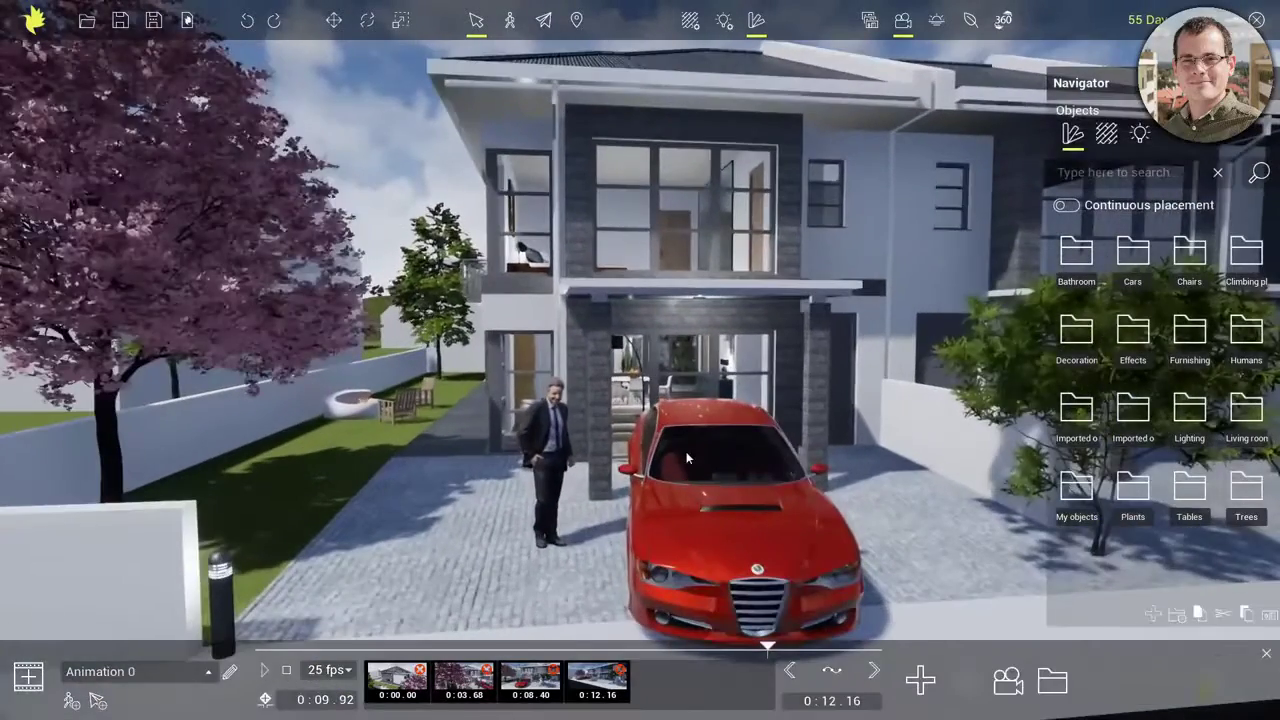
{"action": "left_click", "coordinate": [29, 677]}
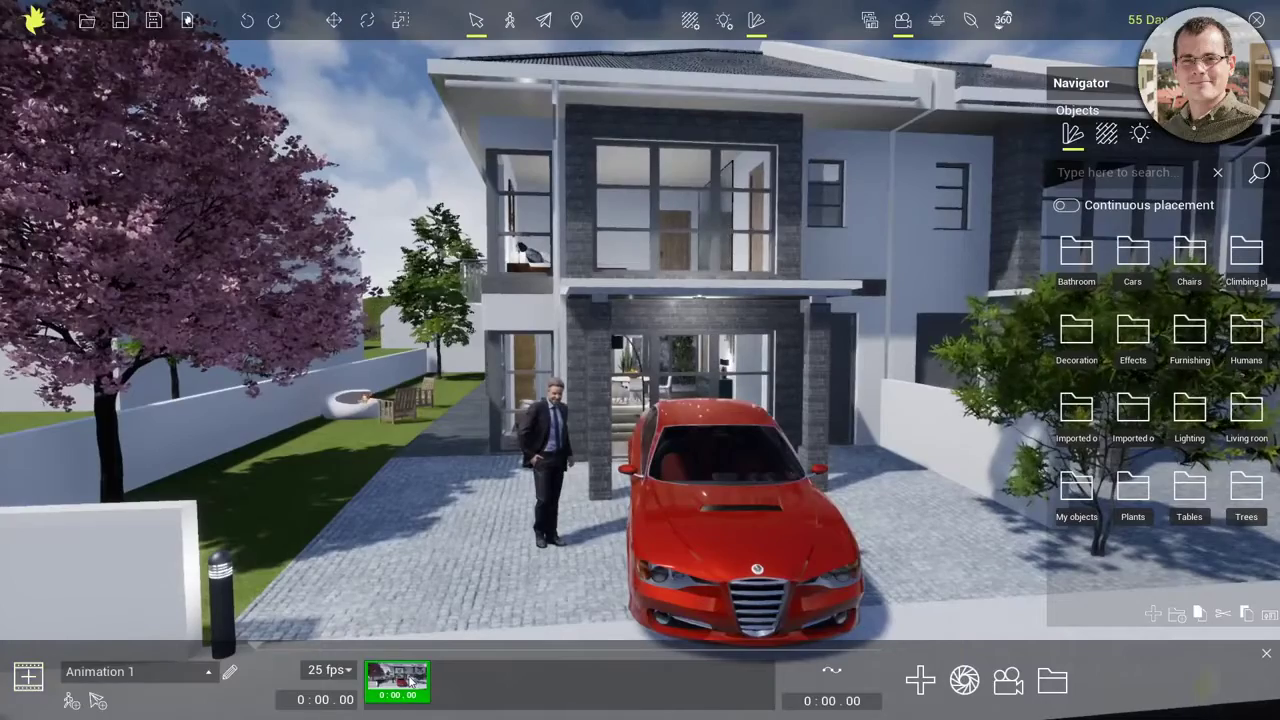
Step: Add a second keyframe from a raised view above the house front and set the animation's length to 0:08.00
{"action": "middle_click_drag", "start_coordinate": [612, 214], "coordinate": [616, 518]}
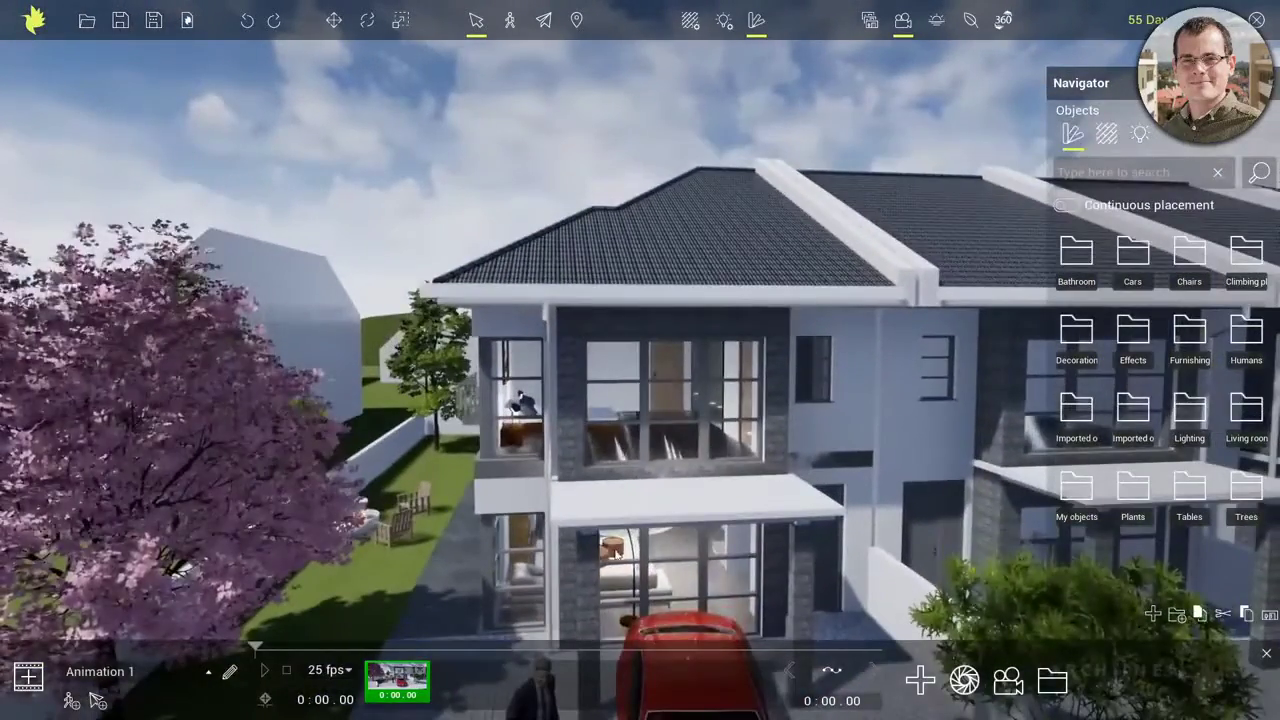
{"action": "scroll", "coordinate": [618, 554], "scroll_direction": "down", "scroll_amount": 4}
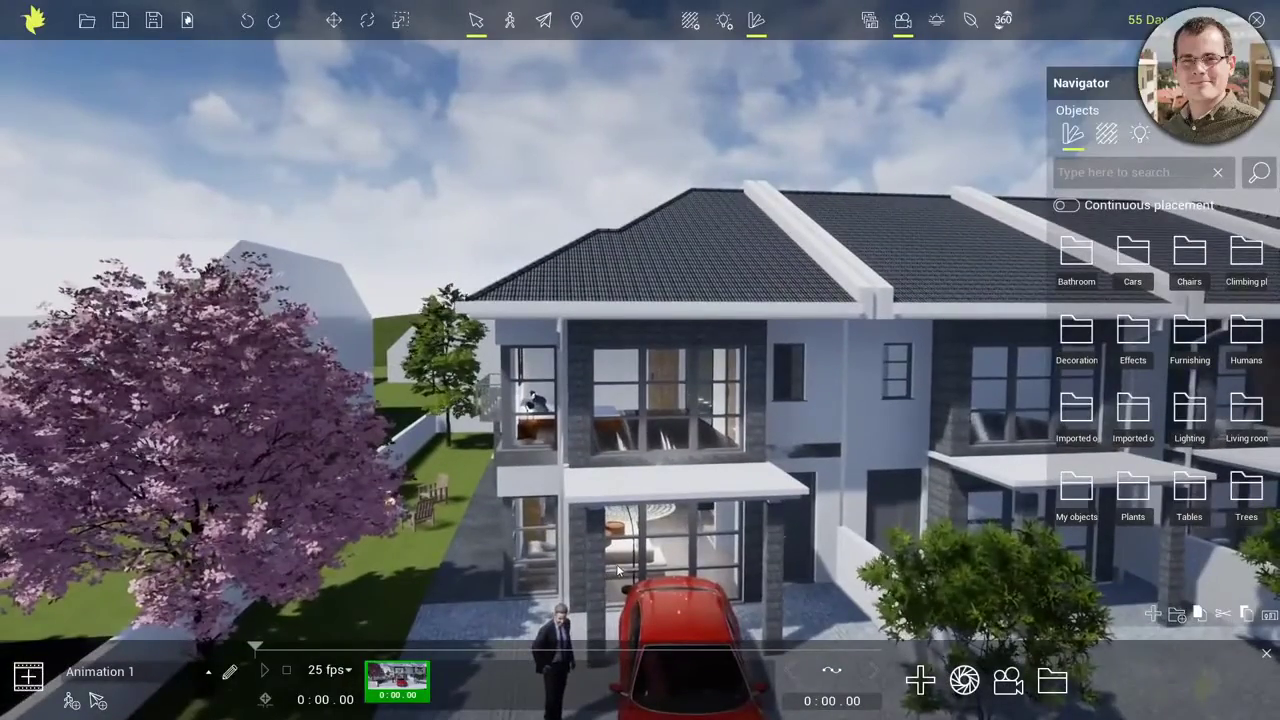
{"action": "right_click_drag", "start_coordinate": [616, 567], "coordinate": [625, 582]}
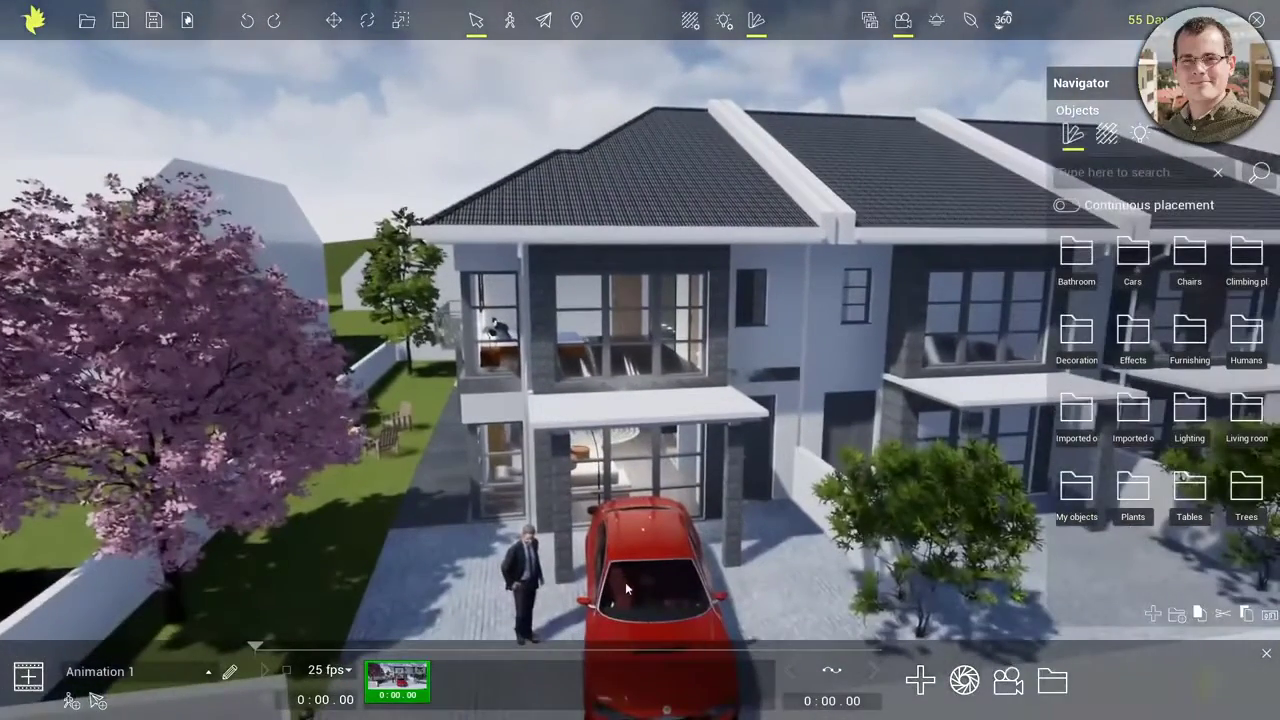
{"action": "left_click", "coordinate": [919, 684]}
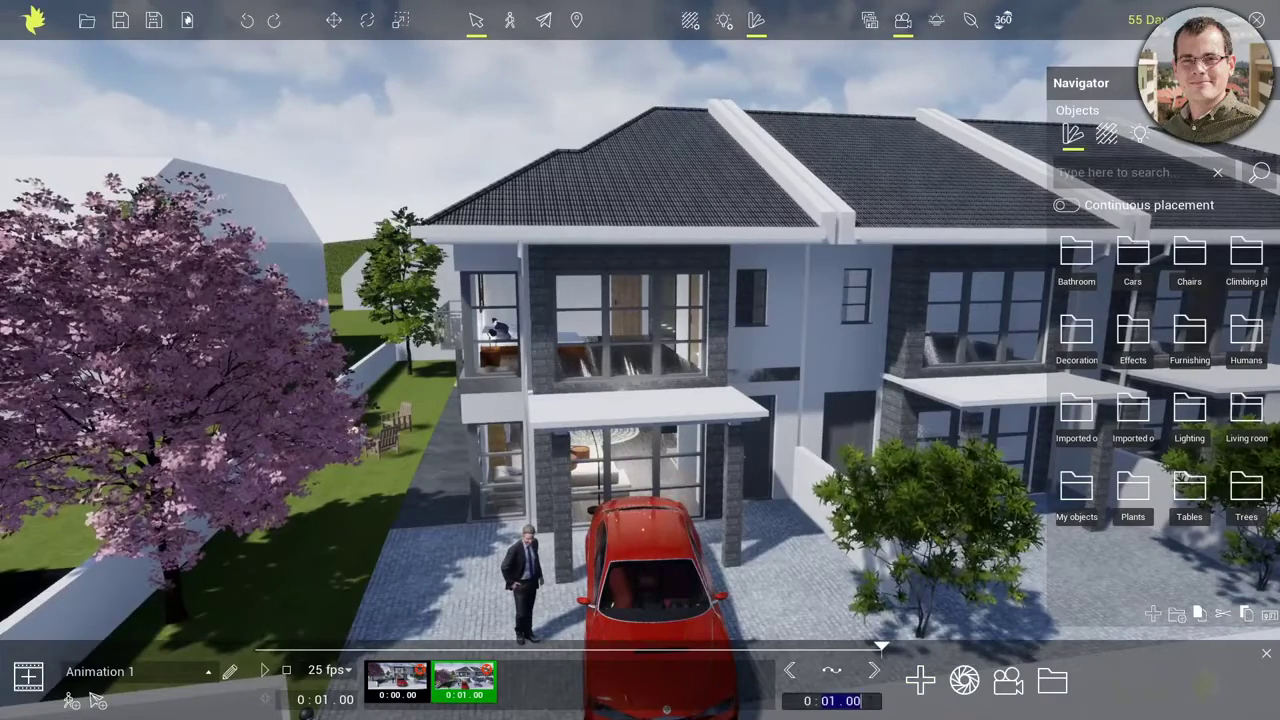
{"action": "key", "text": "Return"}
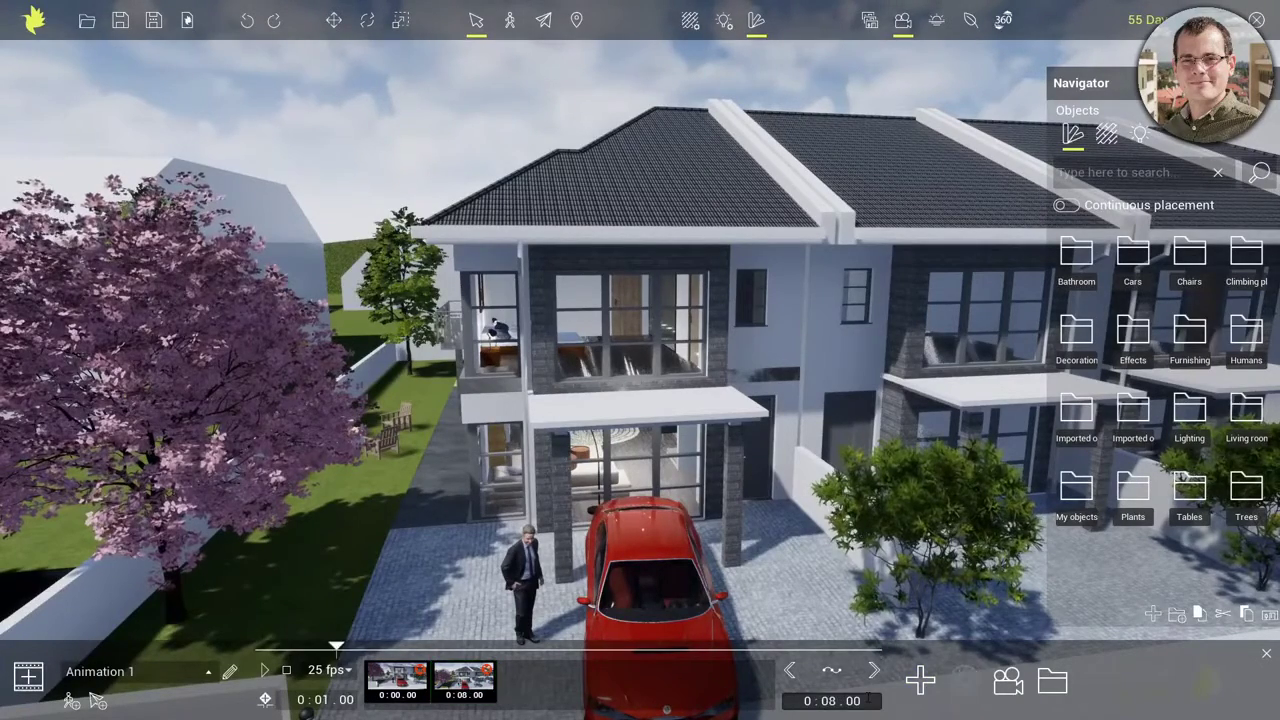
Step: Rewind Animation 1 to its start and play it through as a preview
{"action": "left_click_drag", "start_coordinate": [337, 648], "coordinate": [255, 648]}
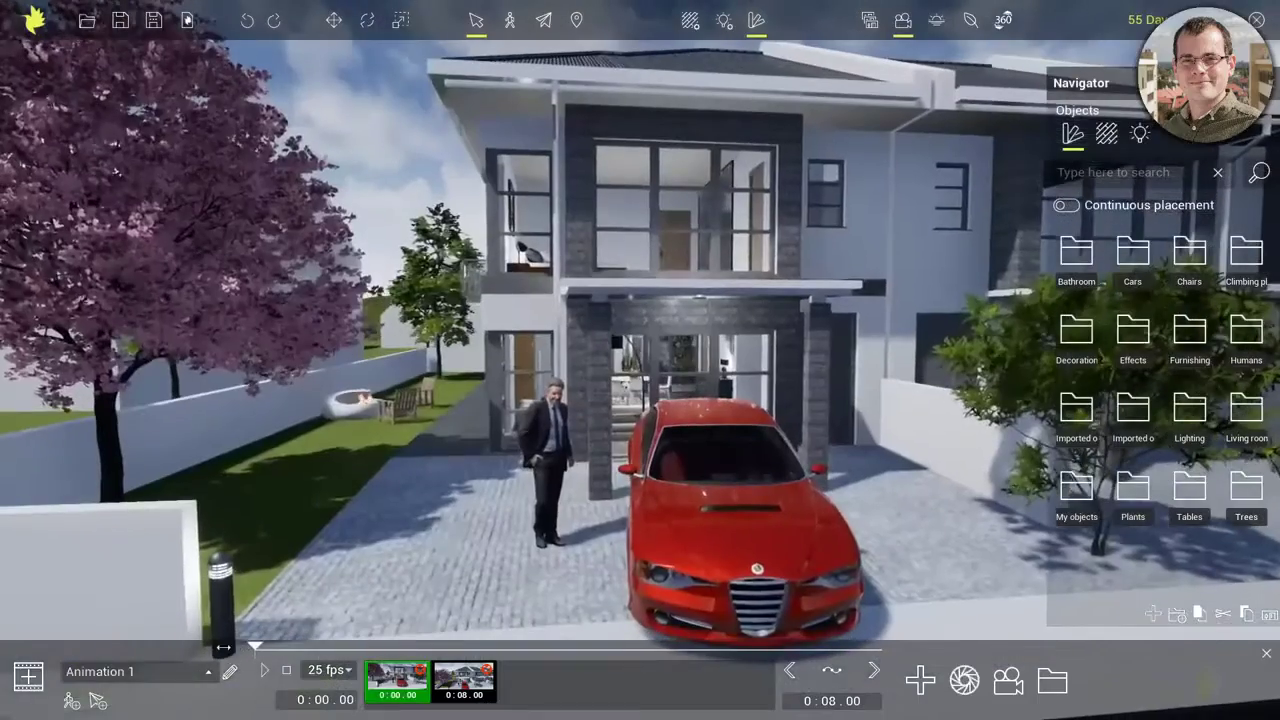
{"action": "left_click", "coordinate": [263, 671]}
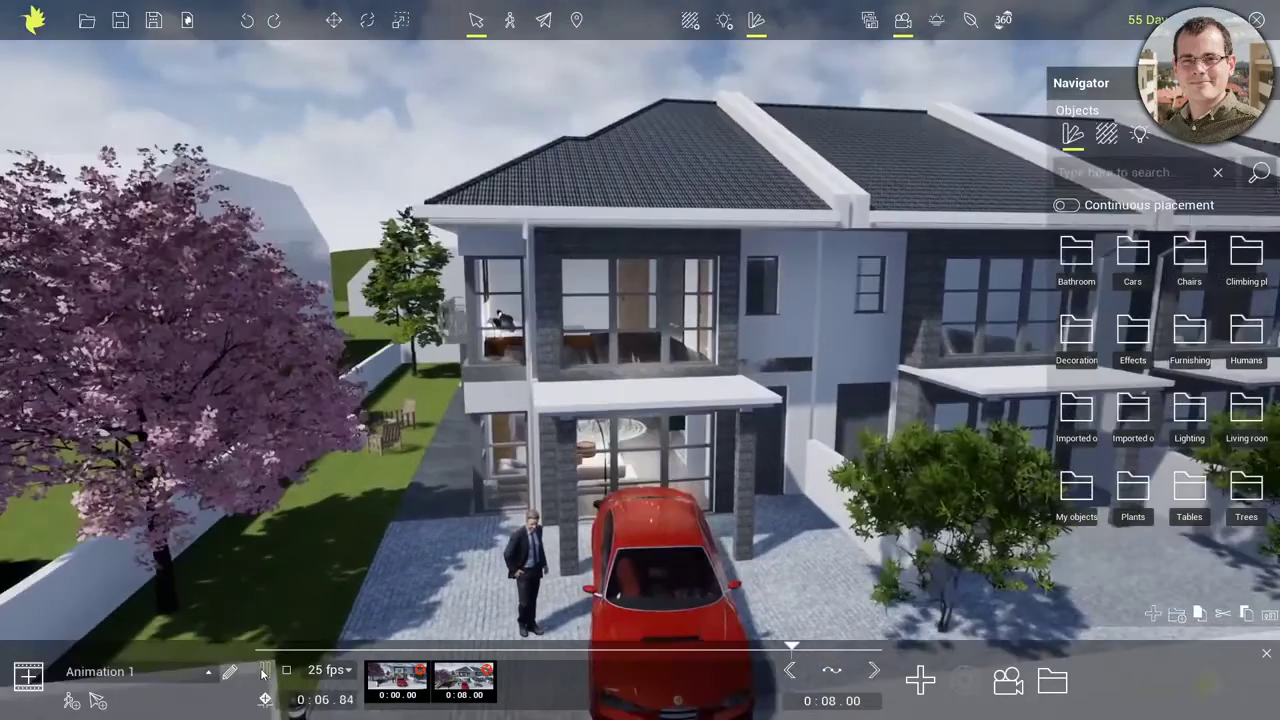
{"action": "left_click", "coordinate": [263, 672]}
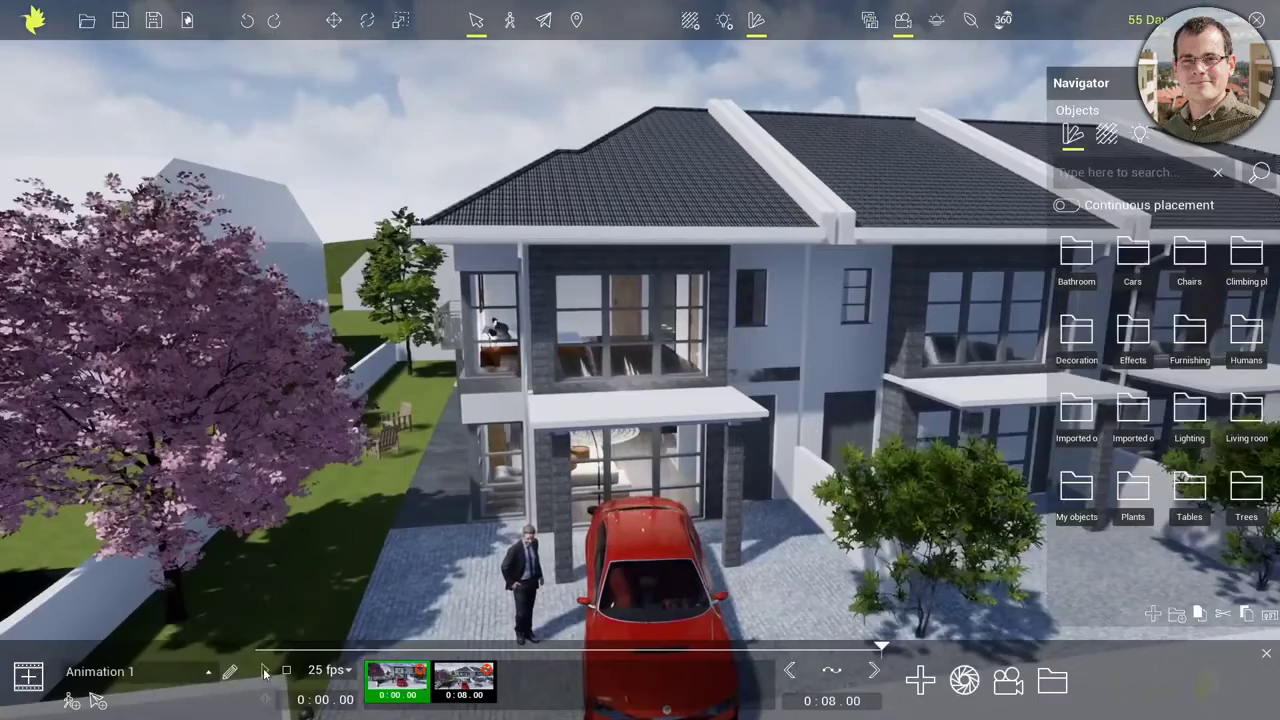
Step: Enable Handle as sequence and Transition for the animations and play the sequence starting with Animation 0
{"action": "left_click", "coordinate": [160, 671]}
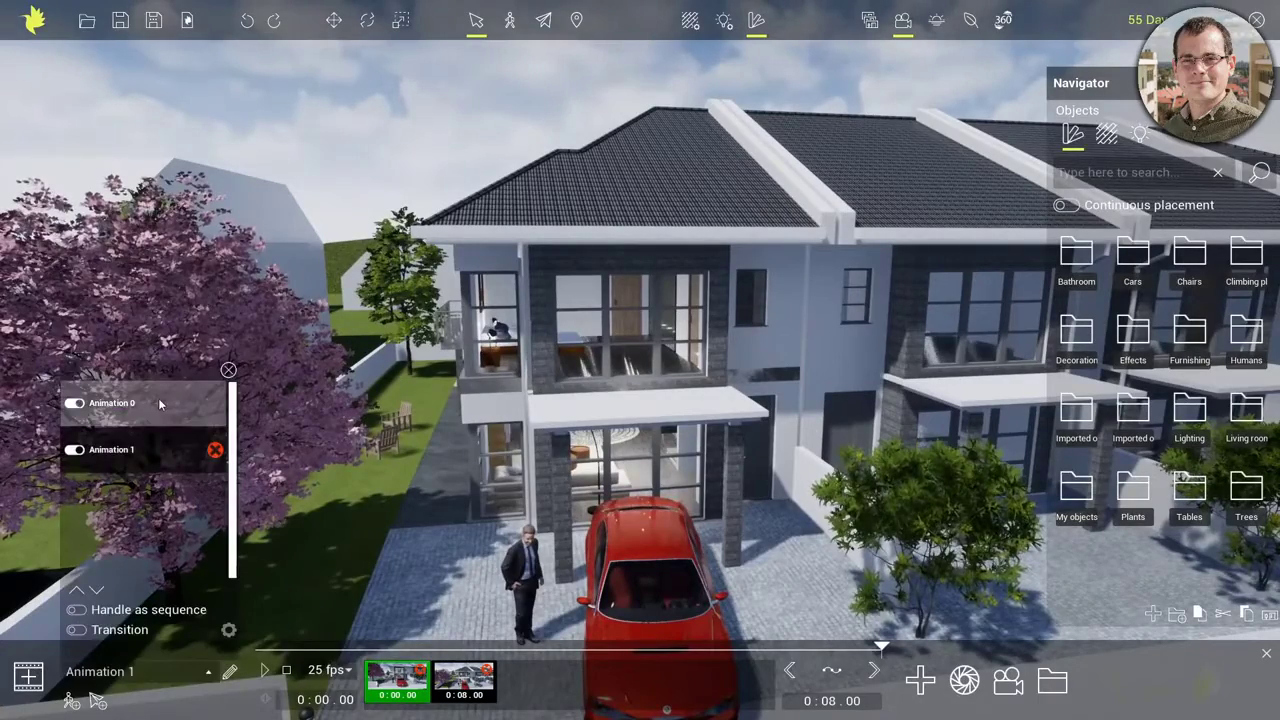
{"action": "left_click", "coordinate": [158, 402]}
{"action": "left_click", "coordinate": [152, 448]}
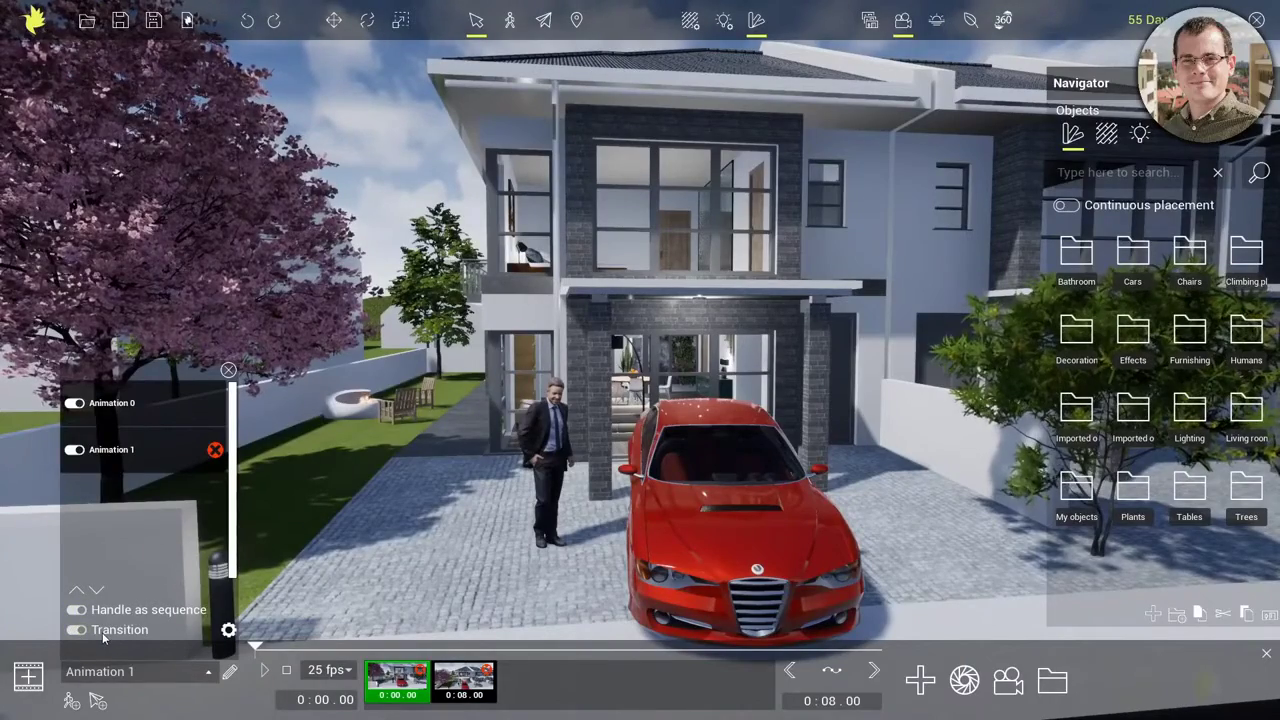
{"action": "left_click", "coordinate": [160, 400]}
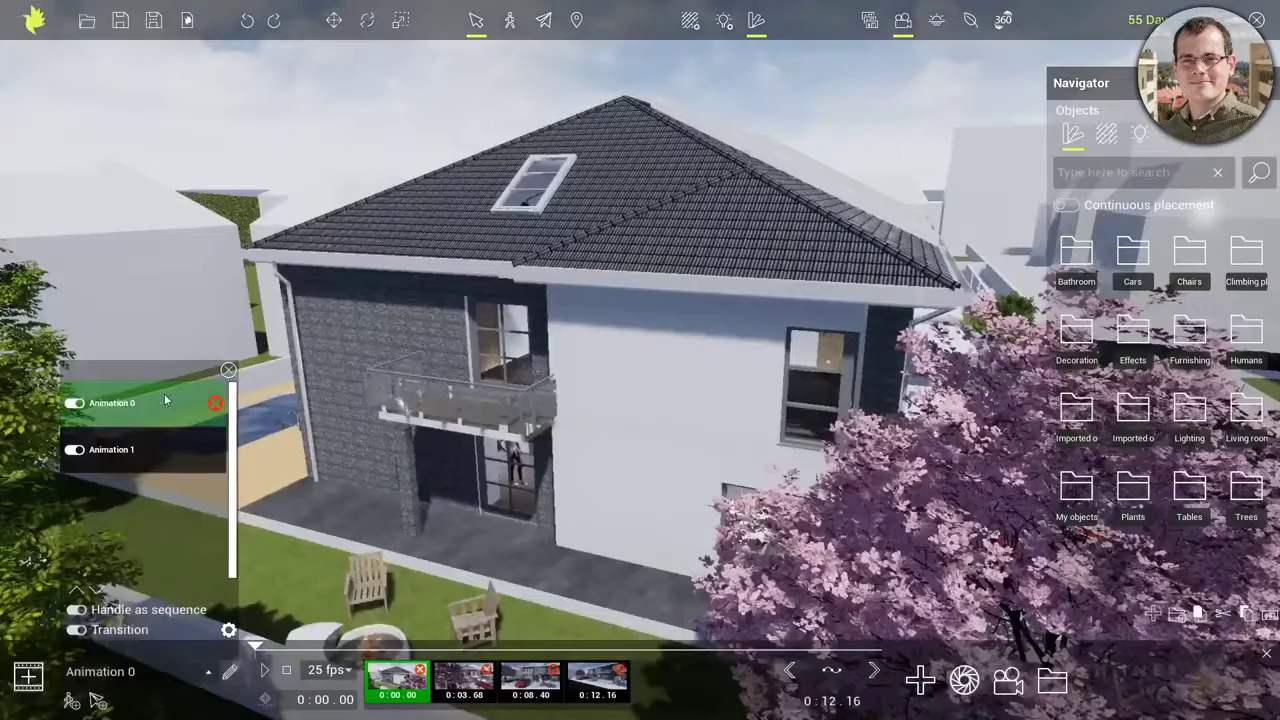
{"action": "left_click", "coordinate": [267, 674]}
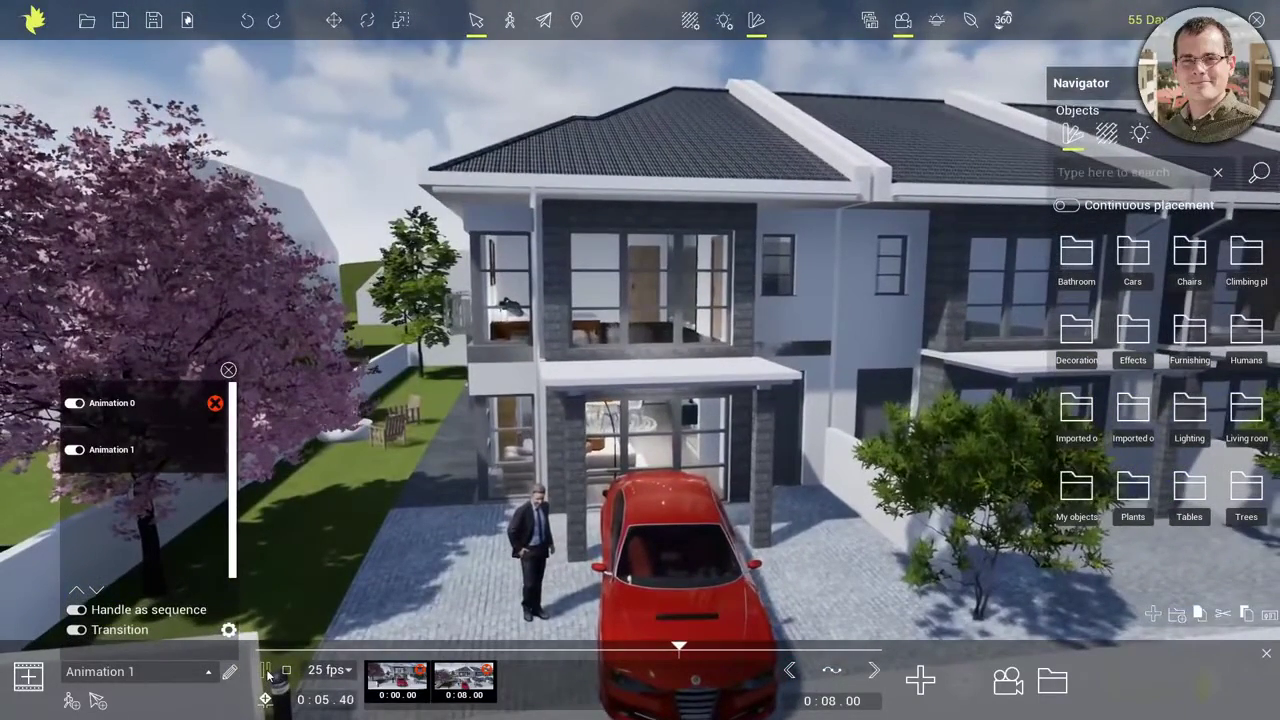
Step: Pause the playback of the animation sequence
{"action": "left_click", "coordinate": [266, 672]}
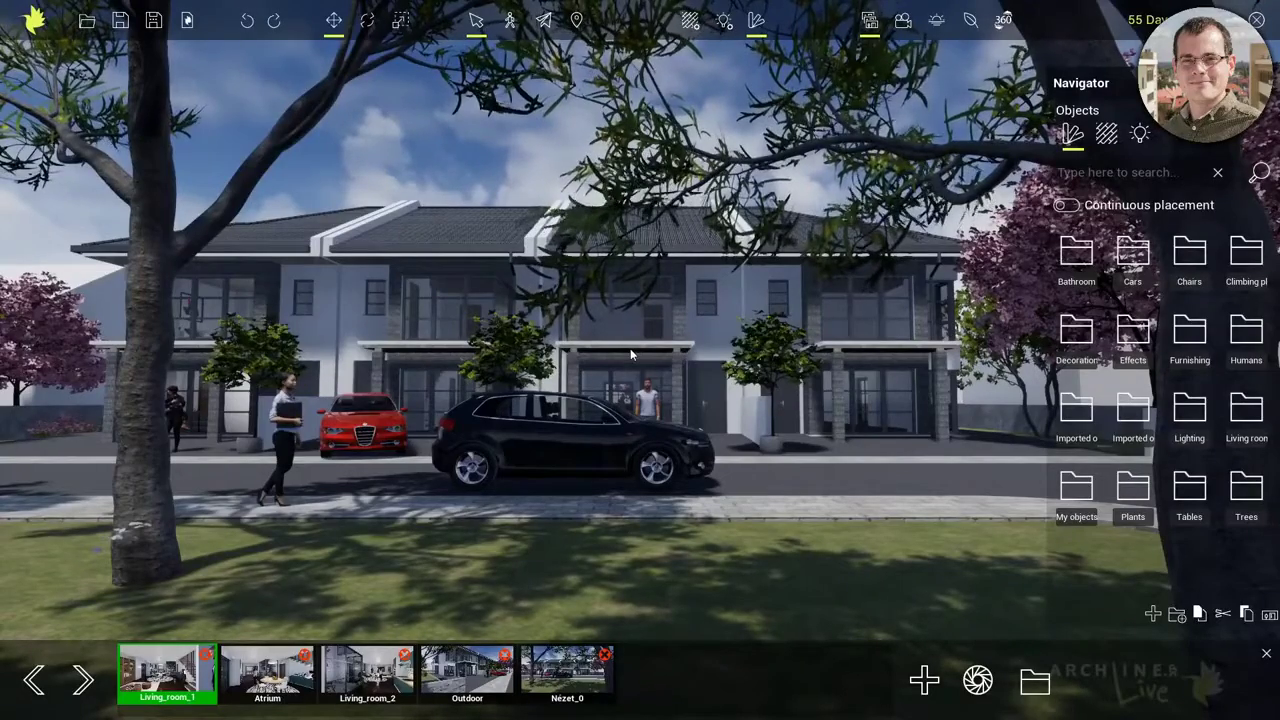
Step: Look across the house row from the street, and recall the saved interior views Atrium and Living_room_2
{"action": "middle_click_drag", "start_coordinate": [630, 348], "coordinate": [467, 466]}
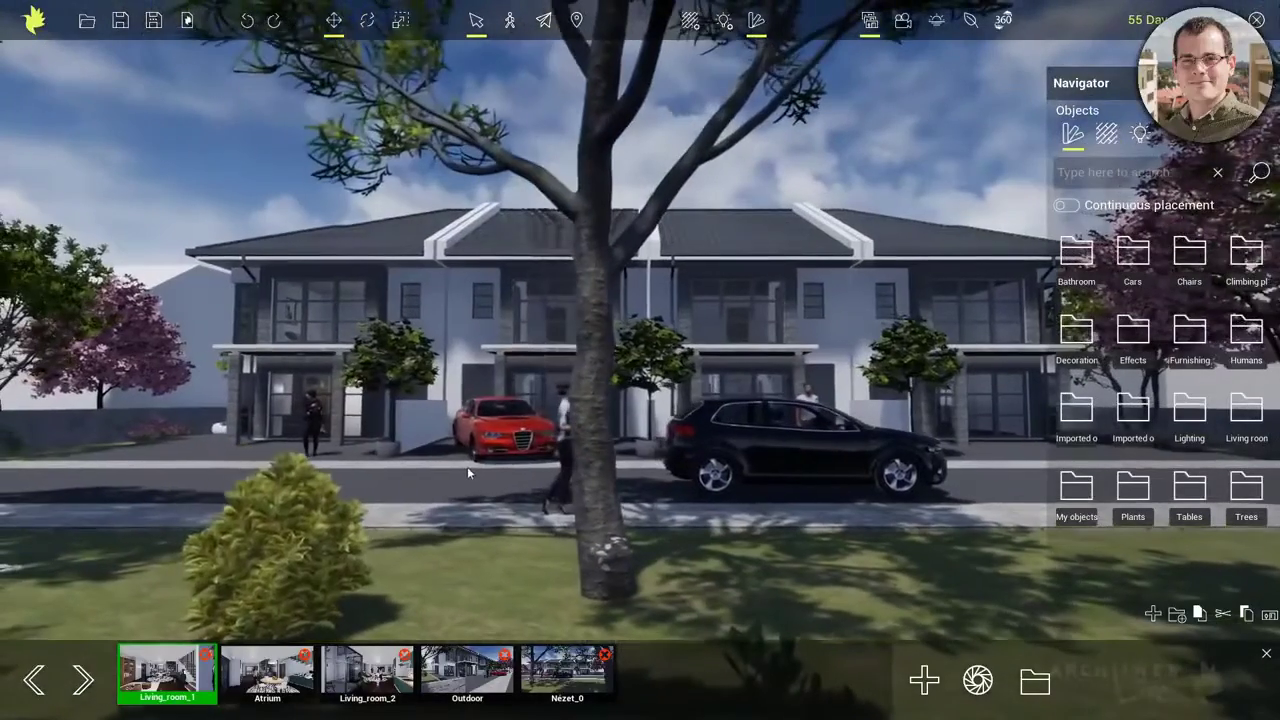
{"action": "left_click", "coordinate": [282, 678]}
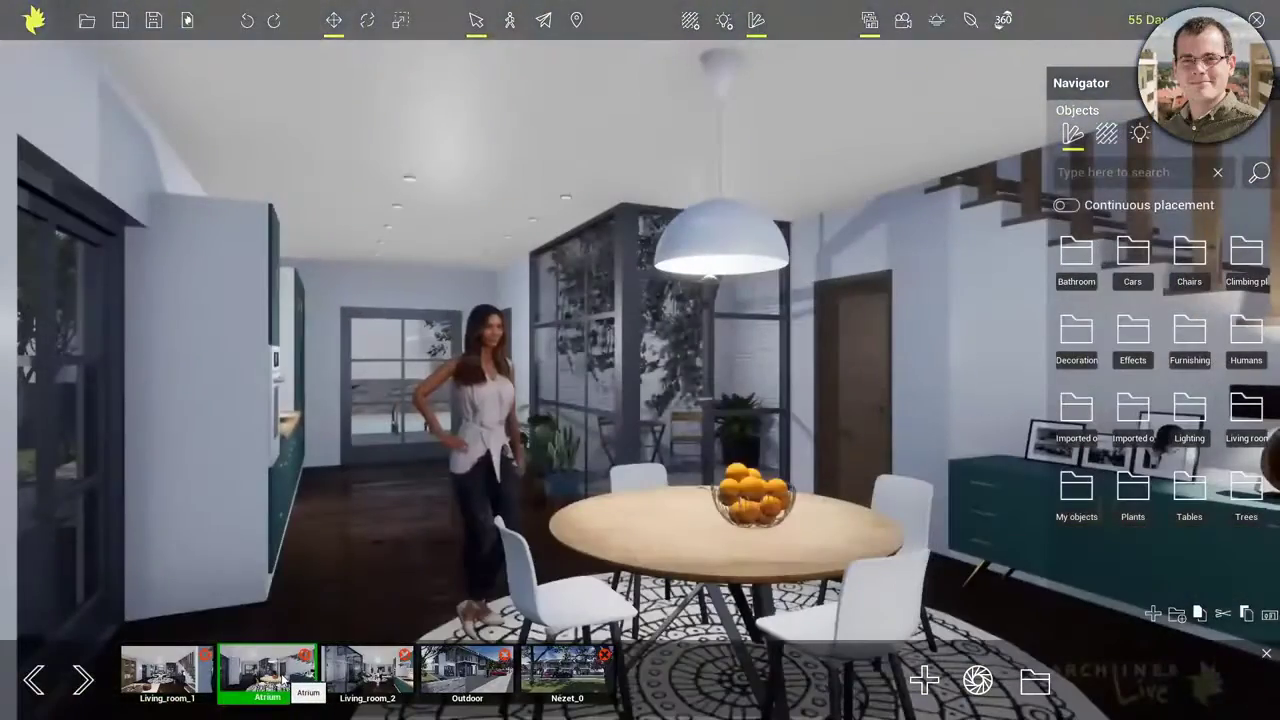
{"action": "middle_click_drag", "start_coordinate": [778, 357], "coordinate": [738, 369]}
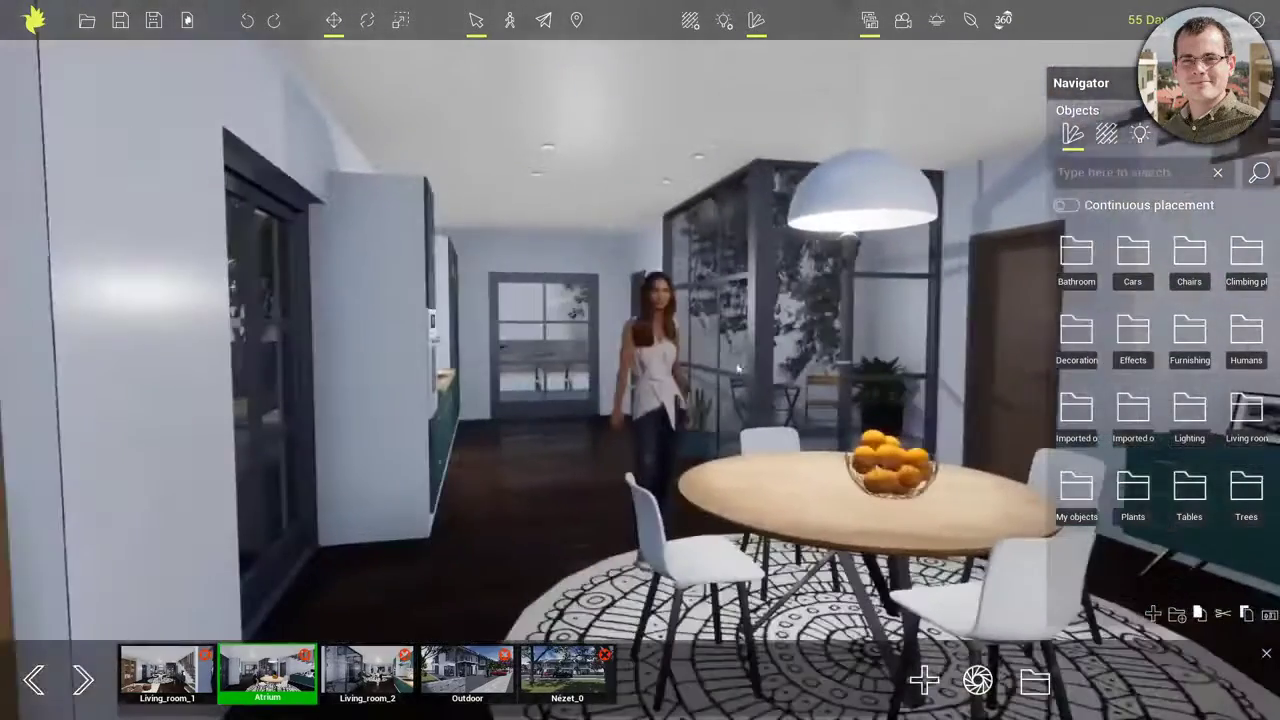
{"action": "left_click", "coordinate": [378, 678]}
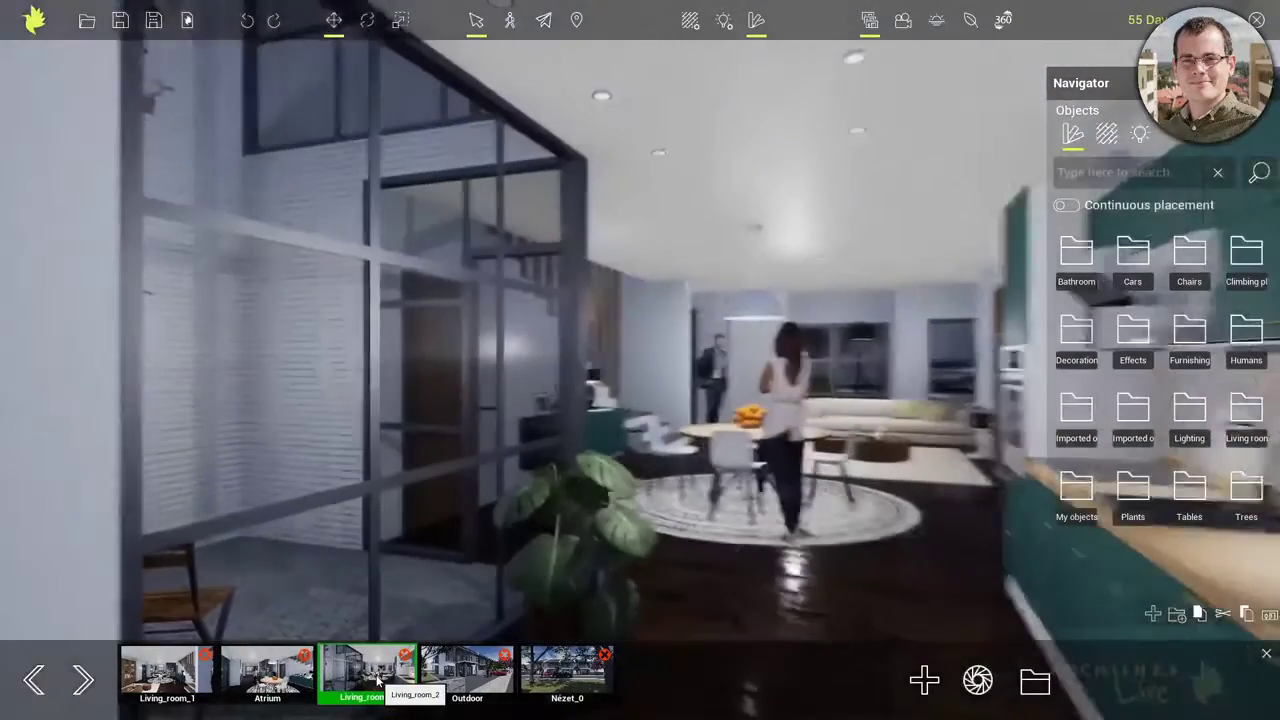
Step: Recall the saved Outdoor and Nézet_0 views, return to Outdoor and look along the street beside the houses
{"action": "left_click", "coordinate": [470, 678]}
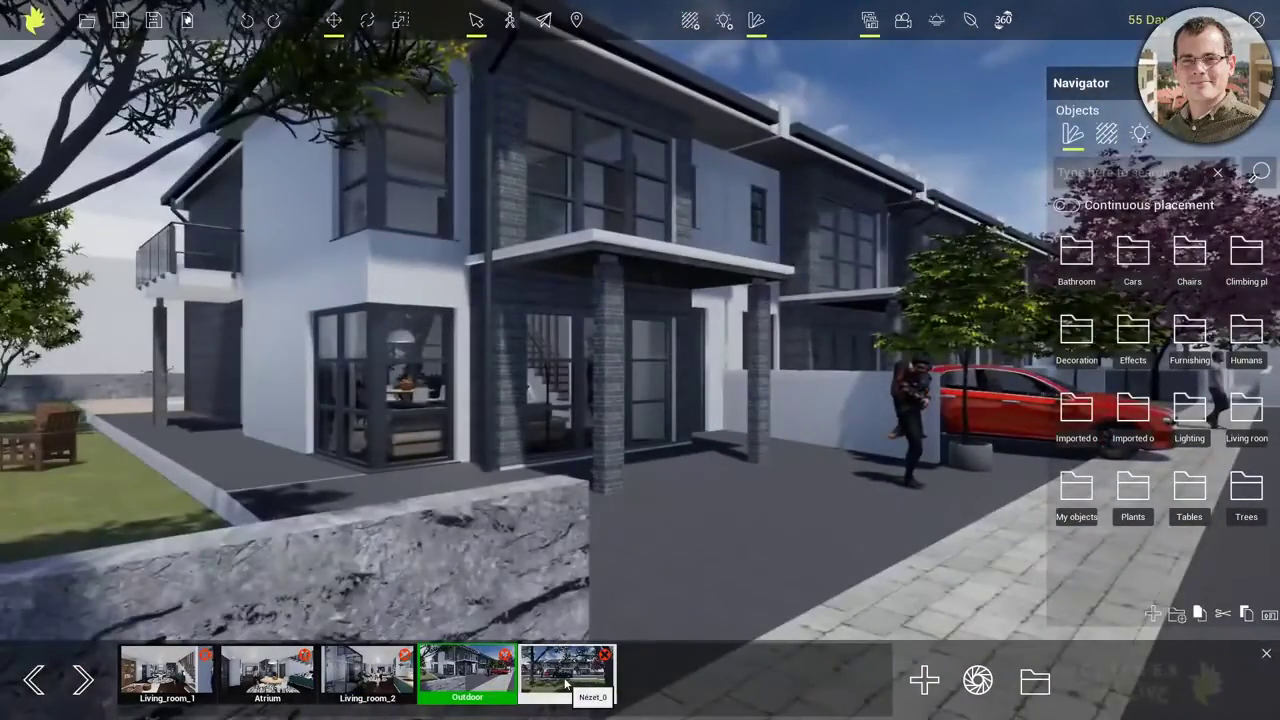
{"action": "left_click", "coordinate": [566, 680]}
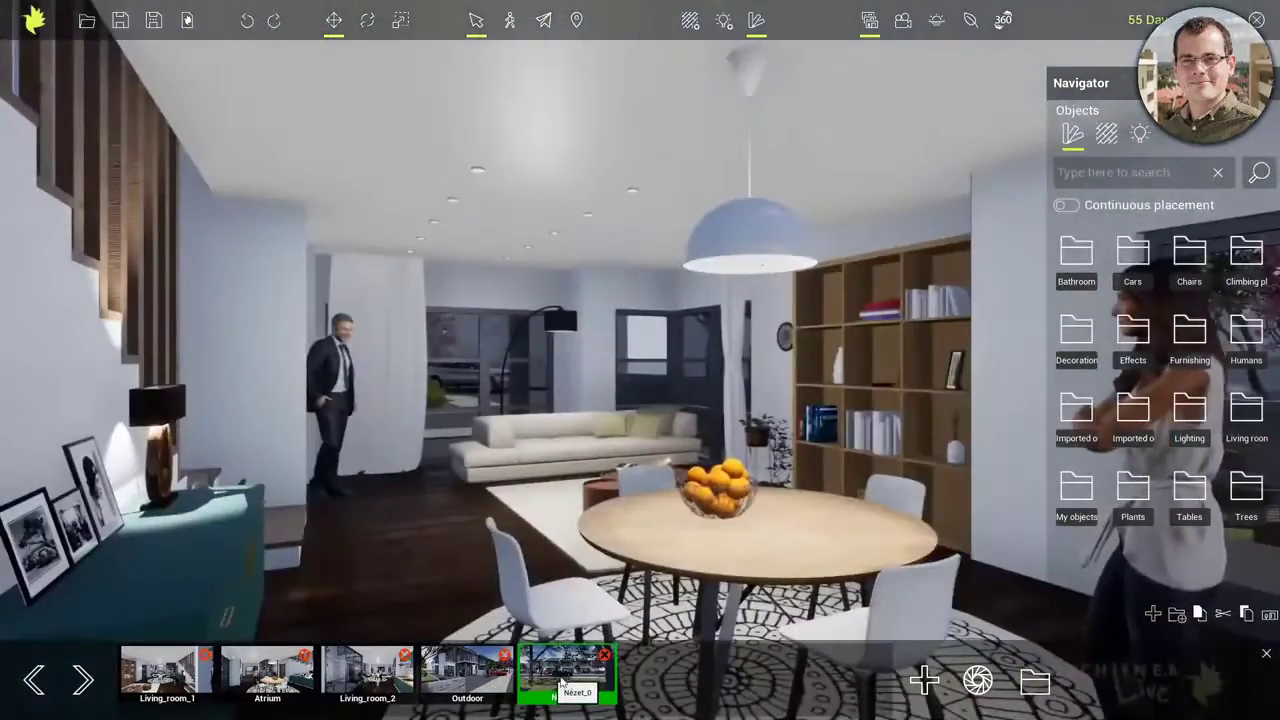
{"action": "left_click", "coordinate": [472, 680]}
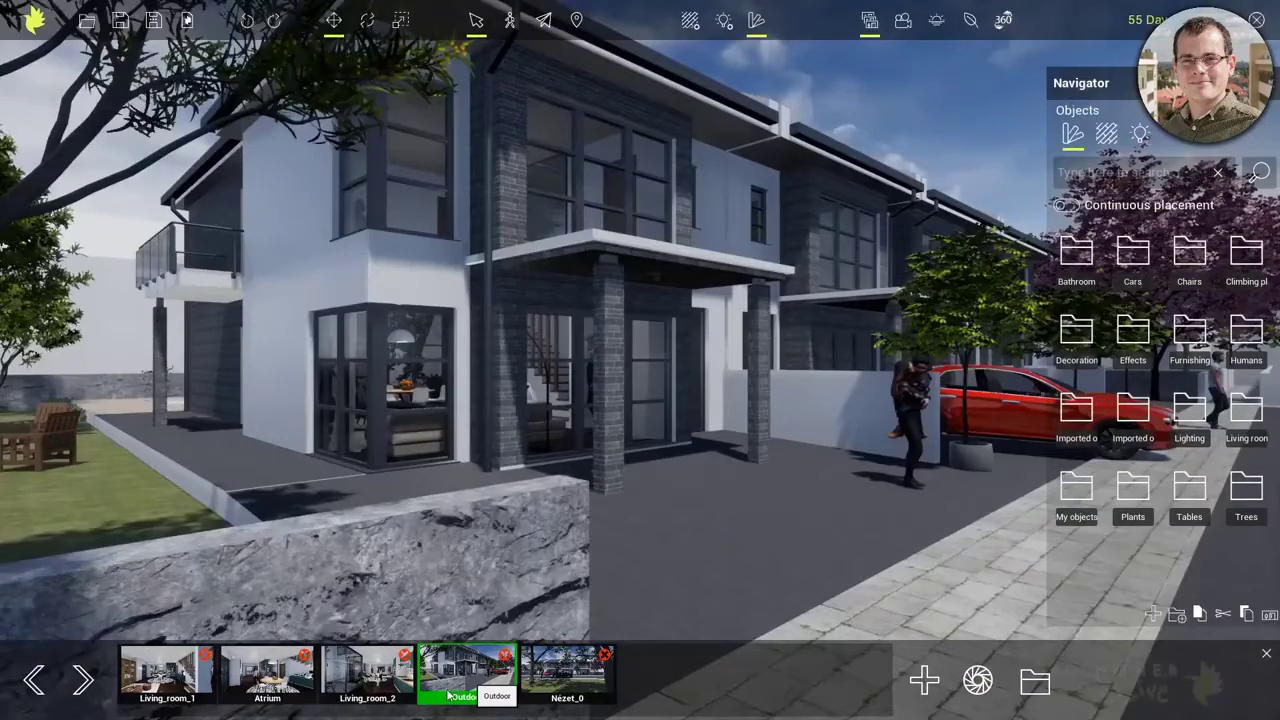
{"action": "right_click_drag", "start_coordinate": [560, 355], "coordinate": [700, 355]}
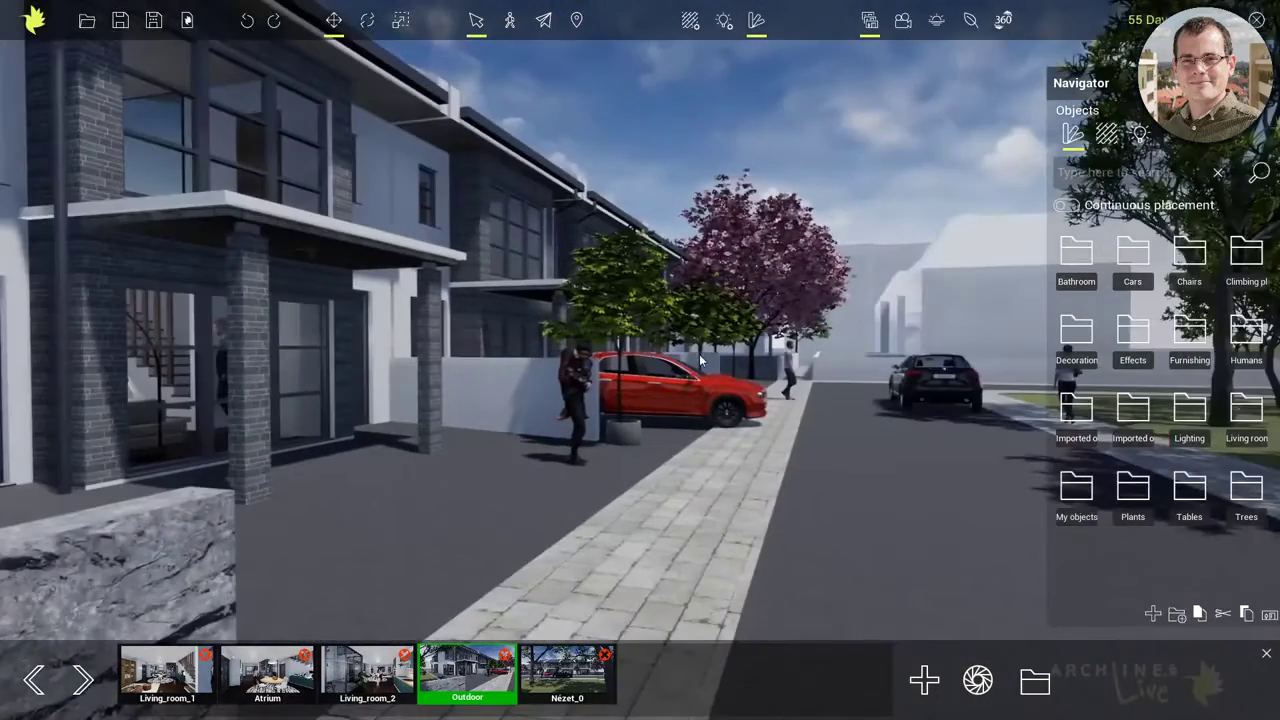